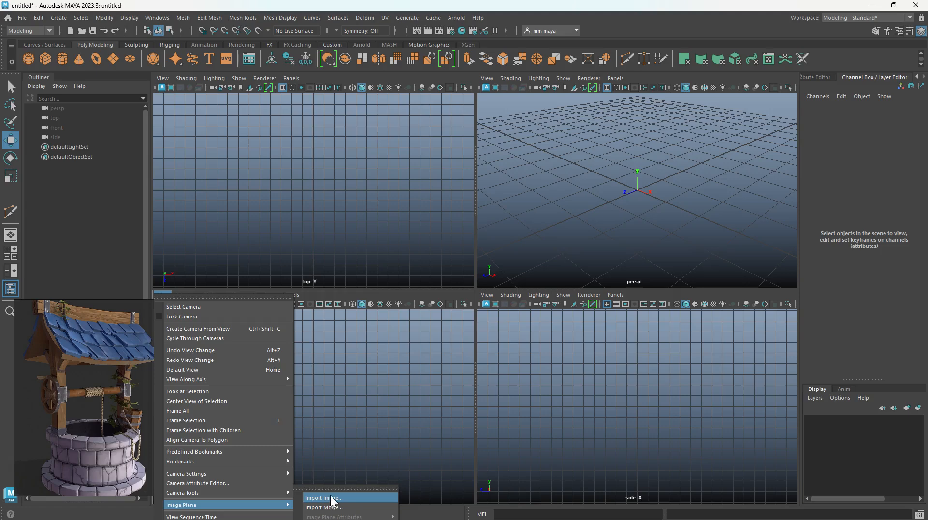
click(329, 498)
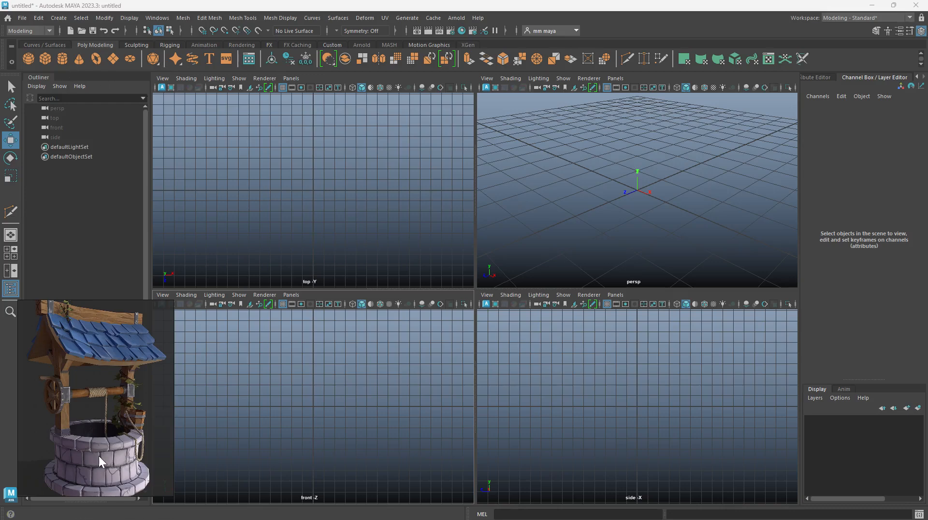
Step: Create a polygon cube, frame it in the perspective view and raise it to about 0.5 in Y
click(45, 58)
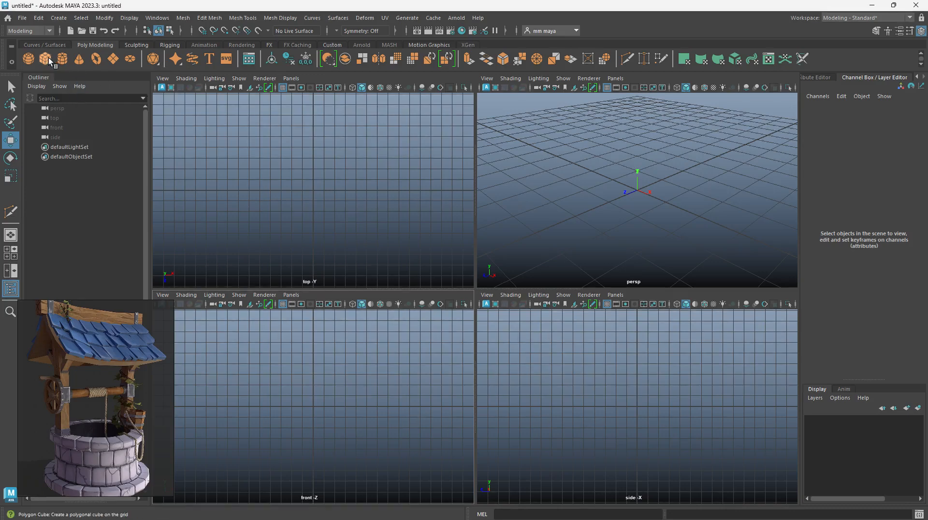
key(f)
key(space)
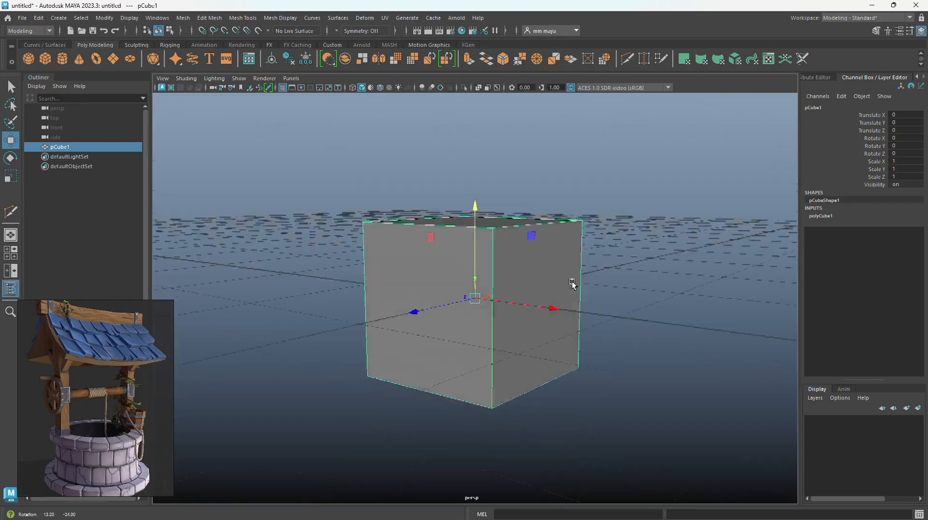
mouse_move(475, 239)
mouse_down()
mouse_move(473, 163)
mouse_move(469, 238)
mouse_up()
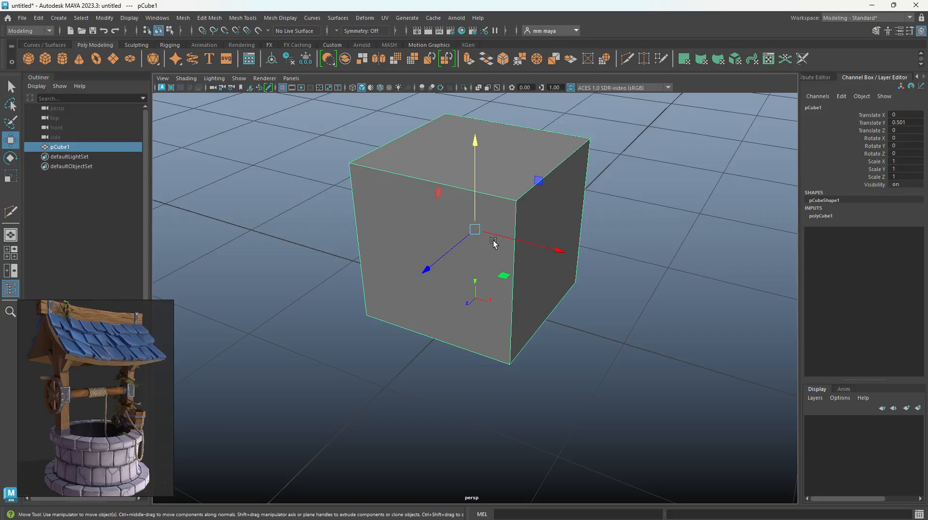
scroll(493, 243, down, 3)
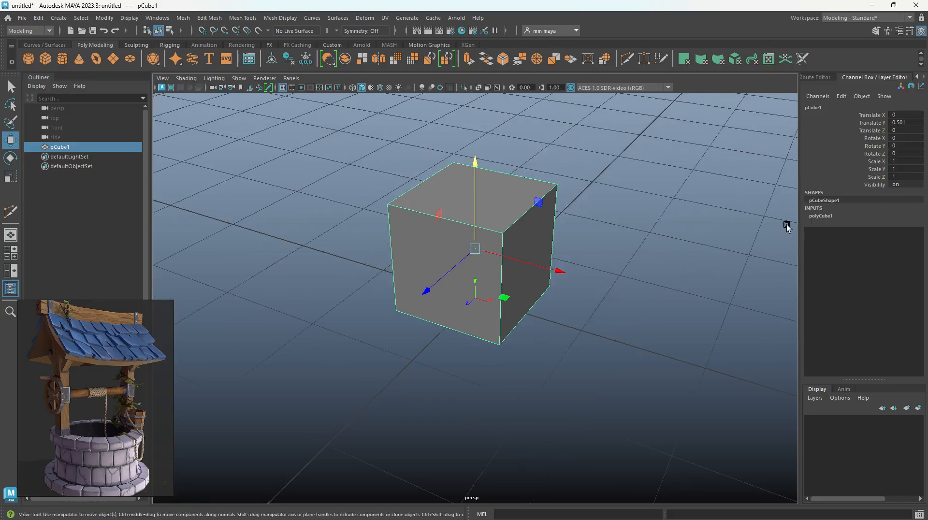
Step: Set the cube's width, height and depth subdivisions to 3 and bevel the whole cube
click(822, 216)
drag(834, 252, 836, 269)
middle_drag(568, 267, 579, 268)
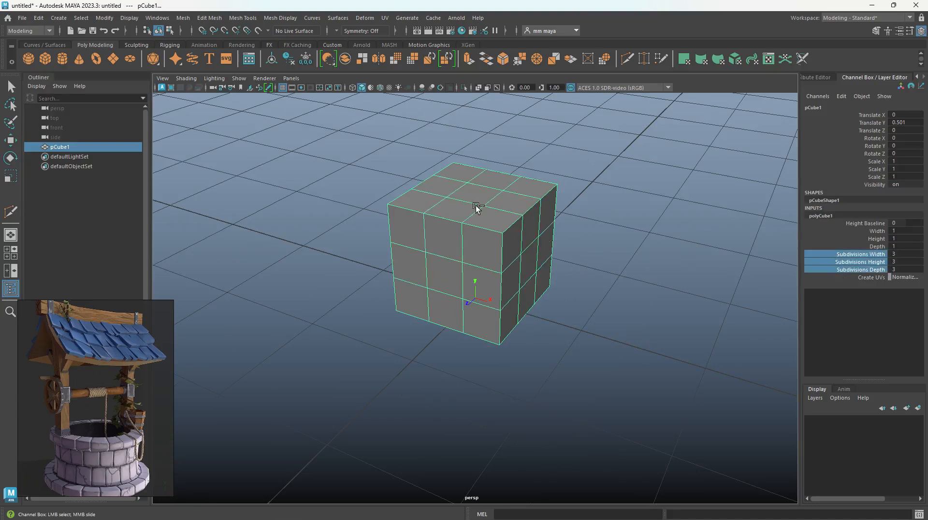
key(ctrl+b)
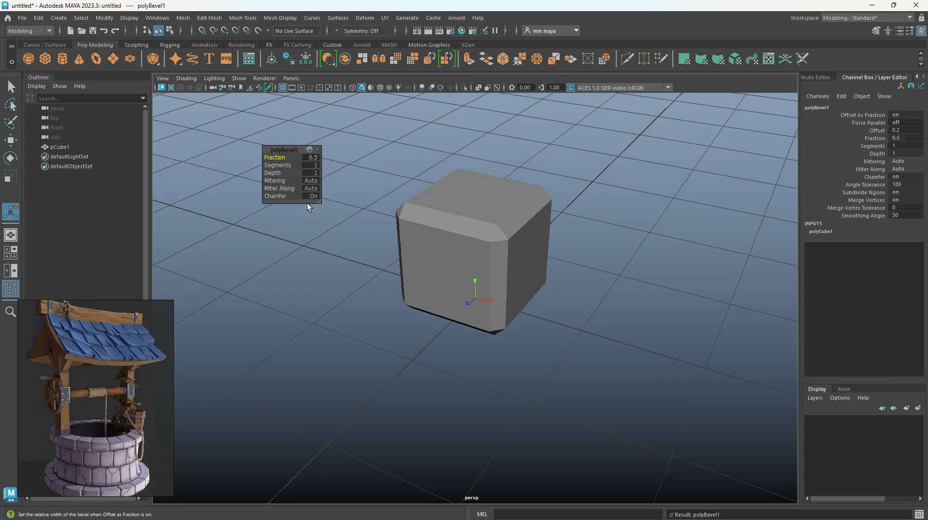
Step: Turn on wireframe on shaded display in the perspective view
click(380, 88)
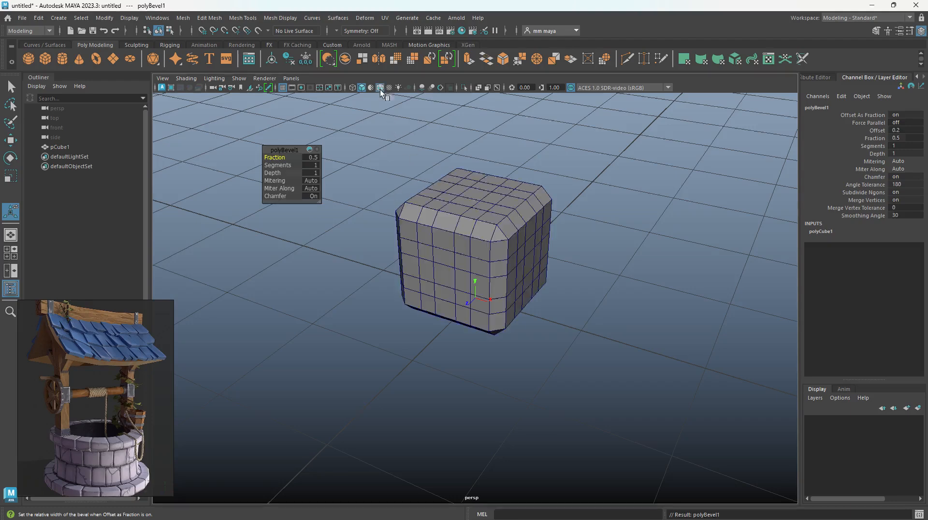
scroll(478, 238, up, 3)
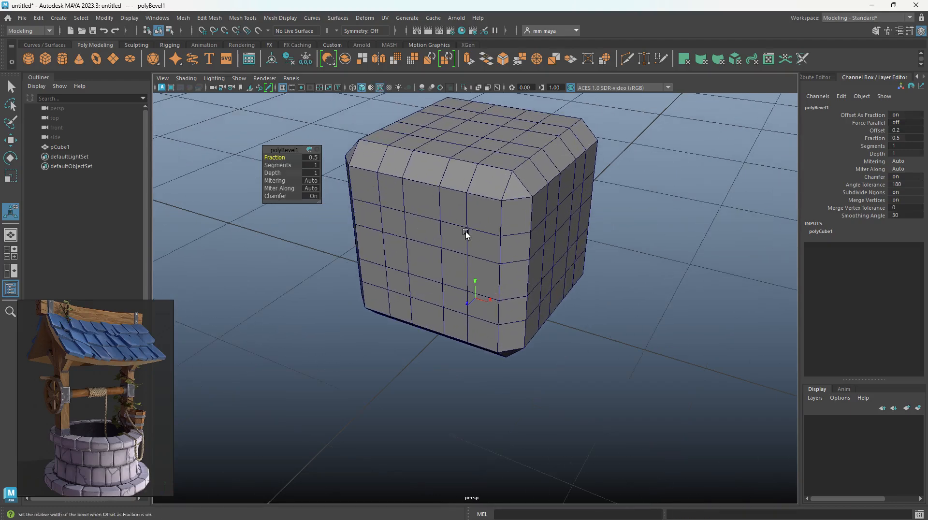
Step: Undo the bevel and the subdivision change on the cube
key(ctrl+z)
key(ctrl+z)
key(ctrl+z)
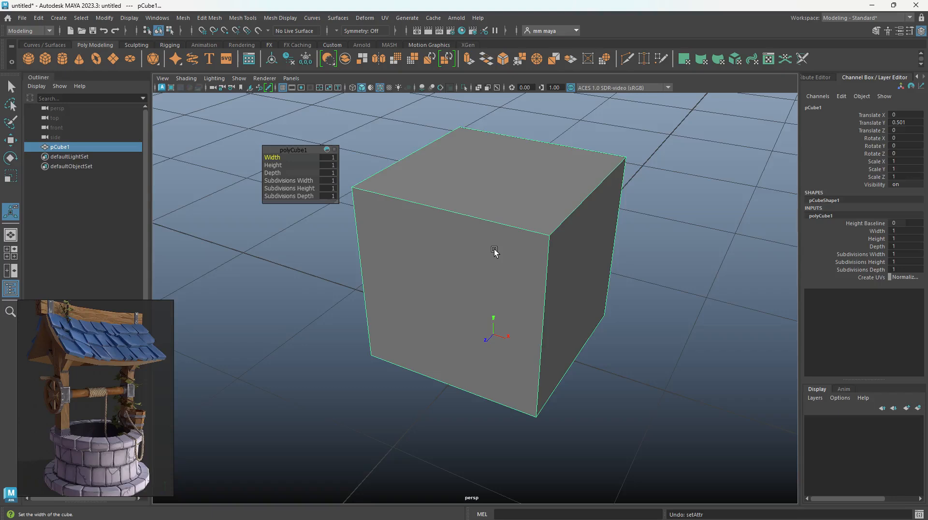
Step: Set the cube's width, height and depth subdivisions to 2
drag(863, 257, 864, 271)
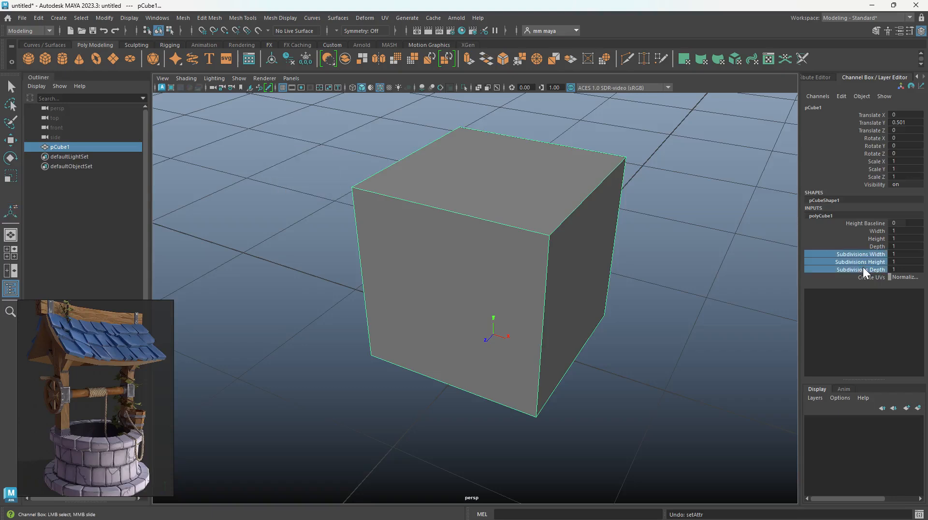
middle_drag(517, 266, 532, 266)
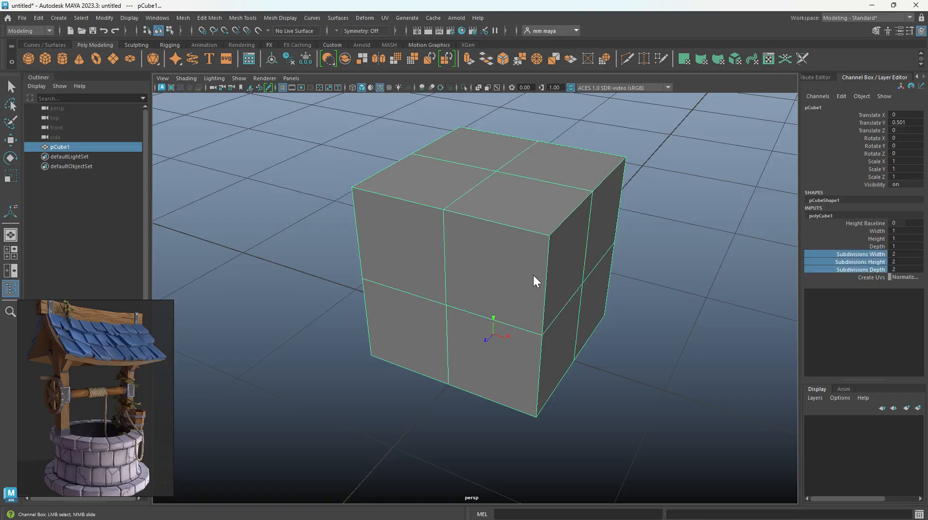
Step: Select the outer border edges around all sides of the subdivided cube in edge mode
right_drag(532, 275, 515, 230)
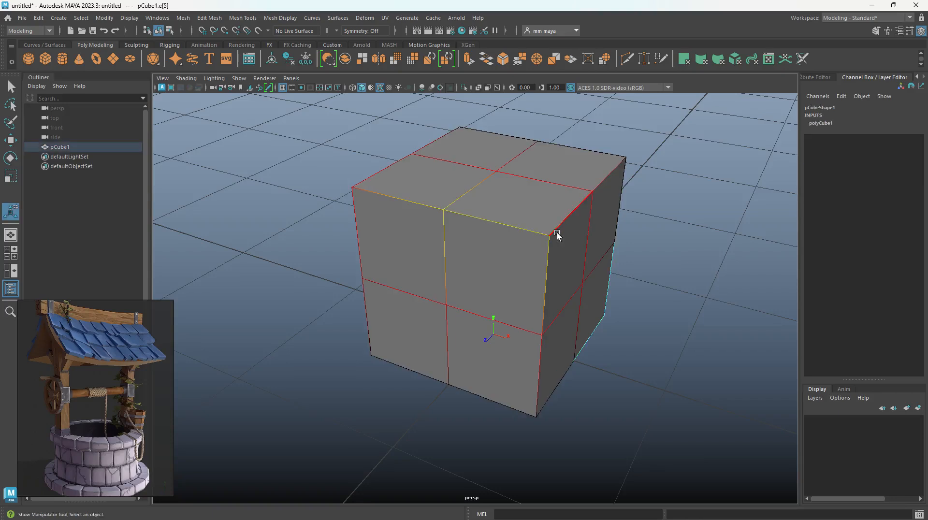
key(b)
double_click(555, 234)
shift+double_click(500, 229)
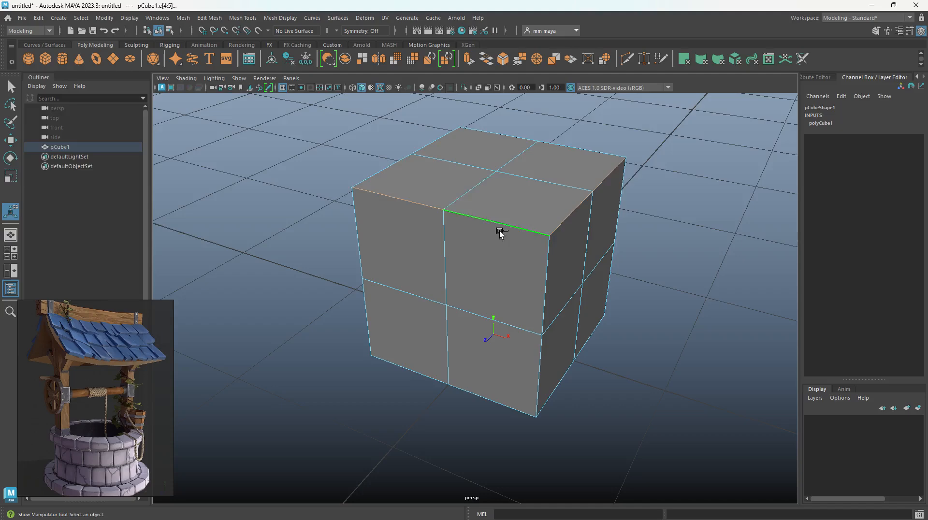
shift+double_click(401, 172)
shift+double_click(472, 139)
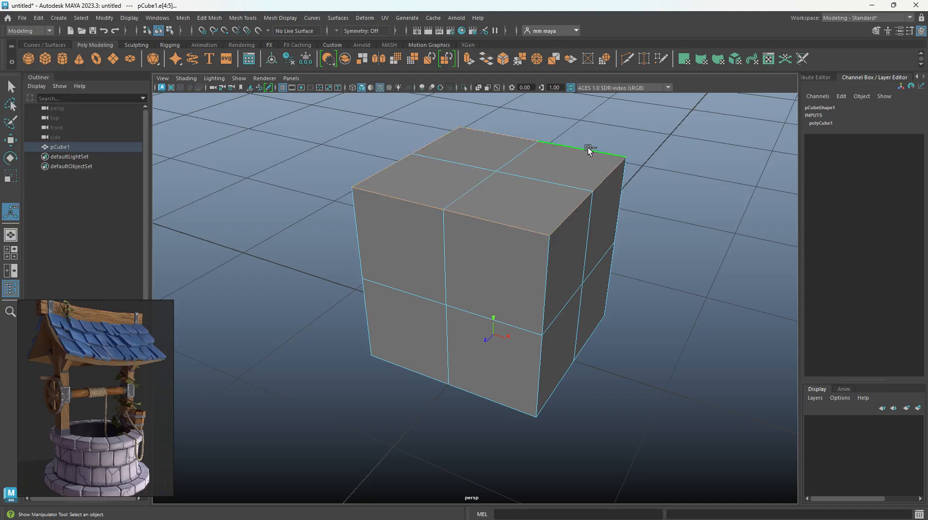
shift+double_click(541, 320)
shift+double_click(476, 385)
shift+double_click(377, 320)
alt+drag(570, 361, 488, 329)
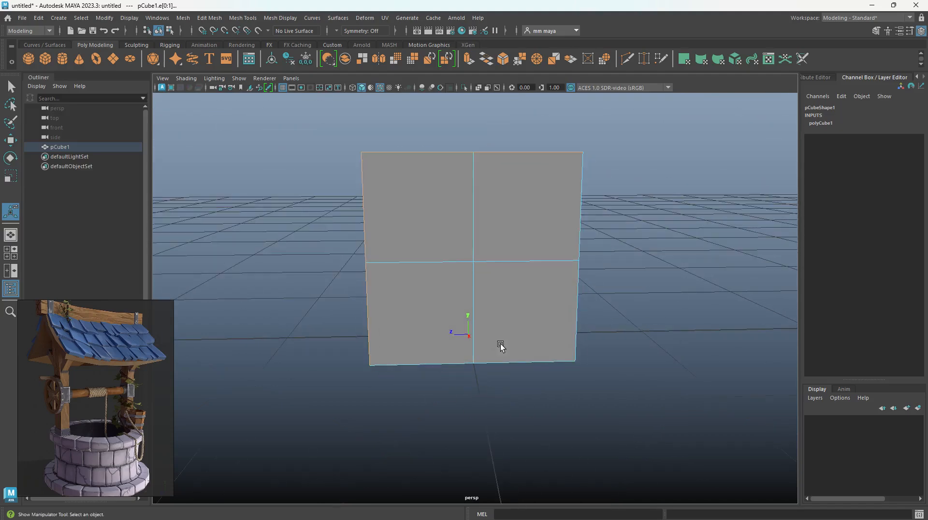
shift+double_click(502, 345)
alt+drag(638, 321, 514, 362)
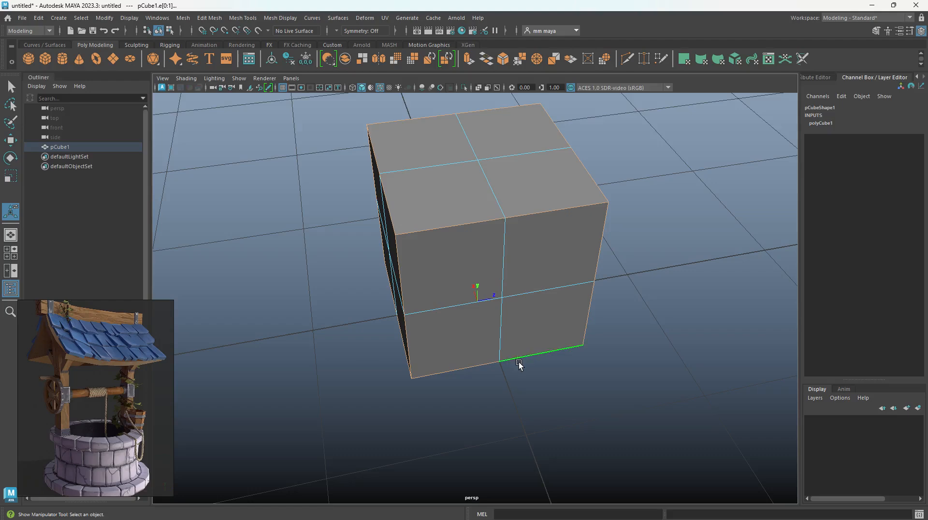
Step: Undo the last edge selections, return to object mode and set all three cube subdivisions to 1
key(ctrl+z)
key(ctrl+z)
key(ctrl+z)
alt+drag(526, 291, 642, 273)
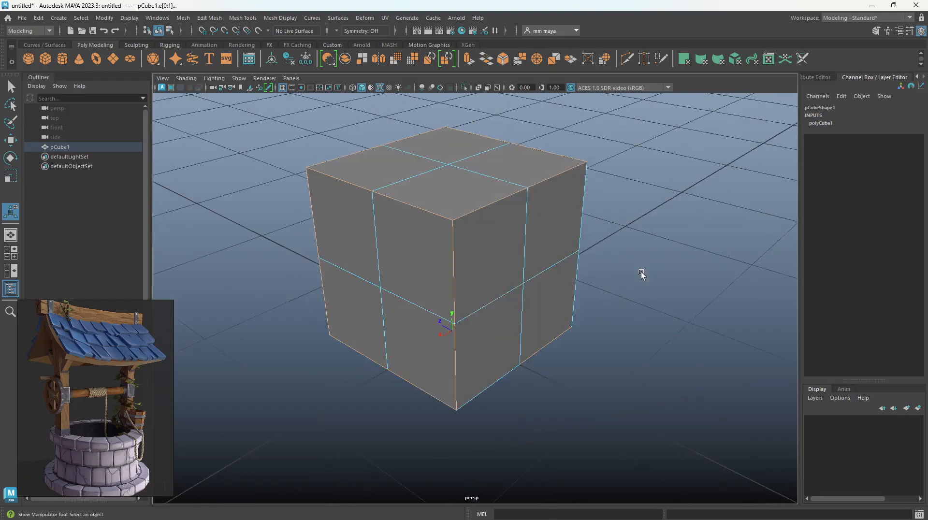
right_drag(642, 273, 698, 193)
click(820, 217)
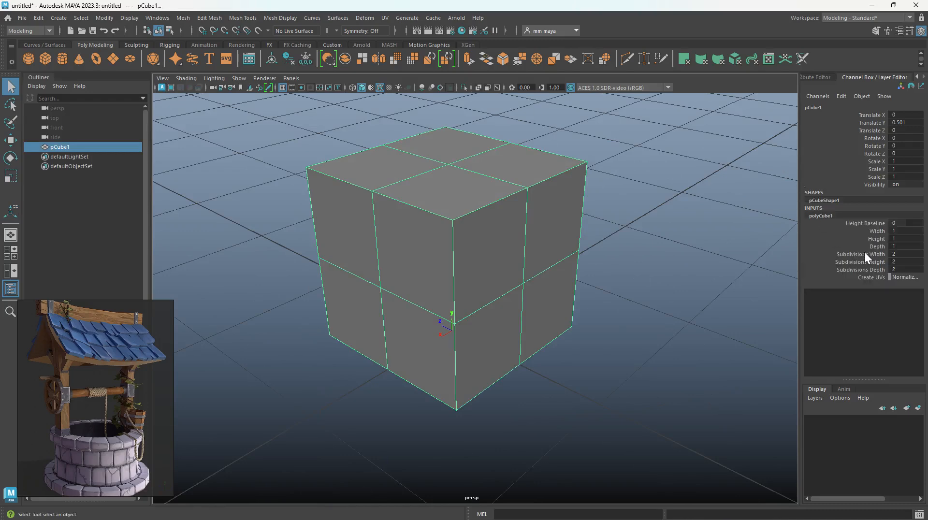
drag(864, 252, 863, 267)
middle_drag(624, 259, 590, 257)
Step: Duplicate the cube in the top view, placing the copy about 1 unit along X, with wireframe display
alt+right_drag(517, 273, 539, 300)
mouse_move(539, 300)
alt+mouse_down()
mouse_move(553, 279)
mouse_move(536, 311)
alt+mouse_up()
key(w)
key(space)
key(space)
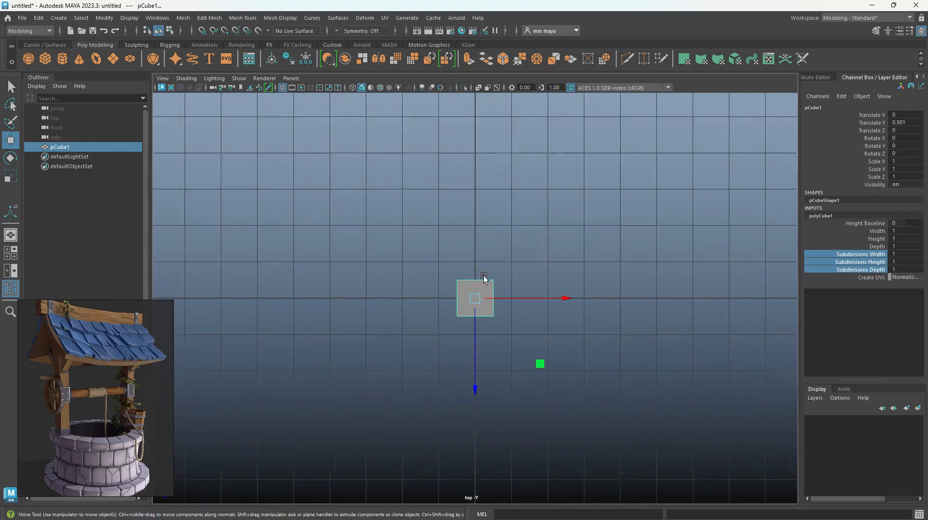
alt+right_drag(483, 276, 603, 321)
shift+drag(536, 296, 553, 317)
key(4)
scroll(551, 309, up, 5)
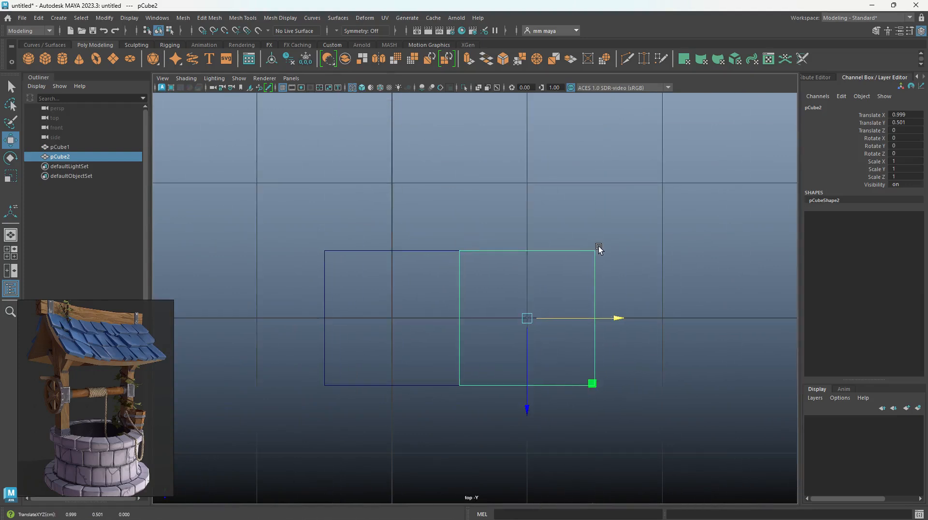
Step: Lengthen the copied cube by moving its outer end vertices to about 2.28 in X, finishing in object mode
right_drag(598, 250, 566, 247)
drag(570, 227, 628, 400)
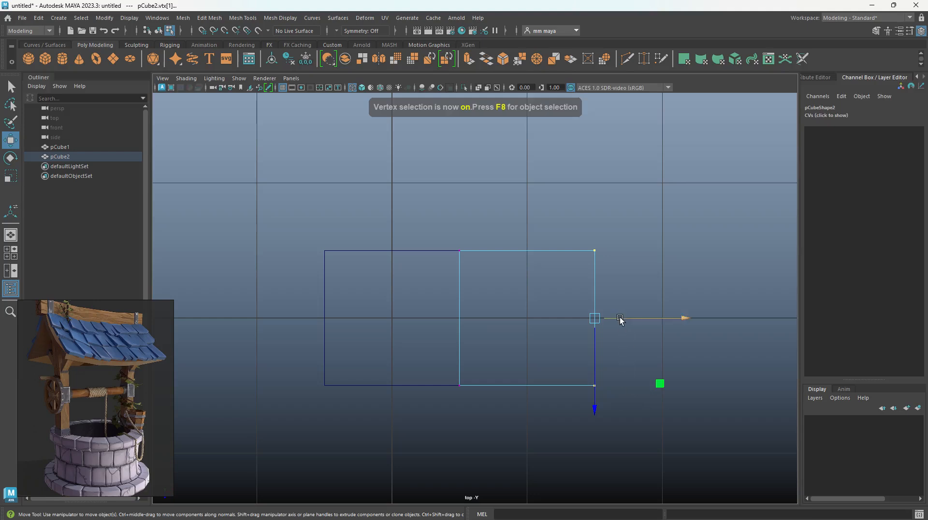
drag(619, 318, 737, 332)
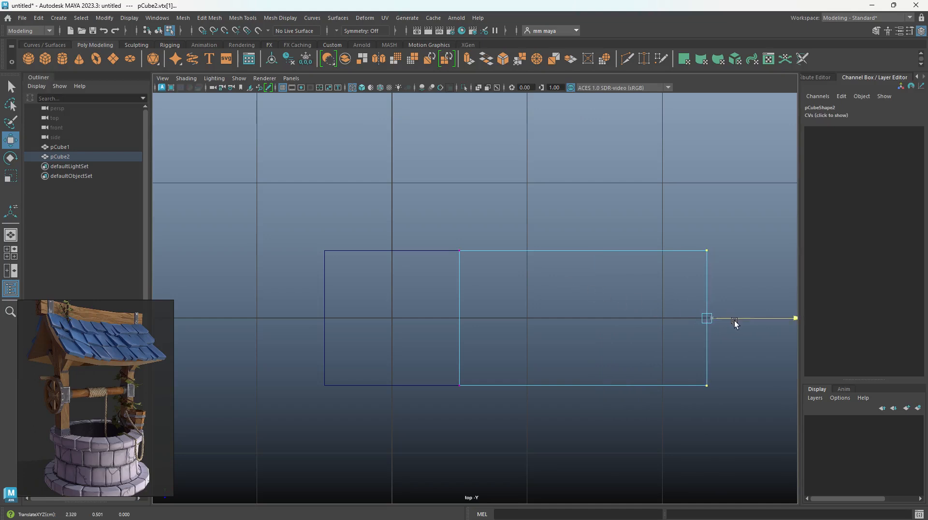
key(F8)
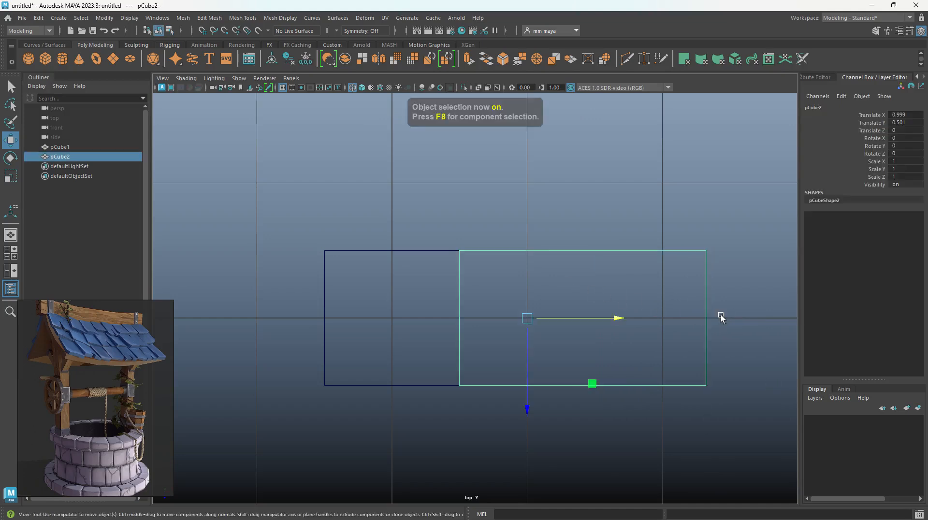
key(F8)
drag(750, 324, 743, 323)
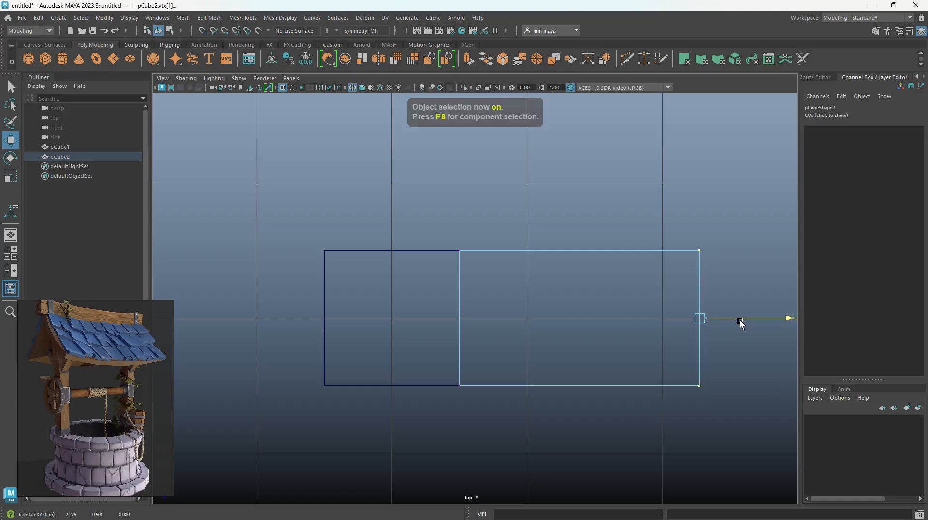
key(F8)
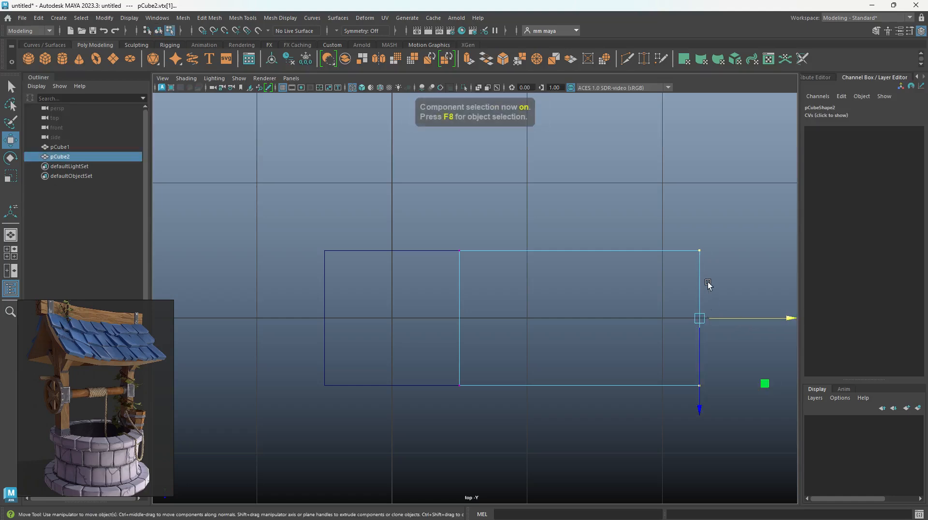
key(F8)
Step: Select both blocks in the perspective view and bevel them
key(space)
key(space)
alt+drag(603, 327, 482, 322)
drag(584, 172, 422, 381)
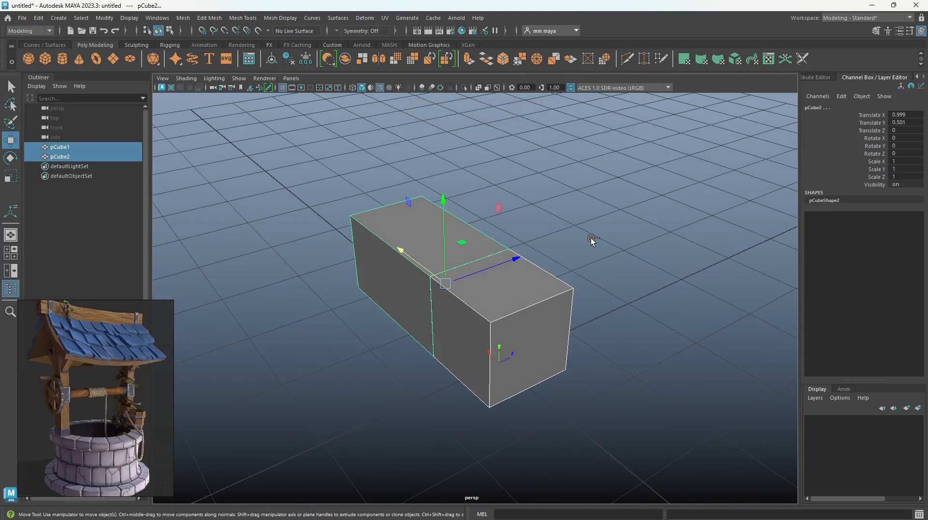
key(ctrl+b)
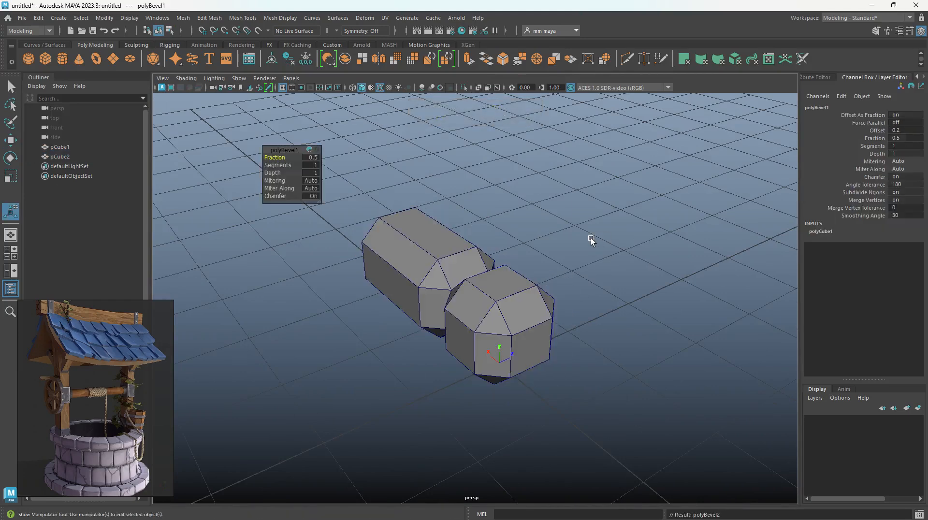
Step: Try 3 bevel segments on the short block
drag(275, 165, 278, 165)
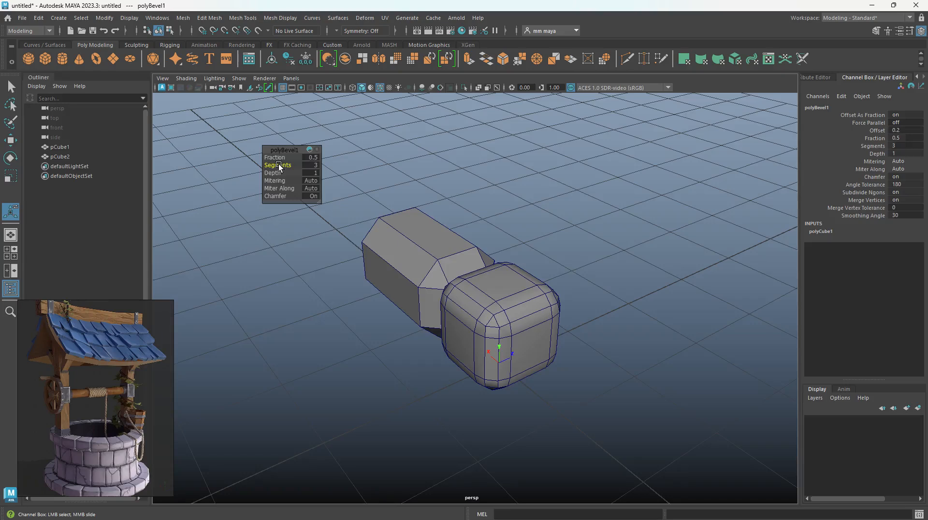
key(ctrl+z)
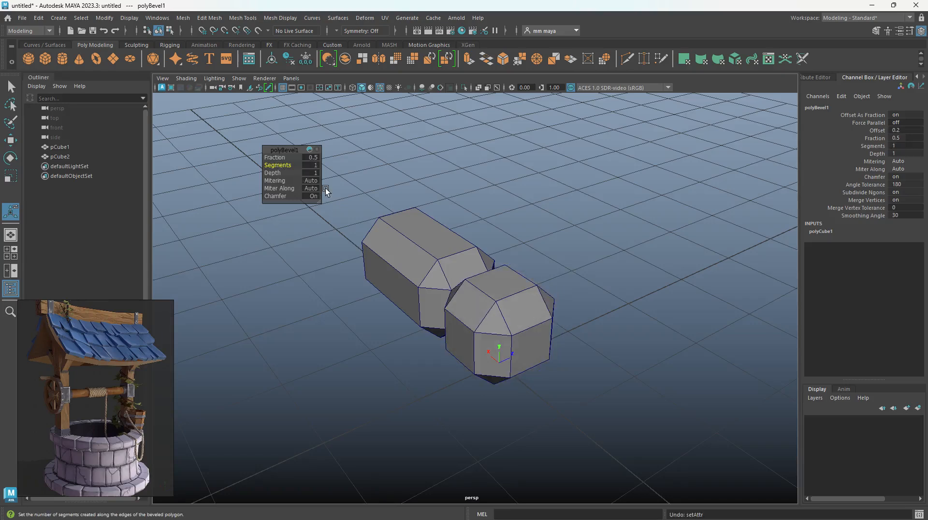
Step: Set the bevel fraction to 0.1 on the short block and on the long block, and clear the selection
click(311, 160)
text(0.1)
key(Return)
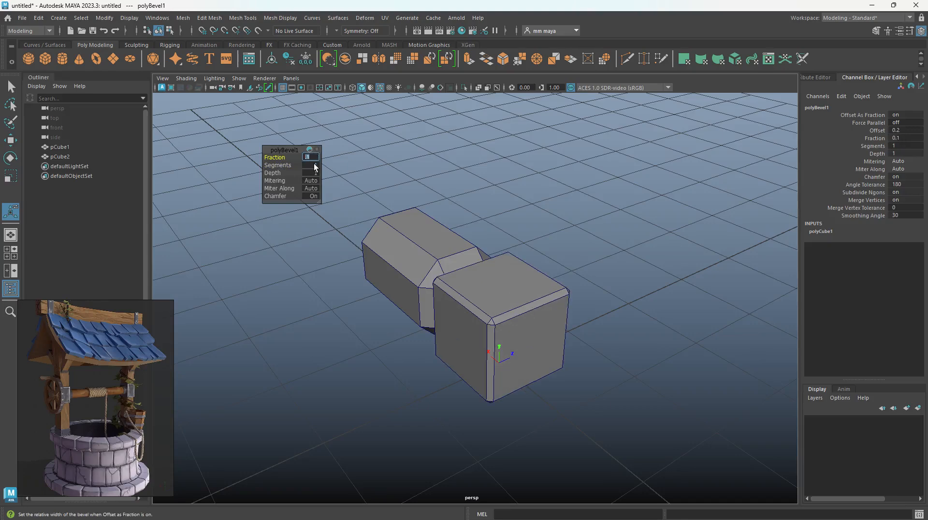
click(403, 250)
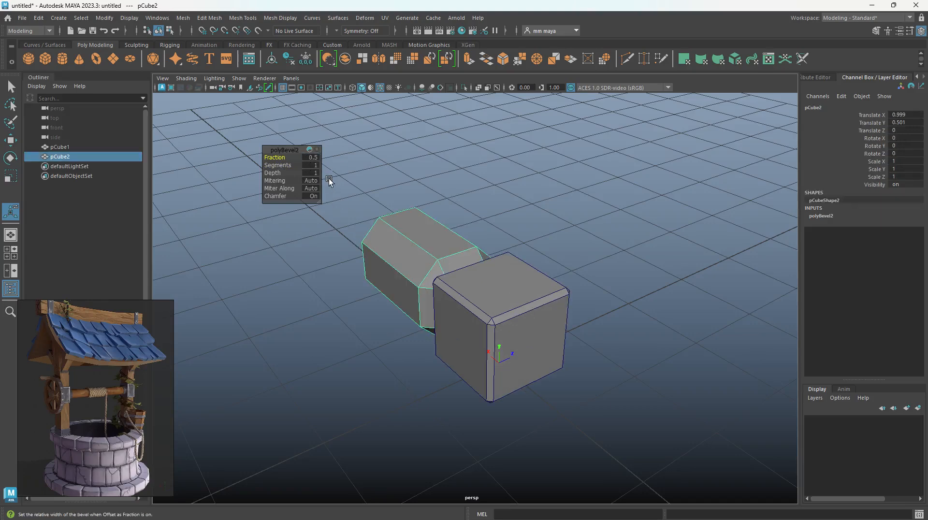
click(311, 158)
text(.1)
key(Return)
click(477, 194)
Step: Cut the short block through its middle with Multi-Cut edge loops in all three directions
alt+drag(438, 270, 510, 276)
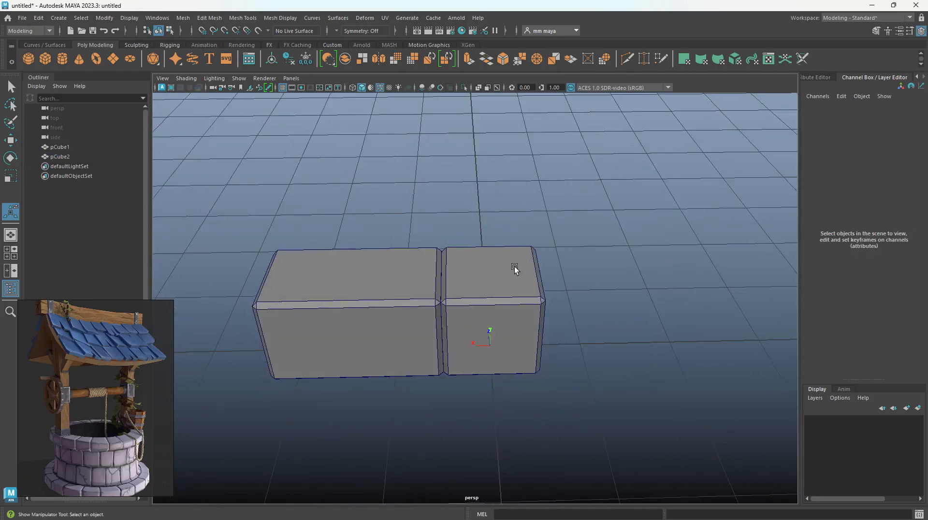
click(514, 269)
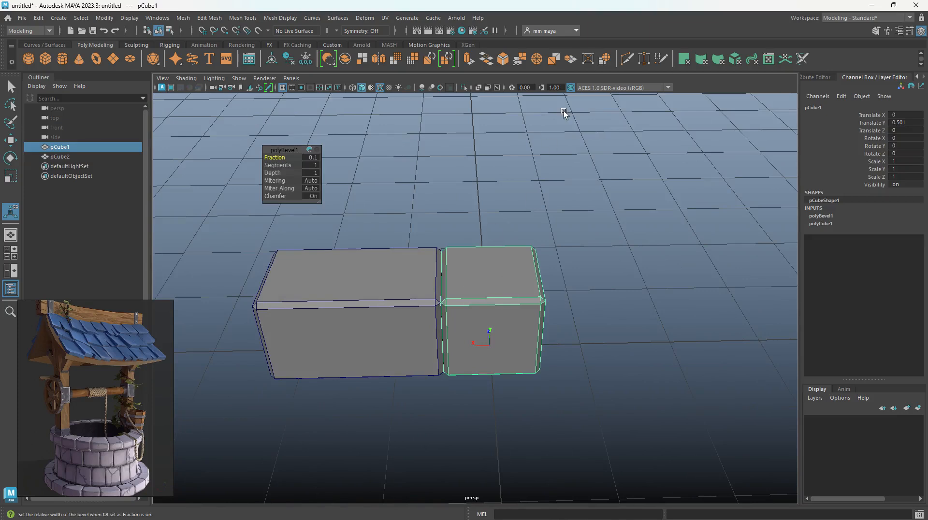
click(626, 60)
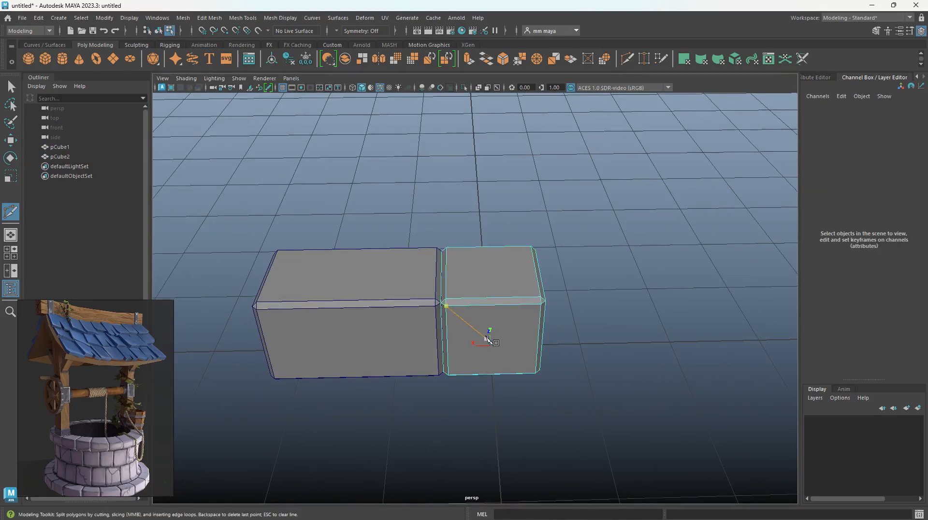
ctrl+click(493, 305)
ctrl+shift+click(536, 272)
alt+drag(596, 332, 551, 295)
ctrl+shift+click(513, 326)
alt+drag(579, 366, 590, 375)
key(w)
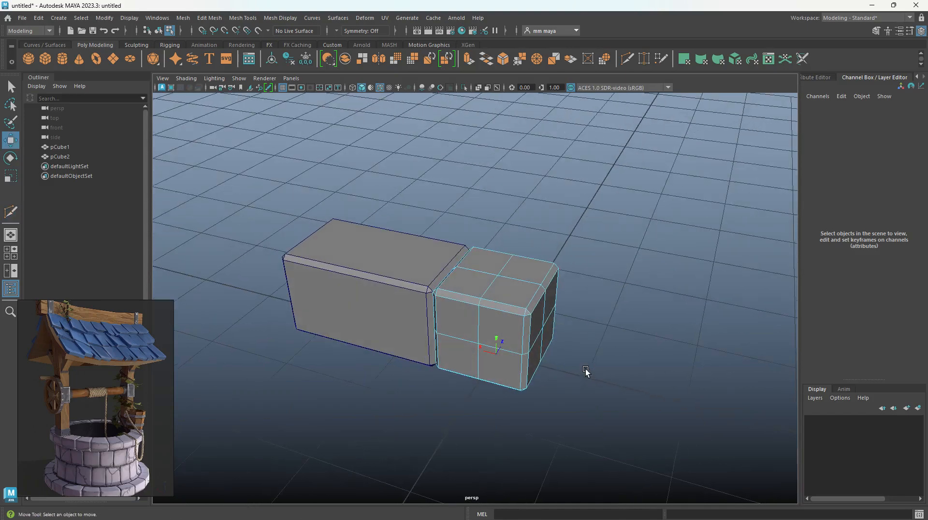
Step: Cut the long block with three evenly spaced crosswise edge loops plus centred loops halving its depth and its height
click(387, 289)
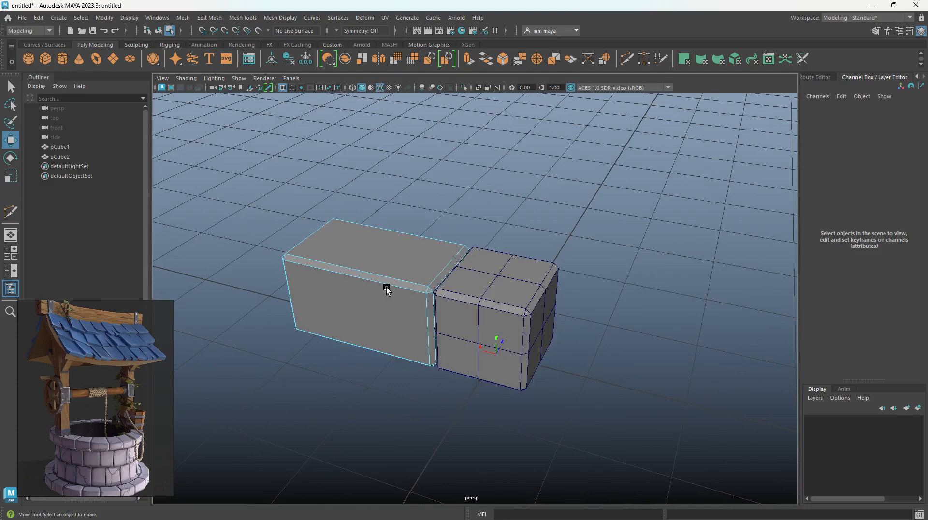
key(y)
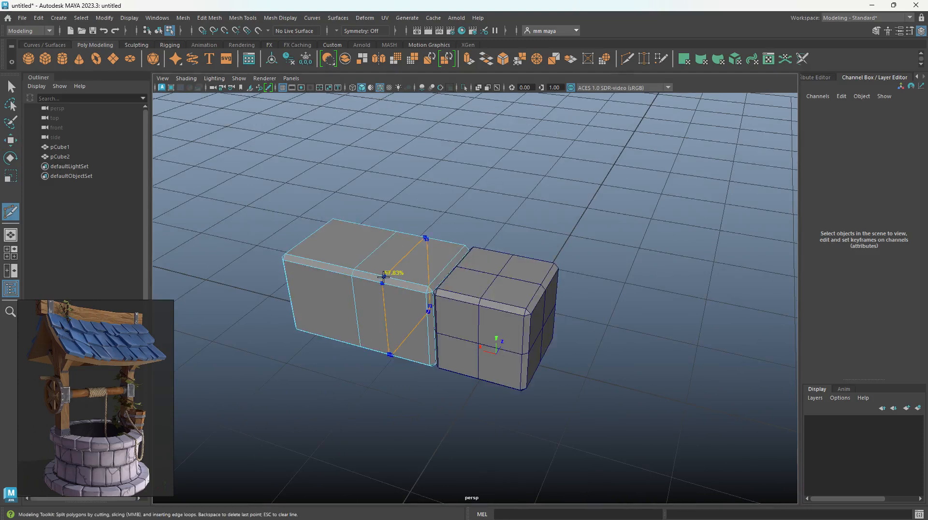
ctrl+middle_click(337, 264)
ctrl+middle_click(374, 254)
ctrl+middle_click(384, 318)
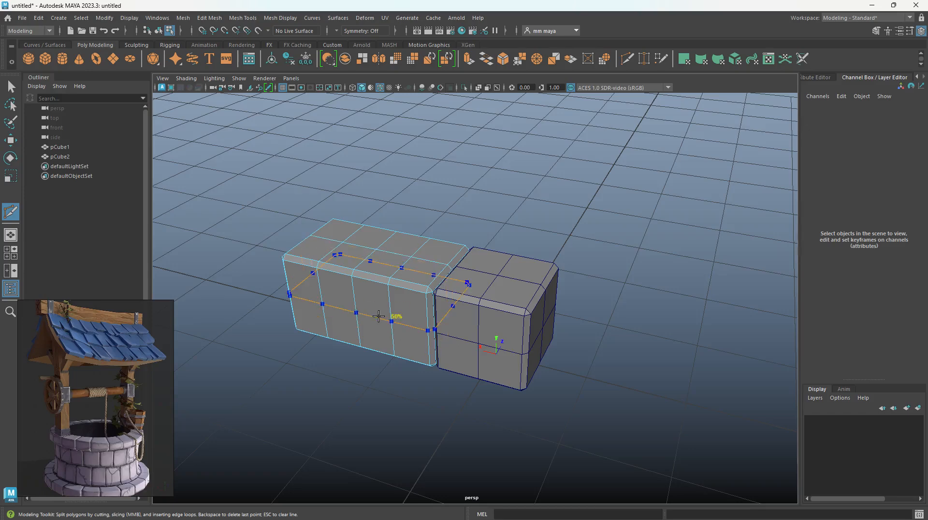
key(w)
Step: Duplicate both blocks together and shift the copies along X against the short block's free end, with the long copy at X -1.78
key(f)
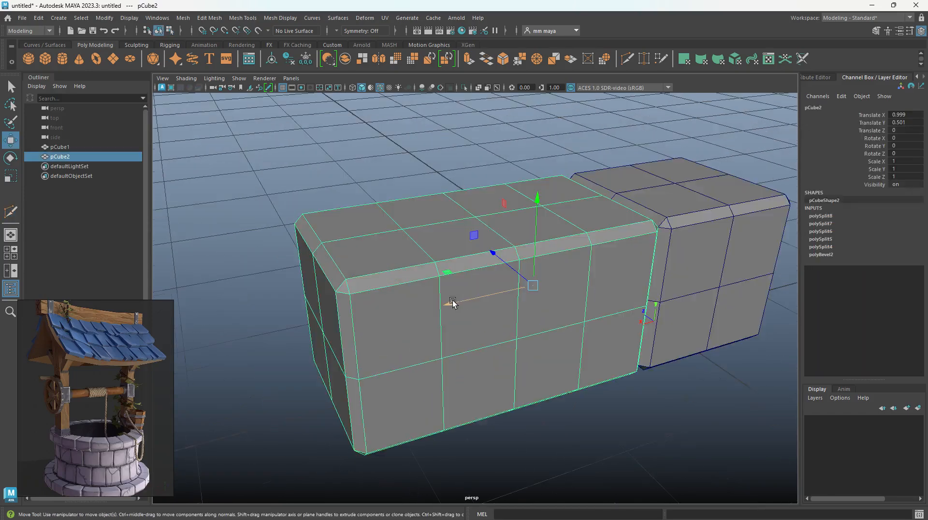
scroll(512, 251, down, 3)
alt+drag(512, 251, 470, 199)
drag(640, 227, 455, 351)
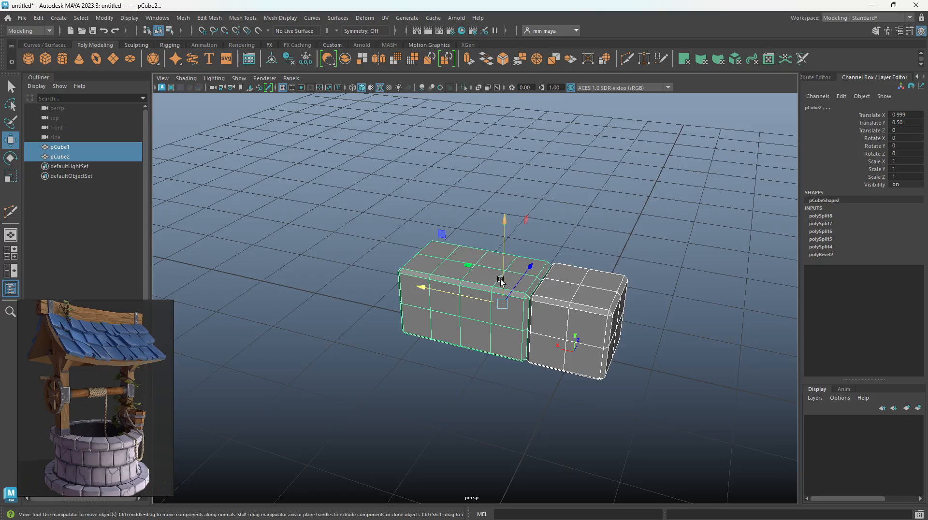
alt+drag(501, 281, 556, 296)
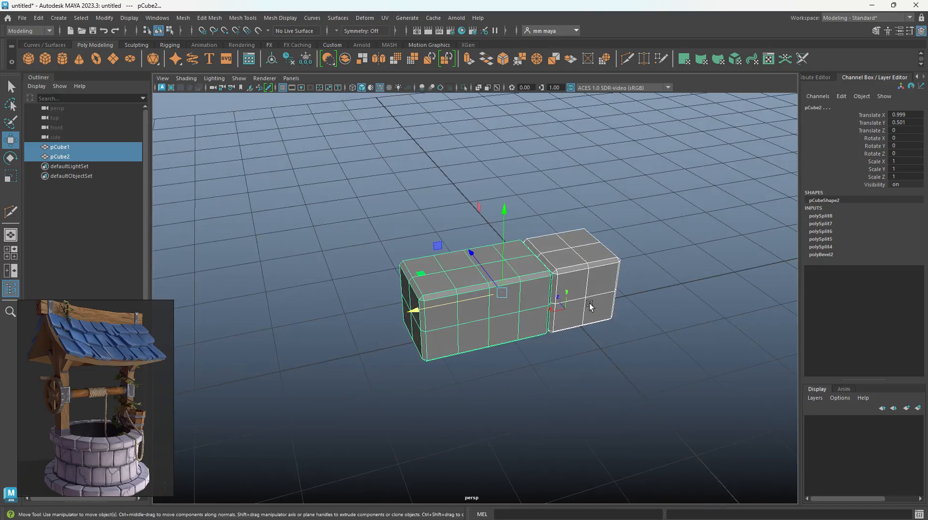
alt+drag(589, 306, 565, 346)
key(ctrl+d)
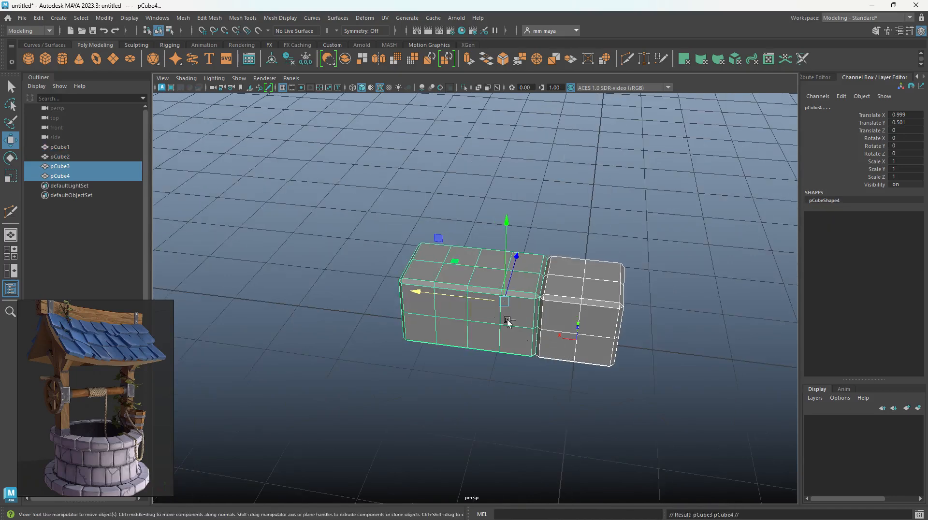
drag(452, 296, 666, 320)
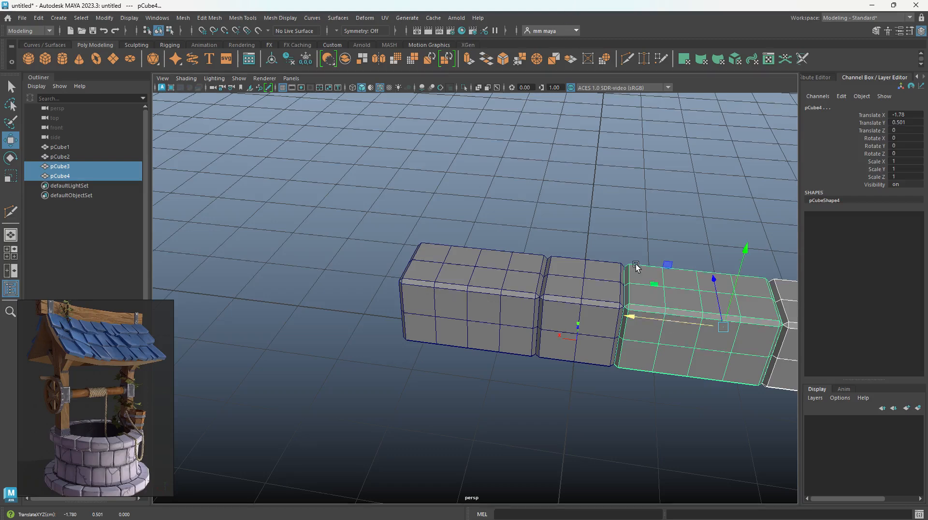
alt+drag(568, 120, 536, 216)
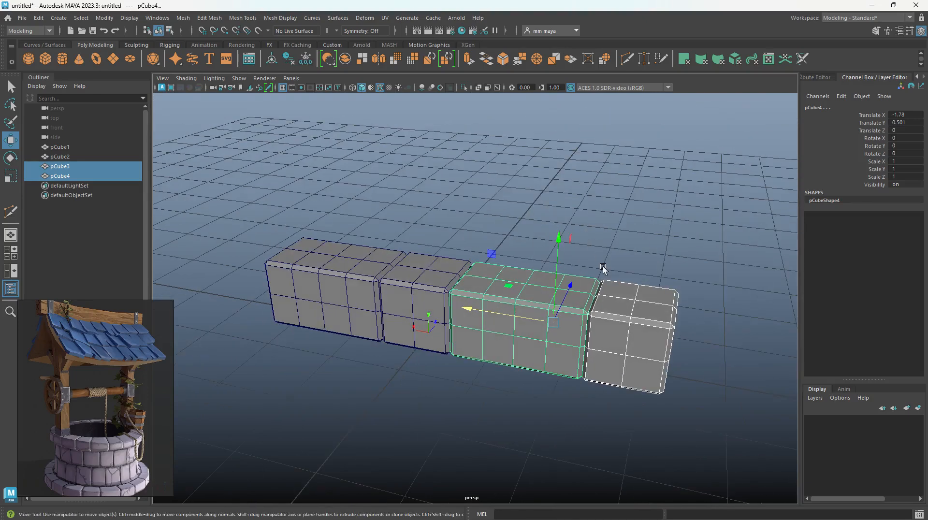
Step: Repeat the offset duplication of the block pair four times to extend the row to twelve blocks
key(shift+d)
scroll(636, 294, down, 5)
key(shift+d)
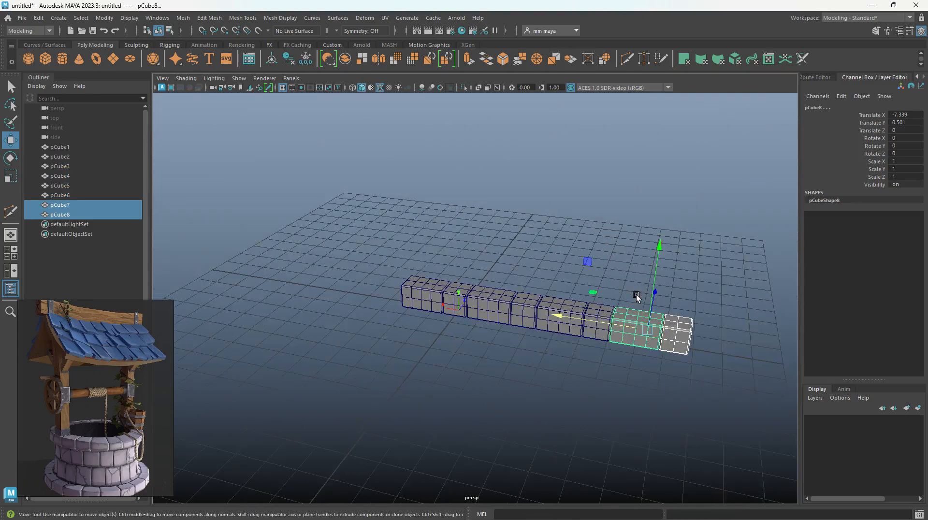
scroll(636, 294, down, 3)
key(shift+d)
scroll(636, 295, down, 3)
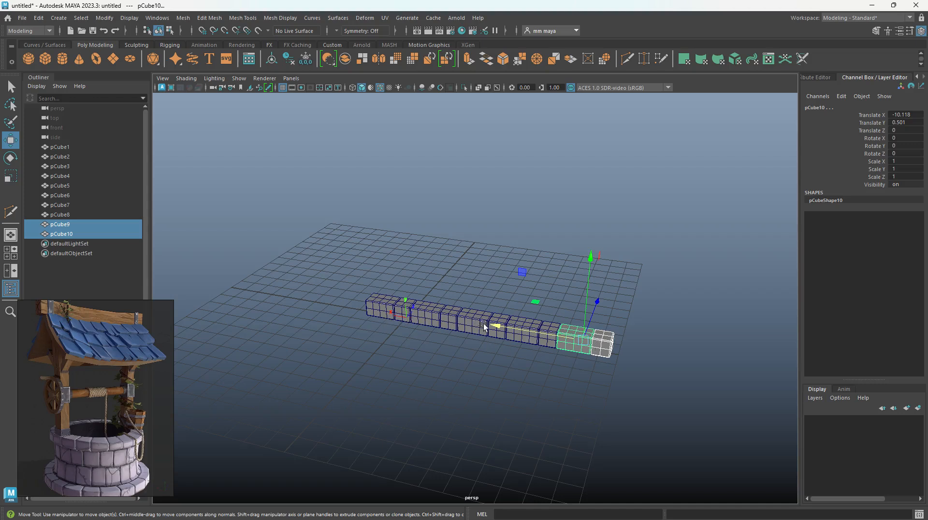
key(shift+d)
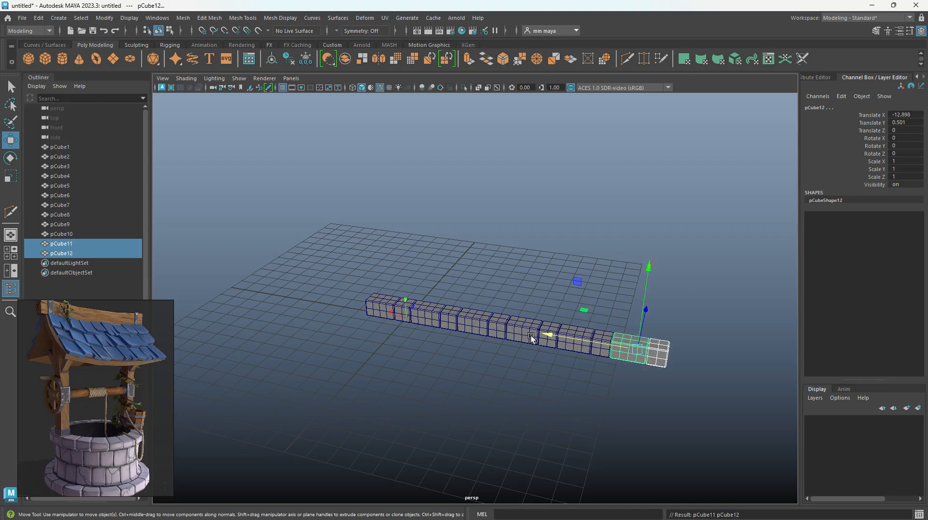
Step: Select all twelve blocks, group them and center the group's pivot
click(346, 286)
drag(343, 272, 727, 415)
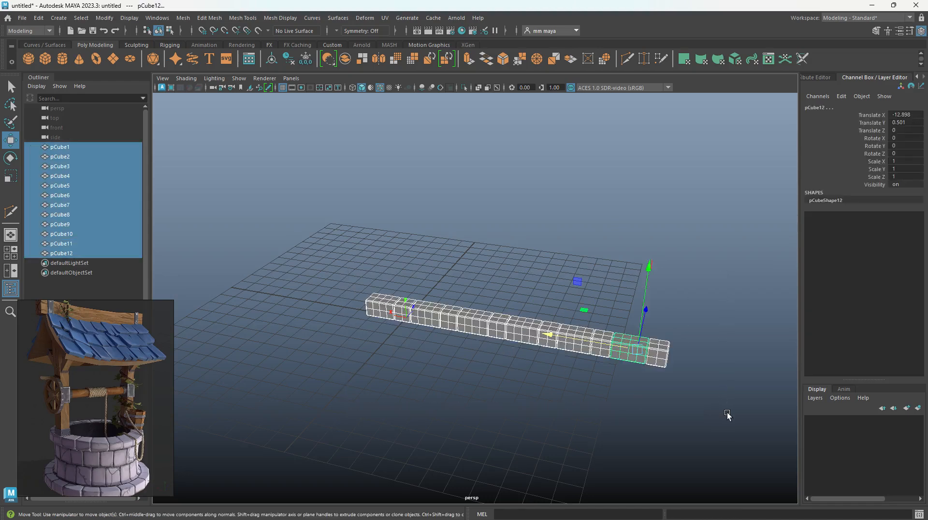
key(ctrl+g)
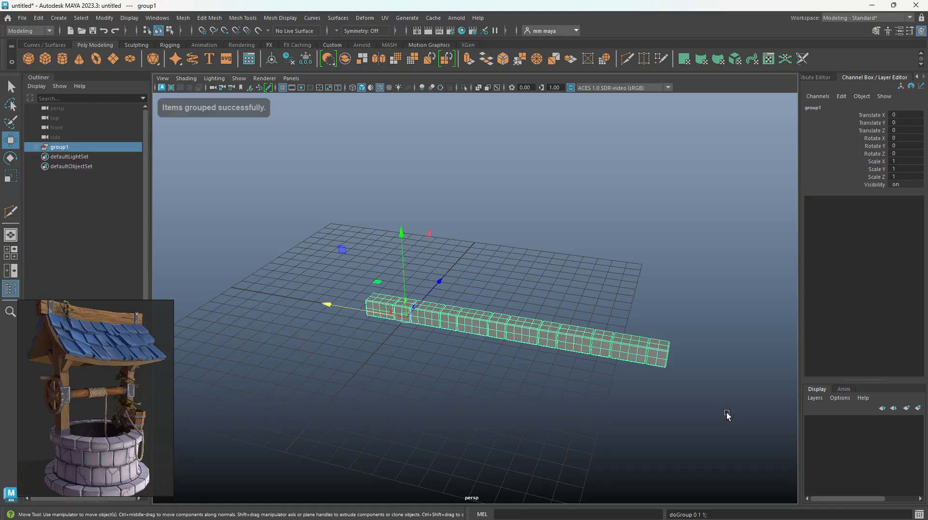
alt+drag(727, 415, 455, 274)
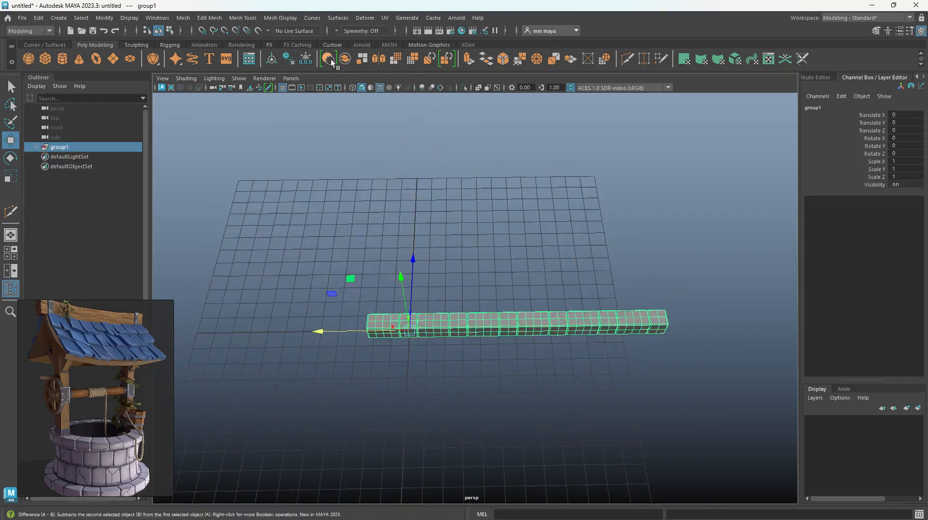
click(274, 64)
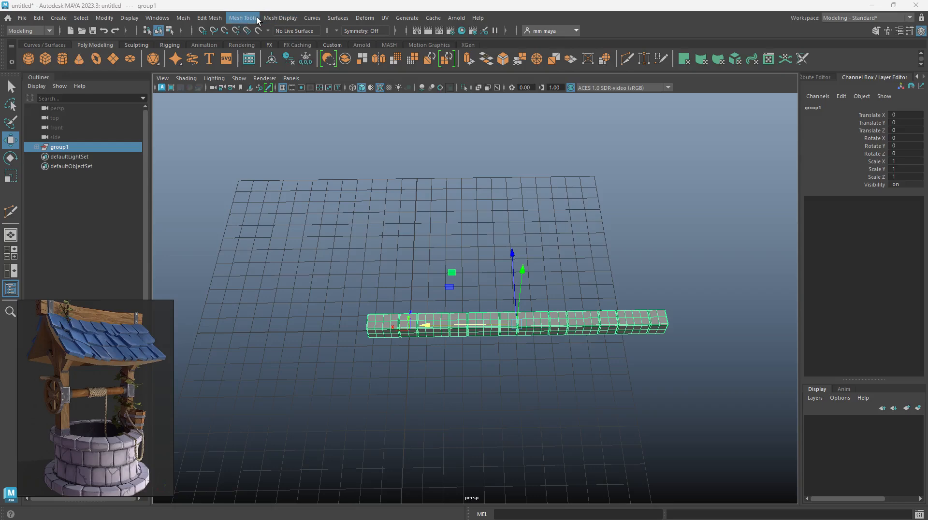
Step: Add a nonlinear Bend deformer to the block group and set its curvature to 180
click(364, 18)
mouse_move(401, 194)
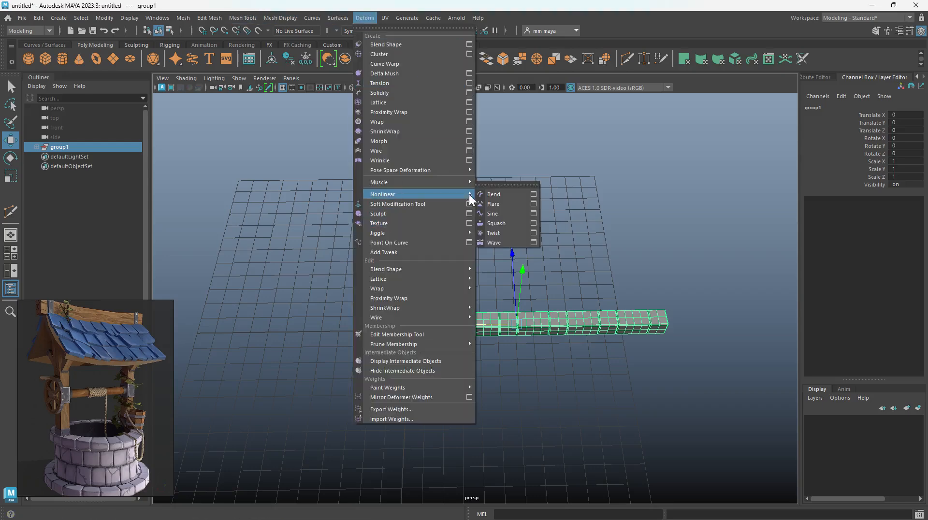
click(504, 193)
alt+drag(531, 252, 543, 277)
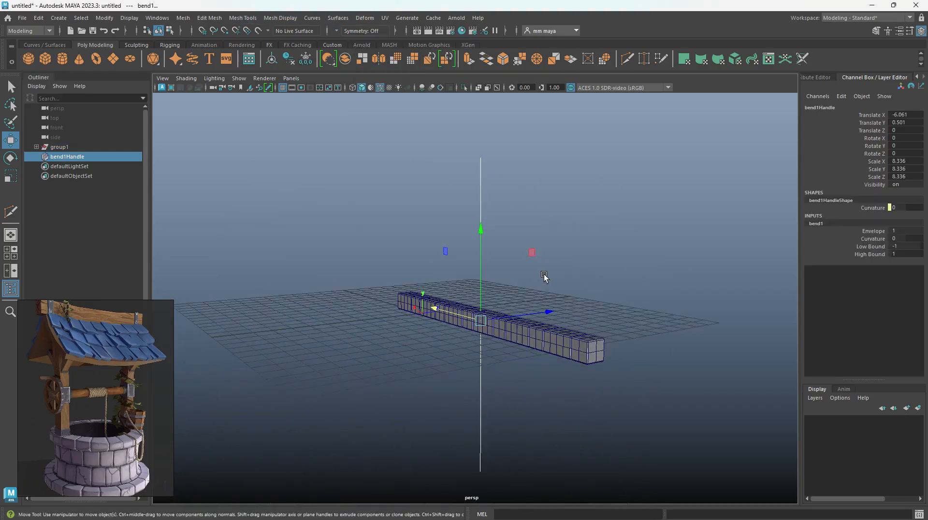
click(902, 238)
text(180)
key(Return)
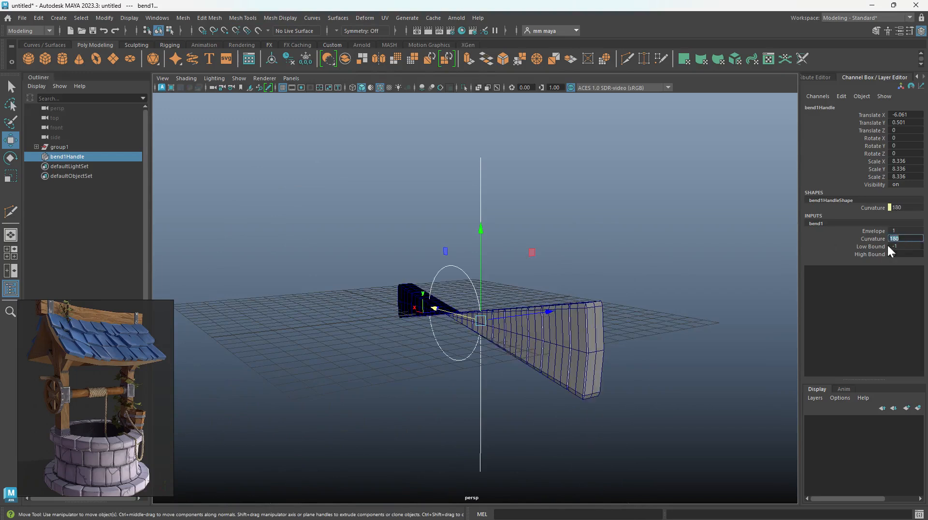
Step: Set the bend handle's Rotate X and Rotate Y to 90 to curl the row into a flat ring
click(887, 138)
text(90)
key(Return)
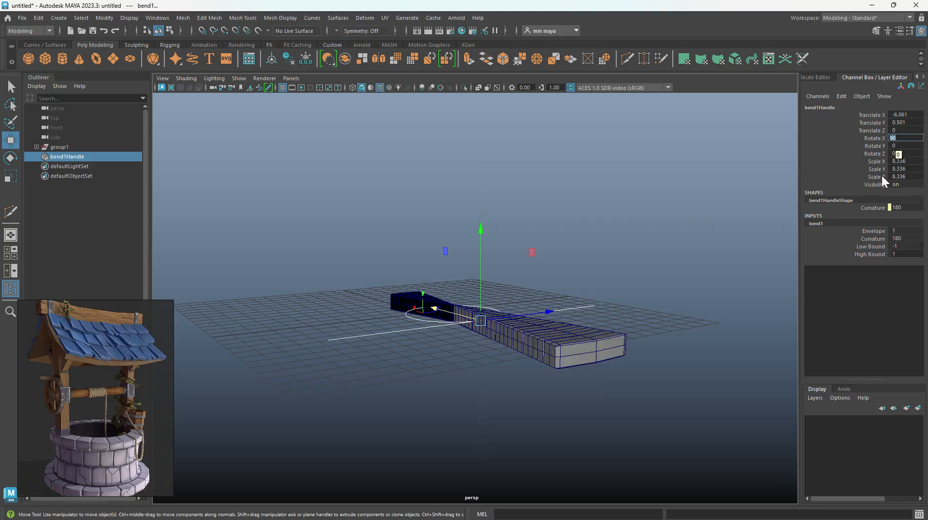
click(895, 146)
text(90)
key(Return)
alt+drag(472, 306, 576, 366)
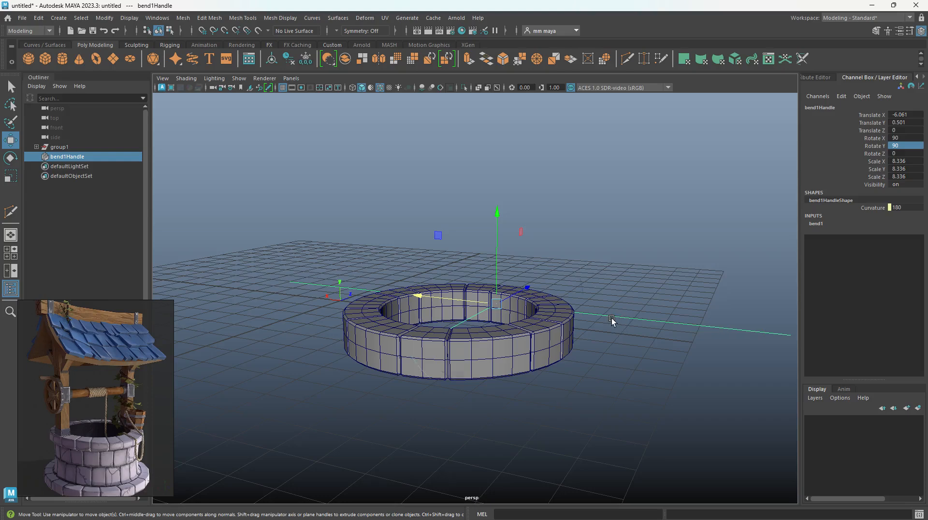
Step: Try rotating the bend handle slightly about X and undo the rotation
key(e)
drag(555, 245, 513, 330)
key(ctrl+z)
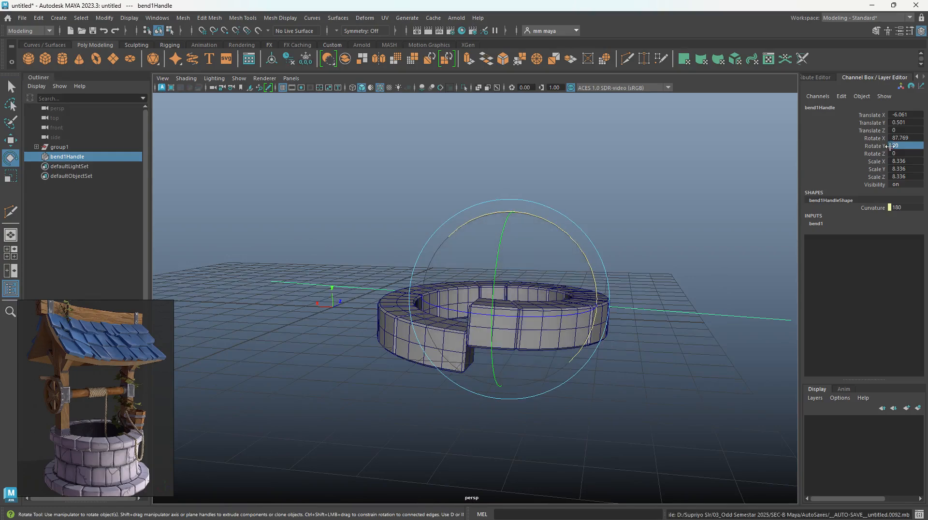
alt+drag(674, 283, 815, 192)
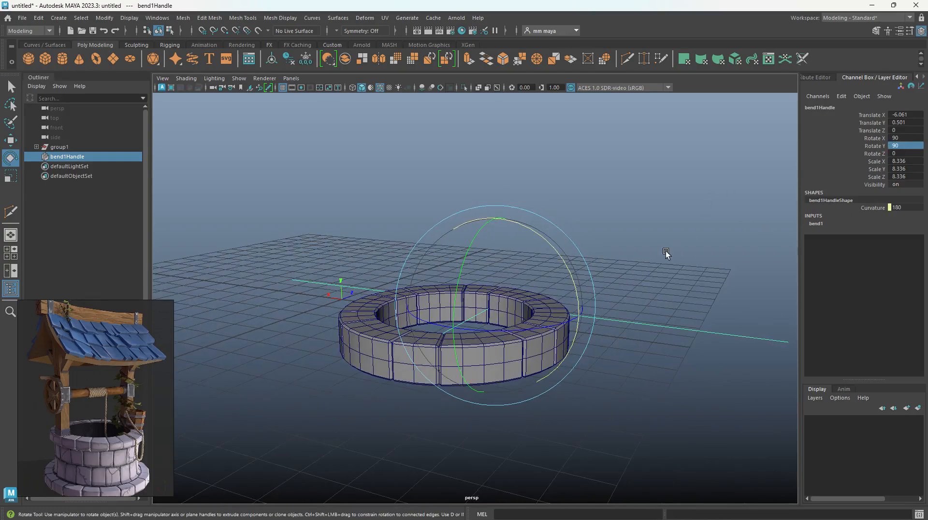
key(w)
Step: Delete the block group's construction history and center its pivot in the middle of the ring
alt+drag(666, 253, 415, 340)
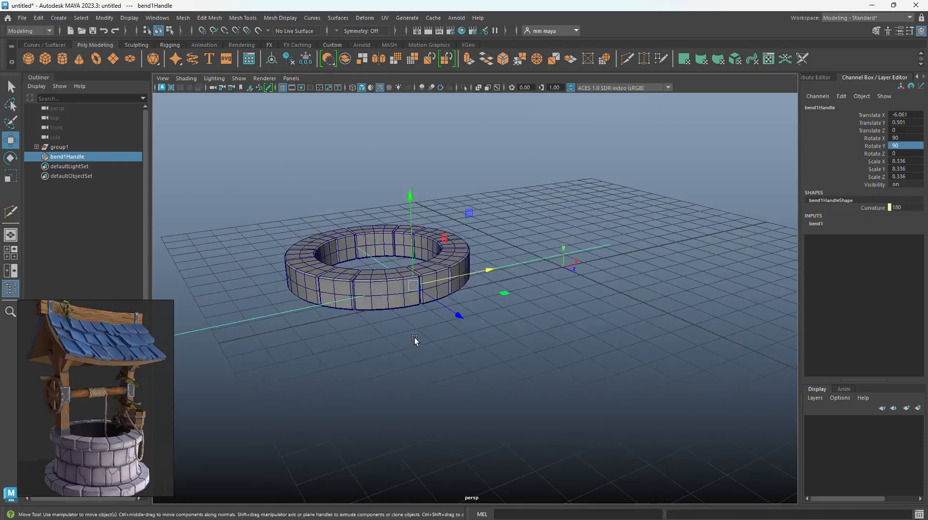
alt+middle_drag(414, 340, 495, 360)
click(61, 147)
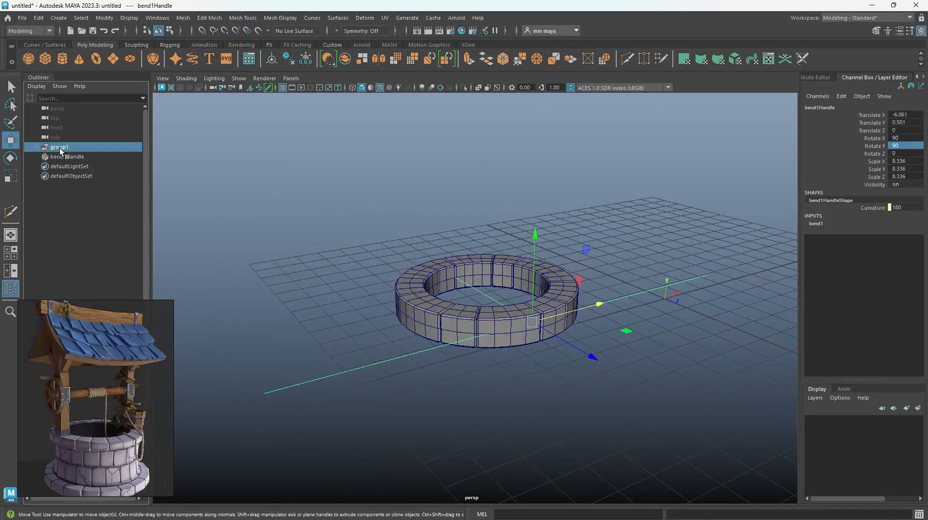
click(39, 18)
mouse_move(122, 135)
click(183, 133)
alt+drag(436, 297, 513, 329)
click(269, 63)
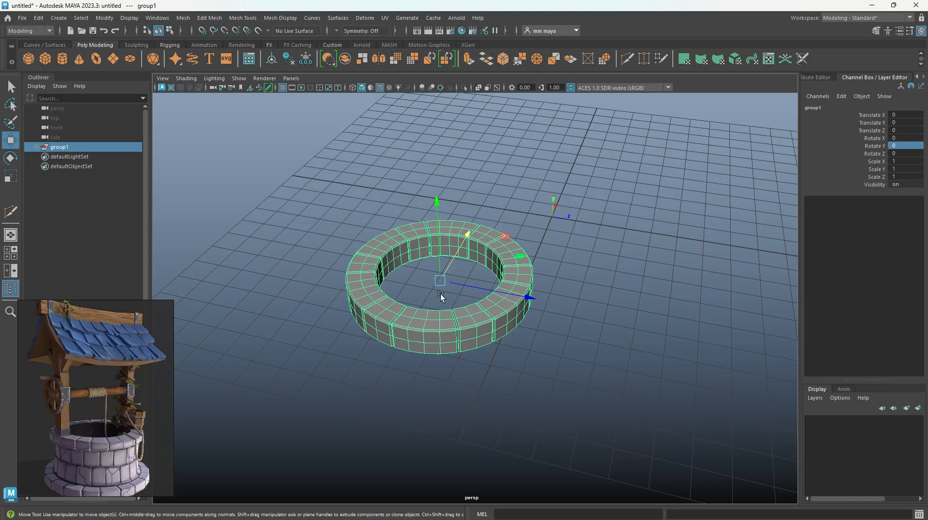
Step: Move the ring to the grid's center, resting on the ground, at translate X 6.061, Y 0.024, Z 2.654
drag(440, 281, 528, 290)
key(f)
alt+drag(549, 360, 475, 219)
alt+drag(511, 285, 475, 284)
alt+drag(478, 343, 523, 319)
Step: Duplicate the ring, raise the copy directly on top of the first and rotate it about Y to stagger the block joints
key(ctrl+d)
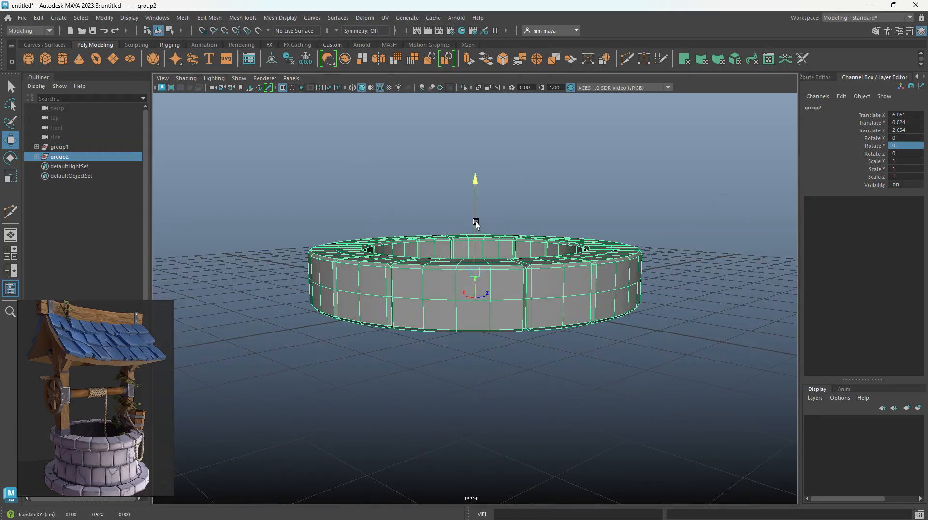
drag(476, 221, 473, 170)
alt+drag(470, 256, 458, 219)
key(e)
Step: Repeat the raised and rotated duplication twice to stack the wall four rings high
key(shift+d)
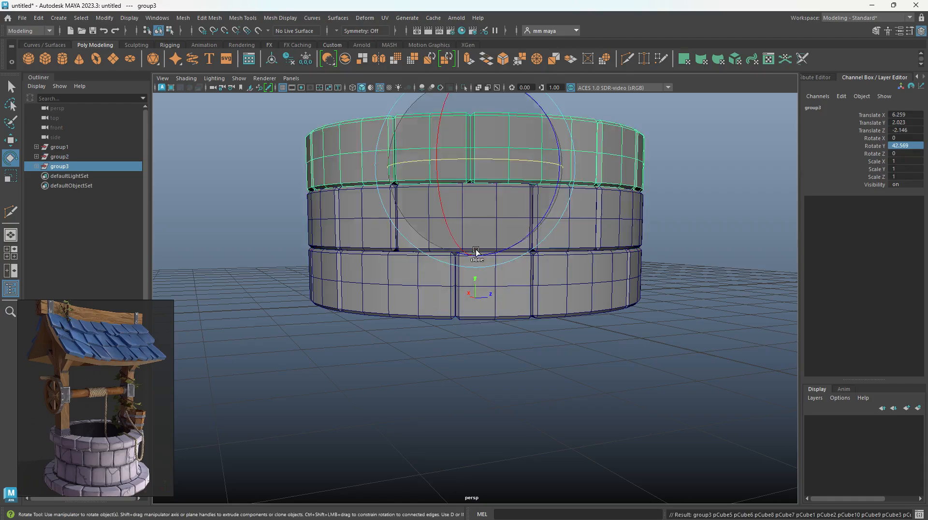
key(shift+d)
scroll(478, 257, down, 3)
alt+drag(477, 276, 540, 283)
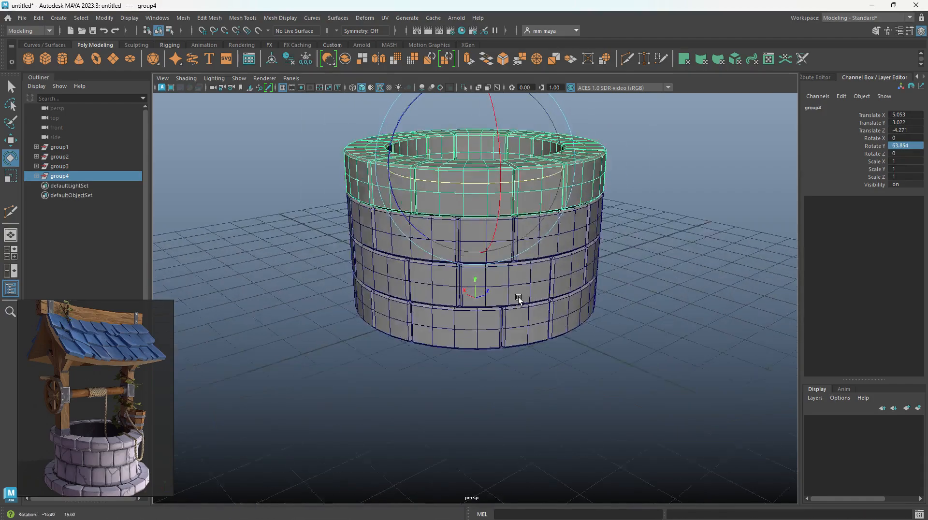
alt+middle_drag(541, 282, 531, 340)
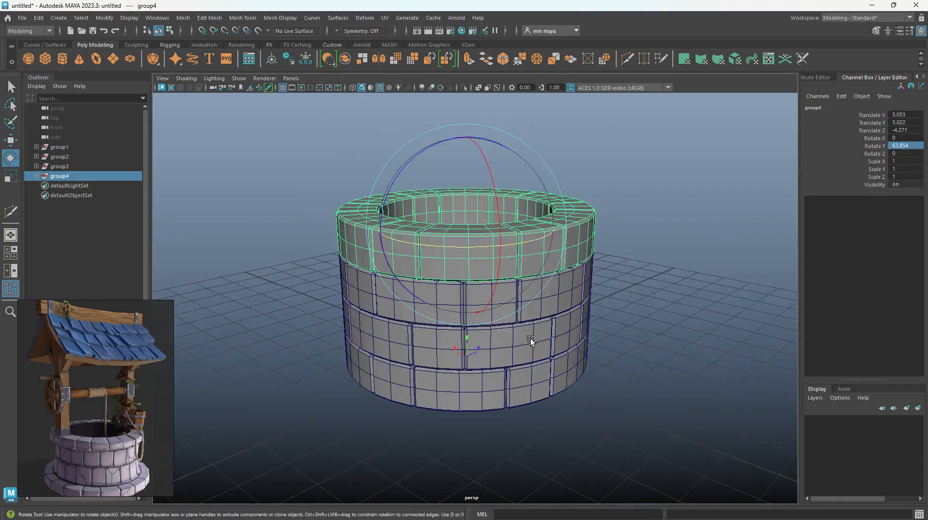
key(w)
alt+drag(585, 333, 525, 321)
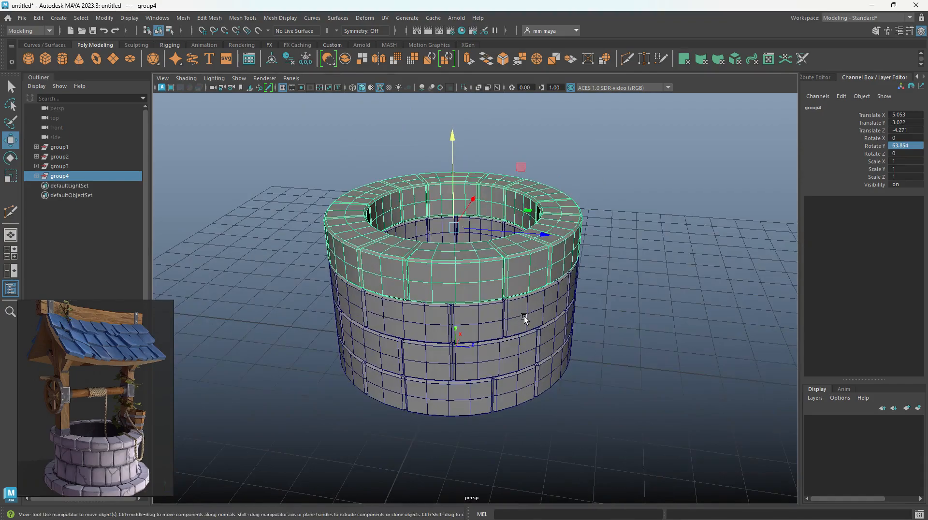
Step: Select every block in the four stacked rings and switch them to vertex editing
alt+drag(399, 140, 440, 239)
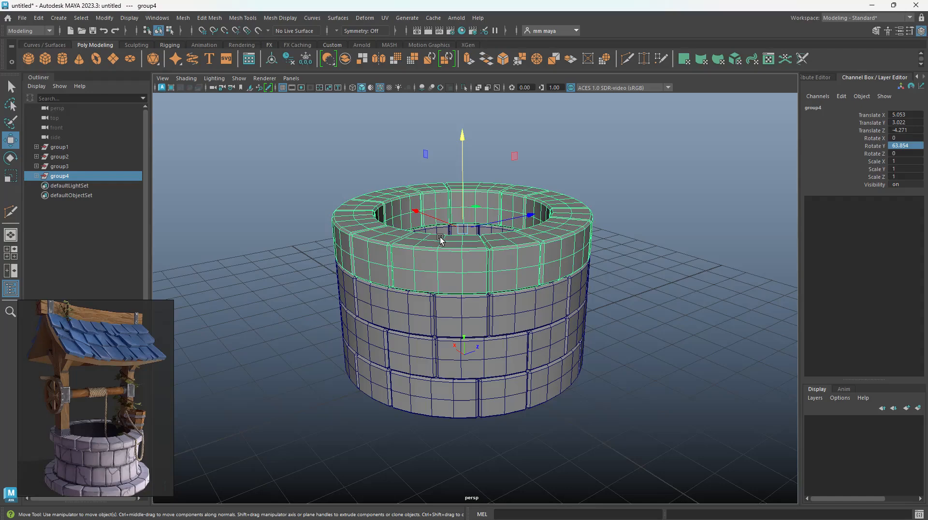
click(318, 269)
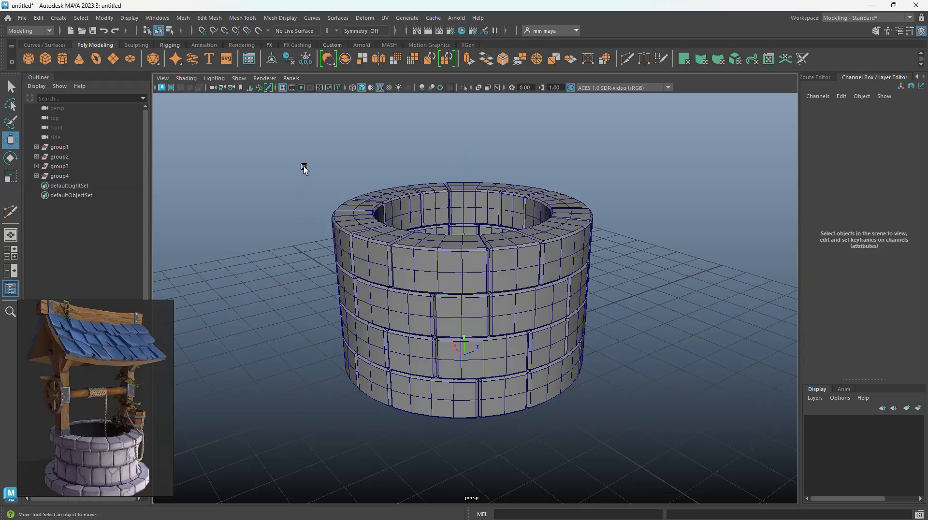
drag(304, 166, 663, 462)
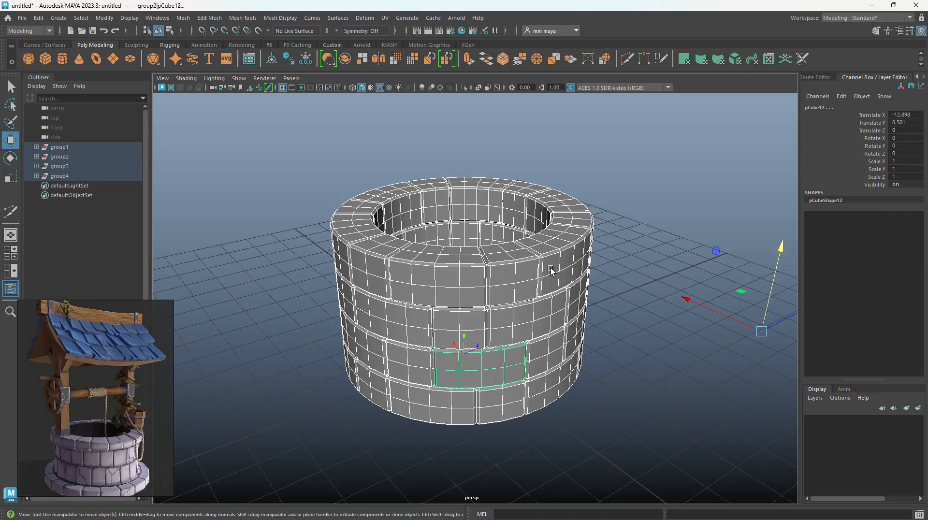
key(F9)
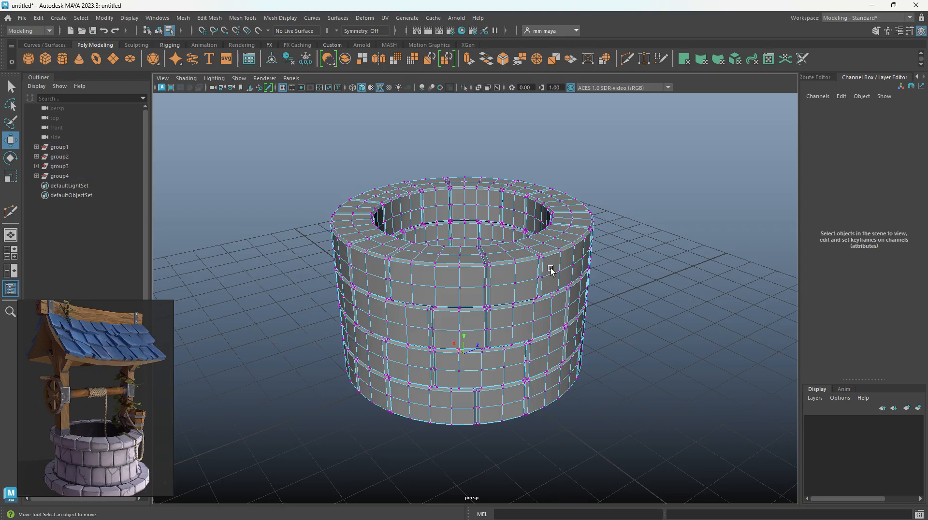
key(F8)
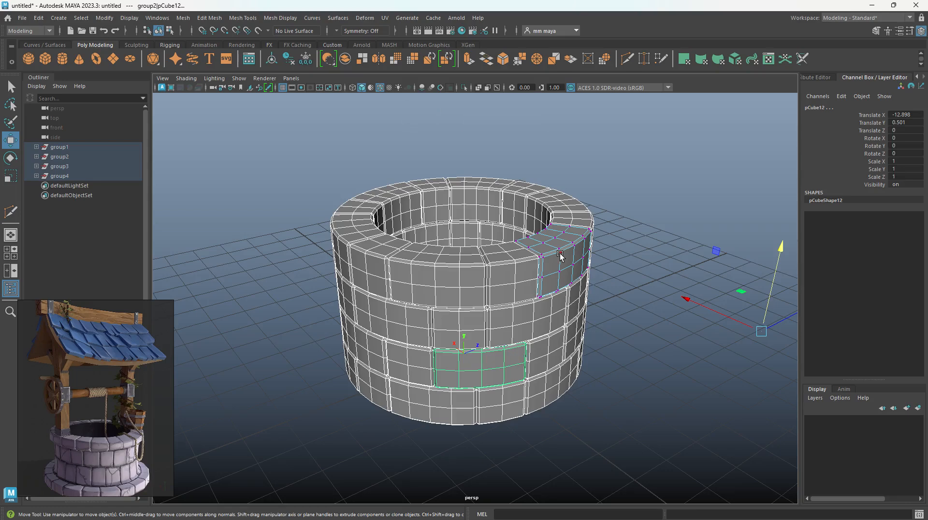
key(F8)
scroll(551, 270, up, 5)
Step: Turn on Soft Selection and shift the upper outer corner vertices of the blocks at a top-ring joint
click(572, 241)
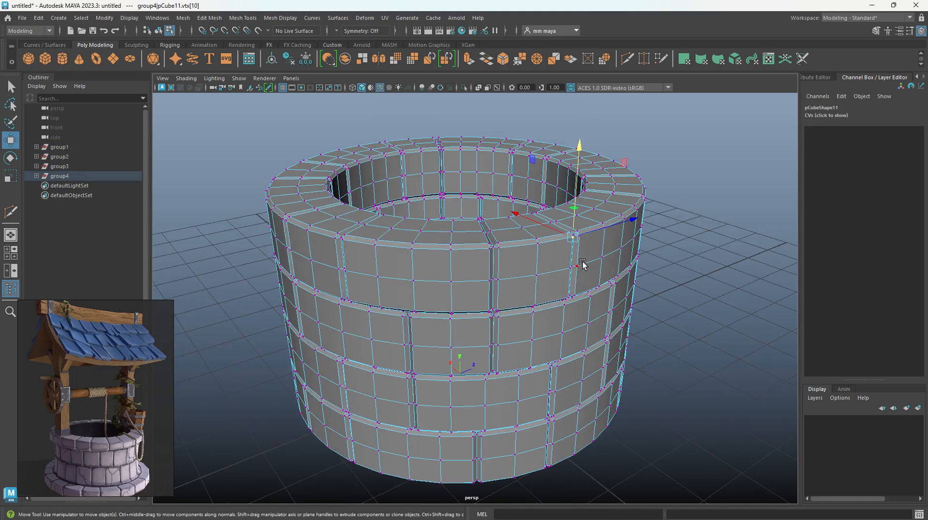
key(b)
drag(575, 208, 560, 230)
click(577, 215)
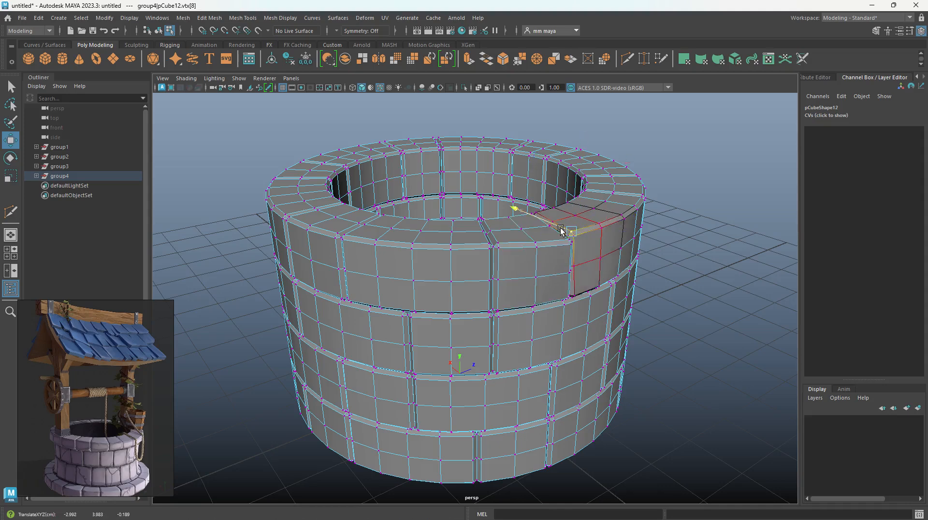
Step: Shift side vertices in the third and bottom rings along X and adjust a top-ring corner vertex vertically
click(571, 323)
alt+drag(572, 323, 645, 344)
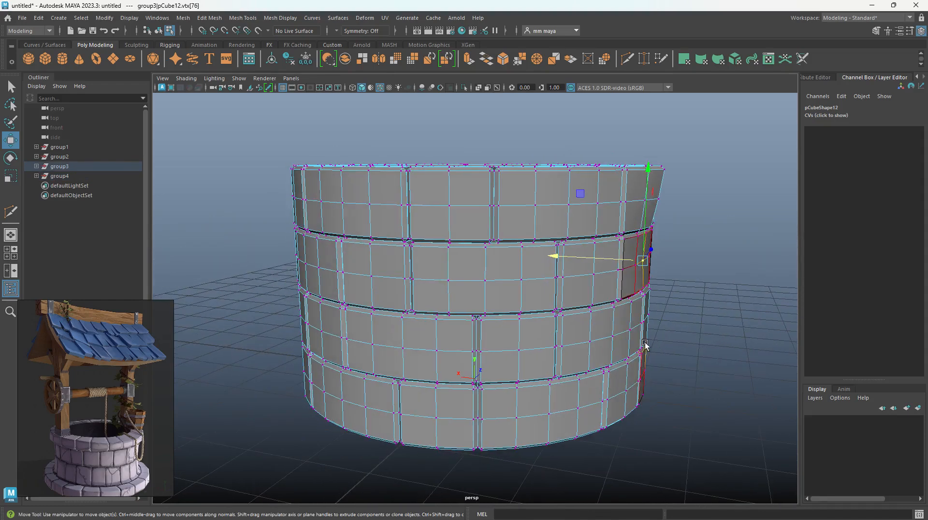
click(646, 353)
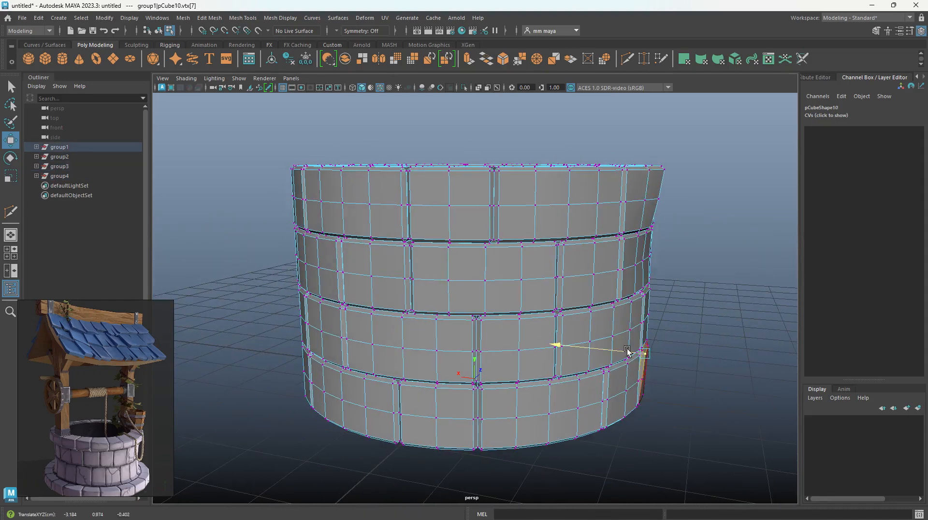
click(661, 165)
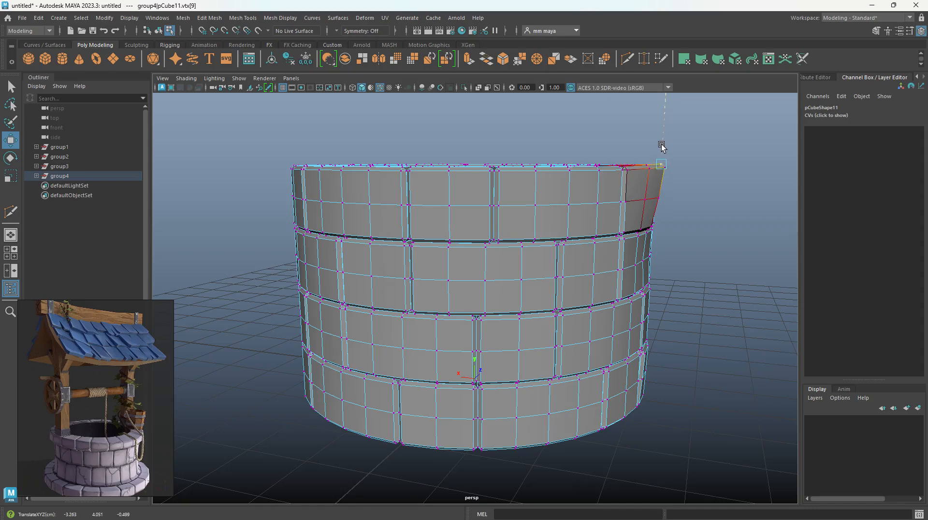
Step: Move vertices along the inner upper edge of neighbouring top-ring blocks to make the rim uneven
alt+drag(659, 144, 476, 249)
click(542, 191)
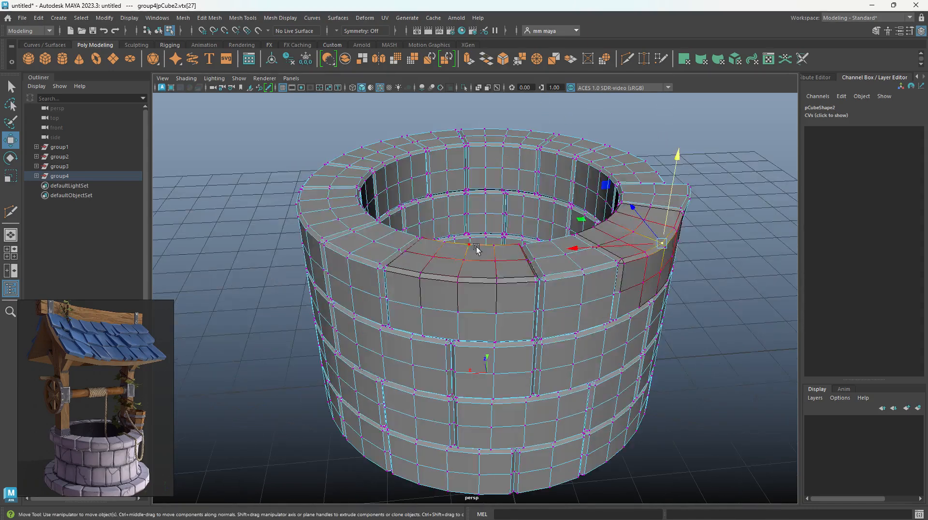
click(442, 243)
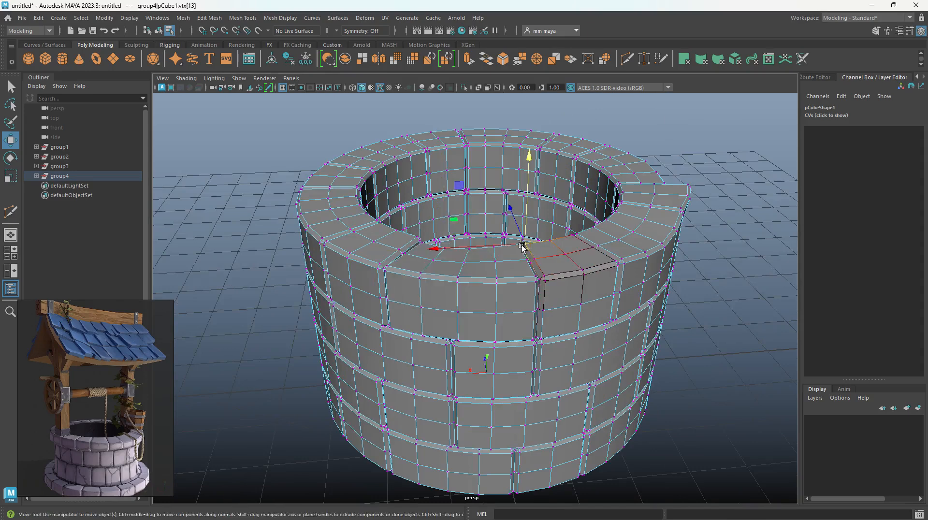
Step: Adjust the height of block corner vertices where a top-ring joint meets the third ring
key(q)
click(542, 345)
alt+drag(541, 359, 572, 371)
click(543, 234)
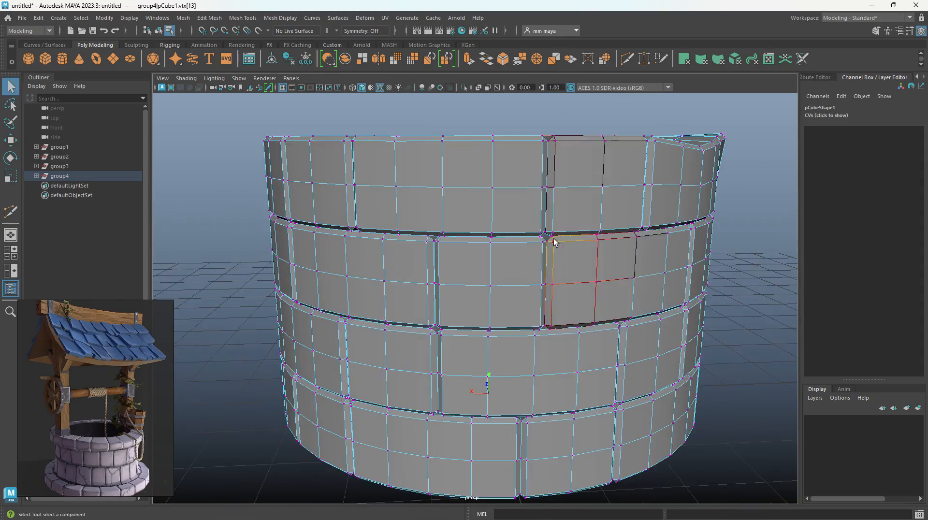
click(548, 237)
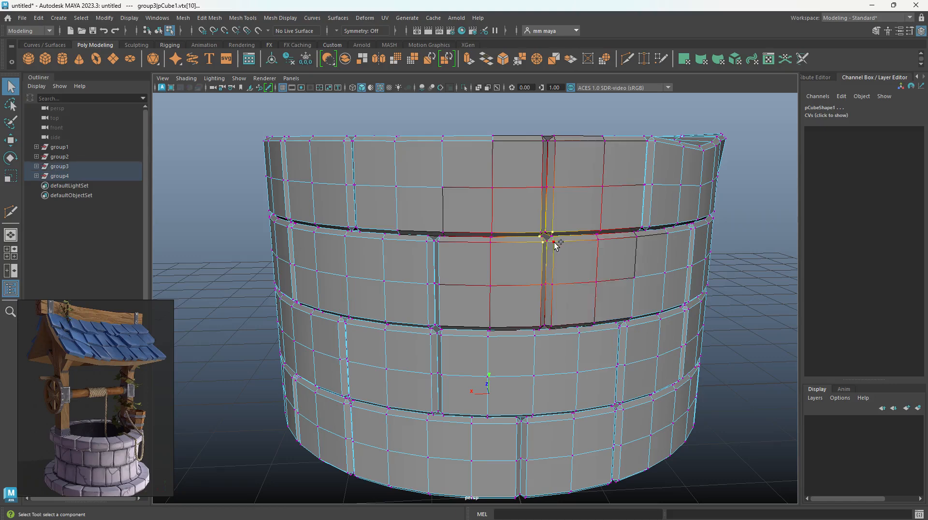
alt+drag(549, 241, 652, 275)
key(w)
click(652, 295)
alt+drag(659, 319, 636, 296)
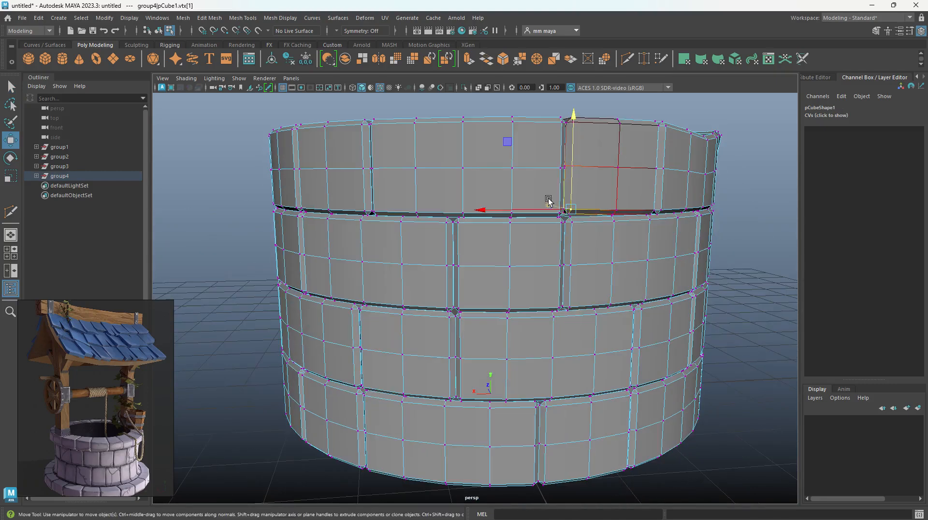
drag(571, 193, 570, 189)
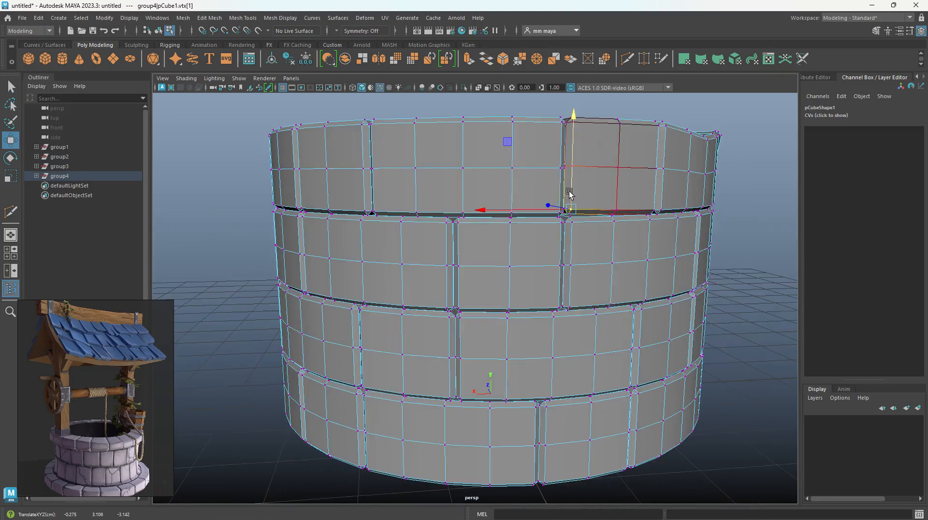
click(571, 208)
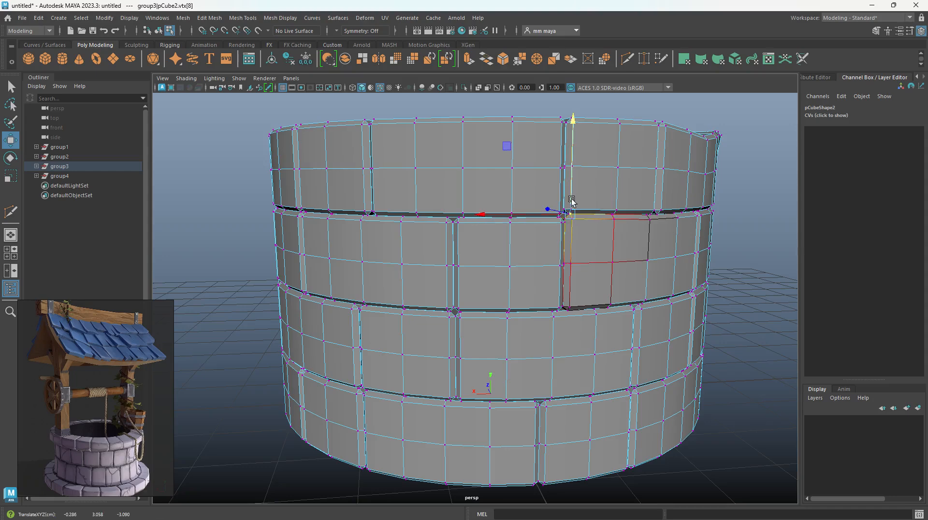
Step: Adjust a lower corner vertex of a third-ring block vertically and shift a neighbouring block's side vertex along Z
click(570, 311)
drag(570, 294, 718, 172)
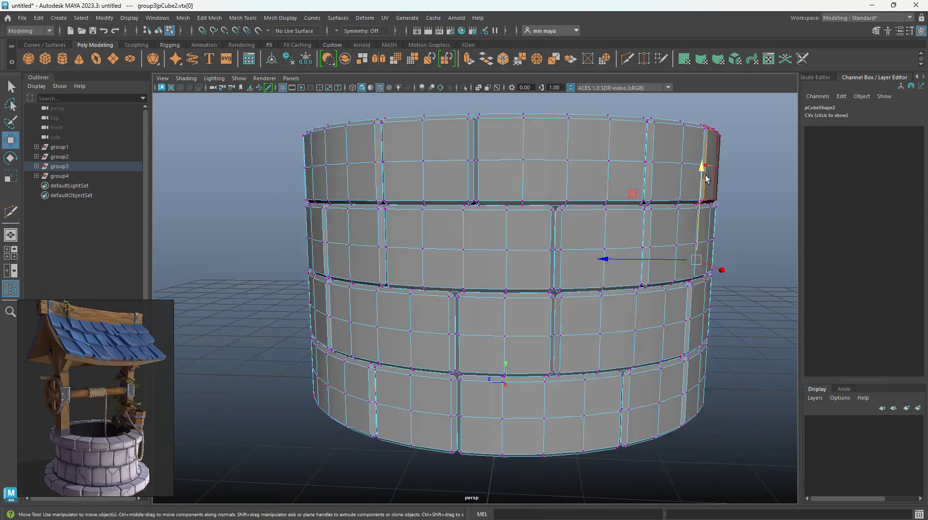
click(713, 240)
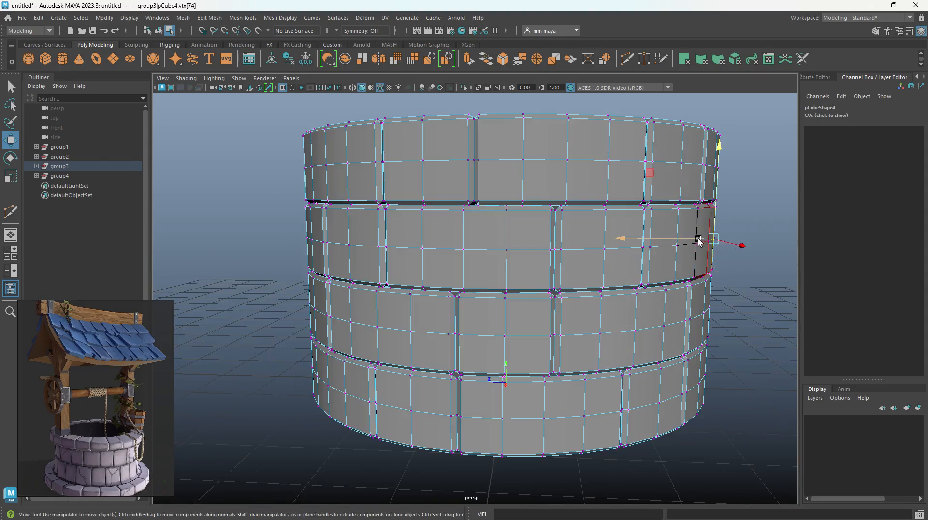
drag(698, 240, 684, 264)
click(681, 191)
alt+drag(681, 192, 673, 294)
drag(639, 343, 559, 358)
click(560, 360)
Step: Offset the vertices on both sides of a top-ring joint and raise an upper-edge vertex of the adjoining block
alt+drag(581, 422, 526, 246)
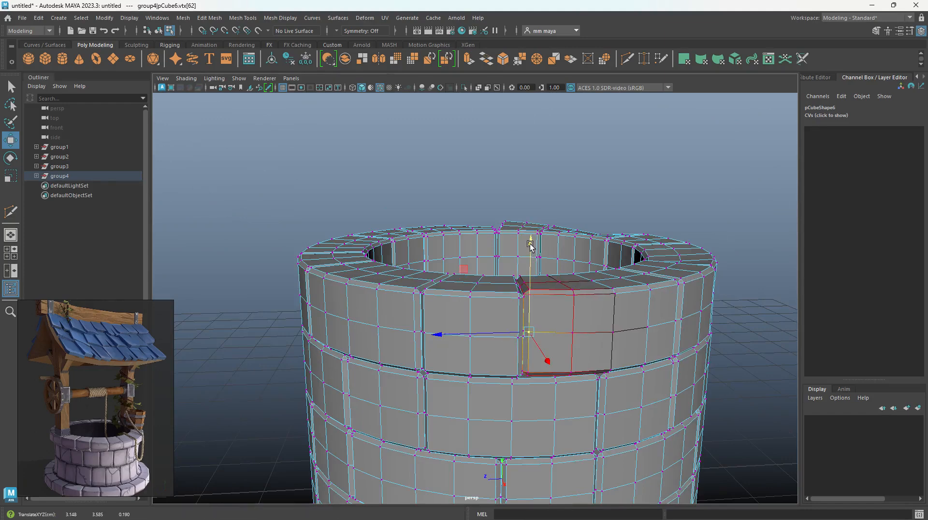
click(518, 299)
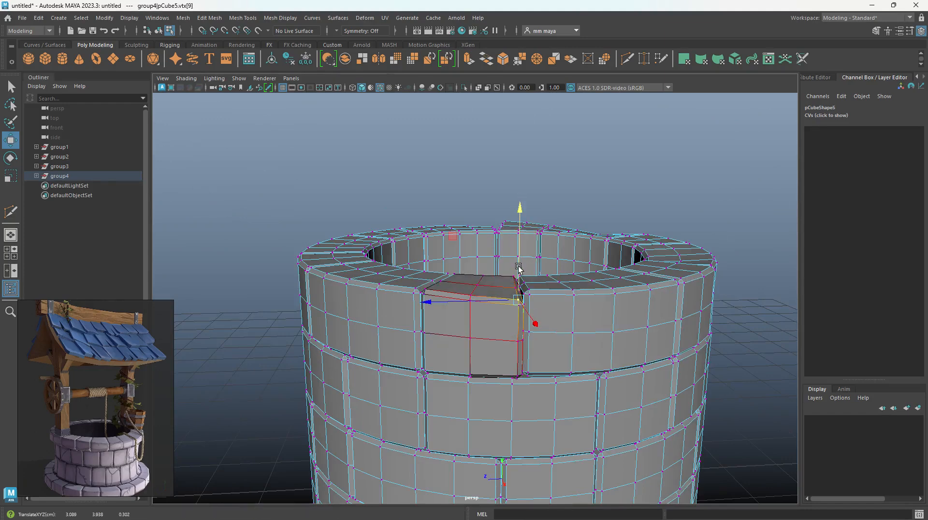
click(592, 274)
drag(594, 261, 595, 250)
alt+drag(592, 252, 652, 248)
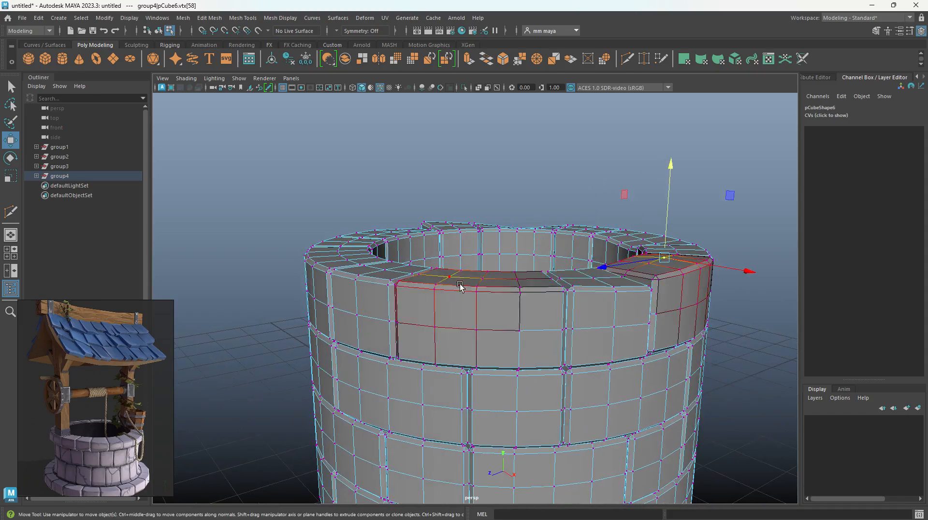
Step: Lower one upper-face vertex on each of two neighbouring top-ring blocks
click(456, 283)
drag(450, 246, 450, 253)
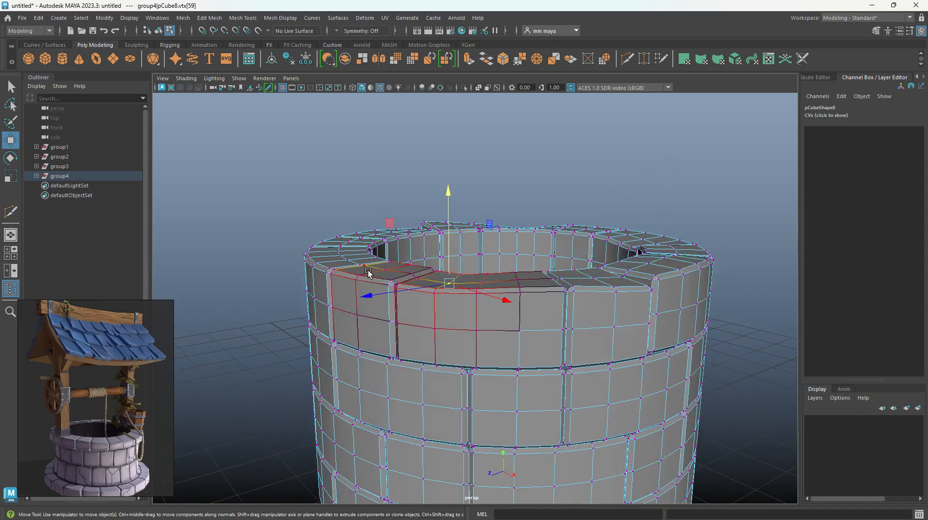
click(362, 273)
drag(362, 236, 362, 243)
Step: Lower an inner upper-edge vertex of a top-ring block farther around the rim
alt+drag(363, 254, 479, 273)
click(401, 284)
click(441, 281)
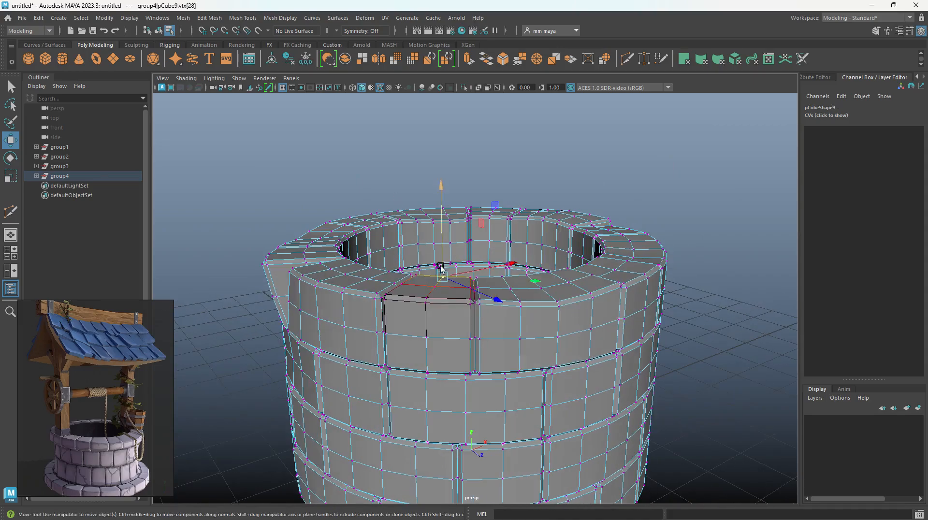
drag(440, 248, 439, 256)
click(365, 268)
Step: Lower the inner rim vertex of one top-ring block and raise that of another block across the opening
alt+drag(366, 268, 411, 349)
click(557, 361)
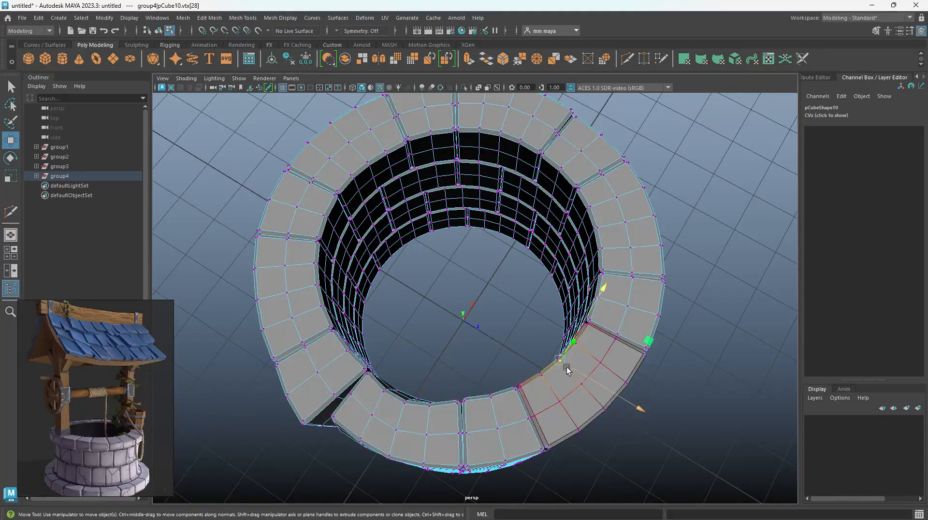
drag(573, 371, 667, 344)
drag(569, 206, 568, 211)
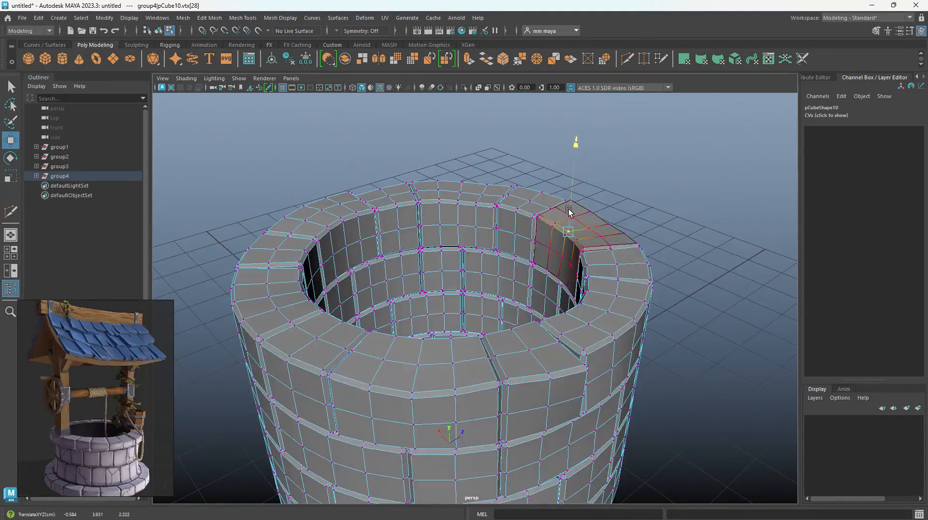
click(458, 203)
drag(458, 195, 459, 186)
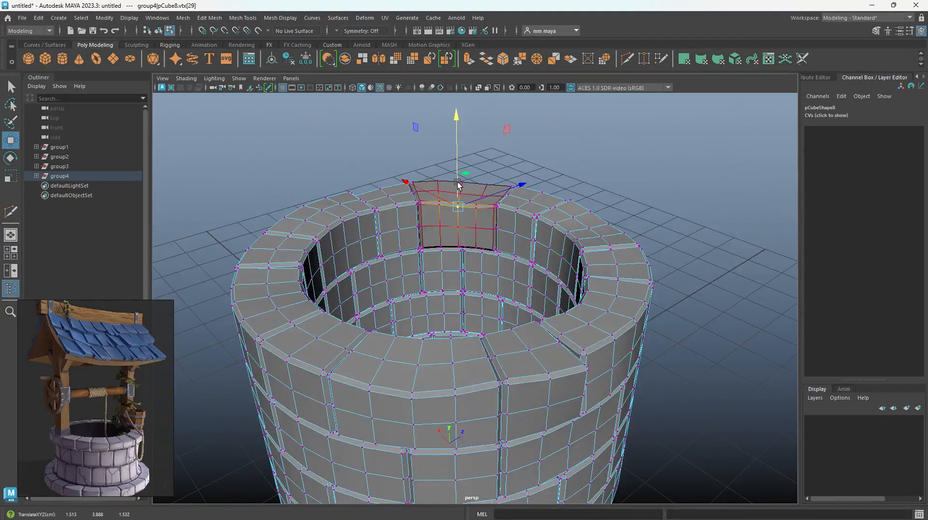
Step: Lower the inner rim vertex of the long top-ring block beside the opening
alt+drag(501, 252, 477, 240)
click(356, 307)
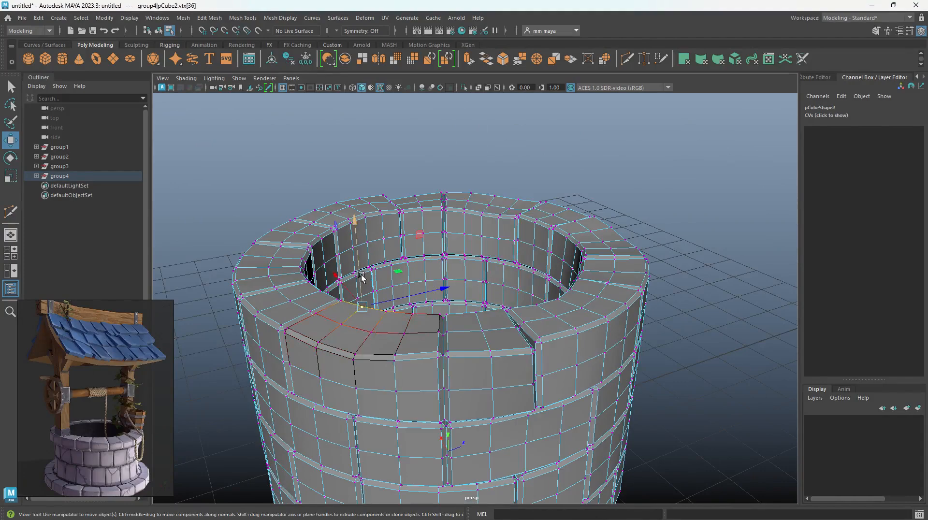
drag(362, 276, 360, 285)
Step: Push the outer face vertices beside a third-ring block joint slightly inward
alt+drag(409, 363, 621, 375)
click(640, 375)
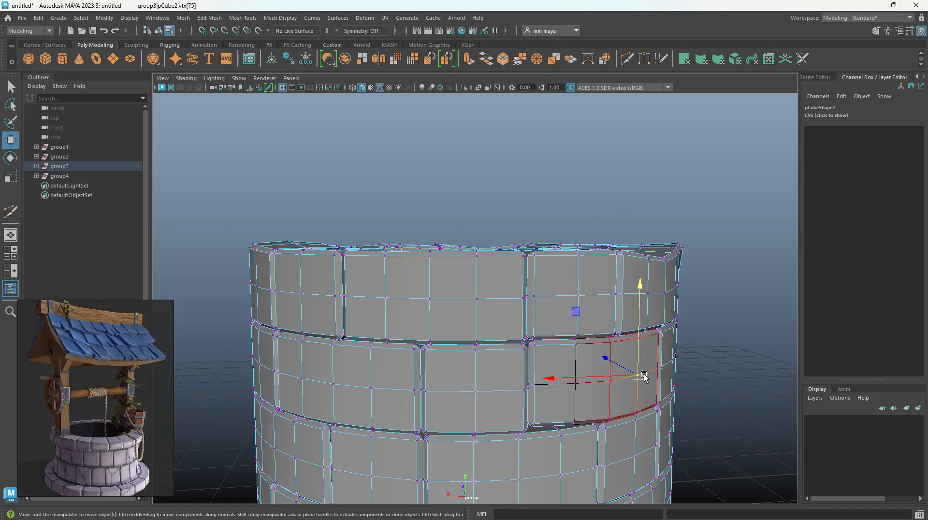
click(657, 369)
key(q)
key(w)
drag(640, 360, 631, 356)
alt+drag(645, 428, 617, 383)
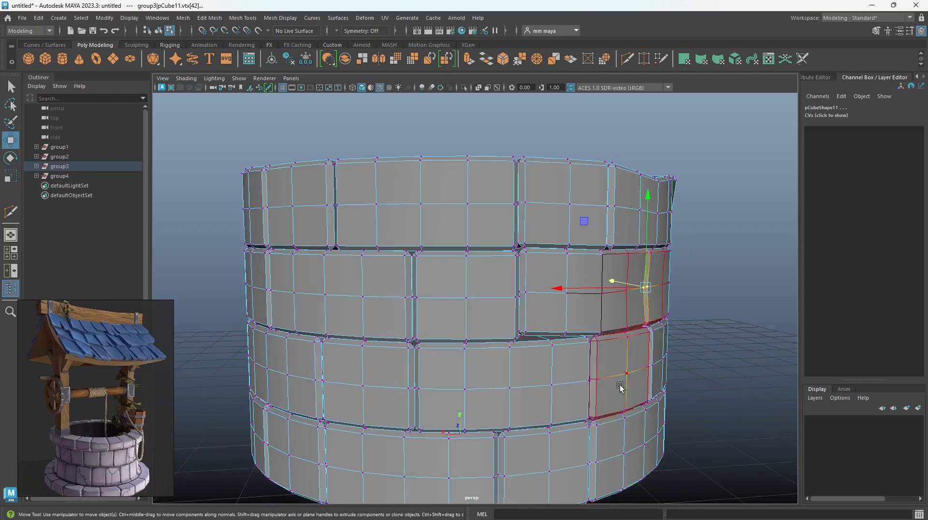
Step: Lower the upper corner vertices at a second-ring joint and the bottom-edge vertex of the third-ring block above it
click(587, 334)
alt+drag(587, 333, 597, 357)
key(q)
shift+click(541, 324)
key(w)
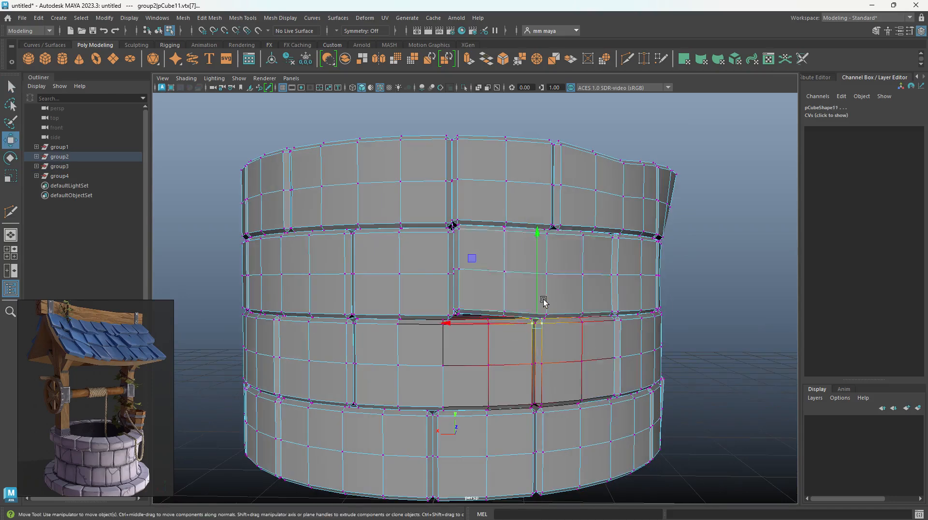
drag(535, 292, 535, 298)
key(q)
click(546, 313)
key(w)
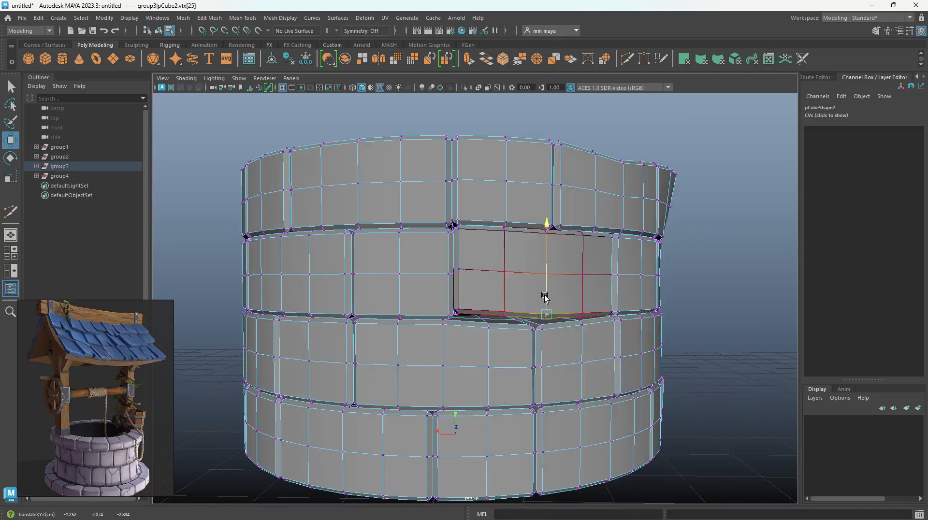
Step: Raise the lower corner vertex of a second-ring block and the upper corner of the bottom-ring block beneath it
click(544, 401)
drag(544, 401, 540, 382)
click(542, 409)
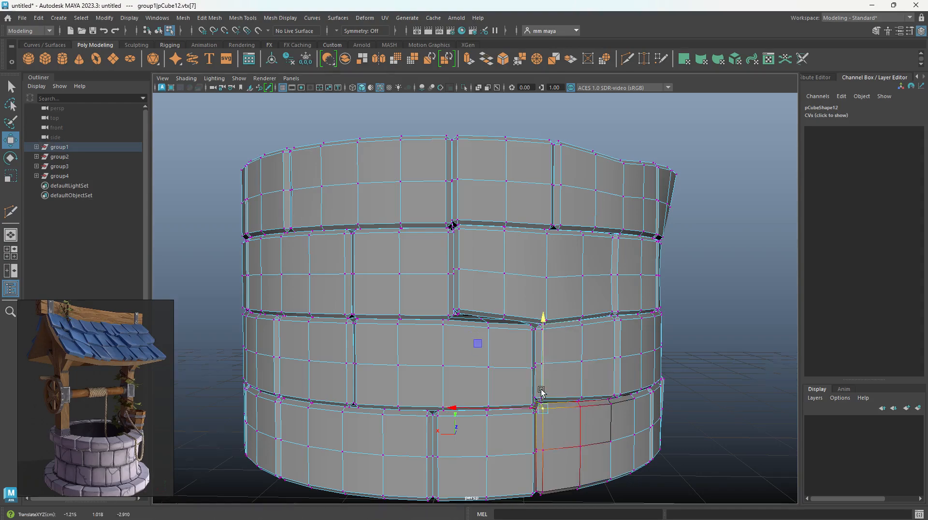
Step: Shift an outer face vertex of a third-ring block along X to make its surface uneven
alt+right_drag(540, 391, 499, 263)
alt+drag(499, 263, 425, 280)
alt+right_drag(426, 280, 532, 386)
alt+drag(532, 385, 485, 354)
click(424, 312)
drag(550, 343, 554, 345)
alt+drag(557, 347, 538, 361)
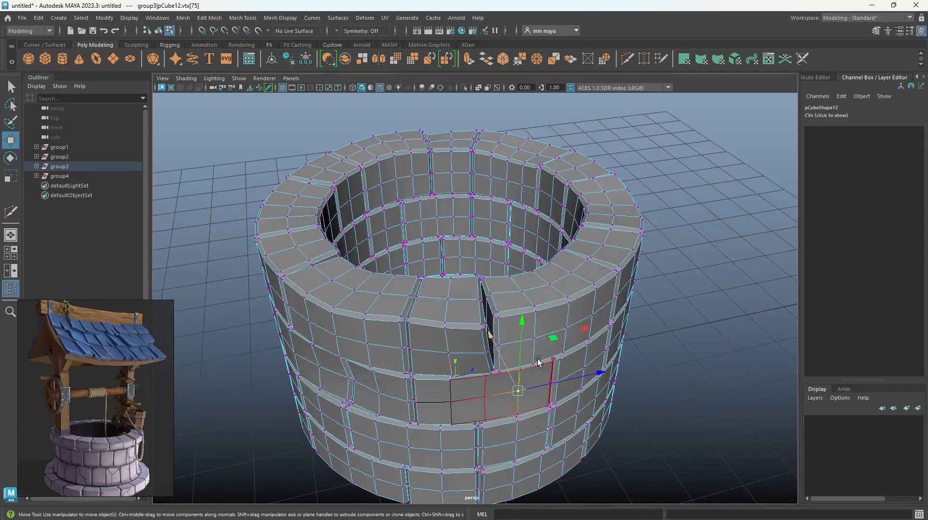
Step: Shift an upper-edge vertex of a top-ring block along Z to vary the rim's outline
click(550, 273)
alt+drag(551, 316, 463, 301)
alt+drag(564, 333, 554, 307)
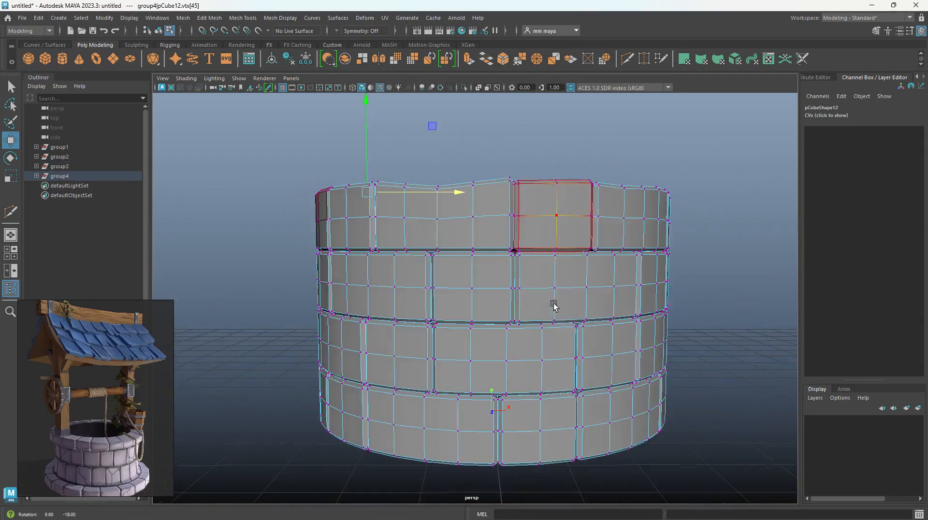
Step: Shift edge vertices of a third-ring, a second-ring and a bottom-ring block along Z to roughen their outlines
click(510, 256)
alt+drag(502, 276, 520, 314)
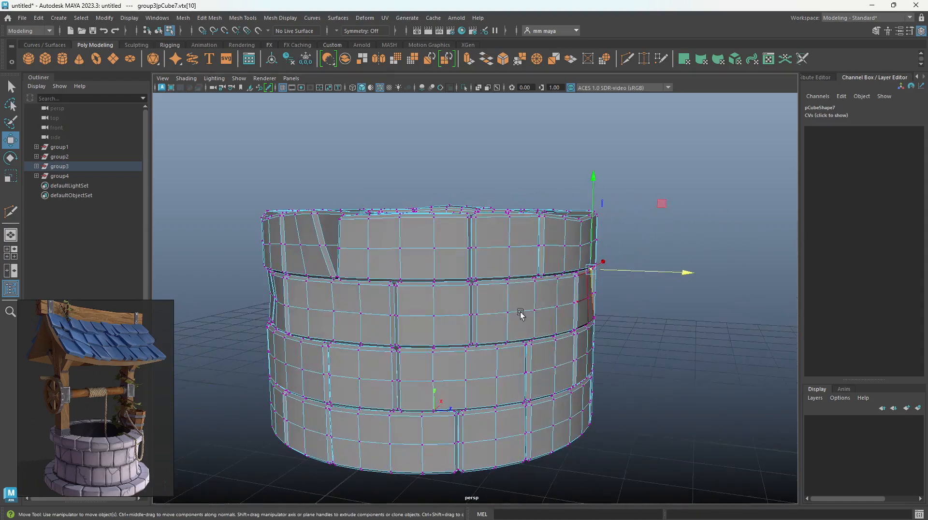
click(592, 333)
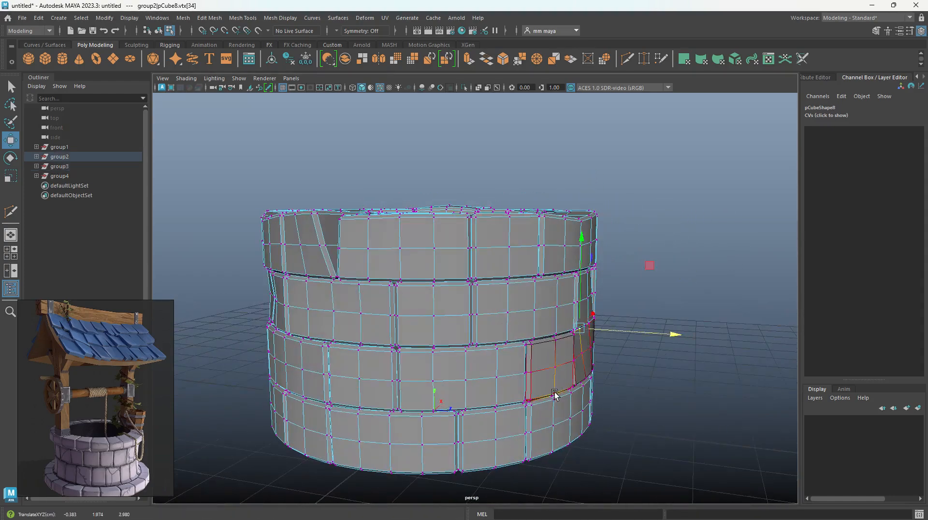
click(556, 401)
drag(572, 399, 565, 398)
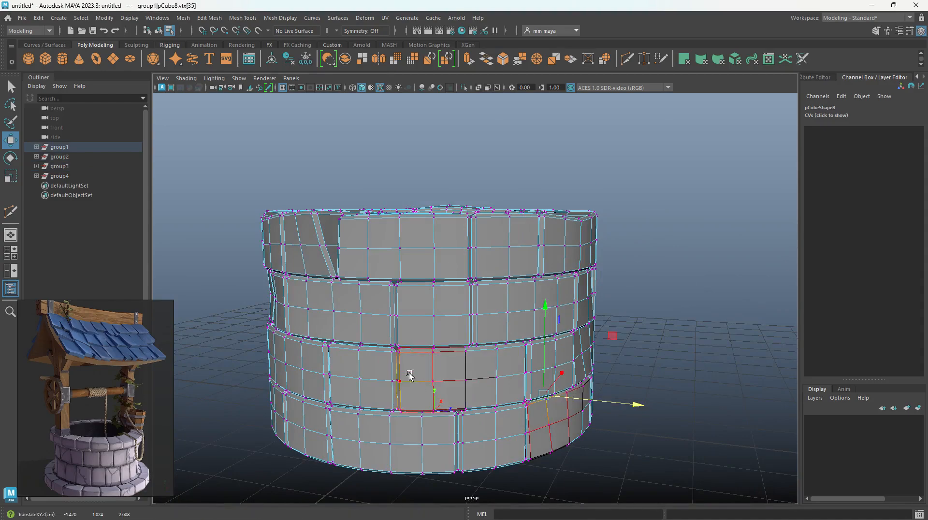
Step: Shift the upper corner vertex of a second-ring block sideways to make its vertical joint uneven
click(401, 353)
alt+drag(425, 375, 339, 355)
drag(362, 323, 370, 323)
alt+drag(370, 323, 334, 333)
click(587, 332)
alt+drag(588, 329, 656, 312)
Step: Return the blocks to object mode, clear the selection and display the well shaded without wireframe
right_drag(565, 326, 628, 271)
click(696, 188)
alt+drag(604, 401, 649, 372)
key(alt+5)
scroll(575, 302, down, 5)
mouse_move(575, 302)
alt+mouse_down()
mouse_move(498, 341)
mouse_move(408, 321)
mouse_move(483, 318)
mouse_move(468, 301)
mouse_move(494, 352)
alt+mouse_up()
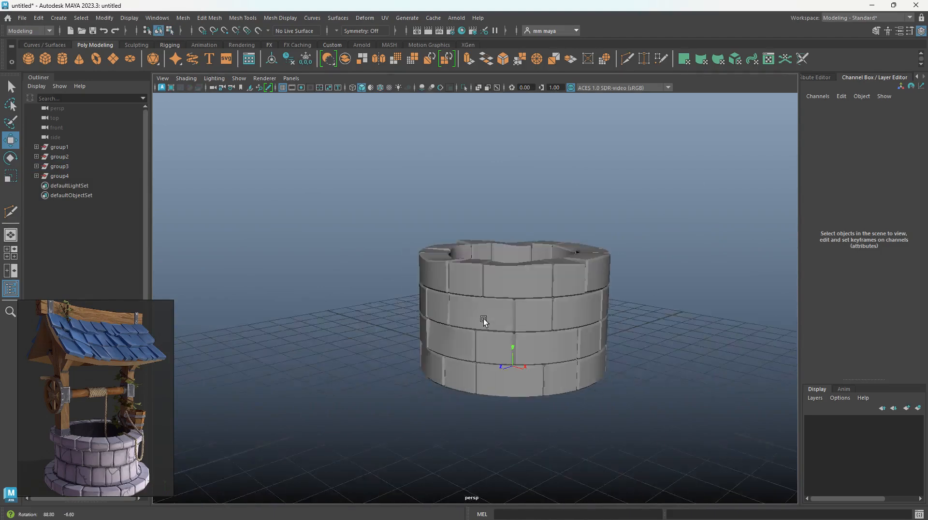
Step: Open two top-ring and two third-ring blocks around a joint for vertex editing and raise one top-ring block's lower corner vertex
scroll(467, 300, up, 5)
click(528, 305)
key(q)
shift+click(478, 256)
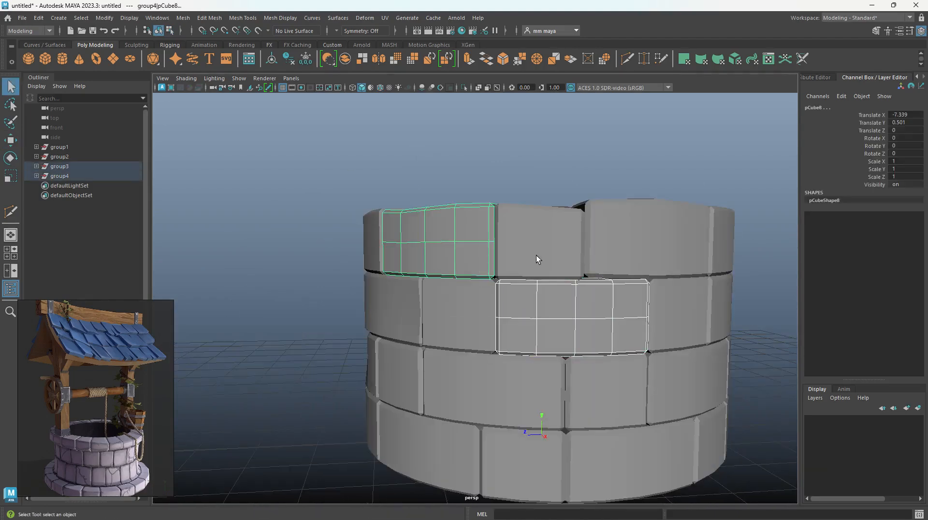
shift+click(535, 255)
shift+click(438, 303)
key(F9)
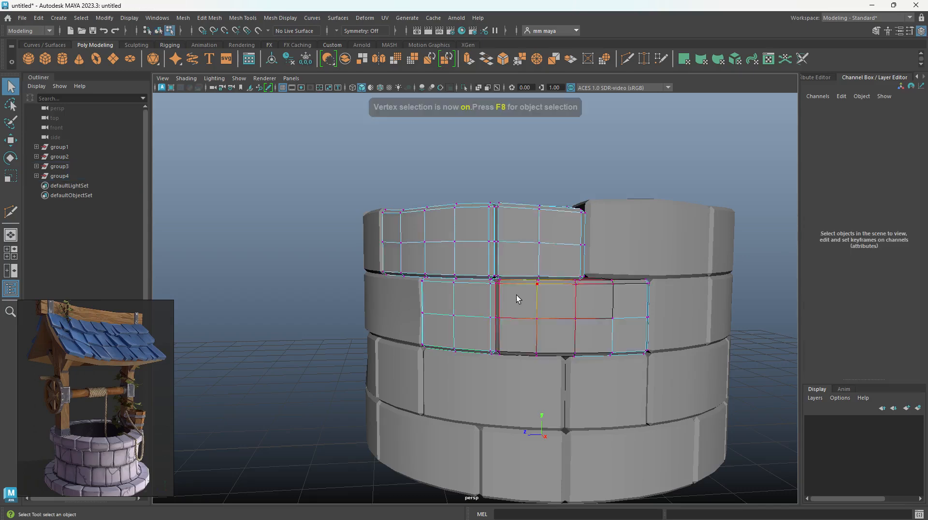
click(494, 275)
key(w)
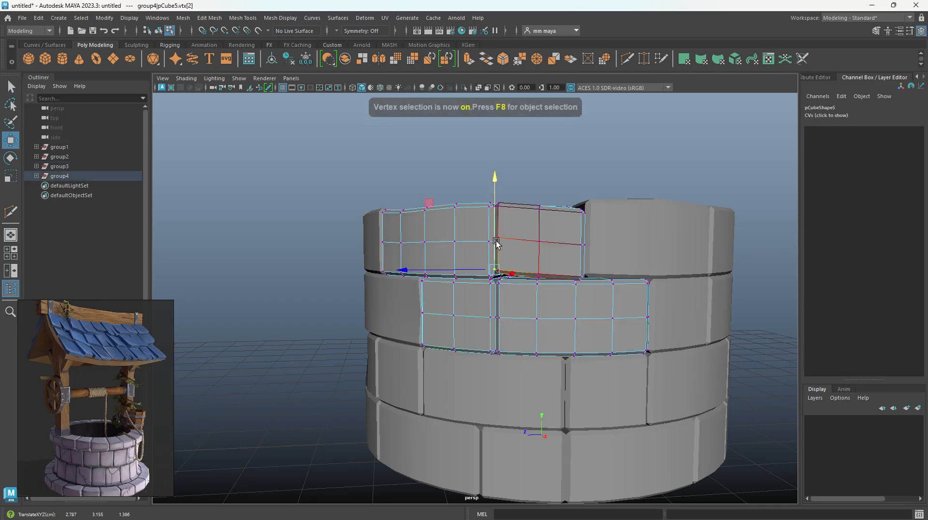
Step: Raise the upper corner vertex of the third-ring block at that joint and adjust the neighbouring top-ring block's lower corner
click(497, 278)
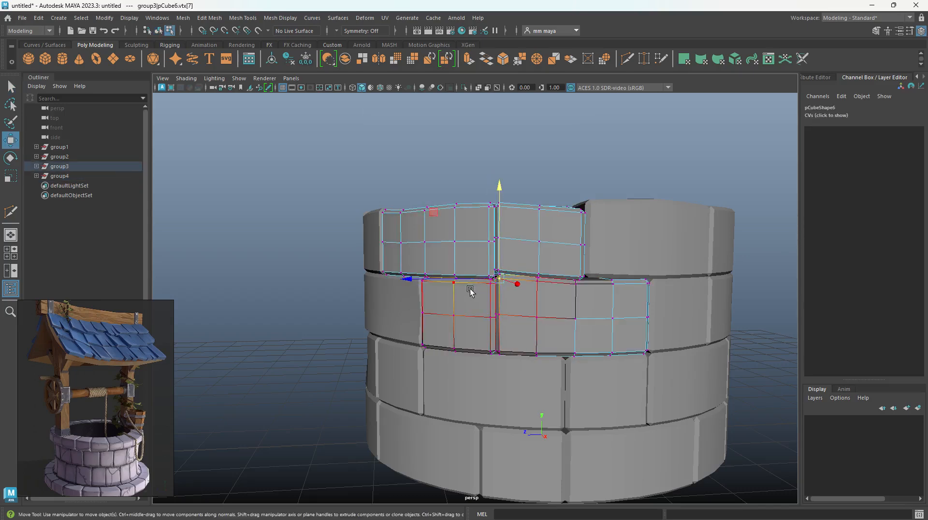
click(489, 268)
click(490, 277)
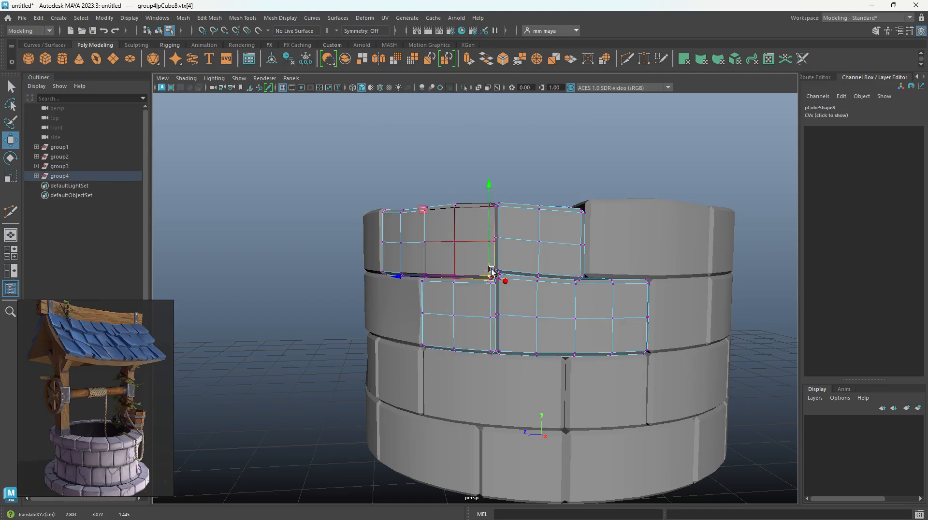
shift+click(492, 294)
drag(489, 259, 487, 264)
key(q)
click(487, 265)
key(w)
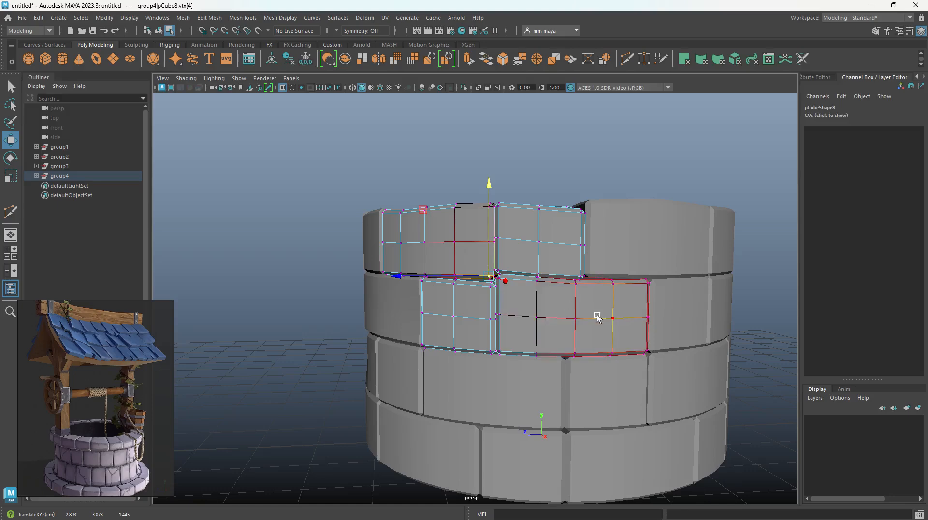
Step: Lower the middle upper-edge vertex of the wide third-ring block to form a dip in its top edge
click(586, 370)
alt+drag(503, 364, 582, 370)
click(582, 330)
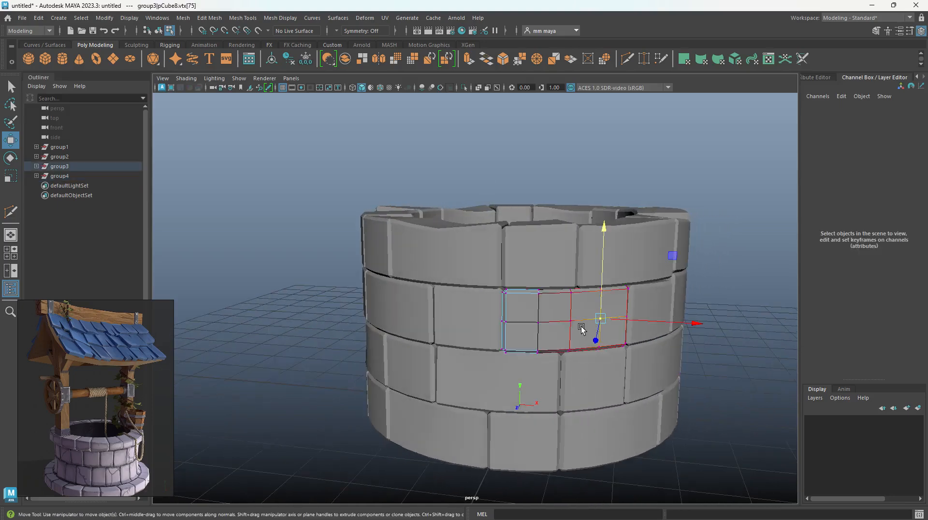
click(570, 292)
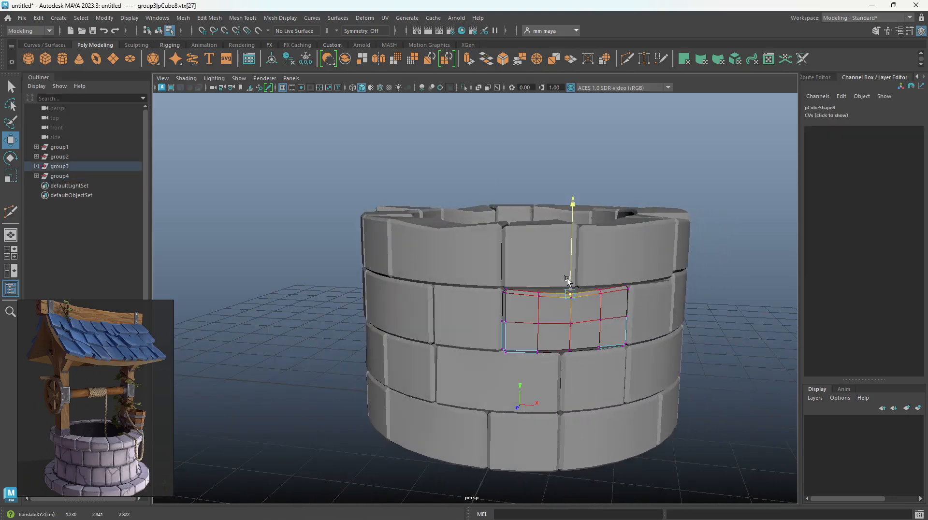
Step: Lower the bottom corner vertices of the two top-ring blocks above the dip, and return to object mode
key(q)
key(F8)
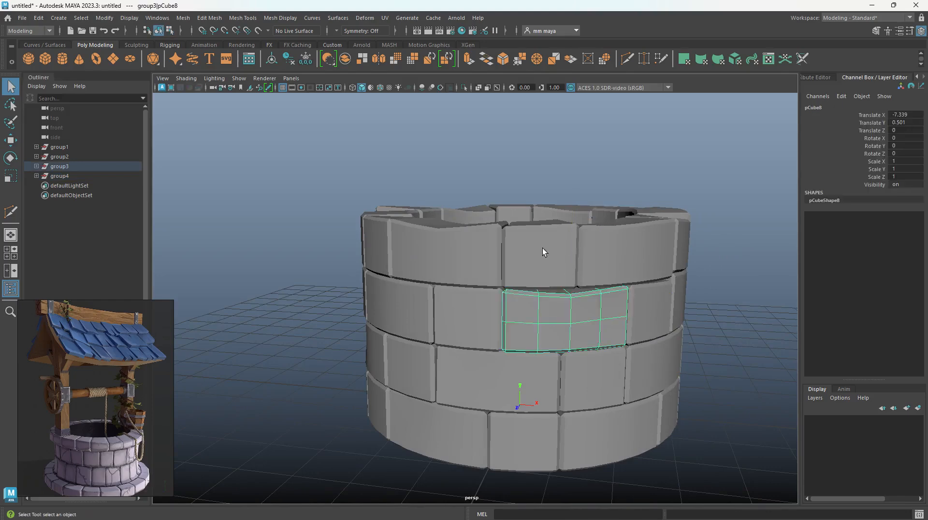
shift+click(552, 262)
key(F8)
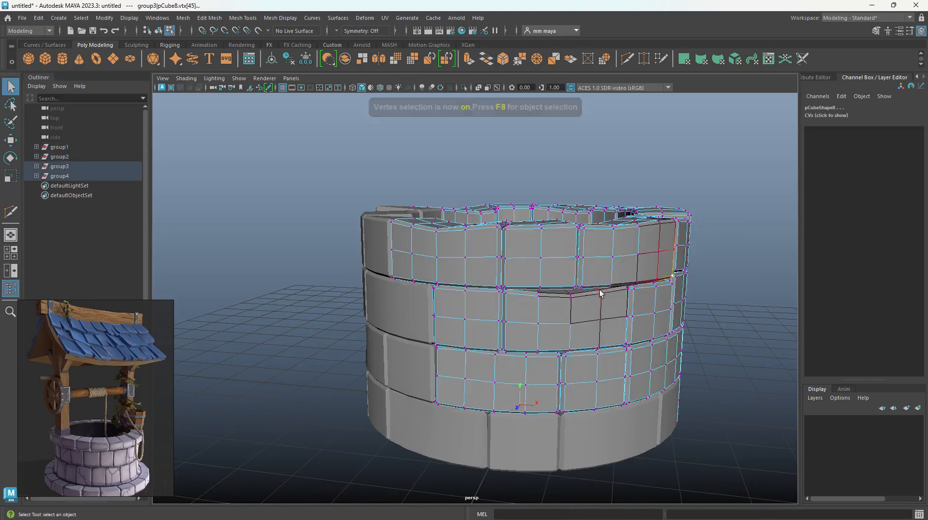
click(576, 289)
key(w)
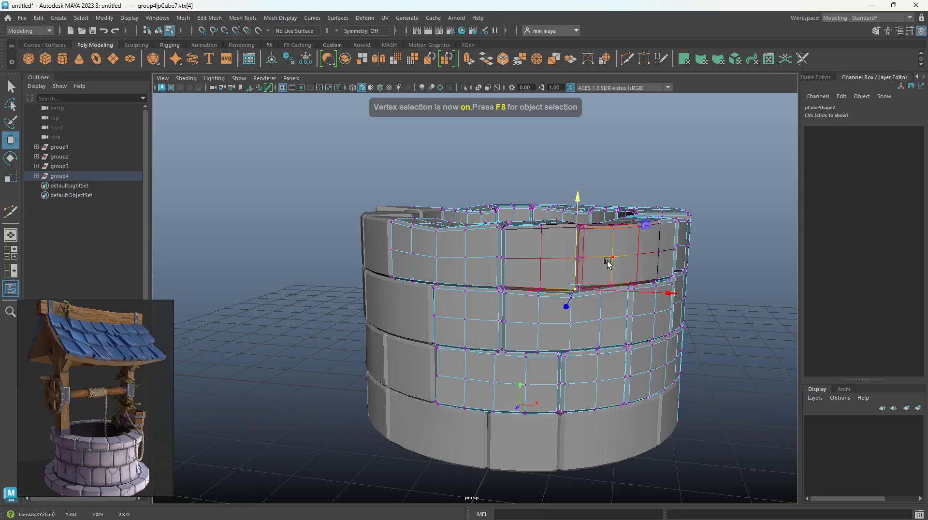
key(F8)
click(685, 326)
Step: On another side of the well, raise an upper-edge vertex of a wide third-ring block beneath a top-ring joint
scroll(684, 319, down, 4)
alt+drag(680, 305, 727, 256)
scroll(591, 356, up, 4)
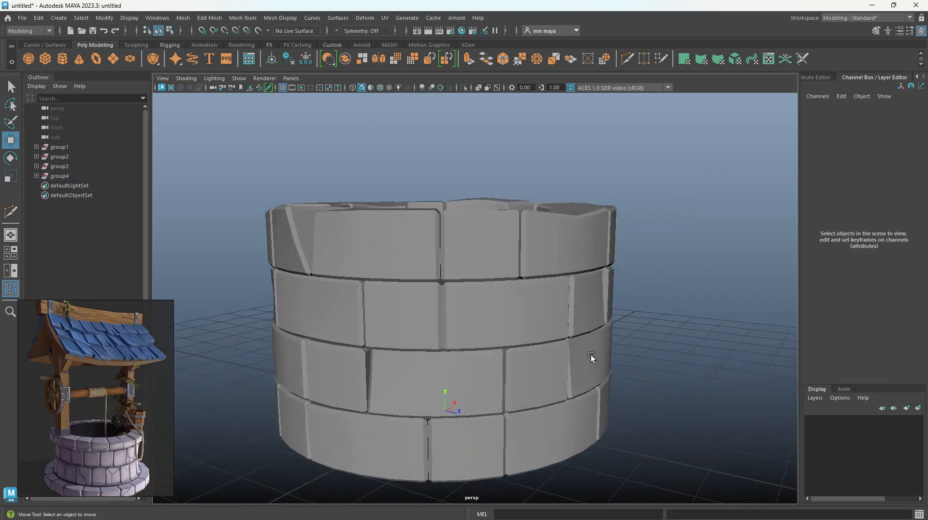
click(524, 322)
key(F8)
click(514, 285)
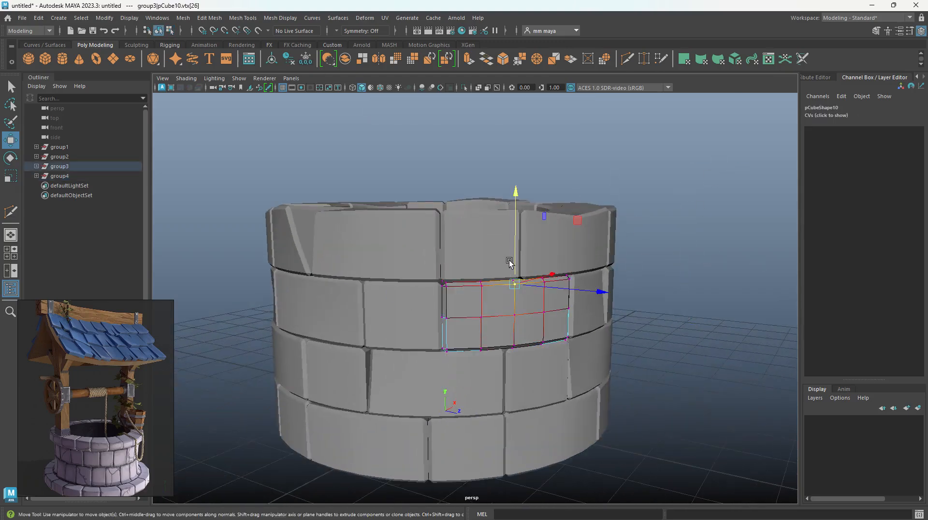
key(F8)
Step: Raise the facing lower corner vertices of the two top-ring blocks above the raised third-ring edge
click(493, 256)
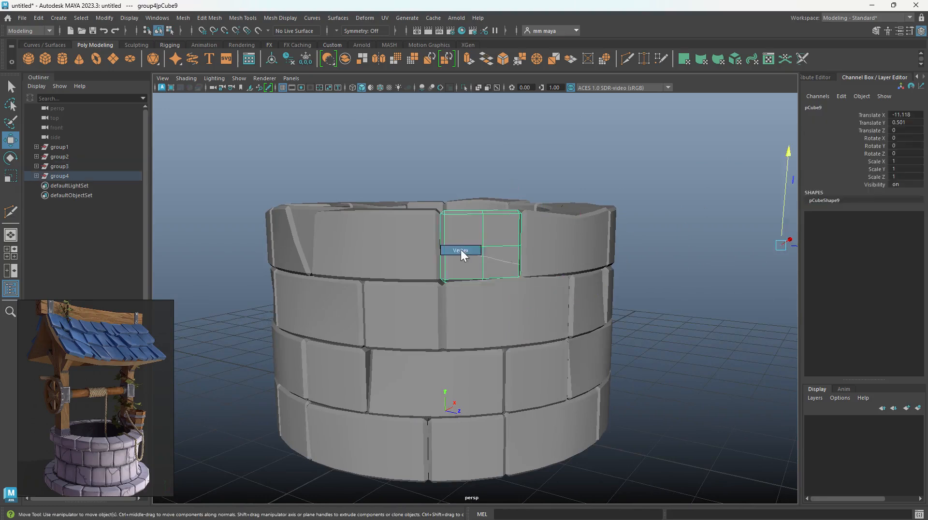
key(F8)
click(512, 271)
drag(511, 271, 515, 252)
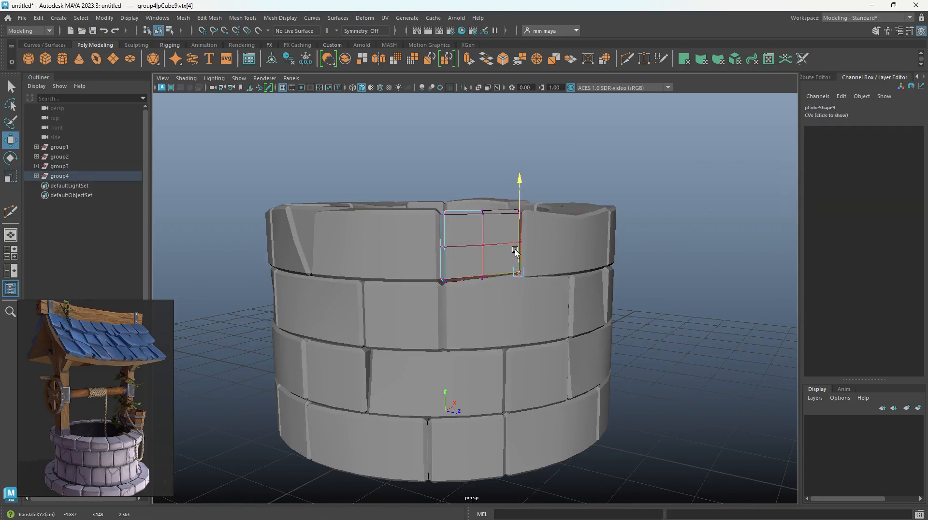
key(q)
click(549, 253)
key(F8)
click(527, 270)
key(w)
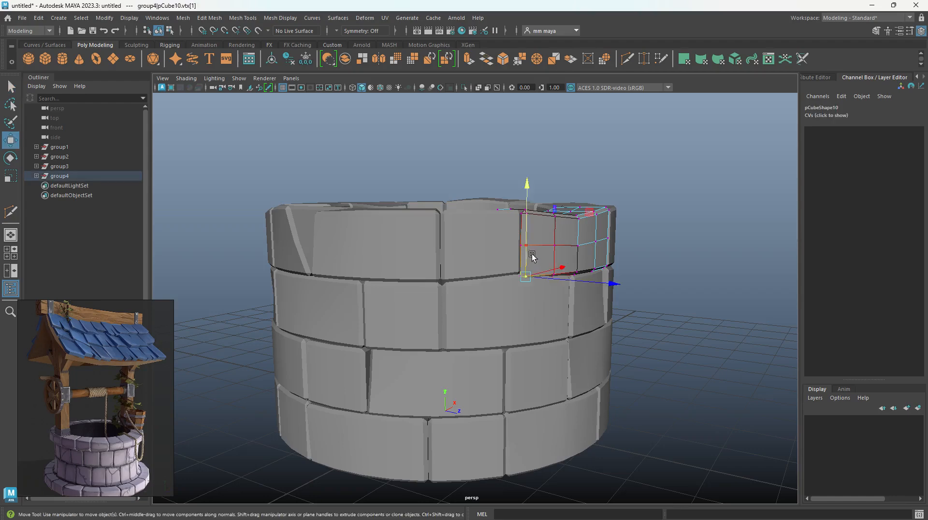
click(668, 238)
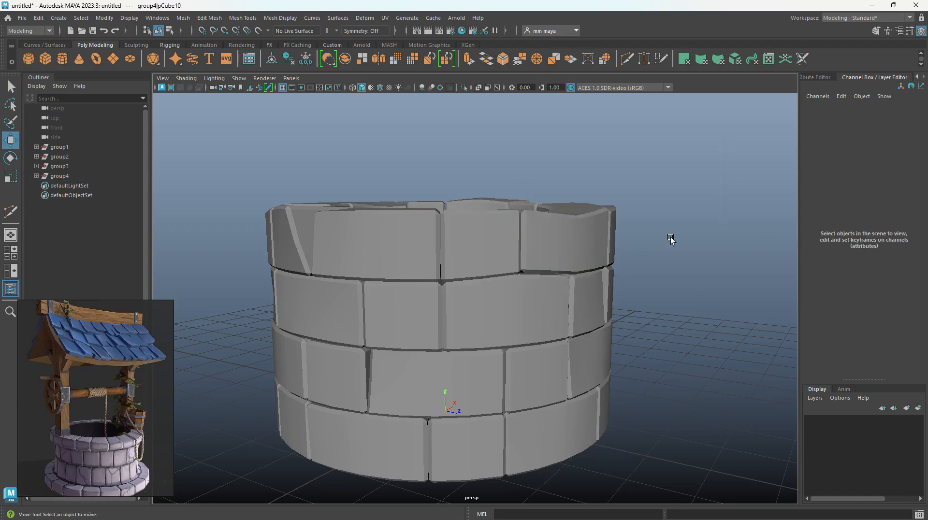
Step: Open two adjacent third-ring blocks on another side of the well for vertex editing
alt+drag(669, 238, 566, 400)
scroll(487, 355, up, 3)
click(518, 354)
click(483, 315)
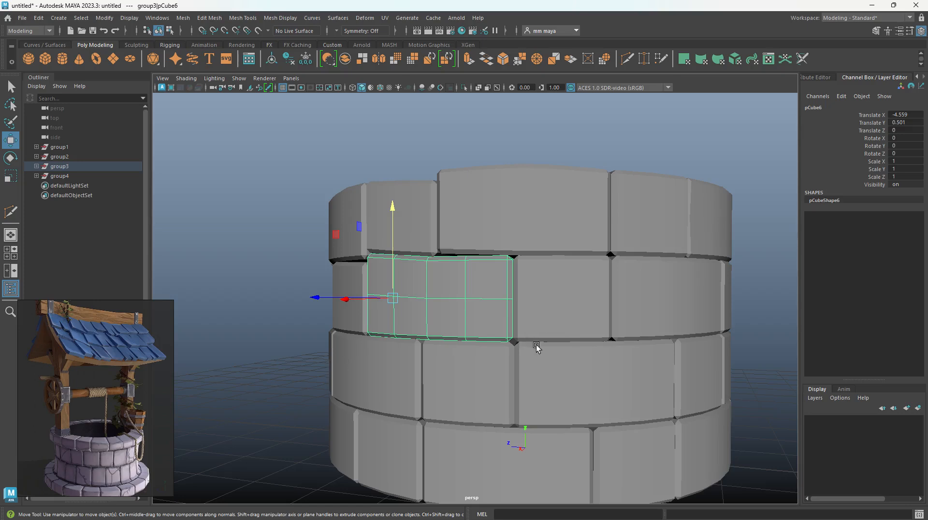
shift+click(527, 328)
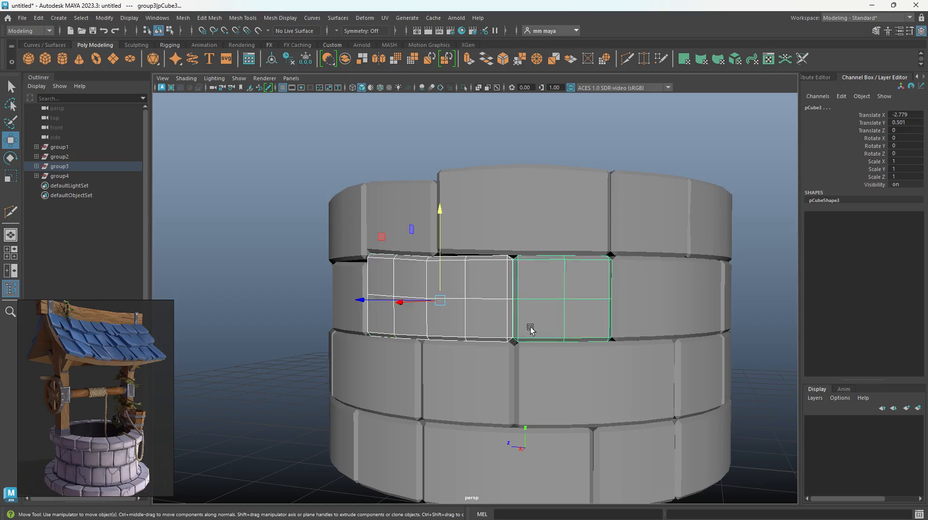
right_click(533, 288)
right_drag(533, 245, 488, 246)
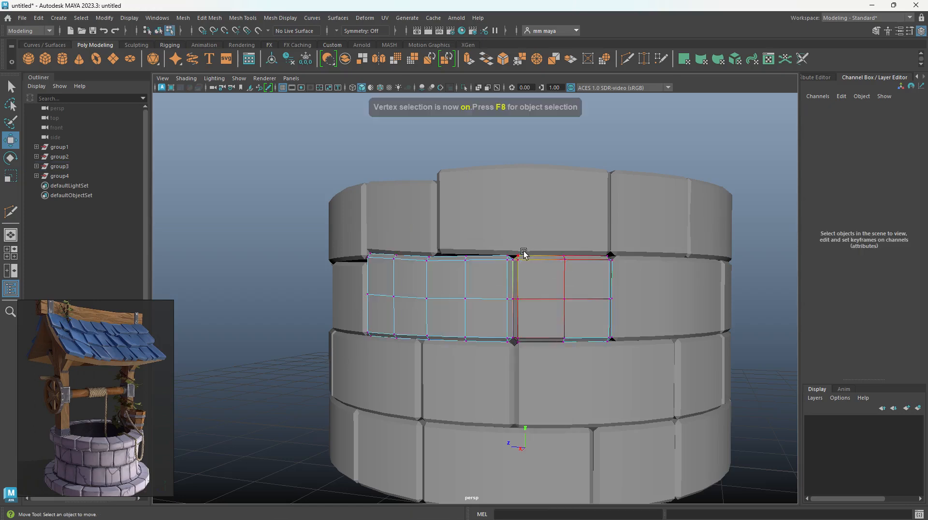
Step: Select the vertices on both sides of the joint between the two third-ring blocks and shift them along Z
click(518, 257)
key(a)
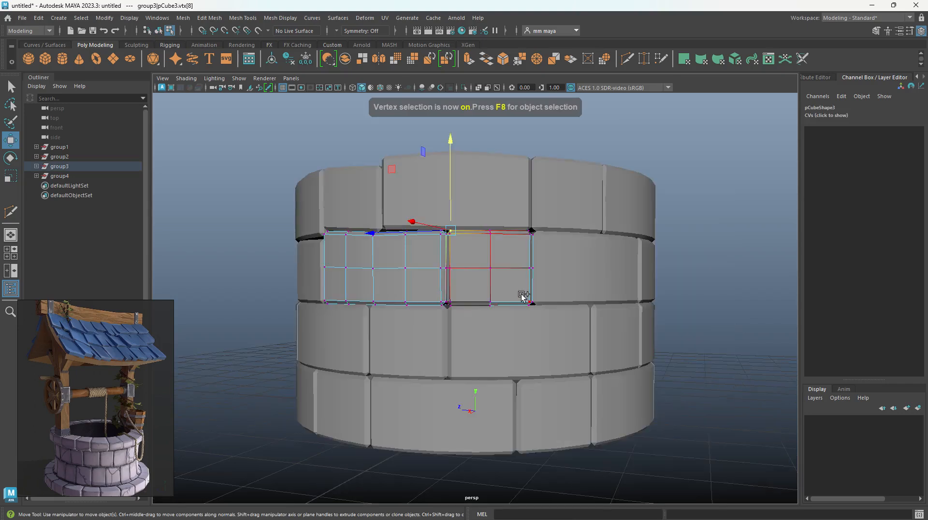
shift+click(452, 263)
shift+click(440, 267)
key(q)
shift+click(440, 267)
shift+click(441, 268)
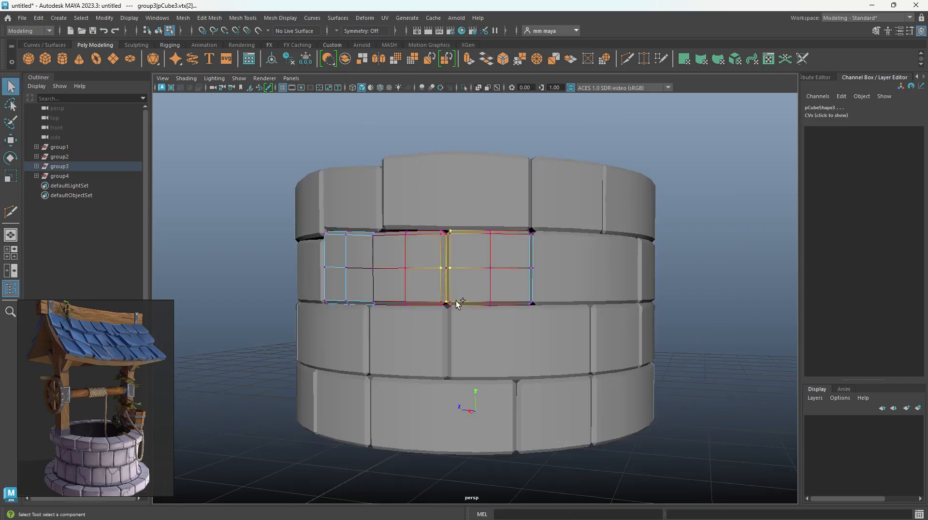
key(w)
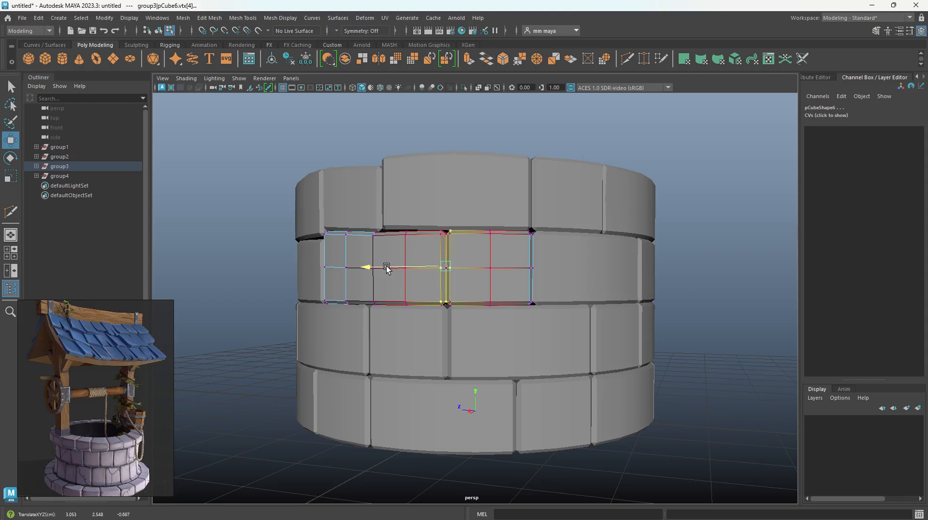
drag(385, 267, 393, 268)
Step: Rotate the joint vertices to slant the gap, shift them further along Z, and return to object mode
key(e)
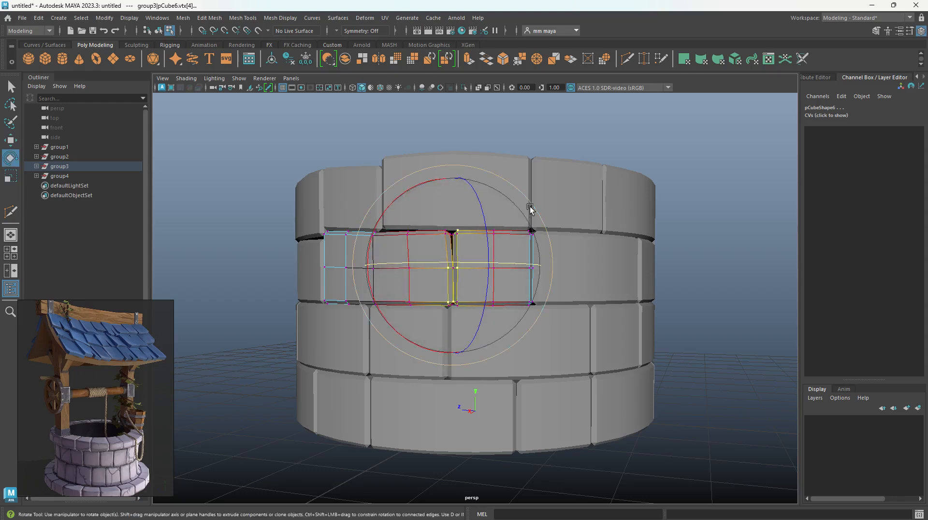
drag(534, 207, 536, 214)
key(w)
drag(418, 267, 424, 267)
right_drag(488, 246, 549, 139)
click(549, 139)
Step: Raise the inner upper corner vertex of a top-ring block to make the rim uneven
alt+drag(550, 268, 544, 310)
click(556, 313)
right_drag(545, 309, 429, 303)
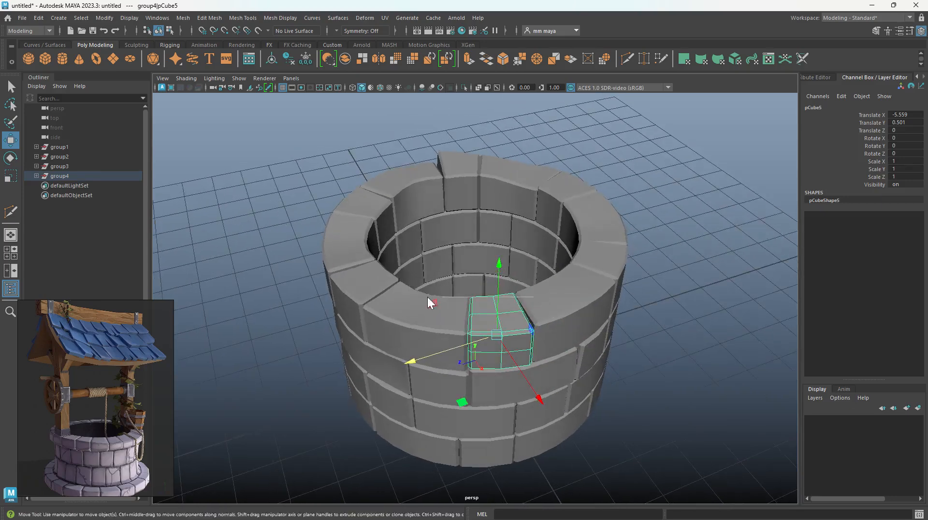
click(518, 292)
drag(520, 287, 516, 279)
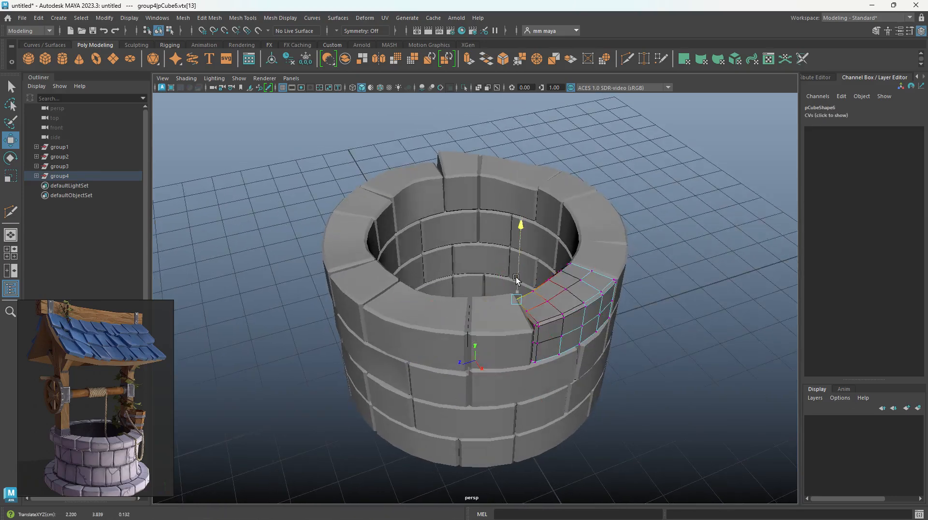
click(600, 372)
Step: Shift the outer upper corner vertex of a small top-ring block along Z, and return to object mode
scroll(600, 372, down, 5)
alt+drag(600, 358, 669, 256)
scroll(515, 295, up, 2)
scroll(515, 296, up, 2)
alt+drag(437, 277, 574, 341)
click(574, 346)
right_drag(574, 346, 512, 344)
click(587, 346)
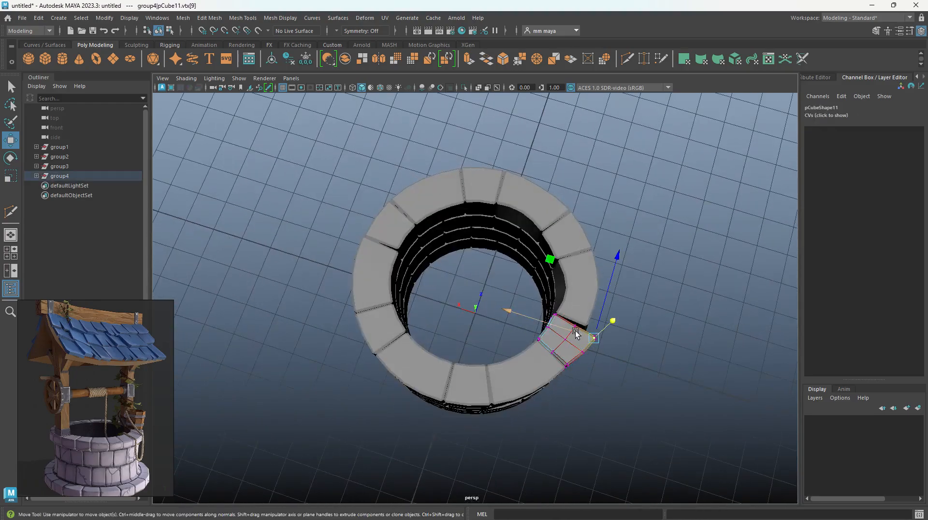
drag(575, 332, 482, 312)
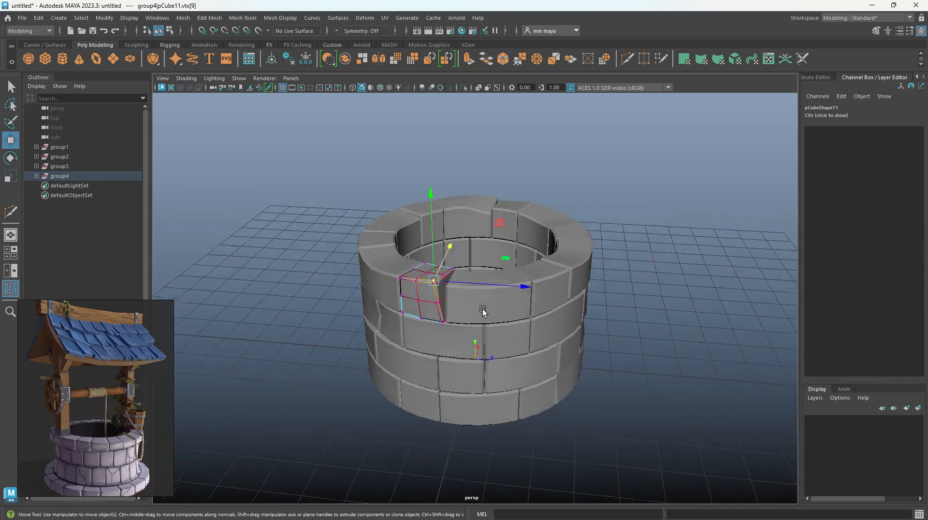
drag(453, 280, 461, 283)
right_drag(461, 284, 512, 251)
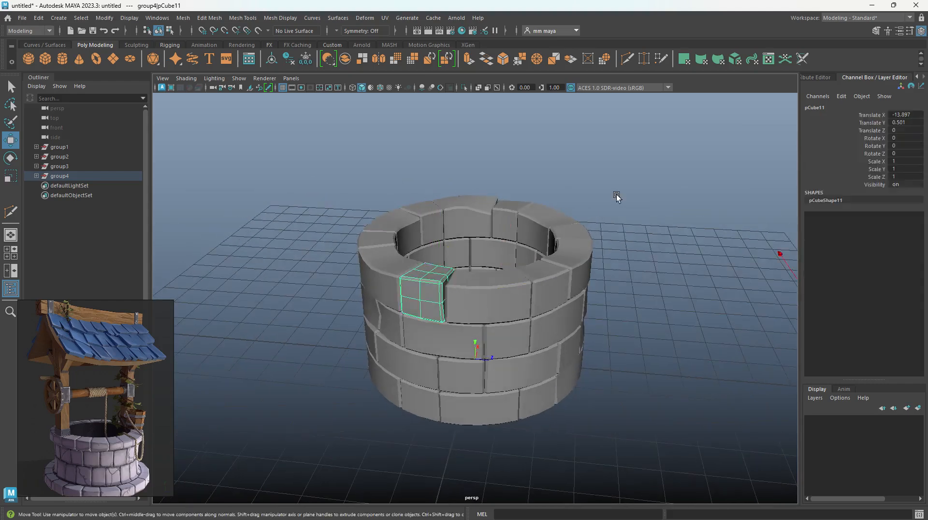
click(618, 197)
alt+drag(622, 274, 385, 290)
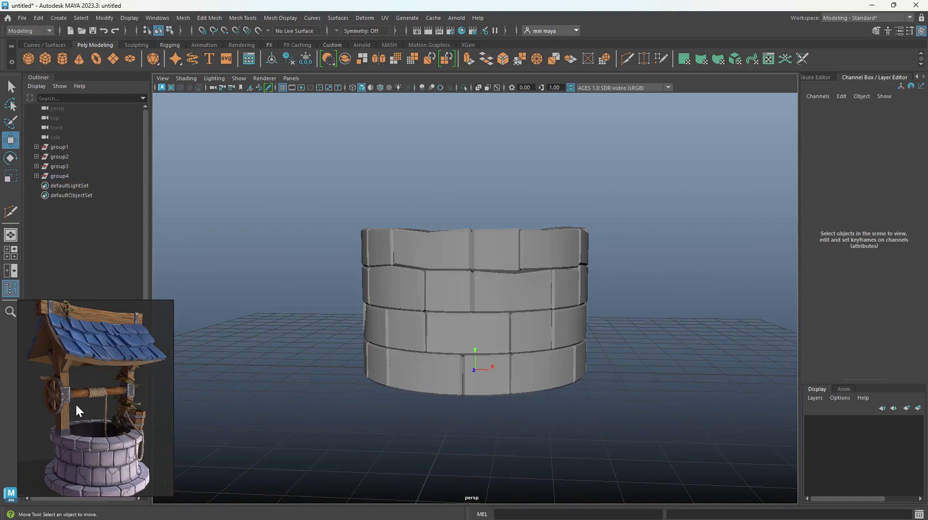
alt+right_drag(459, 400, 360, 222)
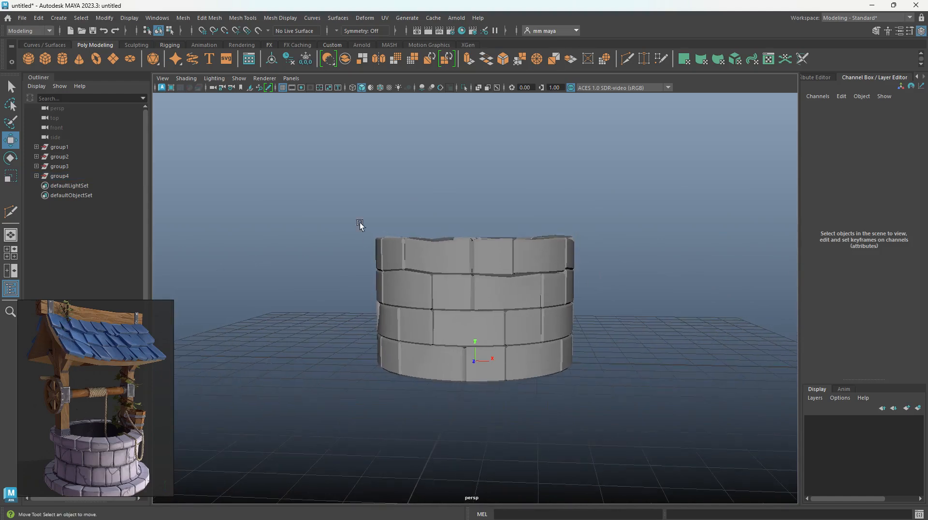
Step: Create a polygon plane for the roof and raise it above the well to about 7.52 in Y
click(113, 58)
alt+drag(457, 232, 481, 360)
drag(475, 302, 462, 121)
alt+middle_drag(467, 191, 473, 294)
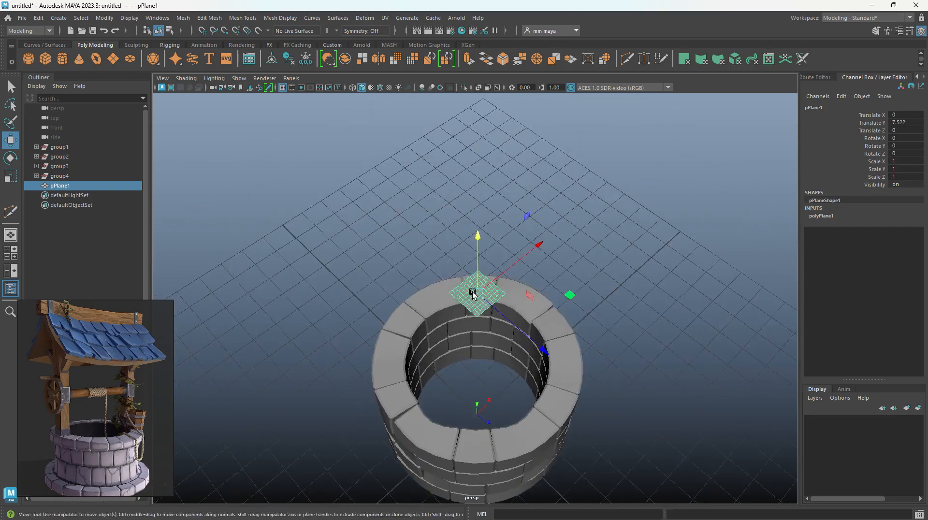
Step: Set the plane's width and height subdivisions to 1
mouse_move(473, 294)
alt+mouse_down()
mouse_move(418, 226)
mouse_move(471, 277)
alt+mouse_up()
alt+right_drag(471, 278, 456, 259)
alt+drag(456, 259, 489, 282)
click(825, 217)
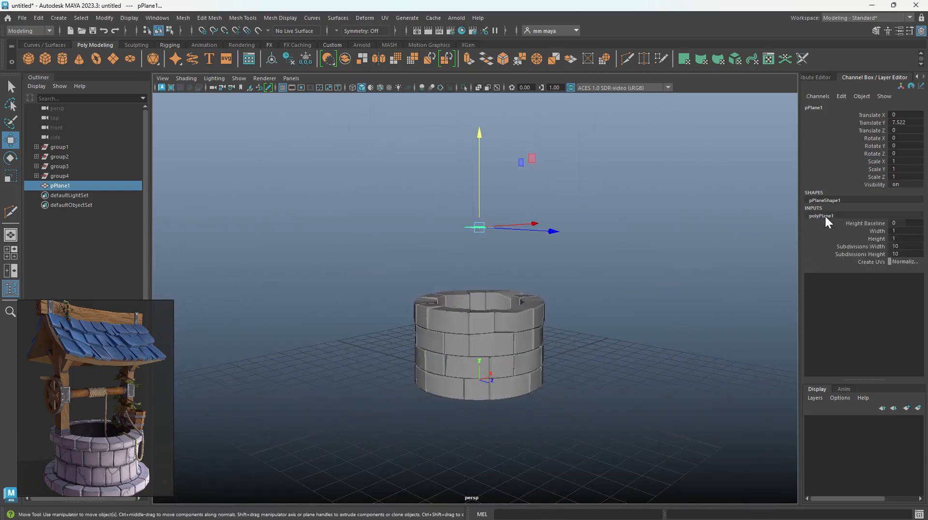
drag(874, 247, 870, 255)
text(1)
key(Return)
Step: Raise the plane to about 9.07 in Y and scale it to about 8.49 in X and 2.94 in Z
alt+drag(462, 272, 460, 317)
key(w)
drag(477, 255, 899, 149)
key(r)
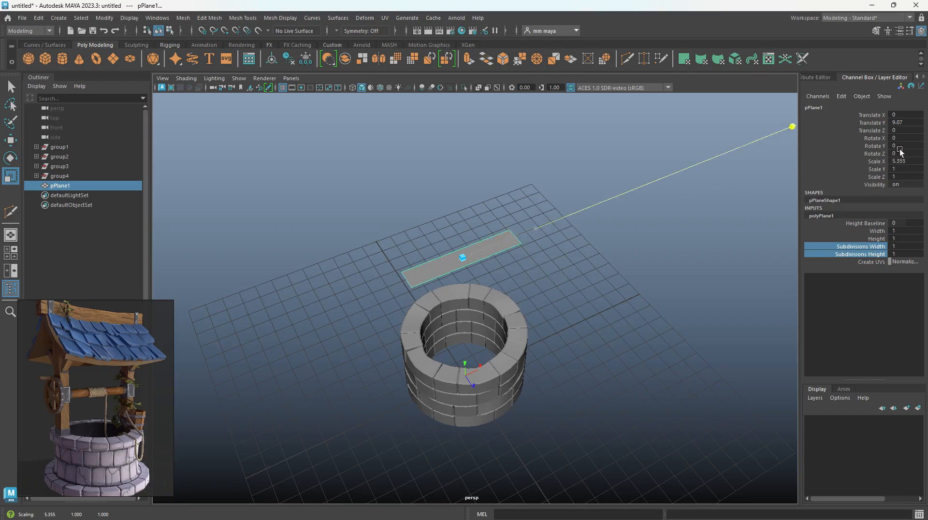
alt+drag(522, 291, 553, 294)
drag(533, 216, 812, 304)
key(w)
key(r)
Step: Try out the plane's subdivisions and settle on width 1 and height 4
click(851, 247)
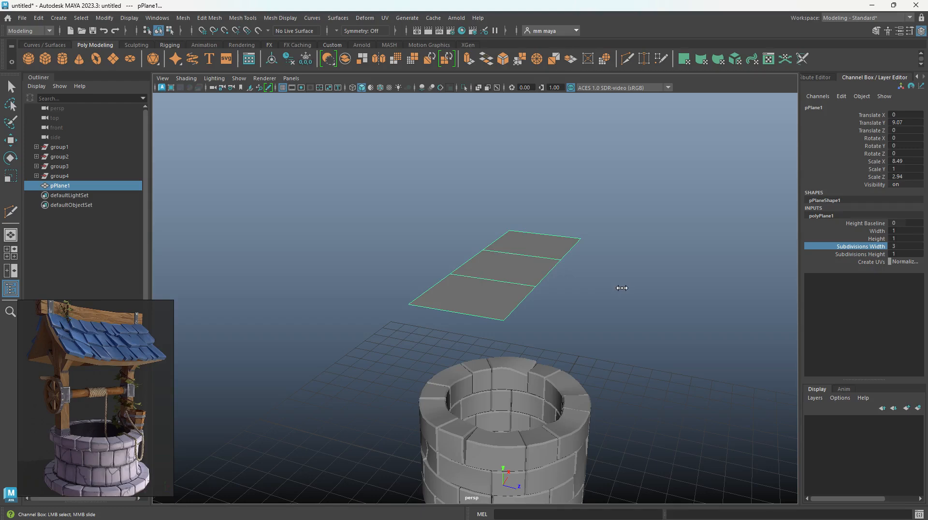
click(859, 255)
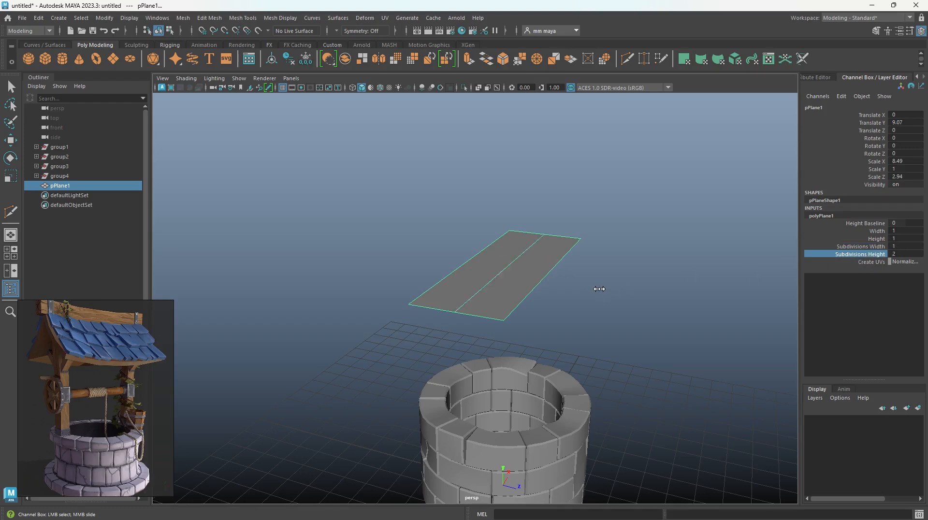
alt+drag(601, 290, 545, 295)
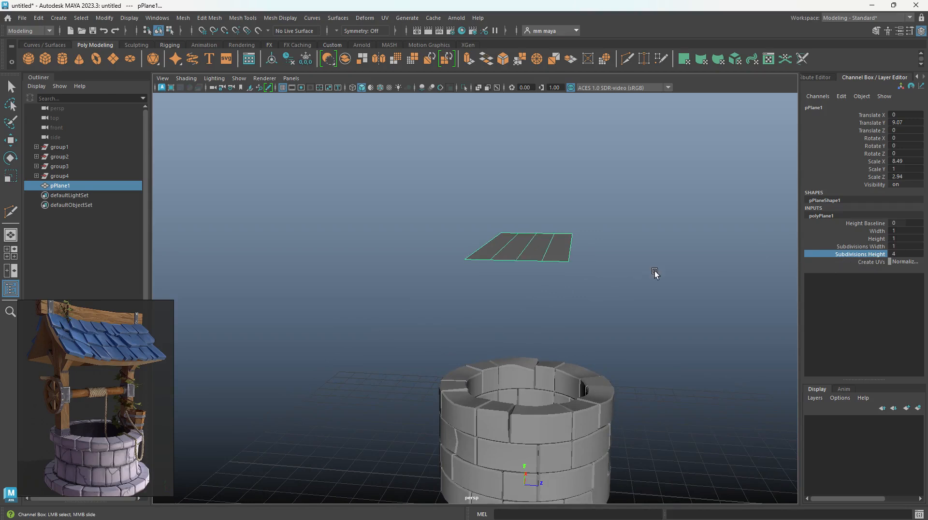
Step: Raise the plane's middle lengthwise edge to form the roof ridge
key(w)
alt+drag(519, 253, 545, 257)
right_drag(544, 256, 530, 223)
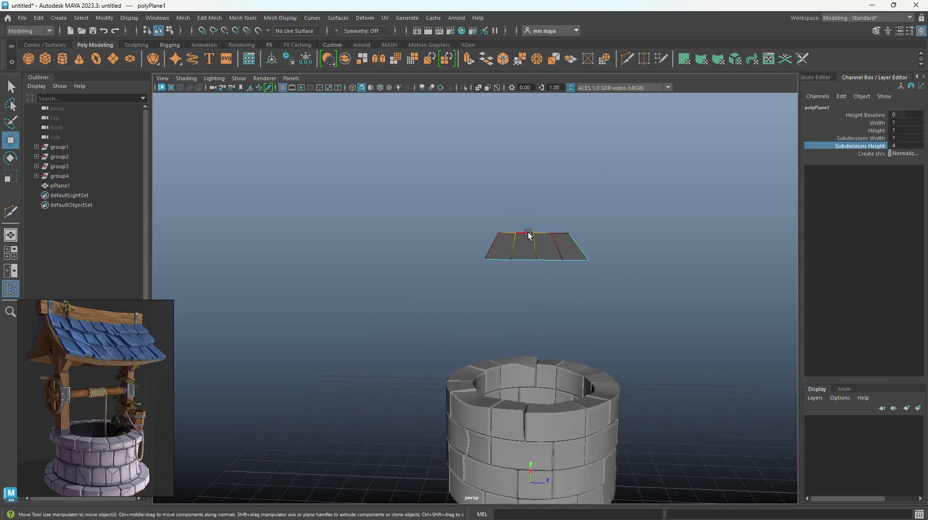
click(532, 239)
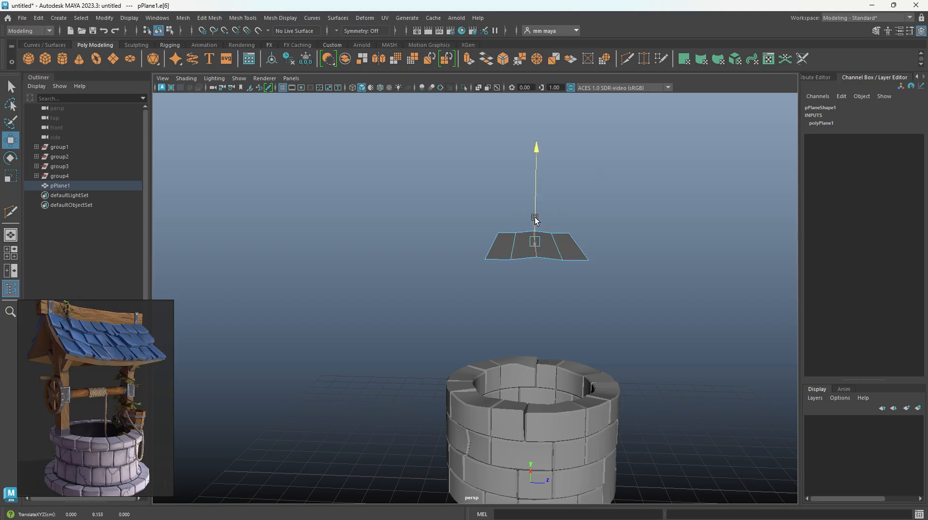
drag(533, 240, 534, 218)
Step: Raise the two intermediate edges on either side of the ridge slightly to curve the slopes, and return to object mode
click(507, 244)
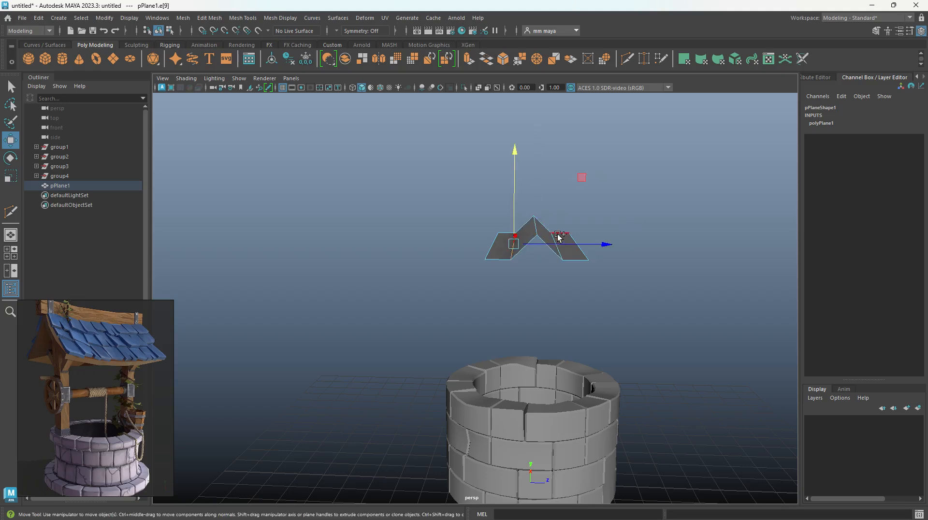
key(q)
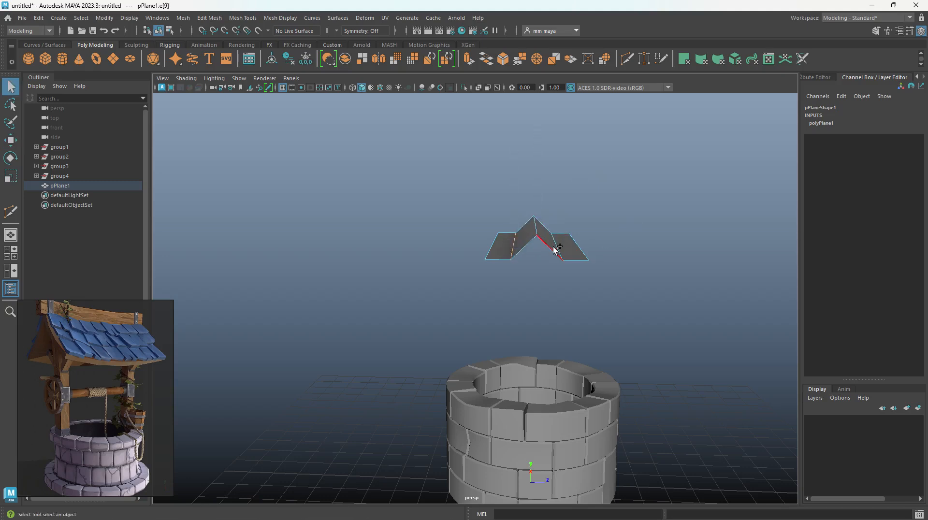
shift+click(556, 247)
key(w)
drag(535, 209, 511, 208)
right_drag(532, 229, 586, 174)
alt+drag(587, 174, 542, 236)
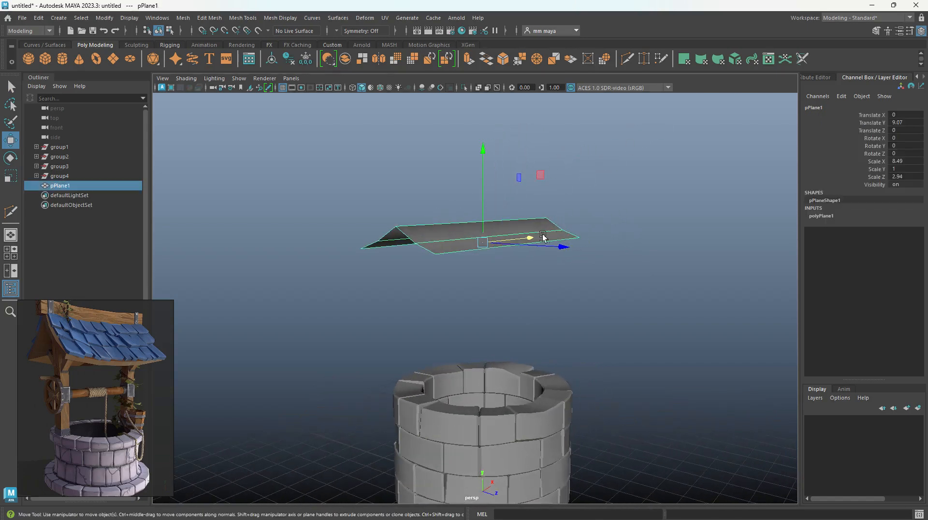
Step: Scale the roof to about 7.49 in X, 2.02 in Y and 5.95 in Z, and raise it to about 9.65 in Y
alt+drag(503, 274, 544, 293)
key(r)
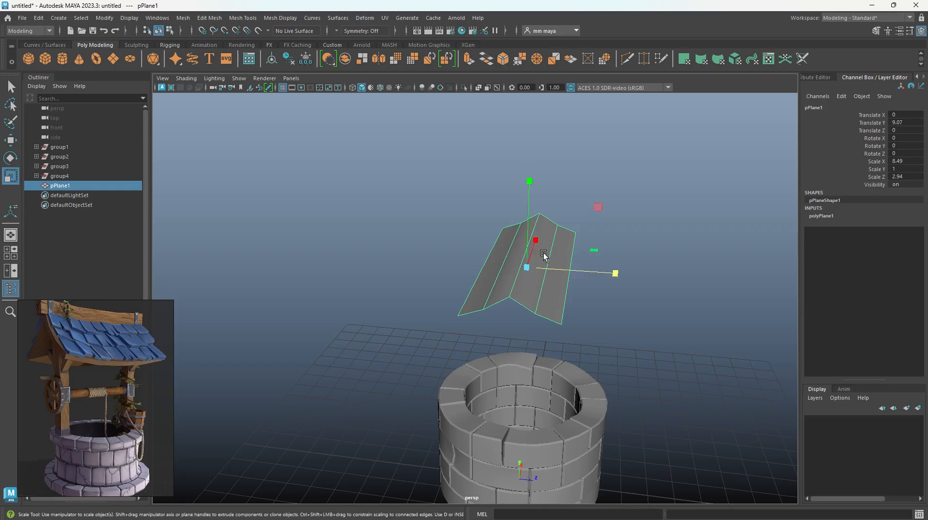
drag(544, 256, 507, 228)
drag(530, 262, 502, 261)
key(w)
drag(458, 238, 457, 227)
alt+drag(457, 228, 493, 241)
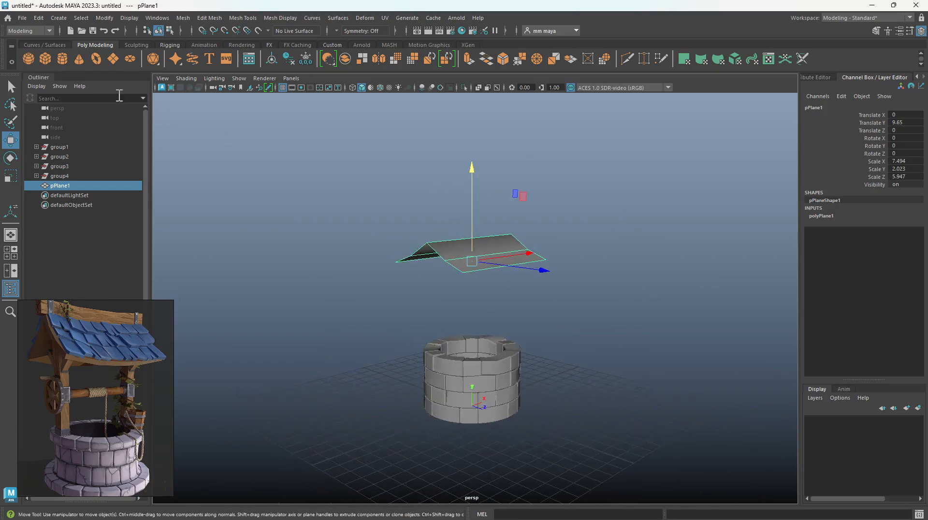
Step: Create a polygon cube and move it onto the well's rim at about -2.68 in X and 4.0 in Y
click(45, 59)
alt+drag(400, 303, 405, 306)
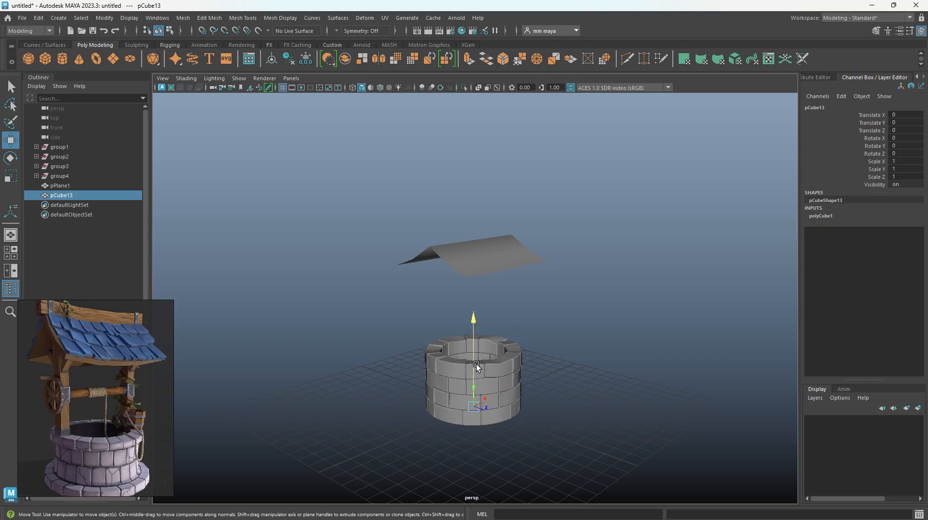
drag(476, 366, 473, 347)
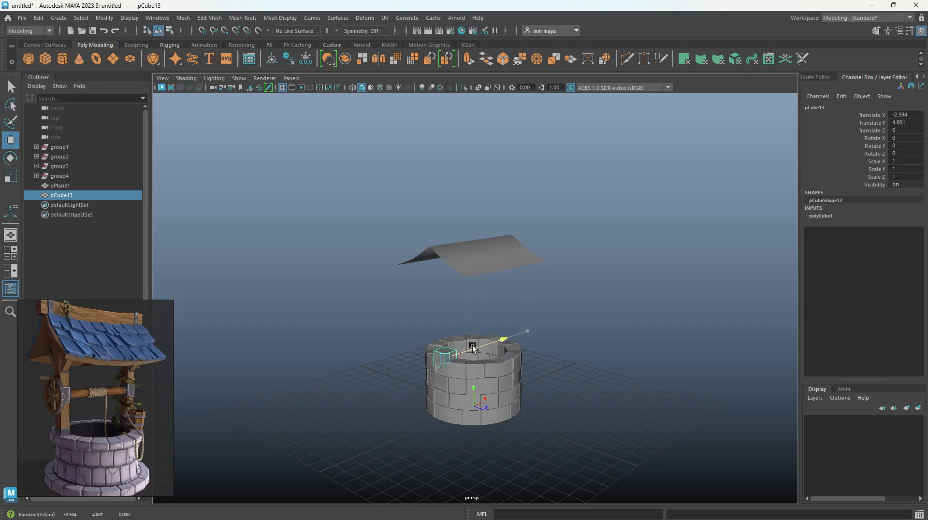
scroll(472, 347, up, 10)
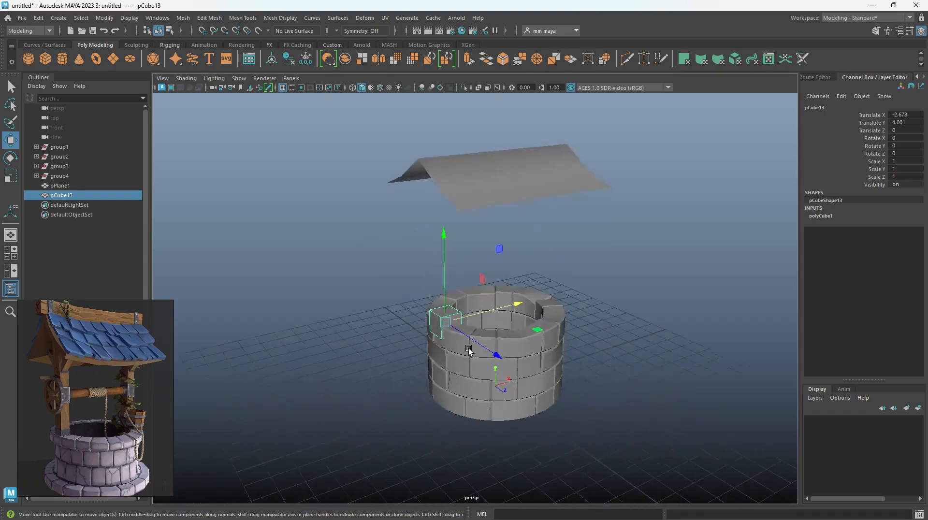
Step: Scale the cube uniformly to about 0.67 and rest it on top of the rim at about 4.33 in Y
alt+middle_drag(460, 408, 527, 246)
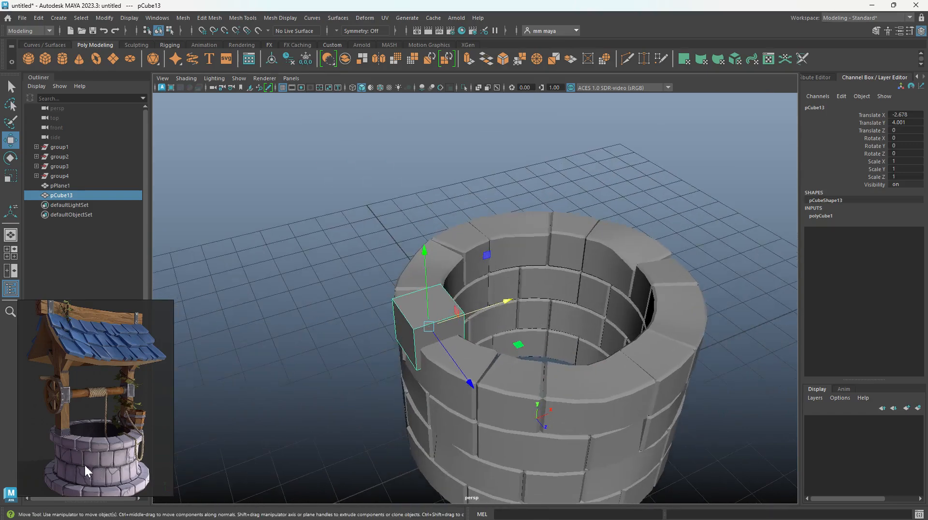
key(r)
drag(428, 327, 420, 287)
key(w)
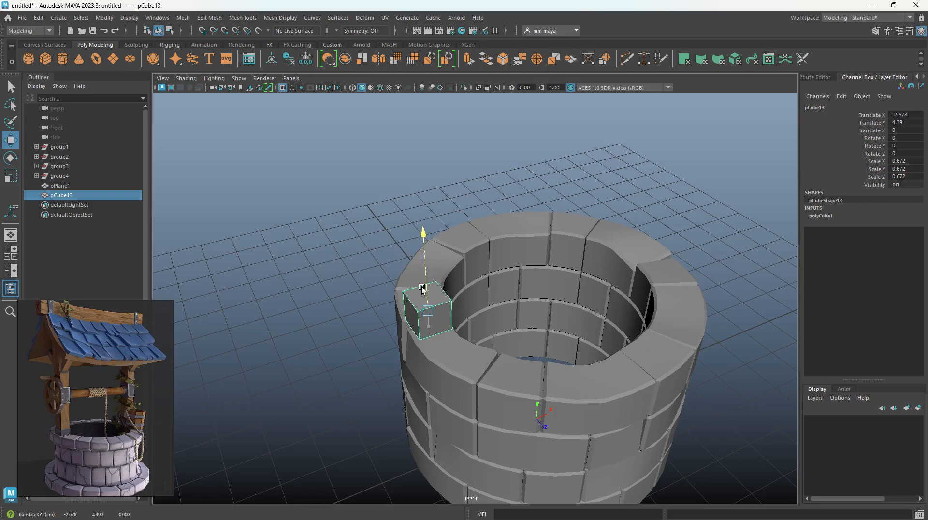
drag(421, 289, 471, 303)
alt+middle_drag(485, 245, 466, 313)
alt+right_drag(466, 313, 488, 372)
alt+drag(488, 372, 495, 353)
alt+middle_drag(488, 340, 497, 346)
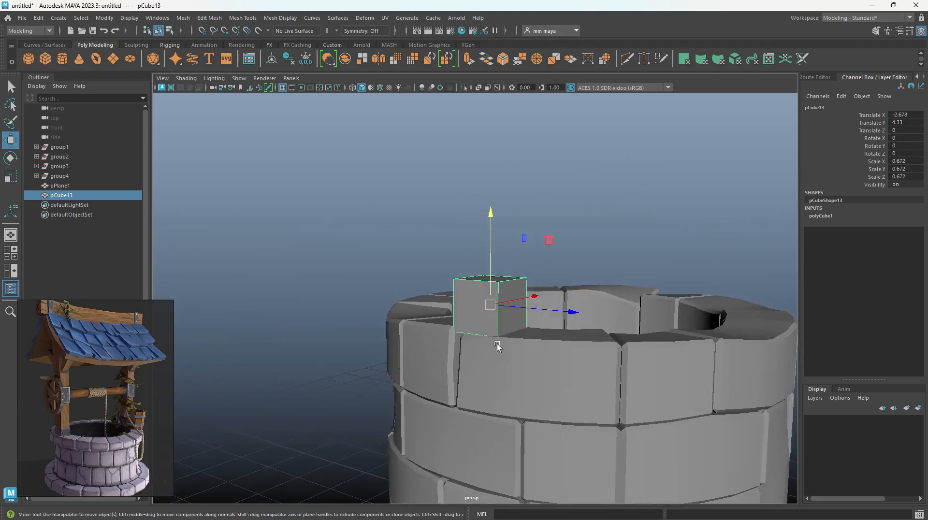
Step: Duplicate the cube, raise the copy to about 4.99 in Y and scale it into a post of about 0.62 by 1.41 by 0.62
key(ctrl+d)
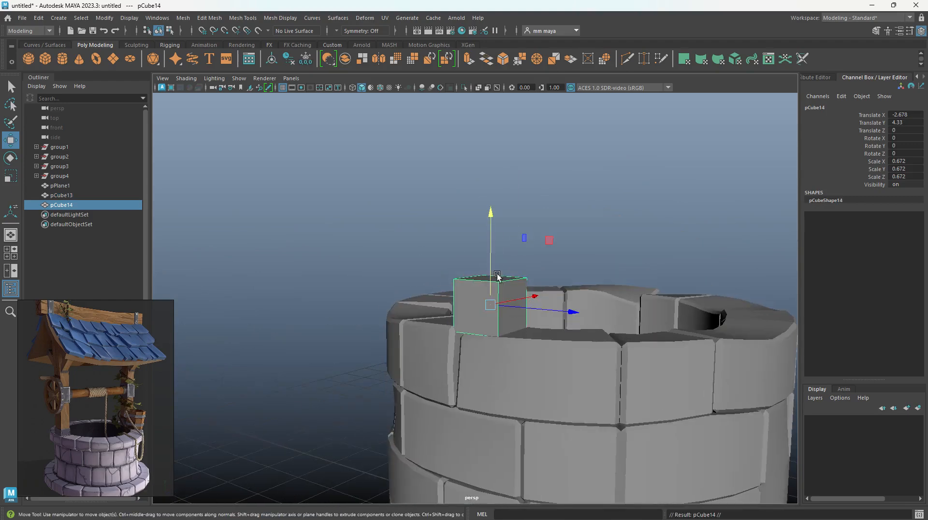
drag(490, 295, 490, 220)
key(r)
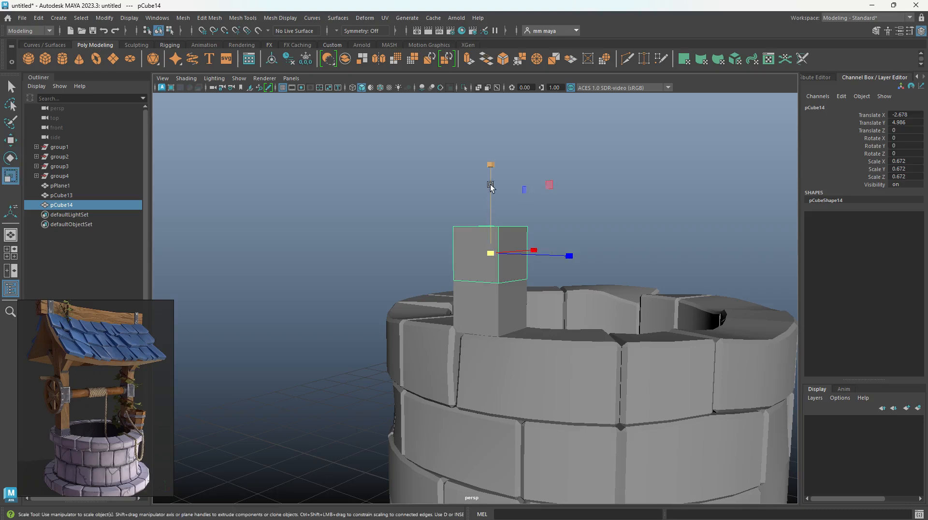
drag(491, 187, 491, 97)
scroll(57, 435, up, 3)
scroll(58, 438, up, 2)
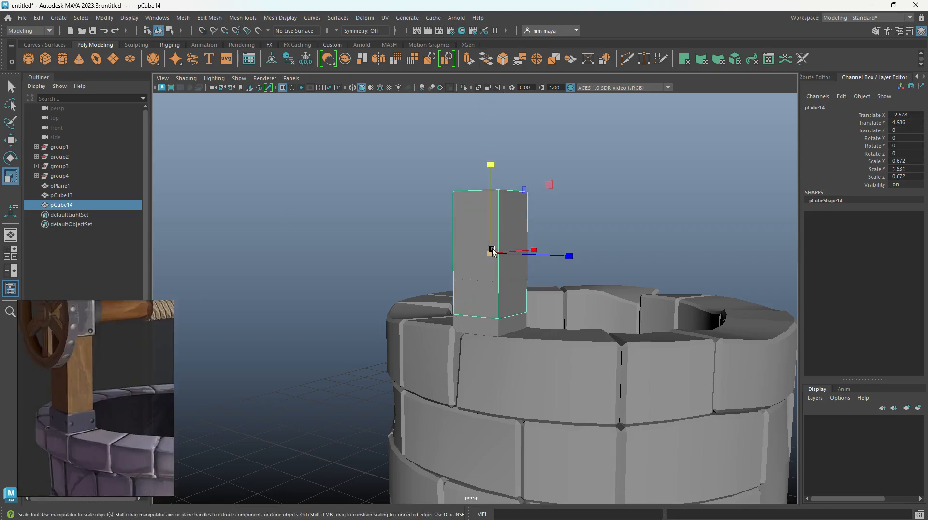
drag(492, 250, 486, 253)
Step: Flatten the base cube to about 0.44 in Y and lower it onto the rim at about 4.22 in Y
click(483, 299)
alt+drag(479, 288, 404, 260)
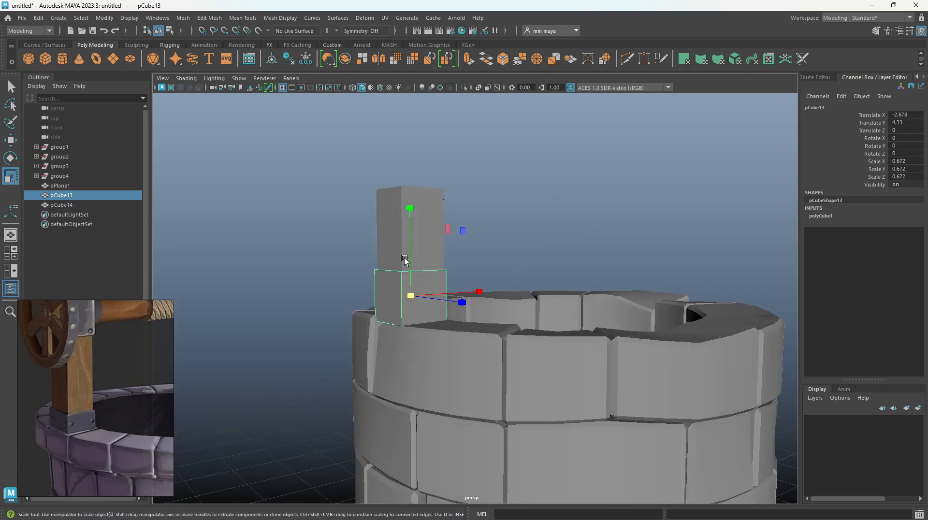
drag(409, 210, 416, 255)
key(w)
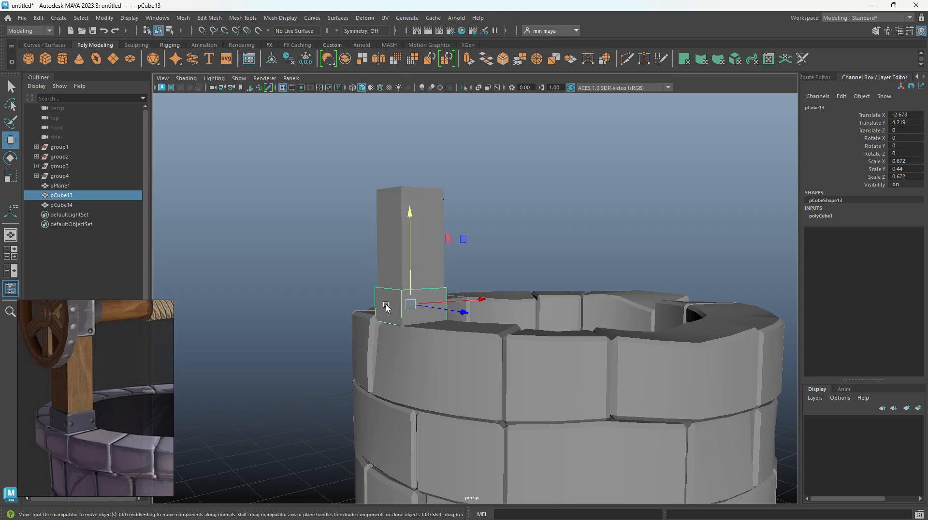
key(Delete)
click(413, 251)
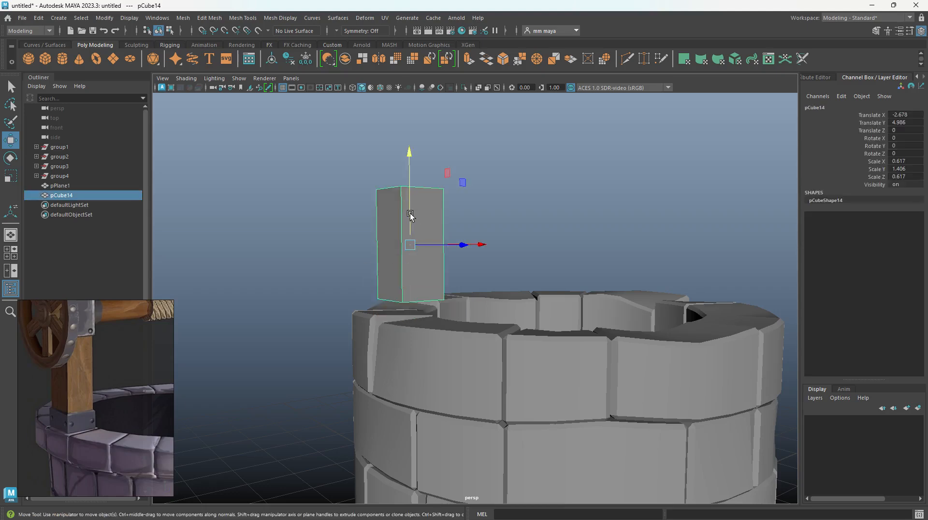
key(ctrl+z)
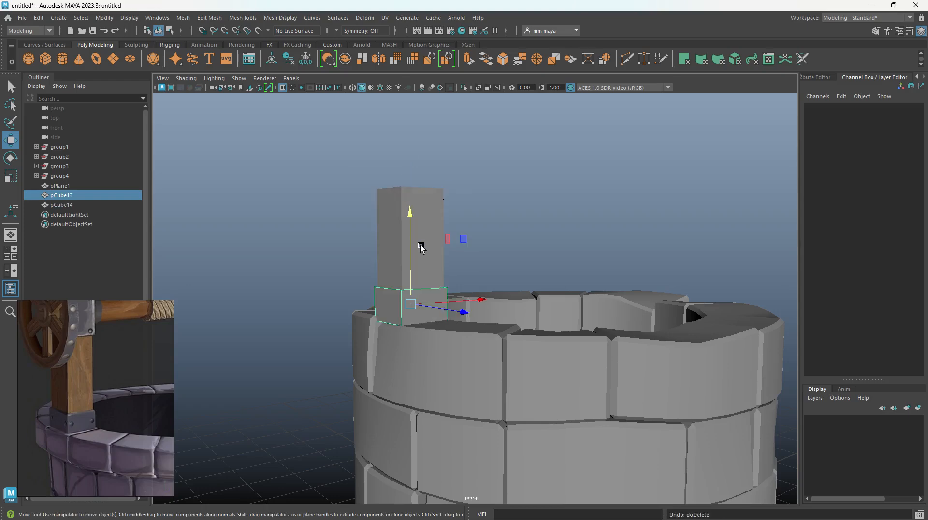
Step: Enlarge the base cube uniformly around the post to about 0.70 by 0.46 by 0.70
alt+drag(443, 252, 319, 307)
key(r)
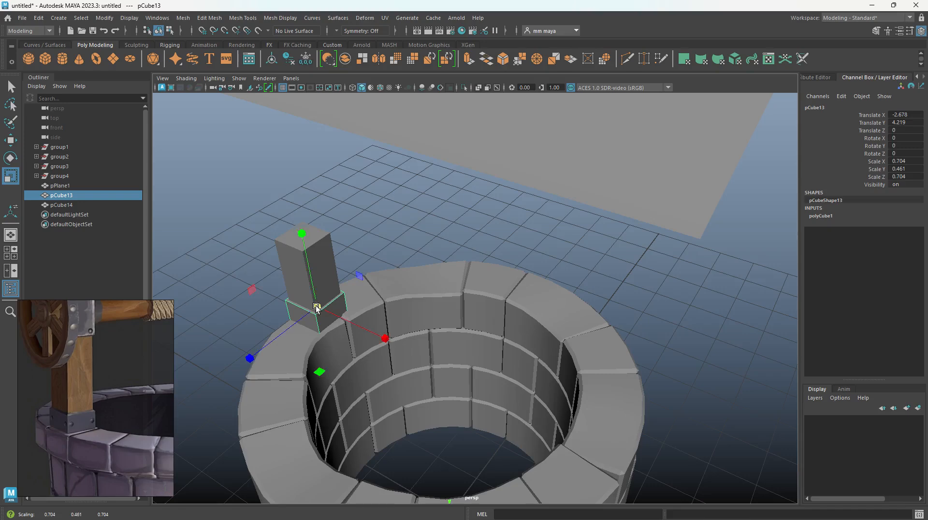
Step: Raise the post's top vertices to about 8.6 in Y, just below the roof, and return to object mode
alt+drag(300, 367, 425, 325)
click(425, 327)
key(w)
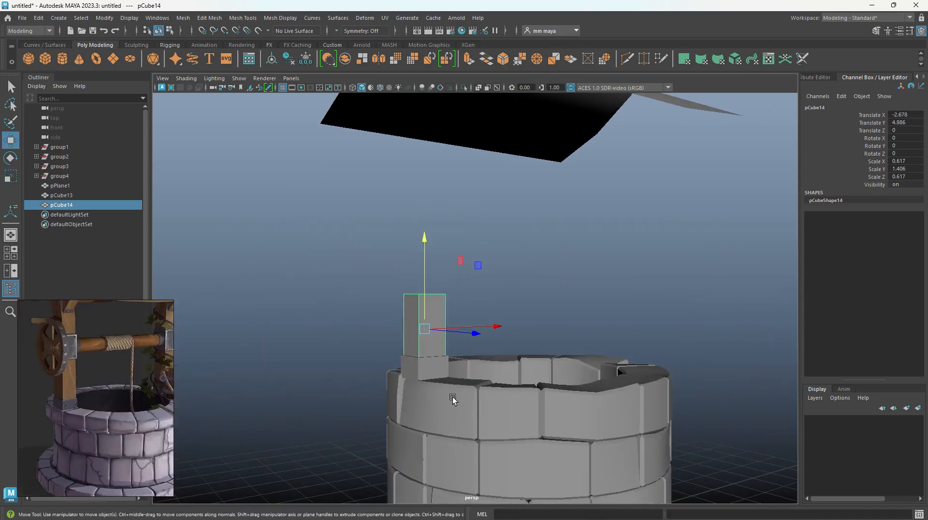
key(F9)
drag(321, 253, 497, 315)
drag(427, 265, 468, 289)
drag(439, 216, 441, 200)
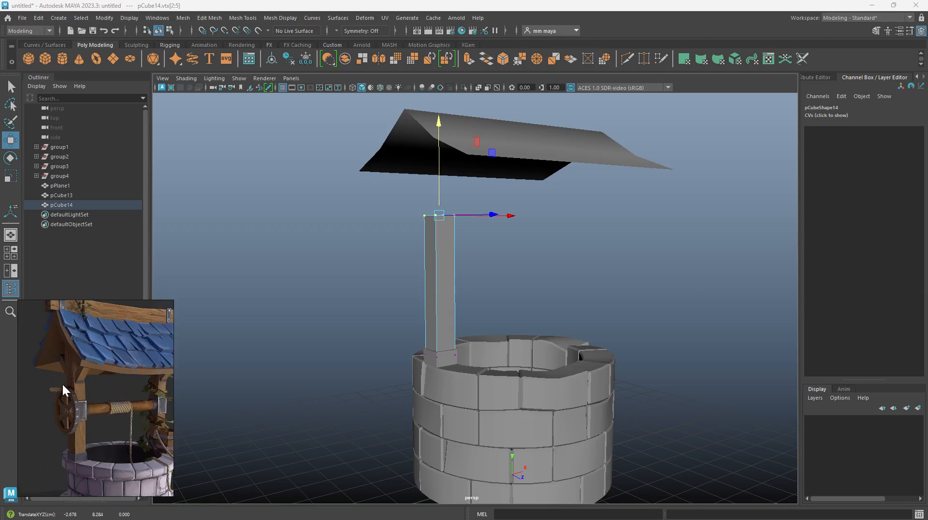
drag(439, 192, 439, 188)
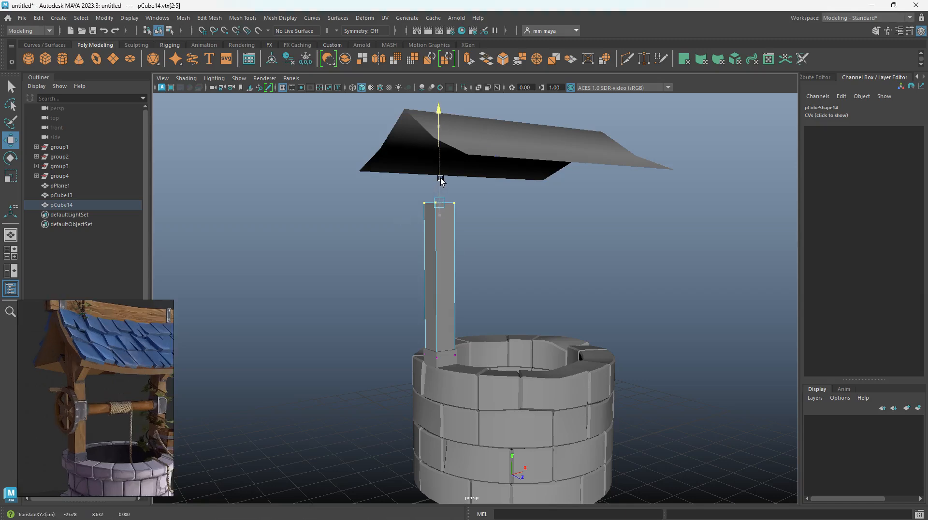
key(F8)
Step: Lower the roof onto the post to about 8.0 in Y
click(522, 123)
drag(522, 123, 608, 232)
scroll(100, 405, down, 2)
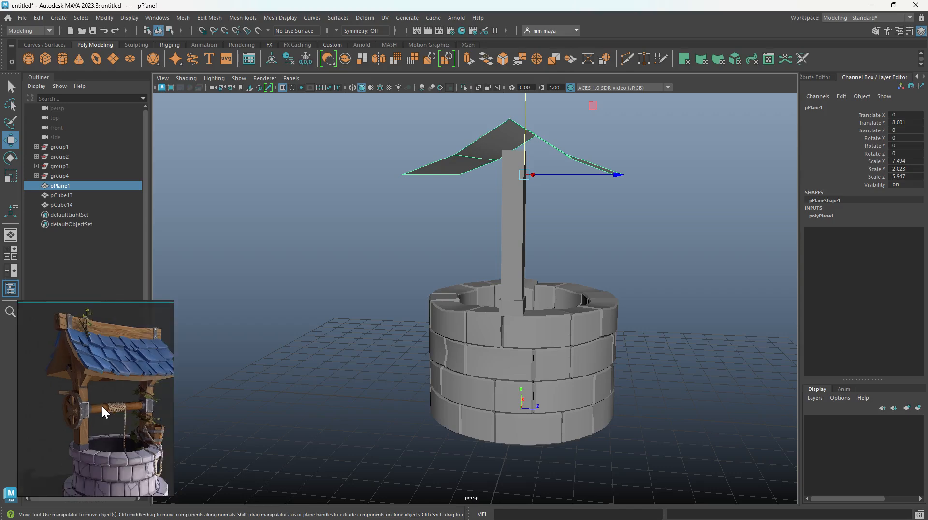
Step: Enlarge the roof to about 2.14 in Y and 6.29 in Z, and adjust its X scale to about 7.6
alt+drag(485, 269, 549, 264)
key(r)
drag(523, 175, 529, 178)
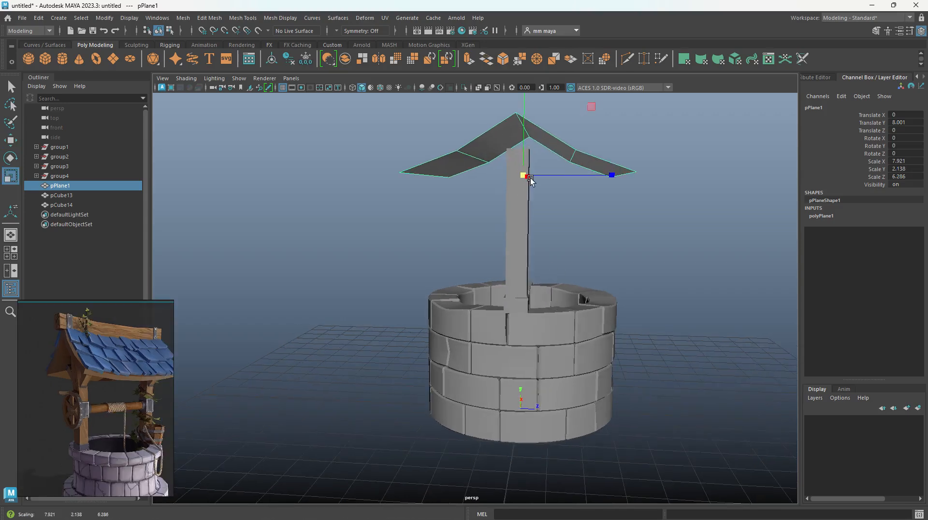
alt+drag(599, 240, 478, 238)
drag(590, 175, 556, 232)
Step: Select the post's top vertices and raise them toward the underside of the roof ridge
key(w)
click(462, 216)
alt+drag(462, 216, 483, 251)
right_drag(483, 253, 433, 253)
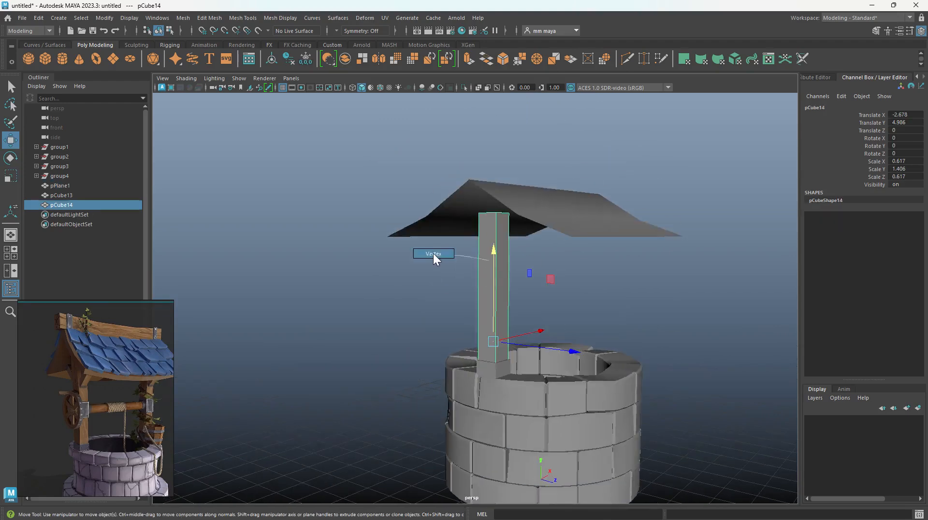
drag(449, 188, 525, 232)
alt+drag(445, 213, 485, 203)
middle_drag(534, 224, 527, 176)
alt+drag(527, 177, 493, 208)
Step: Insert a centered edge loop across the roof plane's width and lower it to bend the roof down in the middle
click(547, 273)
alt+drag(546, 273, 543, 255)
click(548, 249)
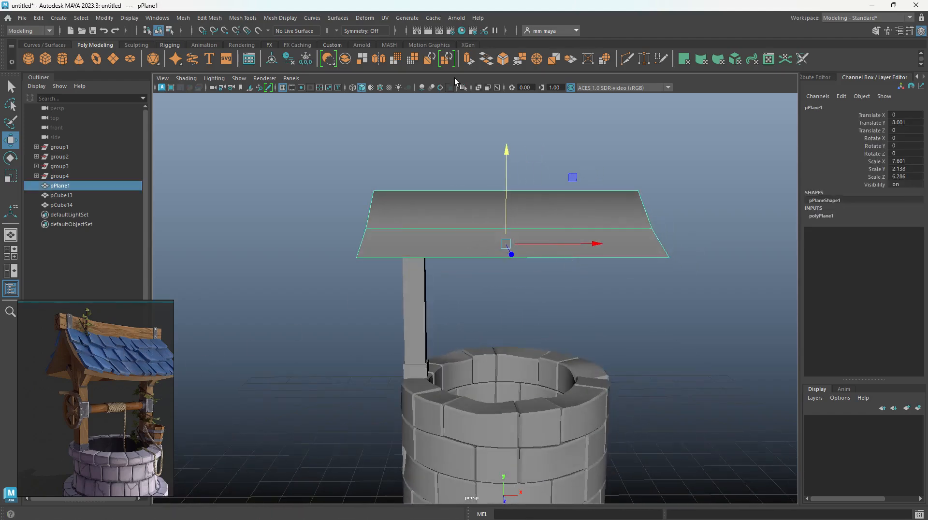
click(627, 59)
click(529, 258)
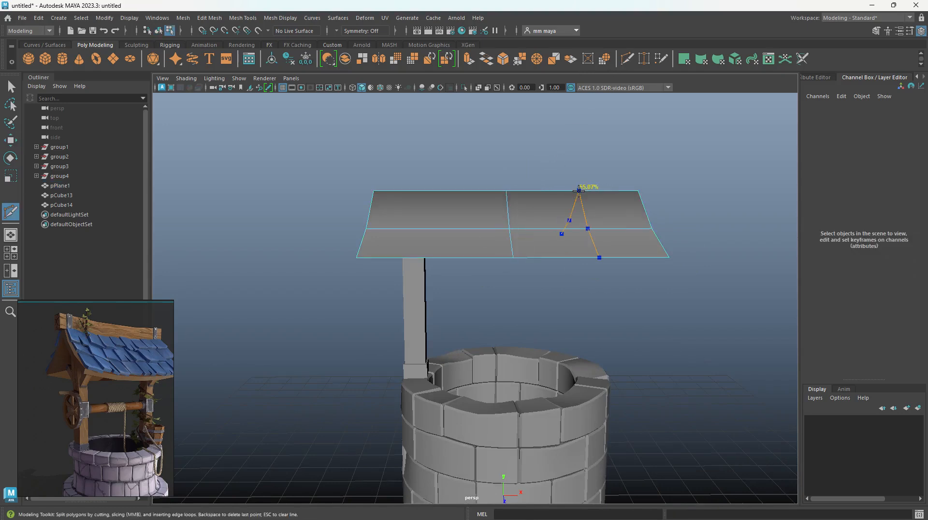
key(w)
drag(506, 185, 508, 191)
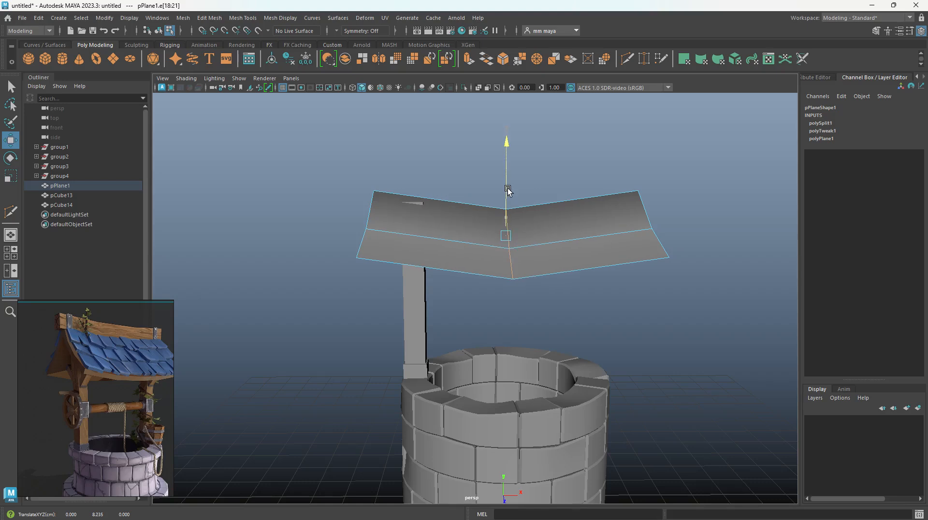
Step: Insert an edge loop midway in each half of the roof and lower both to smooth the sag, ending in object mode
click(623, 61)
ctrl+middle_click(581, 209)
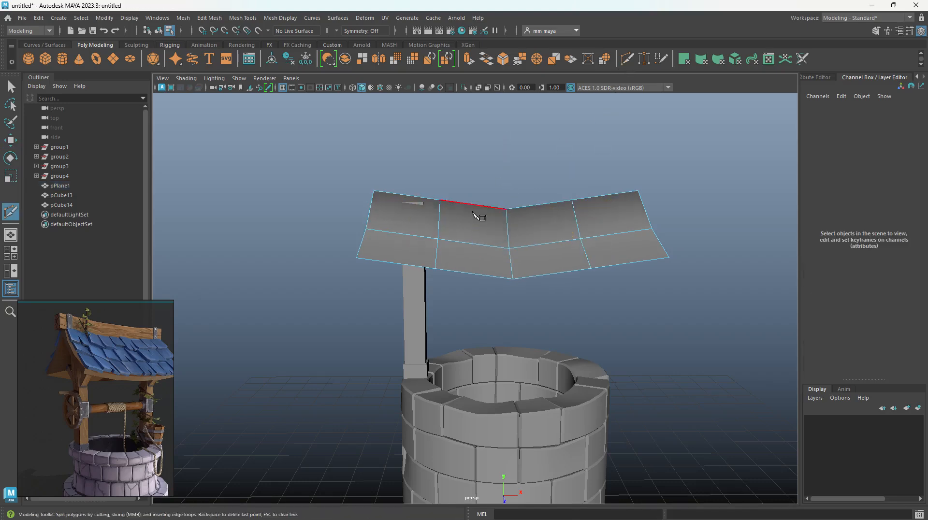
key(w)
double_click(576, 220)
shift+double_click(437, 218)
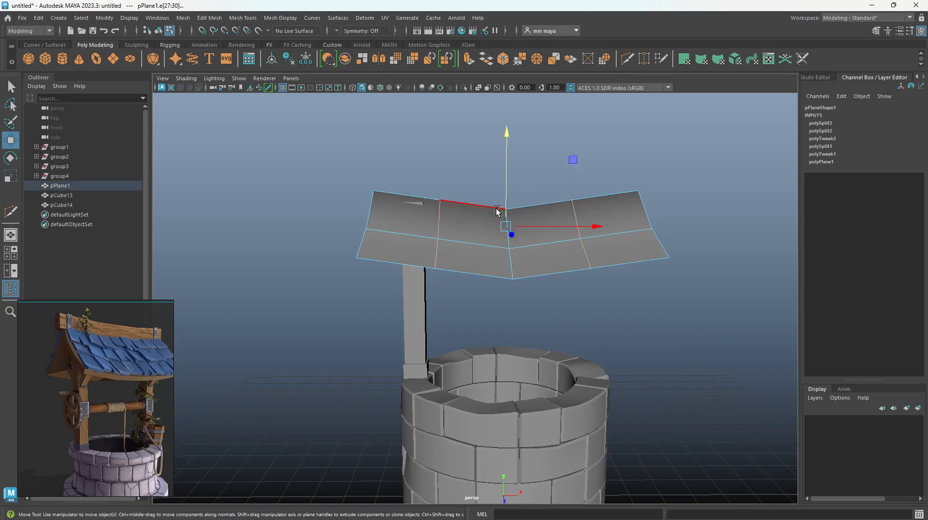
drag(505, 188, 499, 222)
key(F8)
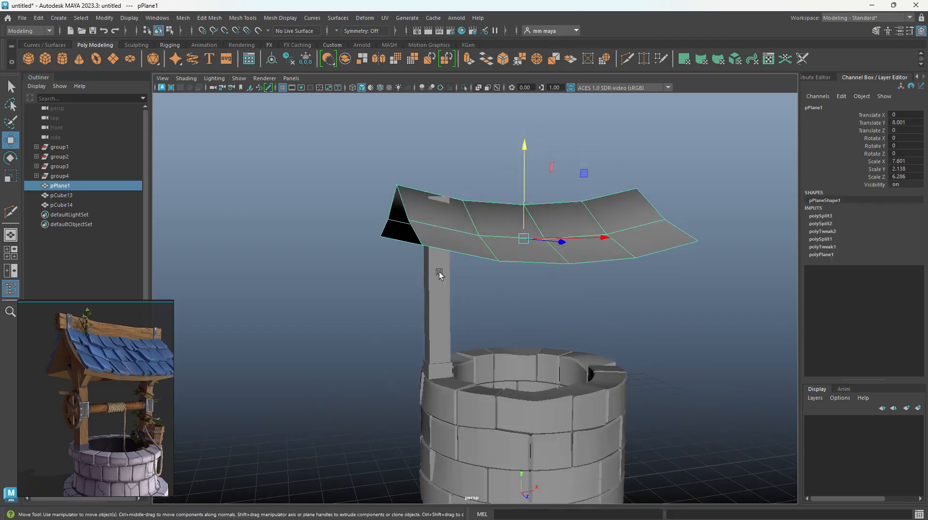
Step: Lower the support post to about 4.88 in Y
click(439, 274)
alt+drag(438, 275, 493, 340)
alt+middle_drag(493, 340, 493, 308)
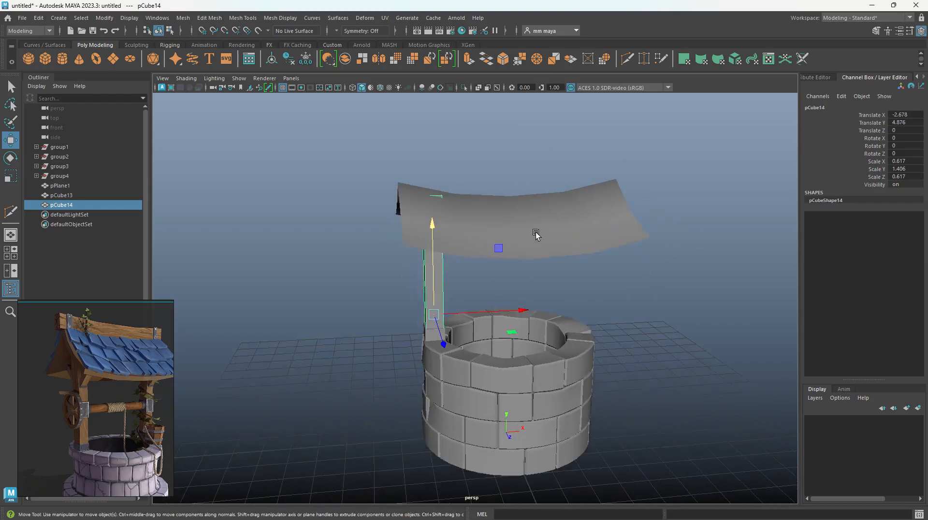
Step: Examine the curved roof's shape and its proportions against the well from several angles
click(537, 234)
alt+drag(540, 275, 523, 257)
alt+drag(492, 198, 624, 255)
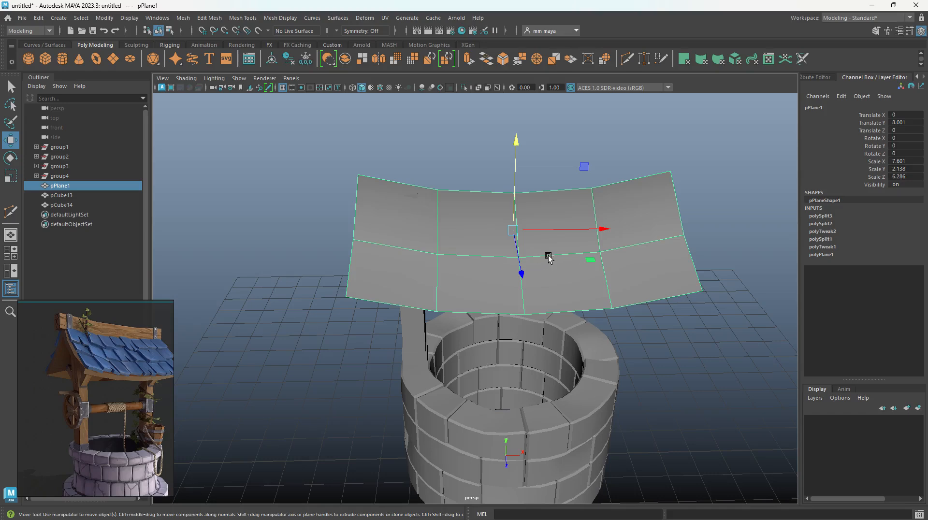
key(f)
scroll(498, 245, down, 5)
alt+drag(498, 245, 553, 280)
alt+middle_drag(553, 280, 550, 193)
scroll(545, 232, down, 3)
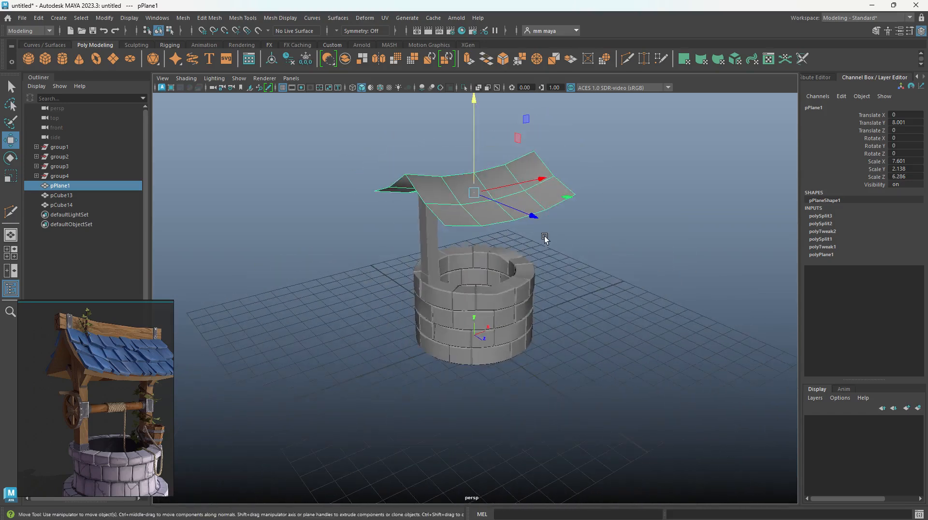
alt+drag(542, 235, 492, 255)
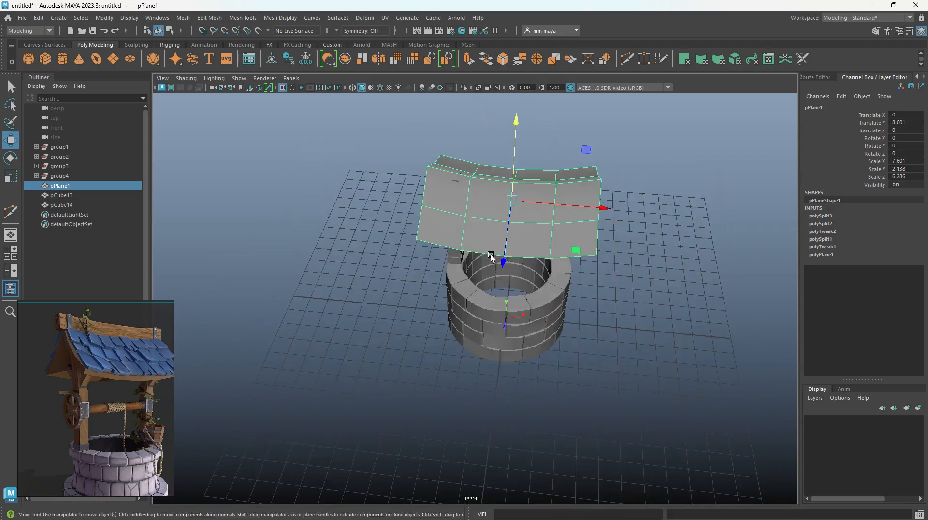
scroll(500, 285, up, 2)
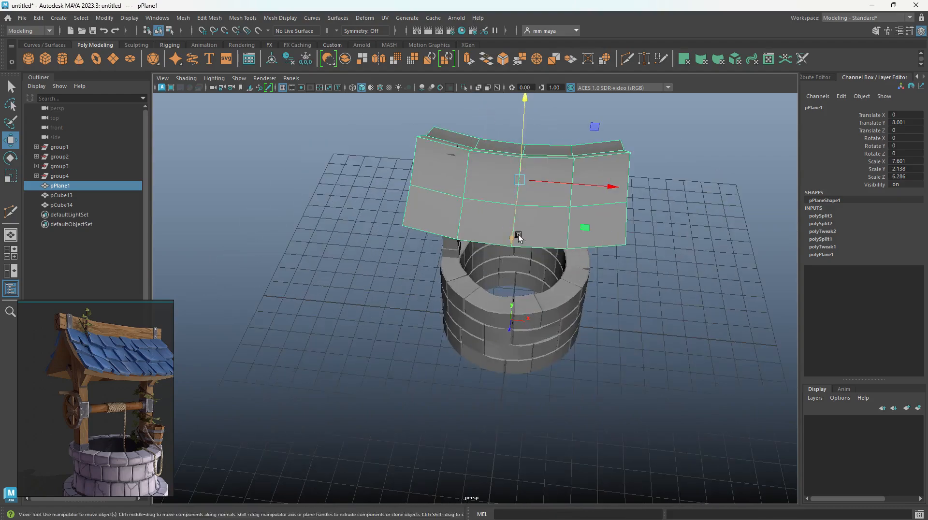
alt+drag(586, 228, 532, 292)
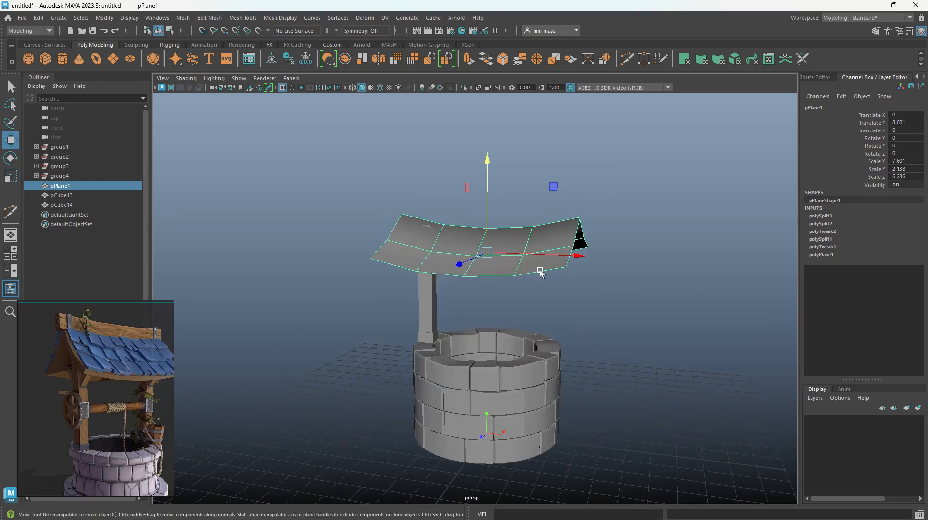
alt+drag(538, 272, 534, 314)
scroll(533, 314, down, 3)
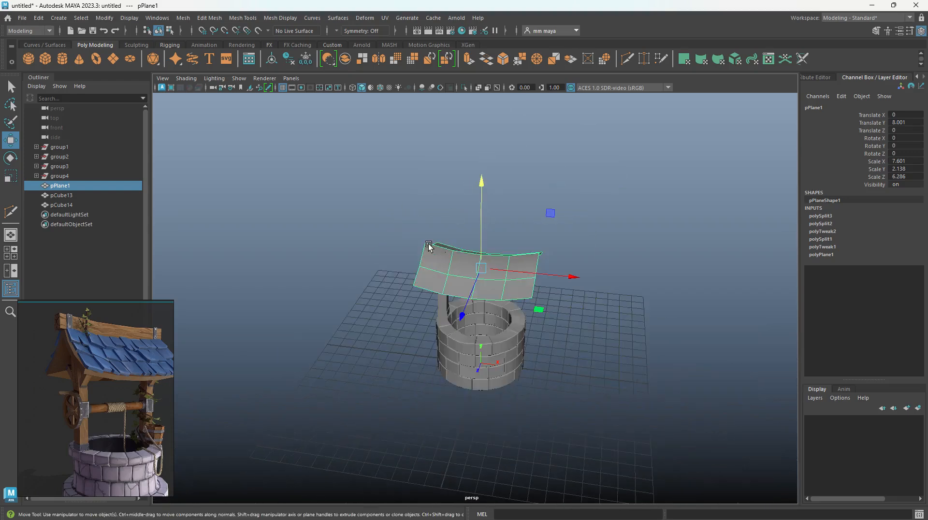
Step: Create a polygon plane and move it out in front of the well to about 5.58 in Z
click(113, 59)
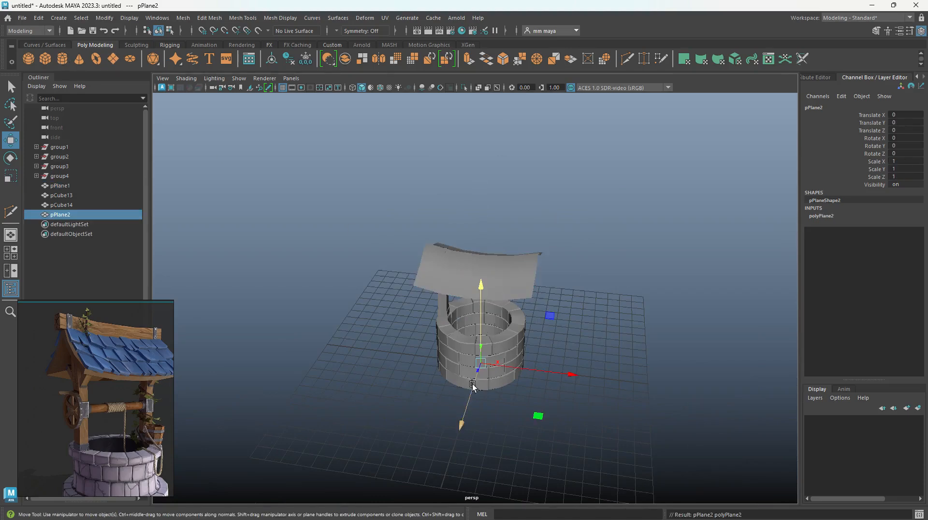
drag(473, 385, 507, 449)
scroll(499, 424, up, 3)
Step: Set the new plane's width and height subdivisions to 1 and scale it uniformly to about 1.42
click(823, 217)
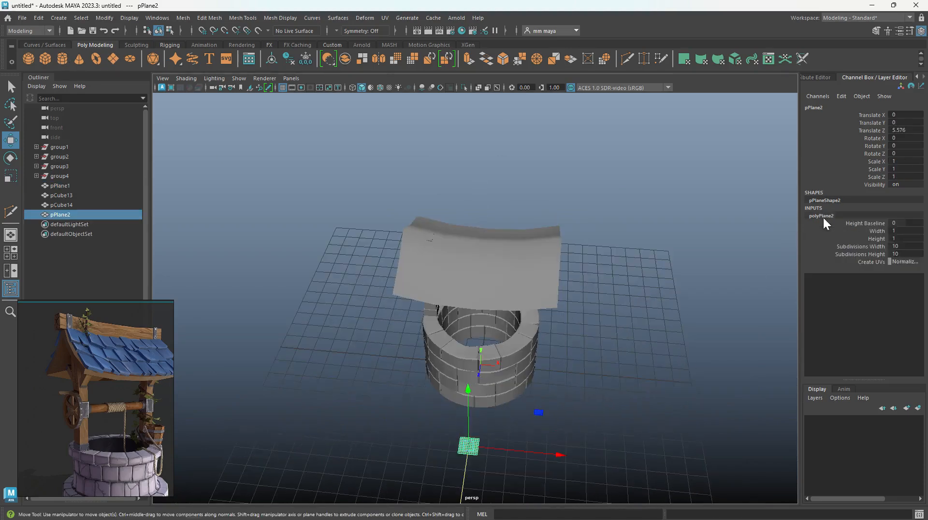
drag(884, 245, 855, 260)
key(w)
key(r)
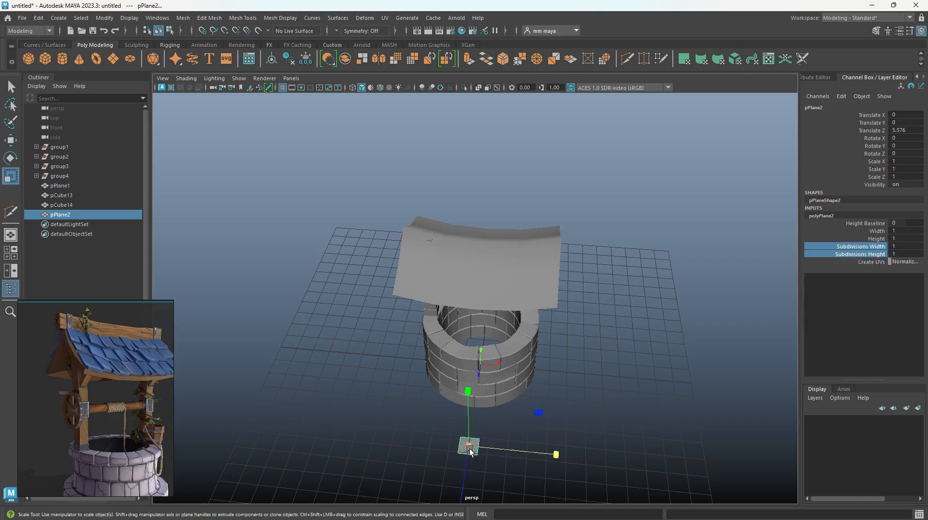
drag(470, 446, 476, 453)
key(w)
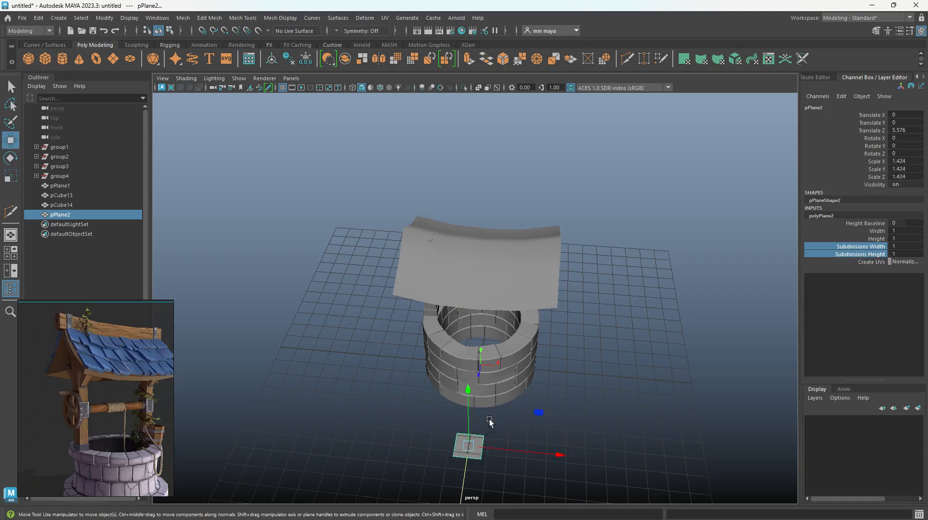
Step: Extrude the plane's face upward into a thin slab and delete the slab's bottom face
key(f)
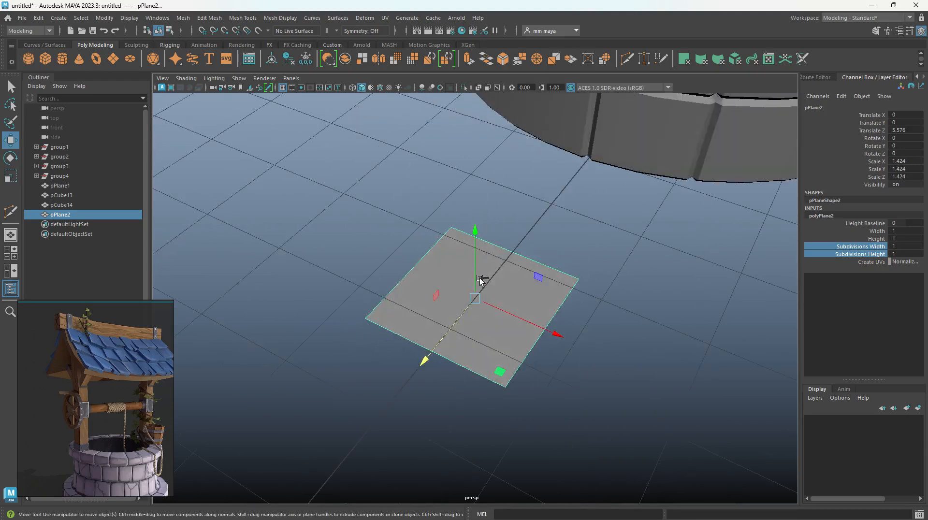
key(ctrl+e)
drag(475, 277, 472, 254)
alt+drag(473, 372, 465, 299)
key(w)
click(466, 300)
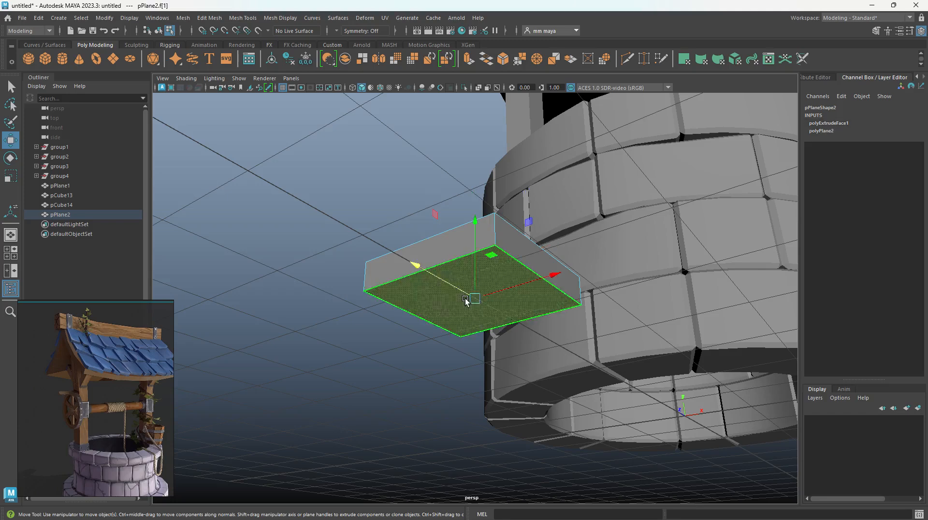
key(Delete)
Step: Scale down the slab's top face to taper the sides of the roof tile
alt+drag(478, 268, 487, 323)
click(487, 323)
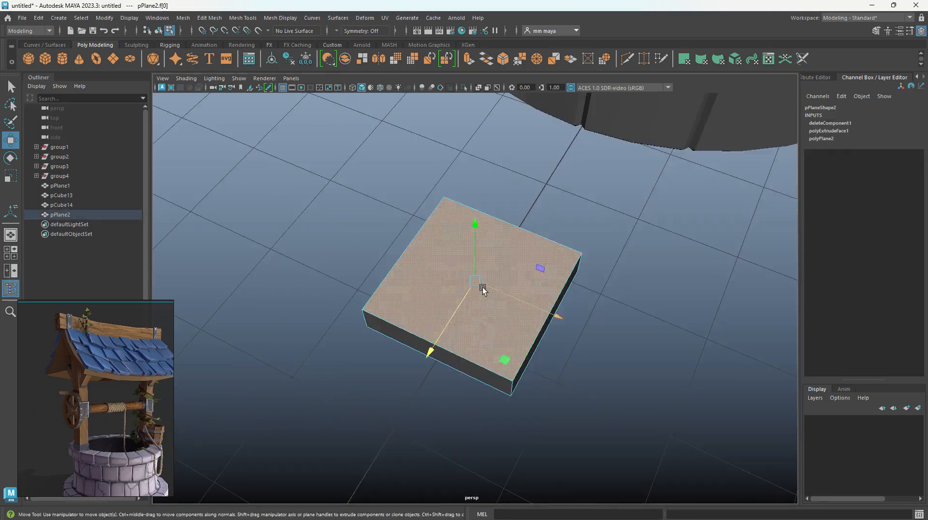
key(r)
drag(475, 285, 476, 258)
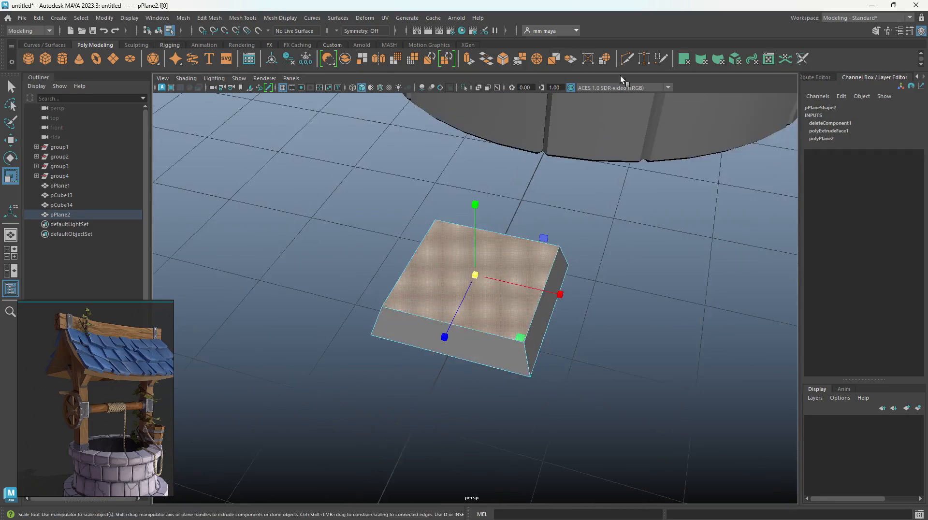
Step: Finish dividing the tile by adding a 50% edge loop on each side of its lengthwise center loop
key(w)
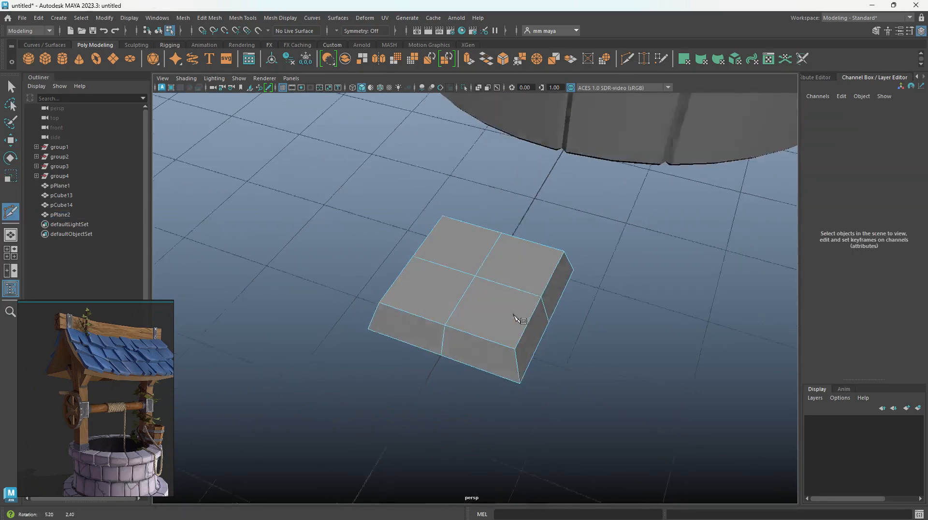
alt+drag(501, 313, 418, 283)
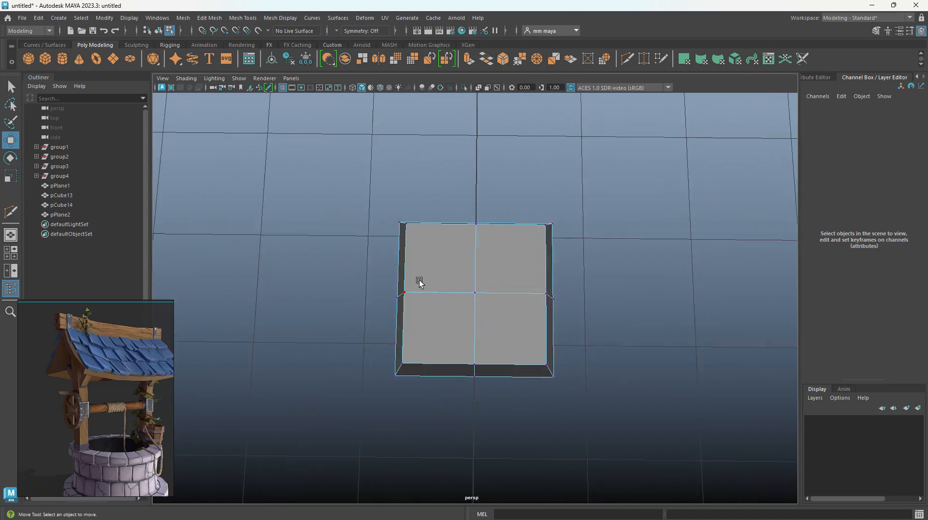
key(y)
ctrl+click(509, 293)
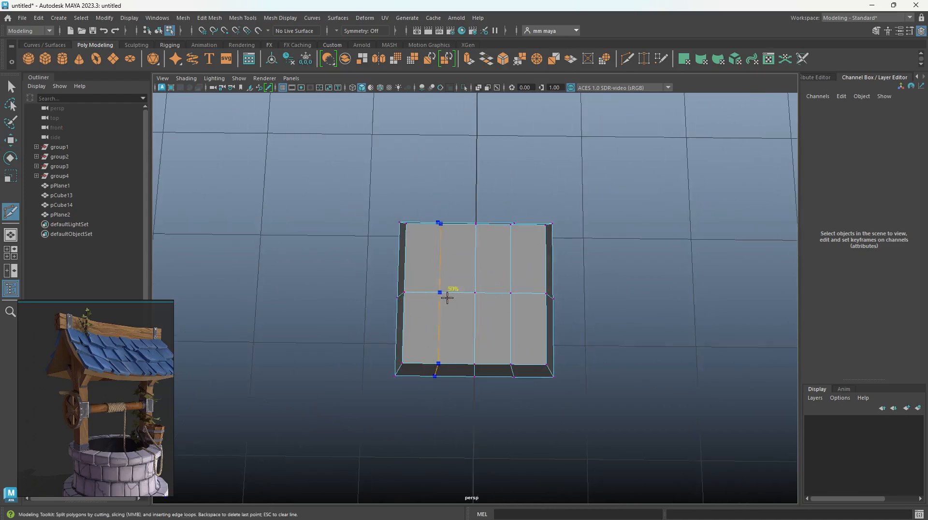
key(w)
Step: Narrow the tile in X by moving its two outer vertex columns on each side inward, comparing it with the reference tiles
alt+drag(504, 300, 506, 373)
alt+drag(451, 317, 410, 359)
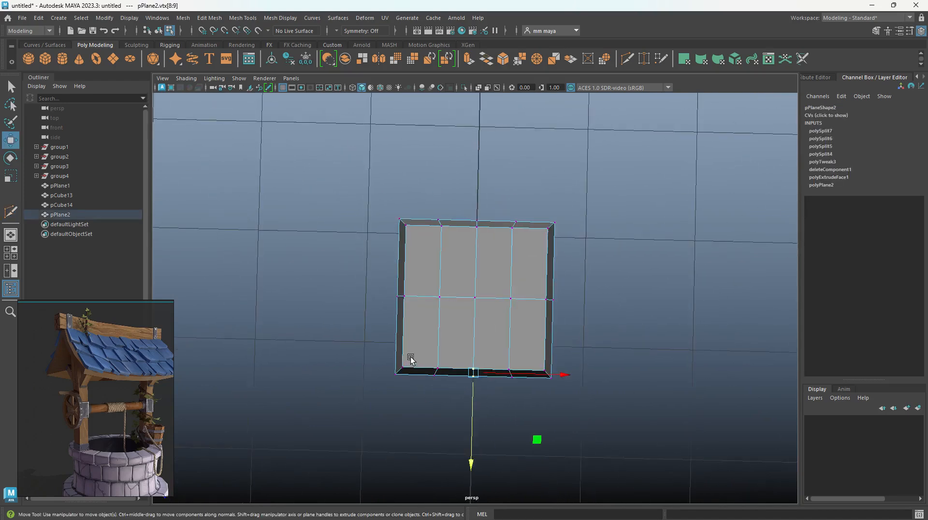
drag(353, 182, 604, 439)
key(r)
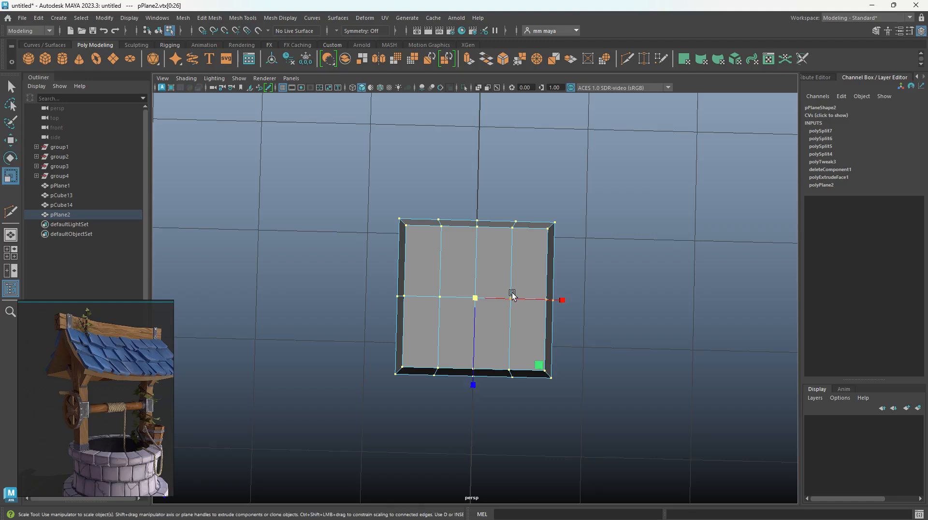
scroll(136, 356, up, 3)
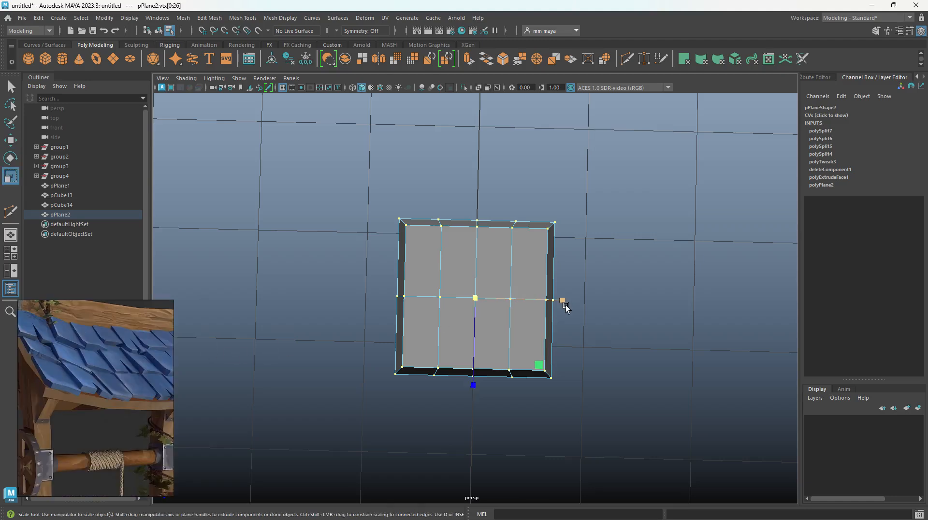
key(w)
drag(489, 182, 666, 490)
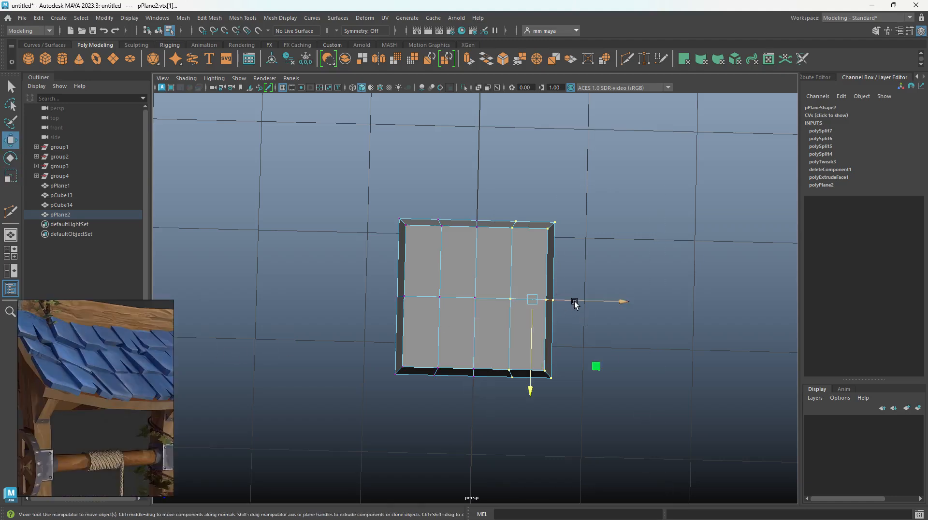
drag(573, 302, 563, 303)
drag(384, 175, 478, 432)
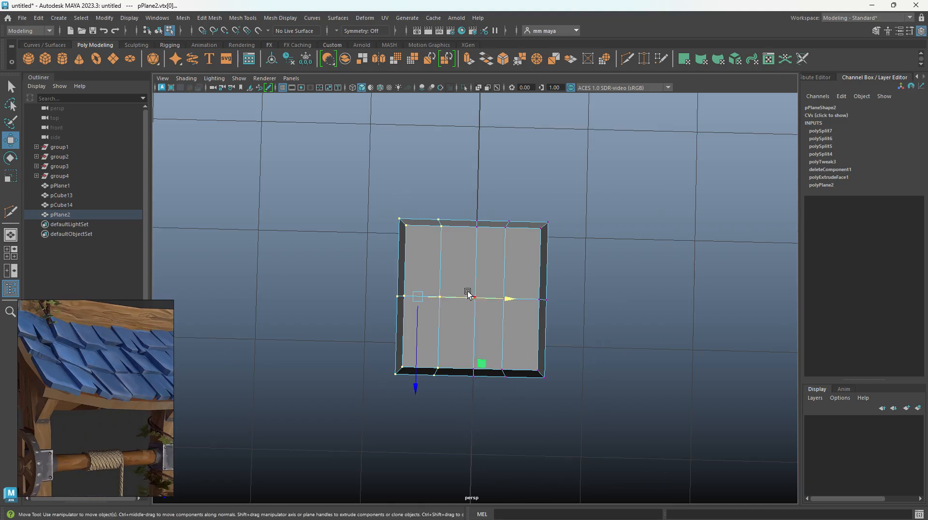
drag(463, 296, 472, 296)
Step: Scale the tile's three middle vertex columns outward in X to even their spacing, then return to object mode
drag(425, 205, 517, 432)
key(r)
drag(562, 301, 575, 304)
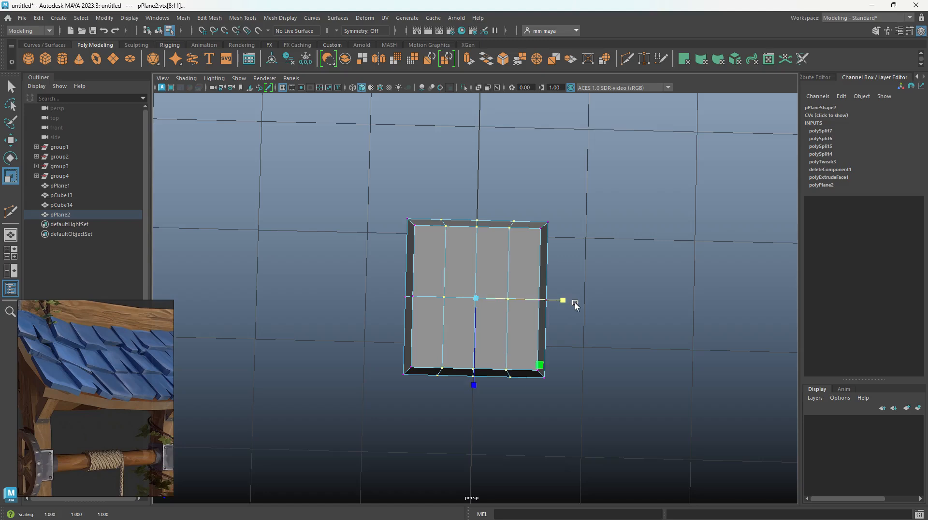
key(w)
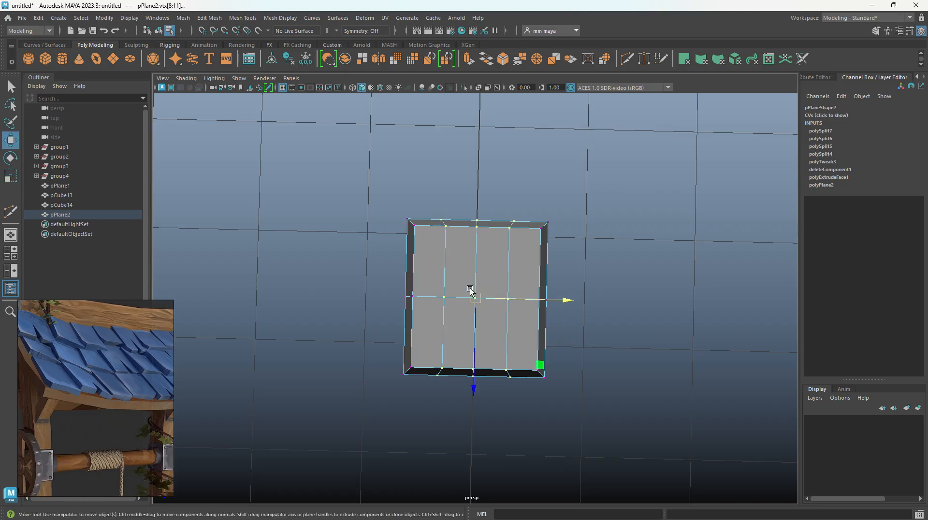
right_drag(470, 290, 630, 177)
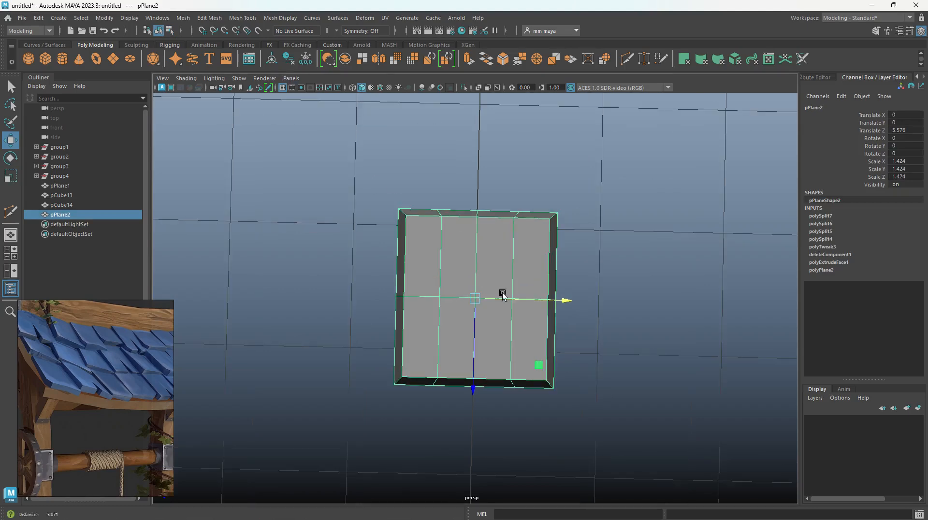
Step: Flatten the roof tile by scaling it to about 0.79 in Y
scroll(501, 294, up, 2)
key(space)
key(space)
alt+drag(577, 283, 545, 242)
alt+drag(546, 275, 483, 251)
key(r)
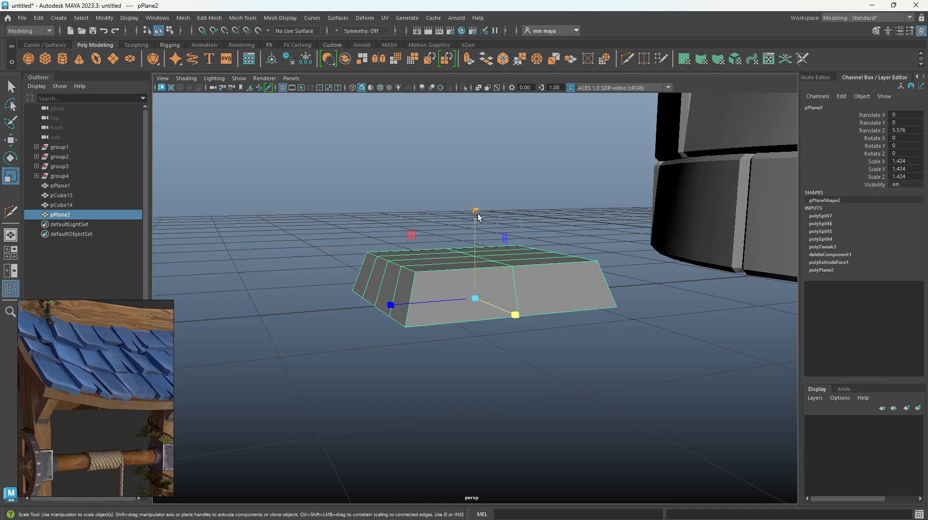
drag(477, 211, 480, 249)
key(w)
Step: Slope the tile's top by lowering the upper vertices at the end nearest the well in Y, then return to object mode
alt+drag(512, 289, 493, 283)
right_drag(493, 283, 401, 267)
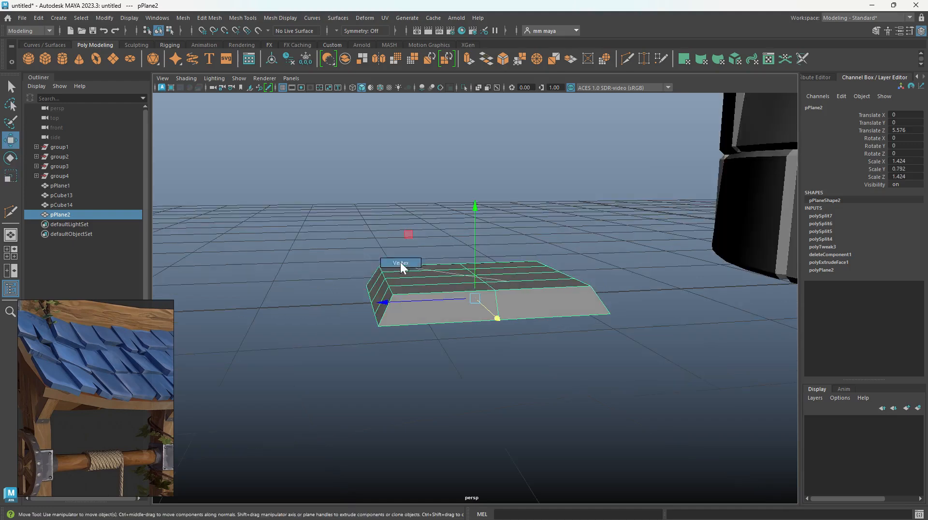
alt+drag(510, 300, 470, 285)
drag(569, 276, 569, 277)
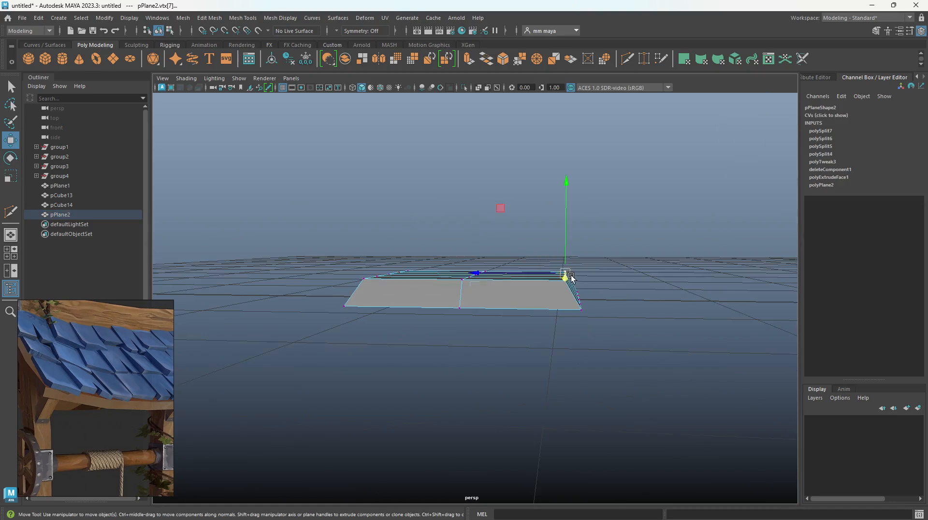
drag(563, 245, 547, 281)
key(ctrl+z)
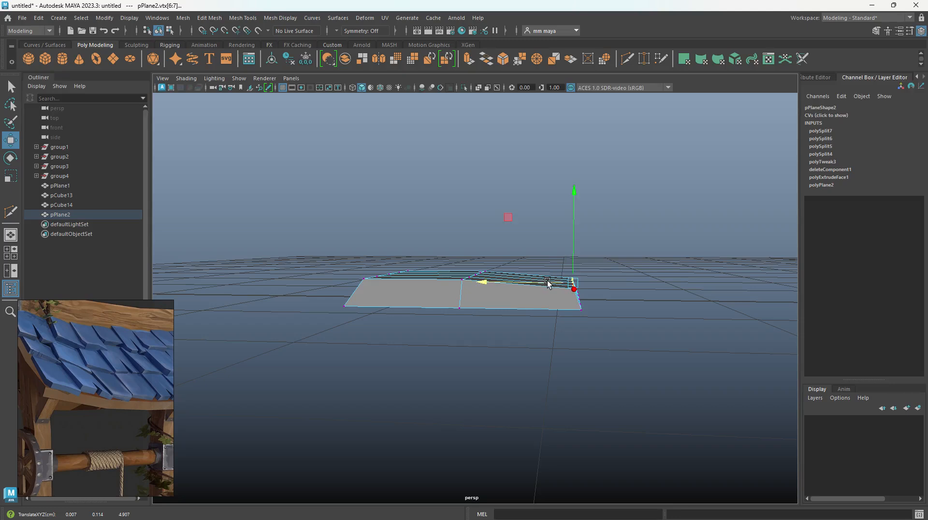
drag(571, 250, 571, 255)
alt+drag(528, 281, 464, 281)
drag(474, 241, 474, 246)
alt+drag(473, 246, 513, 299)
key(F8)
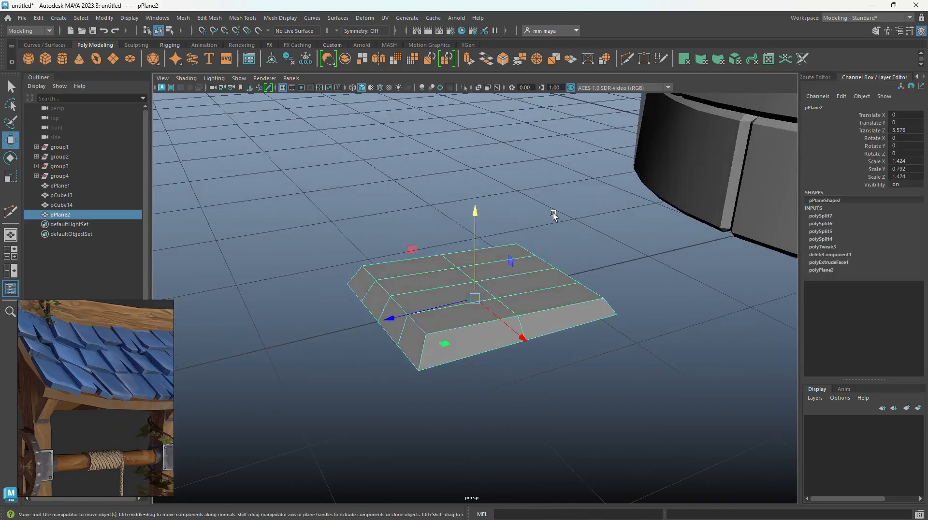
Step: Duplicate the tile twice, placing one copy on each side of it in a row at Z 4.193 and Z 6.872
alt+drag(553, 214, 553, 285)
key(F8)
key(F8)
key(ctrl+d)
click(438, 321)
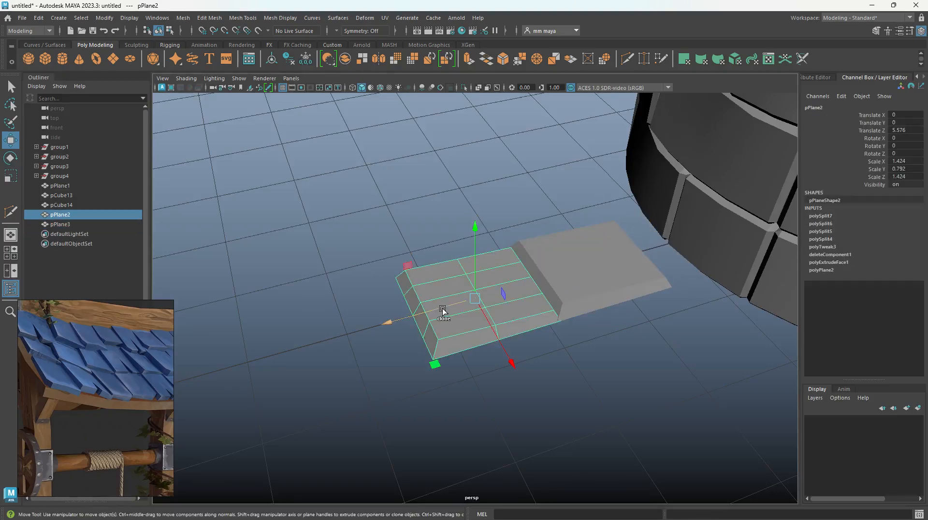
key(ctrl+d)
drag(441, 308, 447, 290)
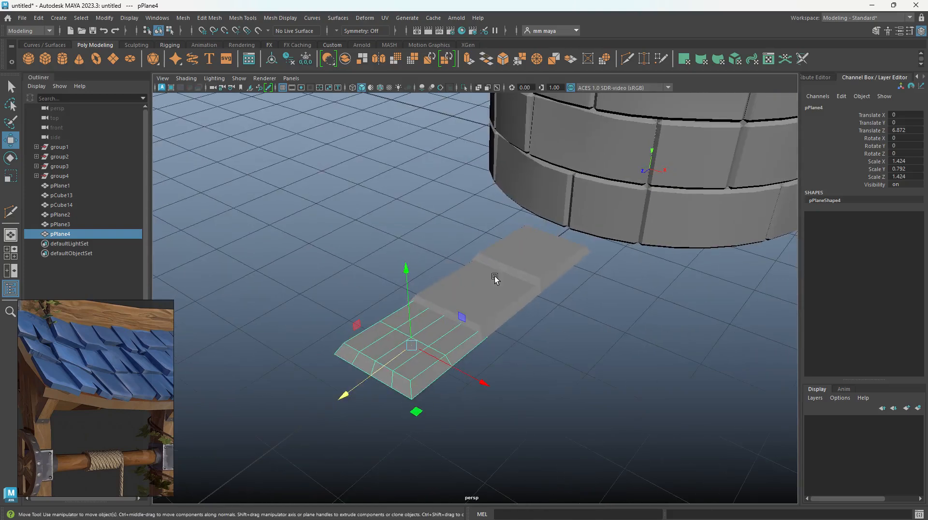
Step: Try moving the middle tile and the one nearest the well along Z towards the well
scroll(483, 271, down, 6)
alt+middle_drag(555, 190, 523, 248)
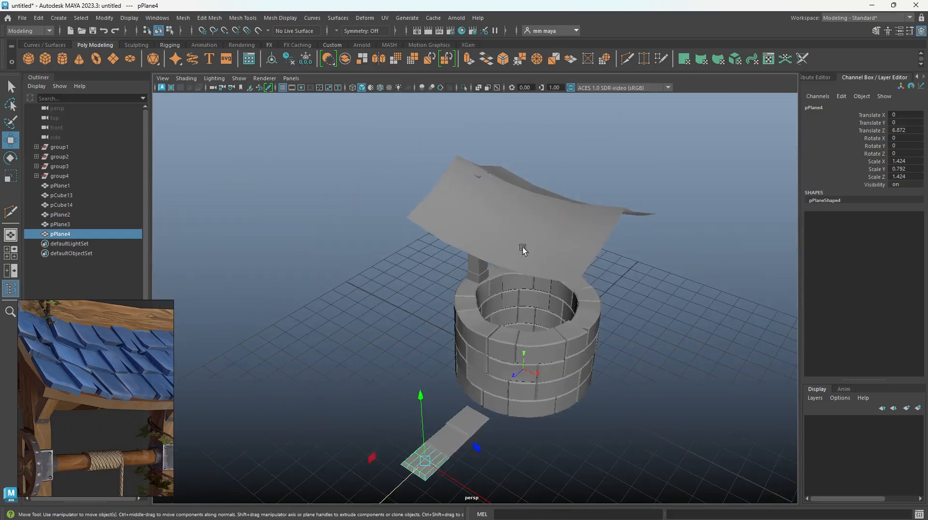
click(535, 260)
alt+drag(523, 248, 471, 292)
alt+middle_drag(407, 419, 438, 310)
alt+right_drag(438, 310, 511, 447)
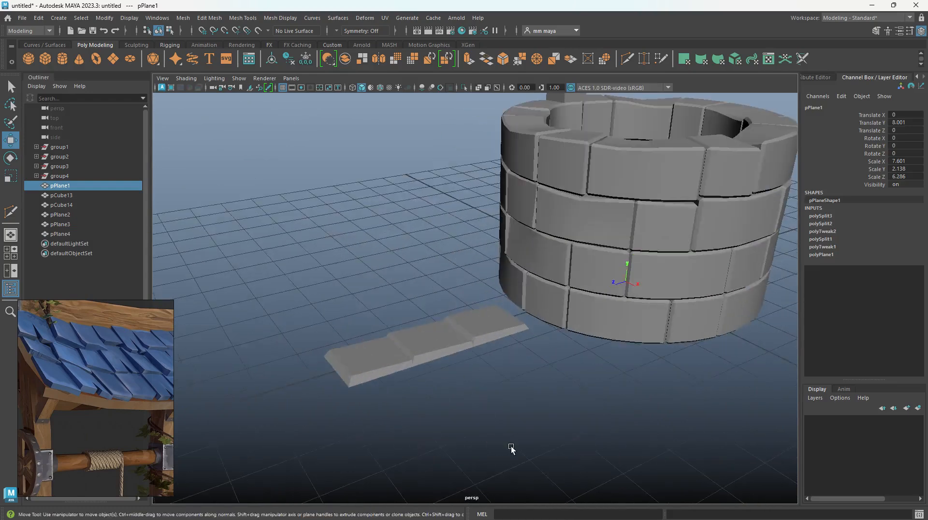
mouse_move(460, 303)
alt+mouse_down()
mouse_move(451, 352)
mouse_move(444, 312)
alt+mouse_up()
alt+right_drag(445, 311, 451, 384)
drag(438, 317, 466, 383)
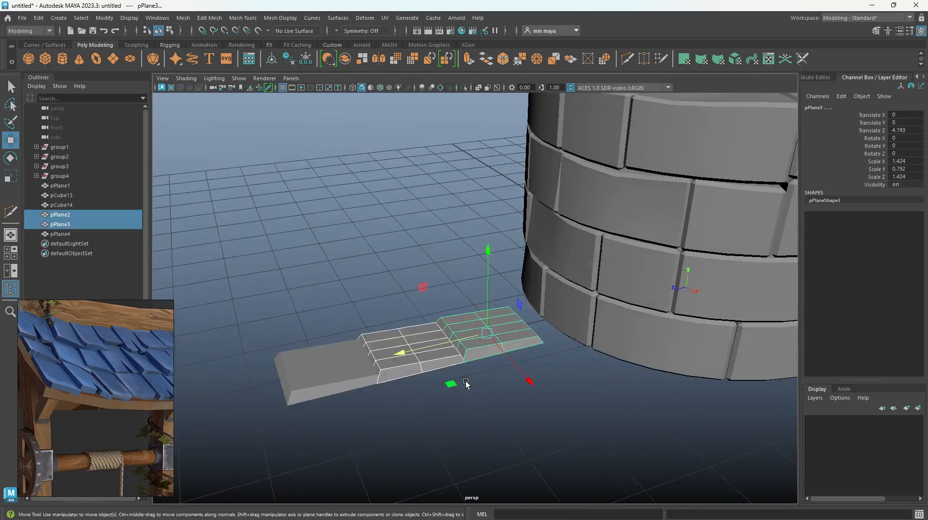
alt+right_drag(466, 384, 461, 410)
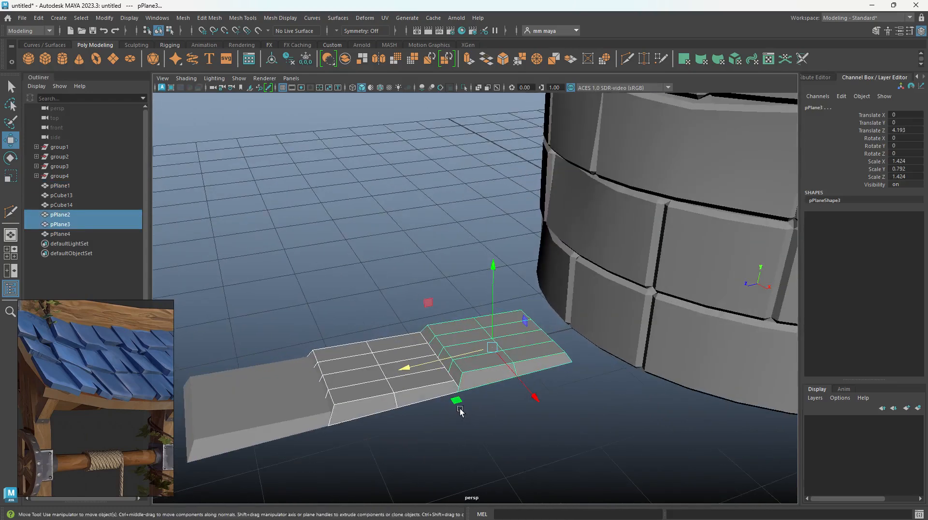
alt+drag(460, 411, 477, 409)
middle_drag(453, 402, 511, 372)
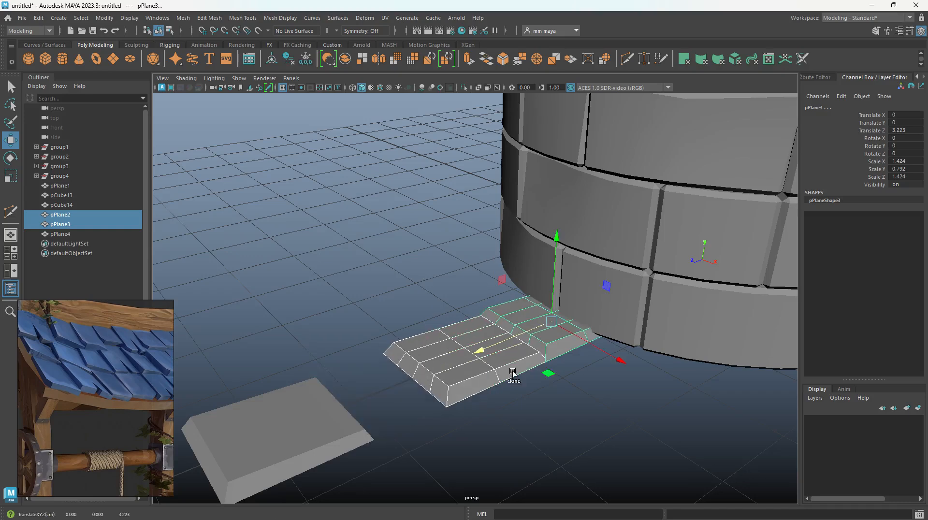
key(ctrl+z)
Step: Make the middle tile irregular by pushing a pair of front-edge vertices inward in Z and lowering an inner top vertex
alt+middle_drag(422, 414, 505, 356)
shift+click(400, 362)
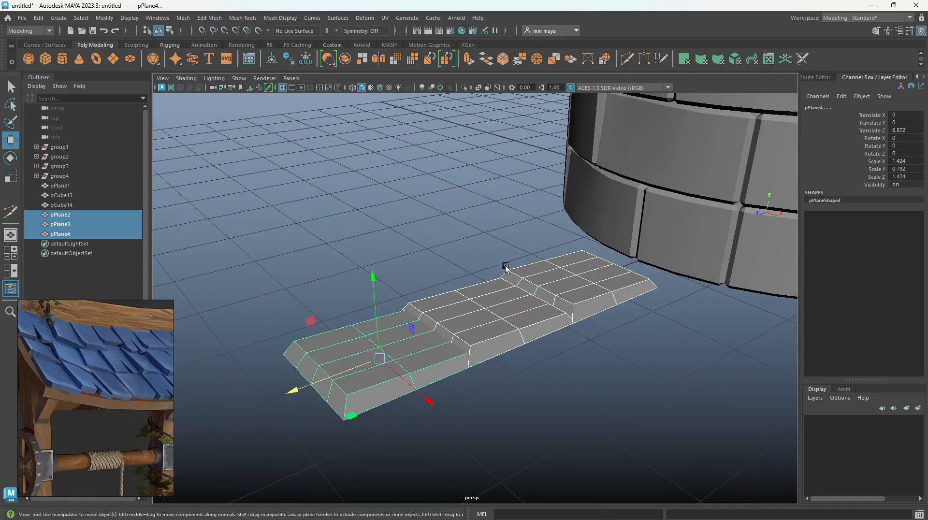
right_drag(497, 280, 412, 239)
alt+drag(396, 326, 434, 372)
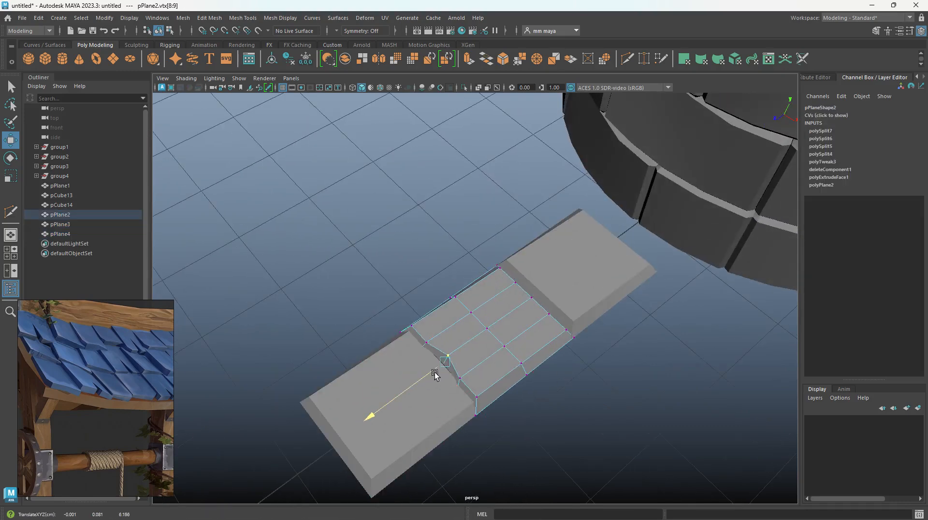
alt+middle_drag(463, 382, 456, 342)
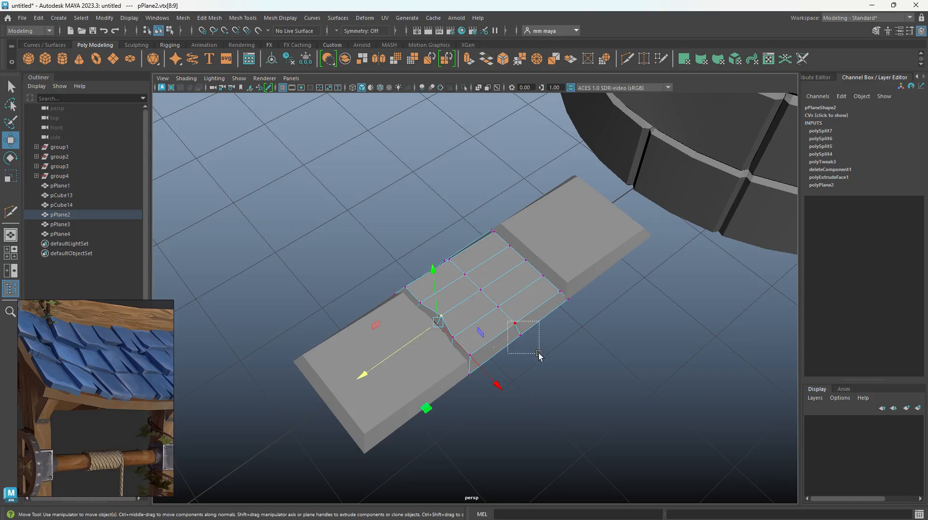
drag(539, 354, 539, 355)
click(560, 292)
drag(574, 303, 485, 279)
click(525, 259)
key(q)
key(w)
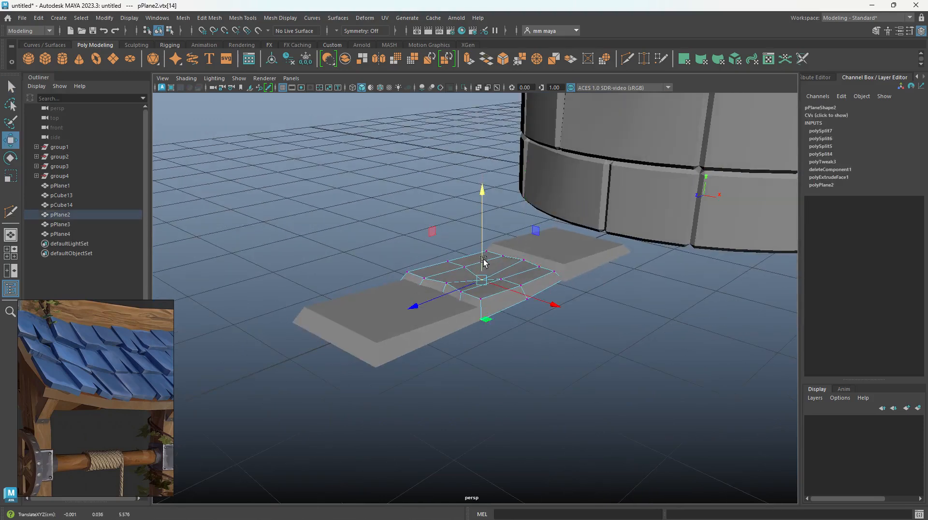
Step: Deform the outermost tile by lowering front and inner top vertices and shifting a front vertex pair in Z, then return to object mode
click(380, 319)
right_drag(381, 319, 321, 325)
click(336, 323)
drag(335, 308, 340, 315)
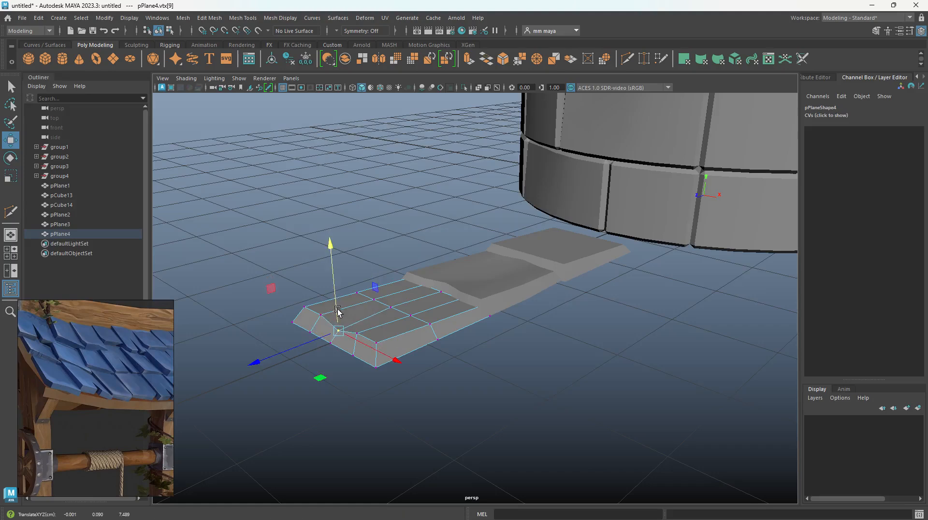
key(q)
key(w)
drag(392, 290, 393, 296)
key(q)
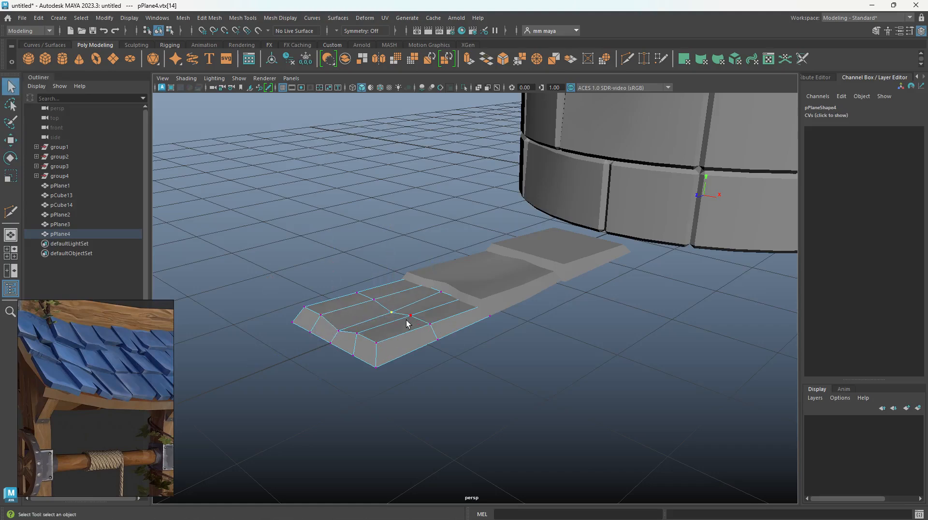
alt+drag(329, 320, 304, 393)
key(w)
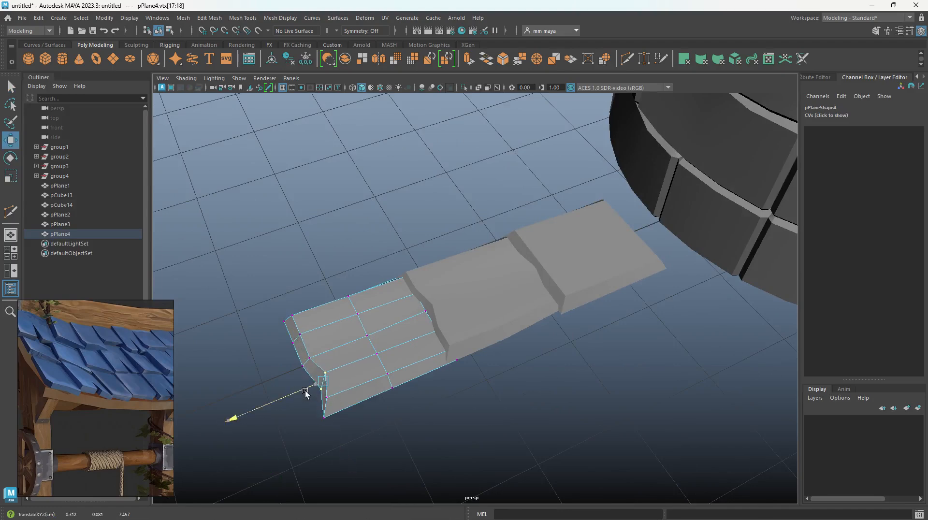
right_drag(314, 382, 367, 355)
Step: Shift a front edge of the tile nearest the well along Z, then return the tiles to object mode and deselect them
click(568, 287)
alt+drag(568, 287, 549, 289)
right_drag(546, 276, 525, 237)
click(532, 251)
click(526, 258)
drag(511, 259, 515, 258)
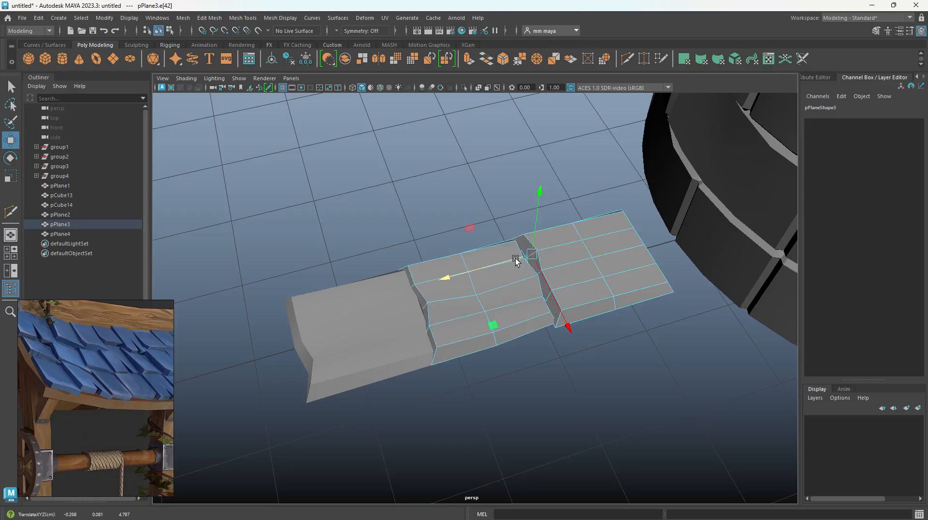
right_drag(522, 286, 539, 277)
alt+drag(538, 277, 556, 327)
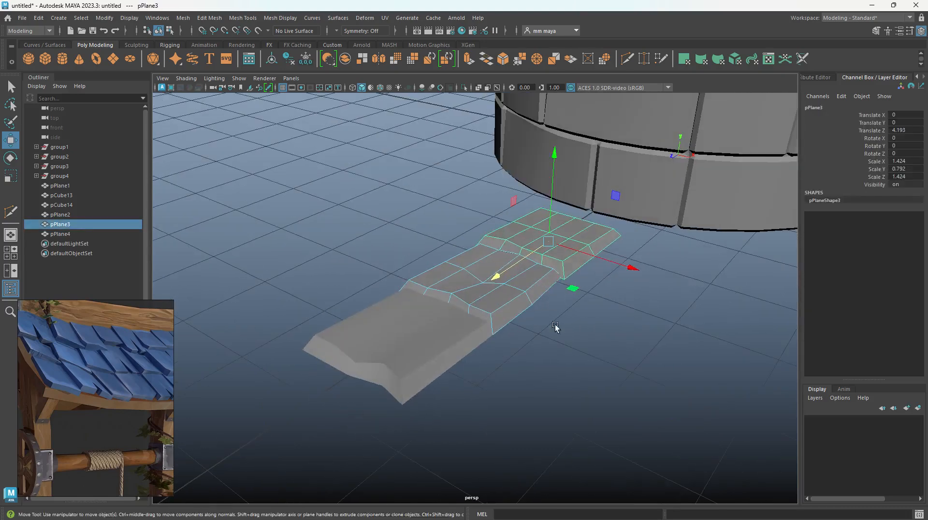
click(555, 327)
right_drag(516, 290, 536, 279)
click(575, 378)
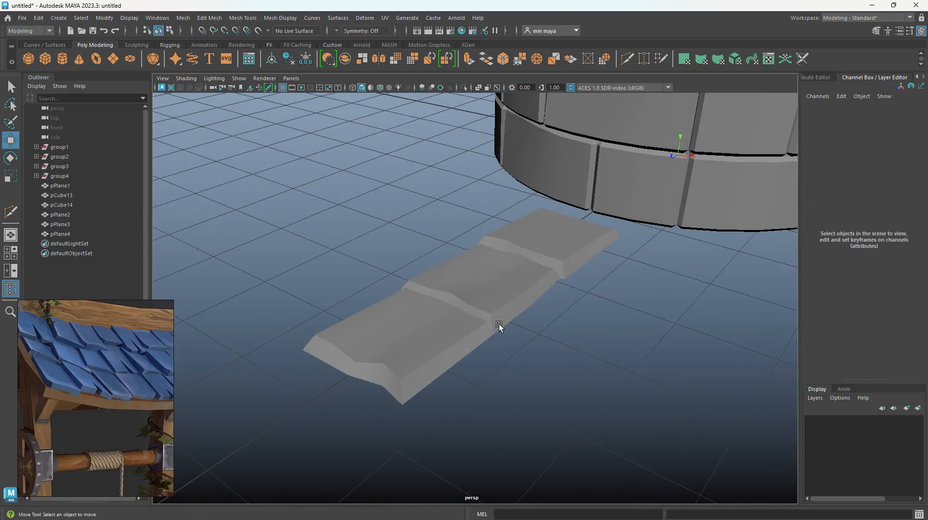
Step: Select all three roof tiles and harden their edges
drag(418, 229, 557, 431)
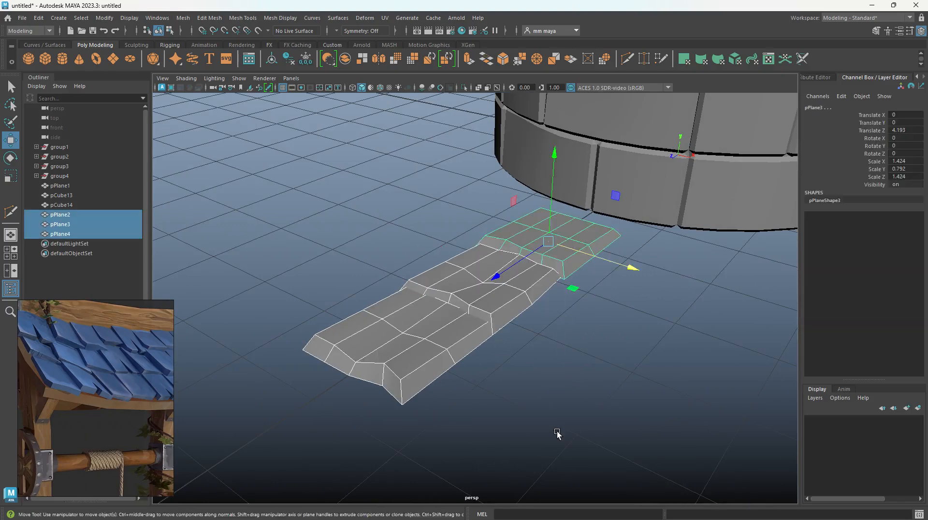
click(288, 22)
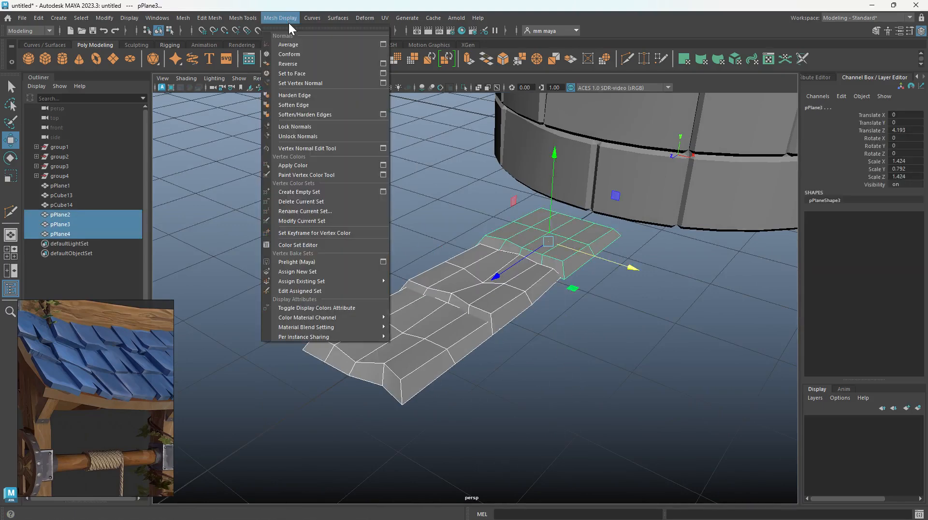
click(312, 95)
click(322, 189)
scroll(461, 303, down, 10)
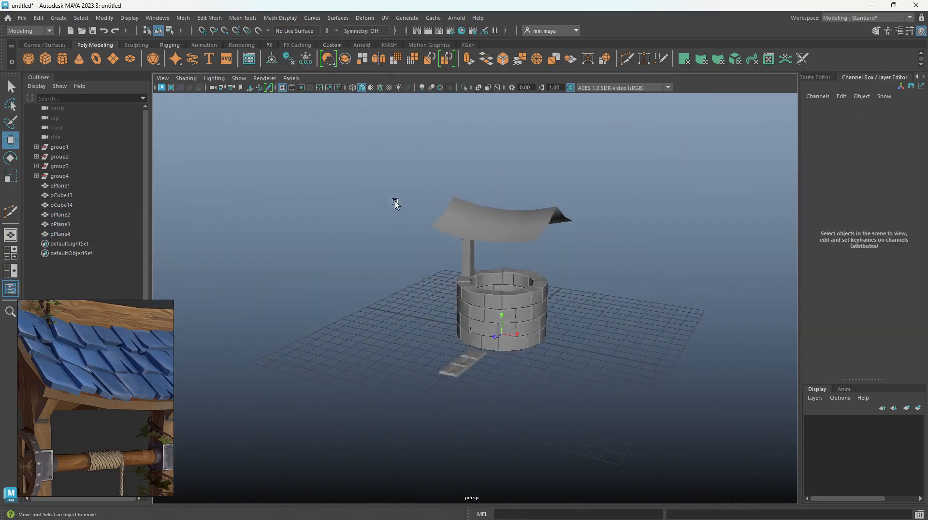
Step: Select the whole well model with its roof, post and tiles, harden all edges and clear the selection
drag(395, 204, 667, 415)
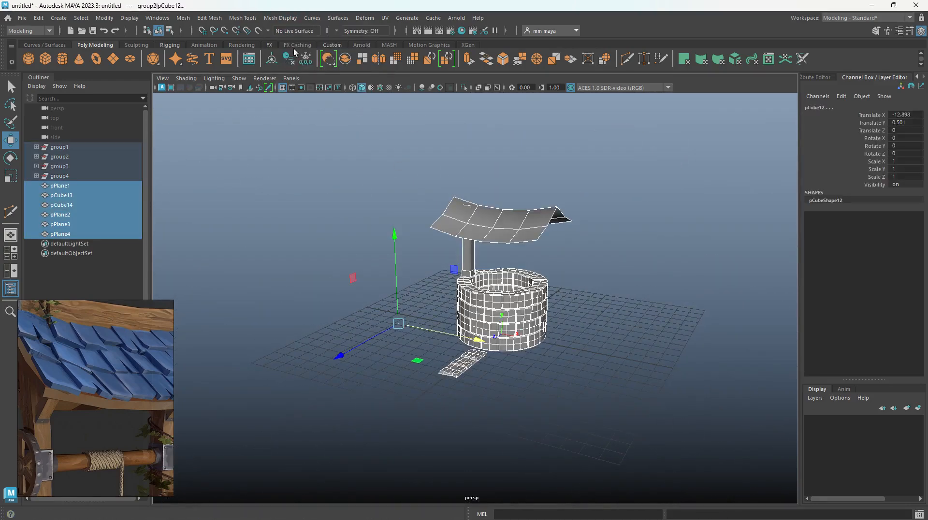
click(281, 18)
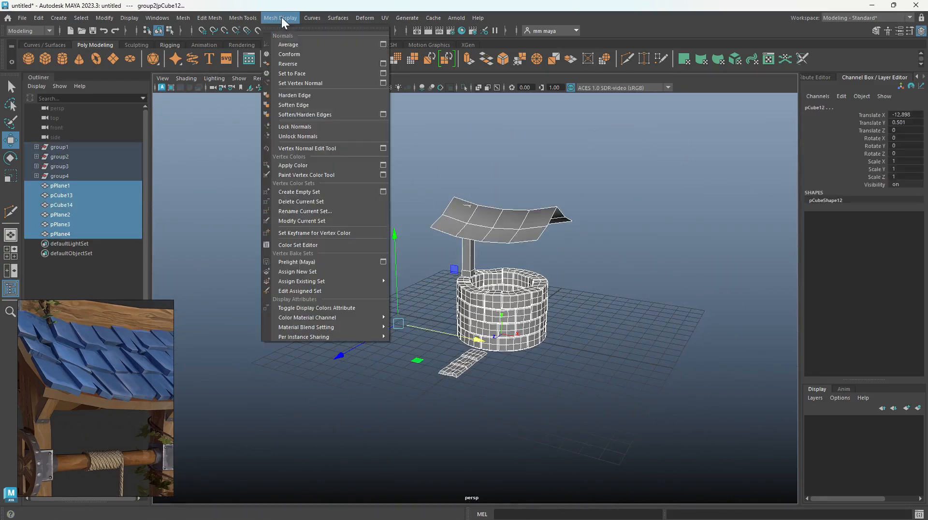
click(302, 96)
click(326, 185)
Step: Move the three tiles up to the roof and inward, placing the tile nearest the center at Y 8.227 and Z 0.801
scroll(326, 185, up, 5)
alt+drag(437, 294, 464, 439)
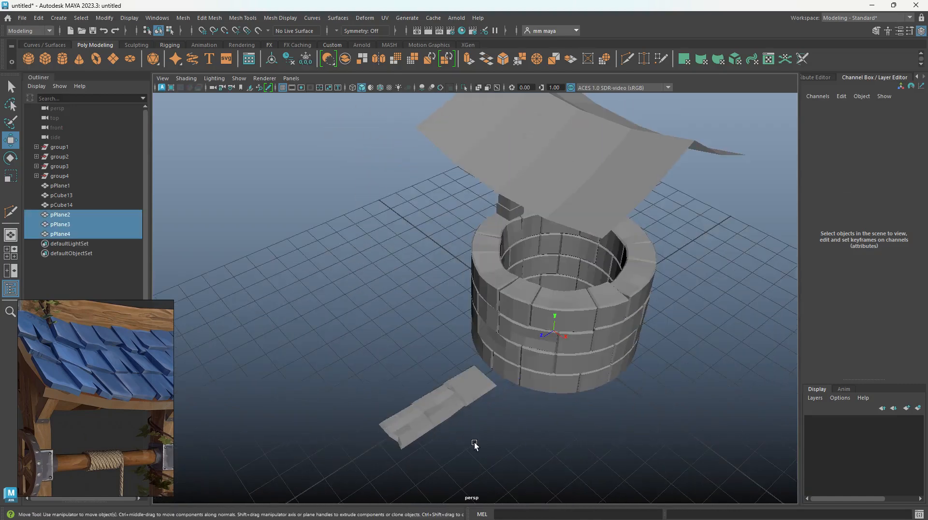
key(r)
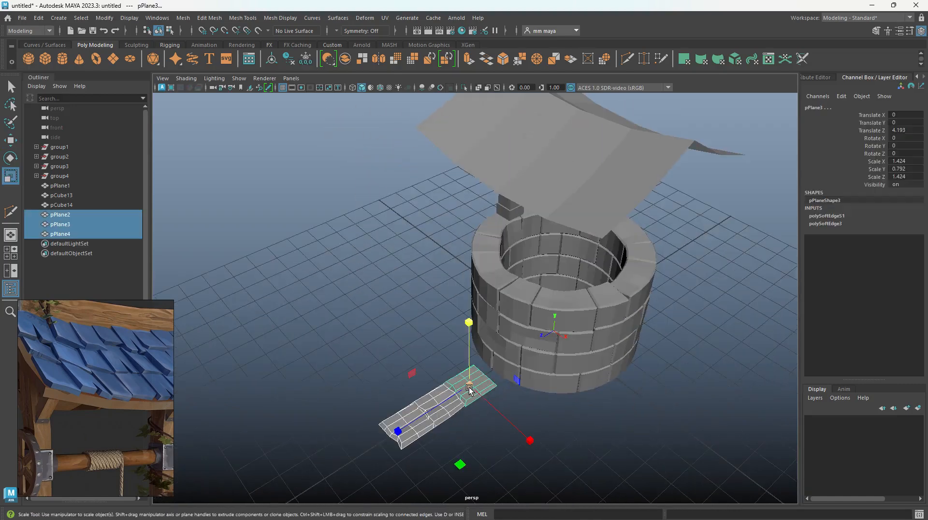
scroll(469, 388, down, 5)
key(w)
drag(470, 344, 471, 163)
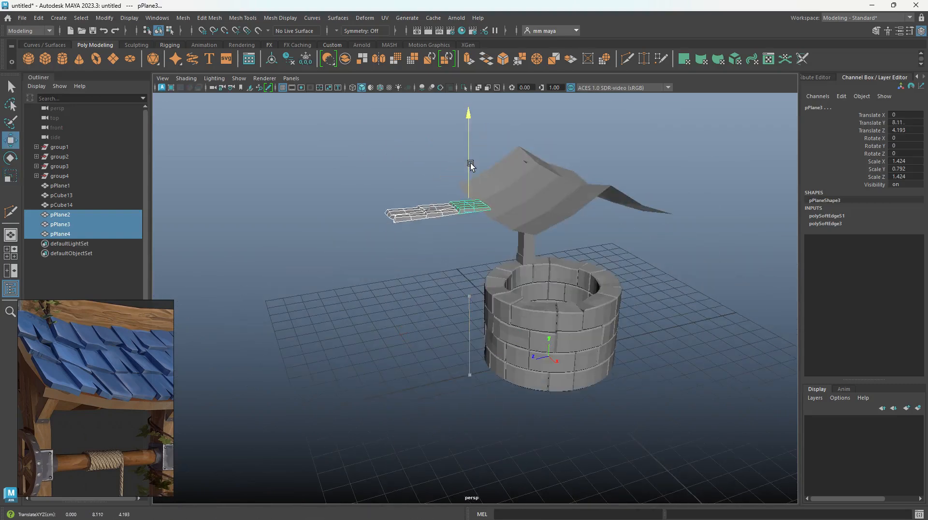
drag(435, 207, 503, 201)
alt+drag(503, 201, 512, 227)
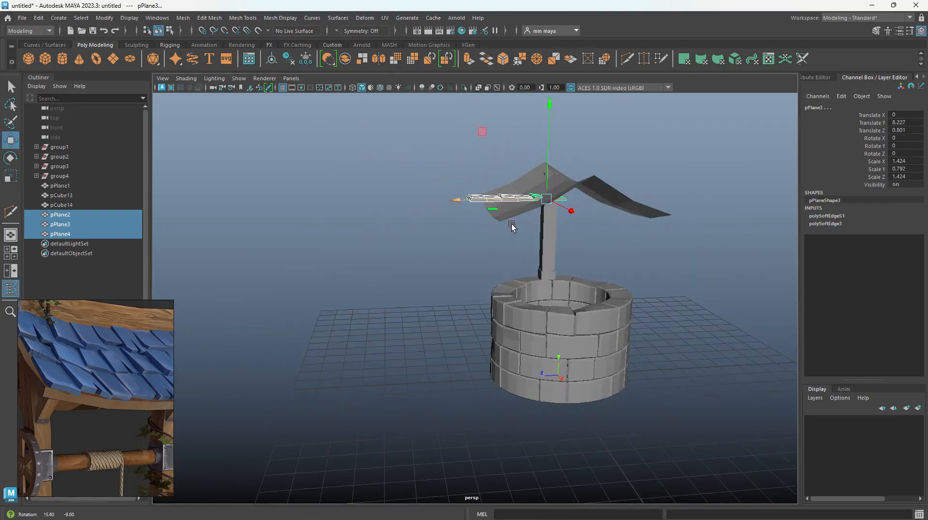
Step: Switch to the side view in wireframe and raise the three tiles above the roof, to Y 9.469
key(space)
key(space)
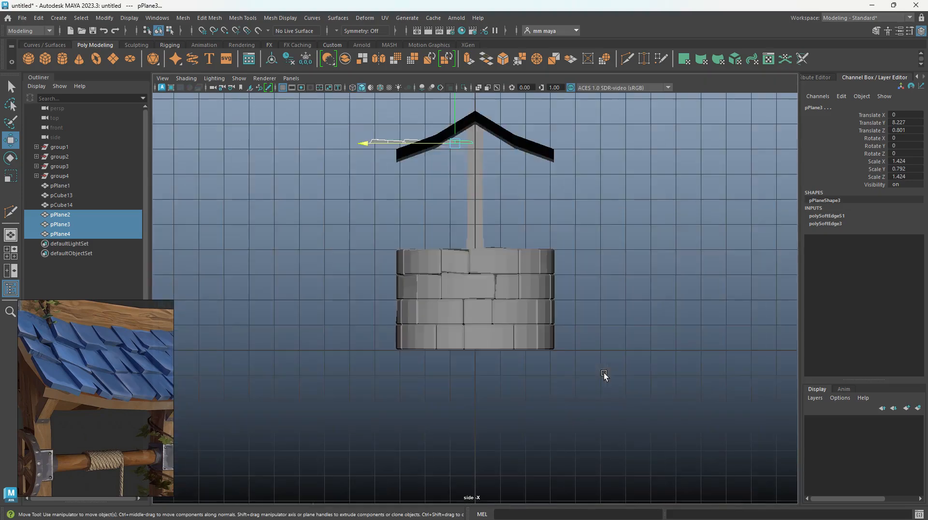
scroll(512, 385, up, 6)
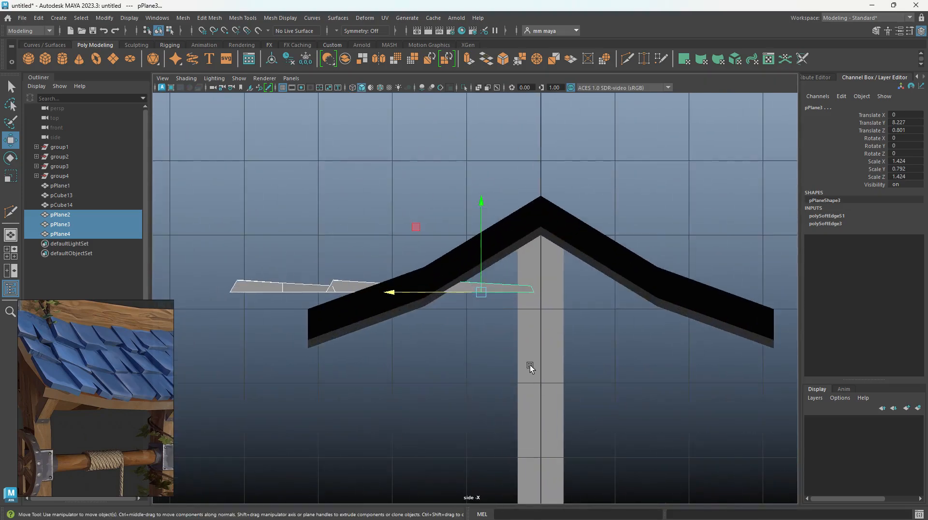
scroll(530, 365, up, 1)
key(4)
key(e)
key(w)
drag(483, 278, 488, 183)
Step: Try rotating the three tiles about 23.6 degrees in X around their individual pivots
key(e)
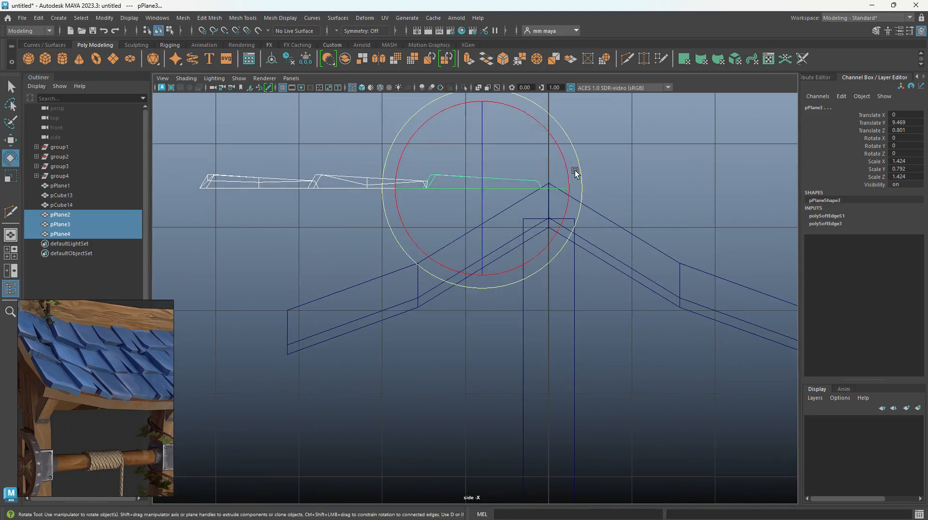
drag(574, 169, 551, 137)
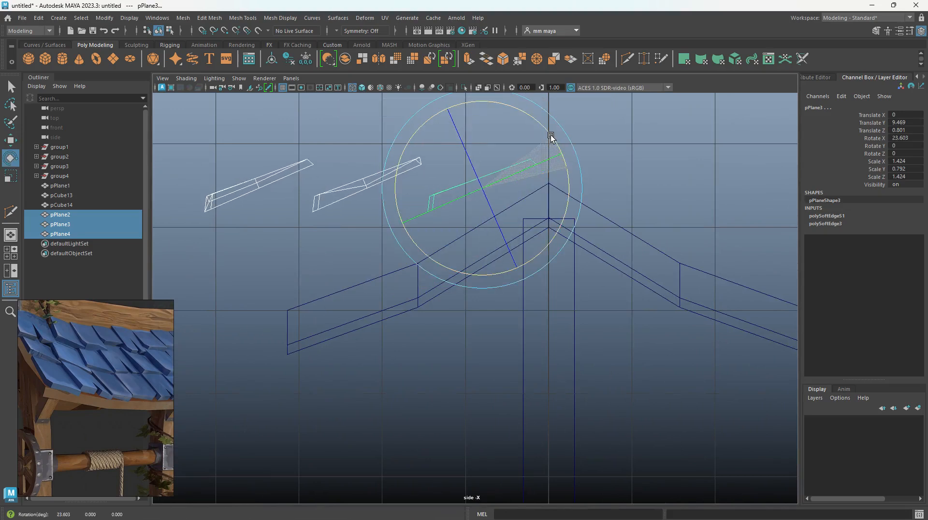
key(ctrl+z)
key(w)
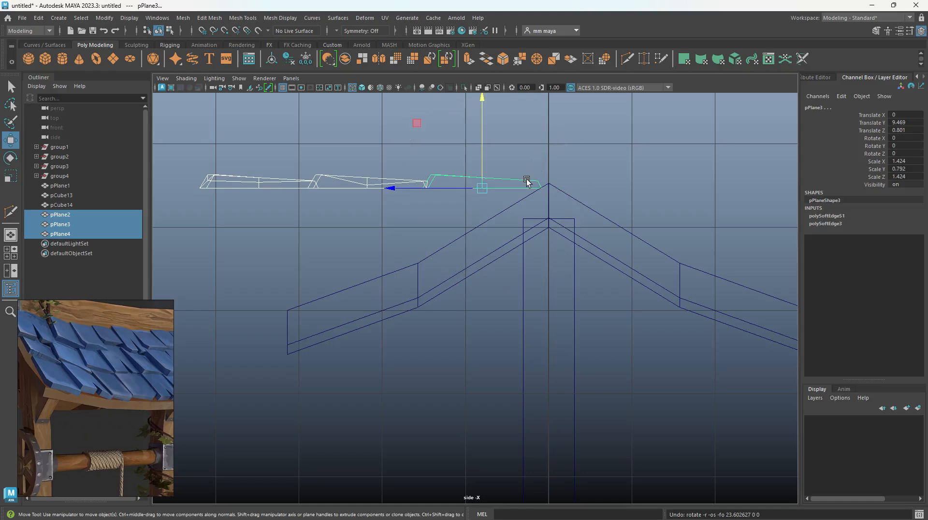
Step: Group the three tiles, rotate the group to match the roof slope in the side view, scale it to 0.874 and place it on the roof
key(ctrl+g)
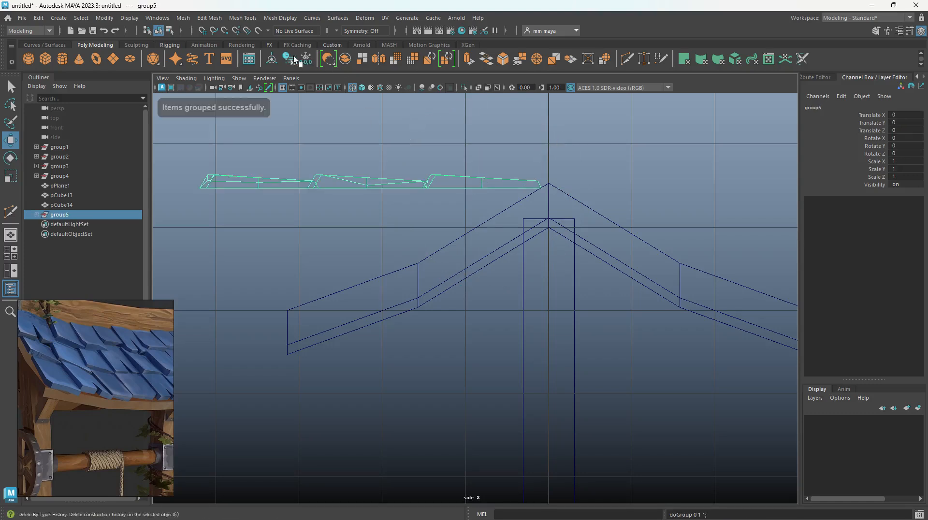
key(e)
drag(451, 149, 425, 124)
key(w)
key(r)
drag(371, 182, 416, 246)
key(w)
key(r)
key(w)
Step: In the perspective view, fit the tile group to the roof's end at translate 3.211, -0.861, -0.523 and rotate 25.148, -4.311, 9.096
key(space)
key(space)
key(f)
scroll(534, 167, down, 4)
alt+drag(539, 237, 609, 257)
drag(476, 238, 485, 254)
drag(545, 332, 630, 301)
key(ctrl+z)
drag(541, 256, 539, 225)
drag(610, 267, 524, 256)
key(e)
key(w)
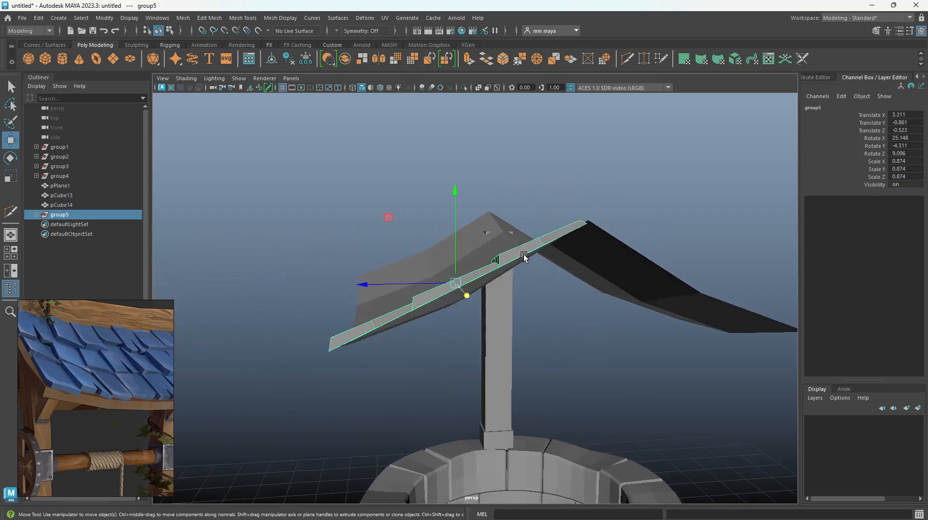
alt+drag(432, 298, 496, 302)
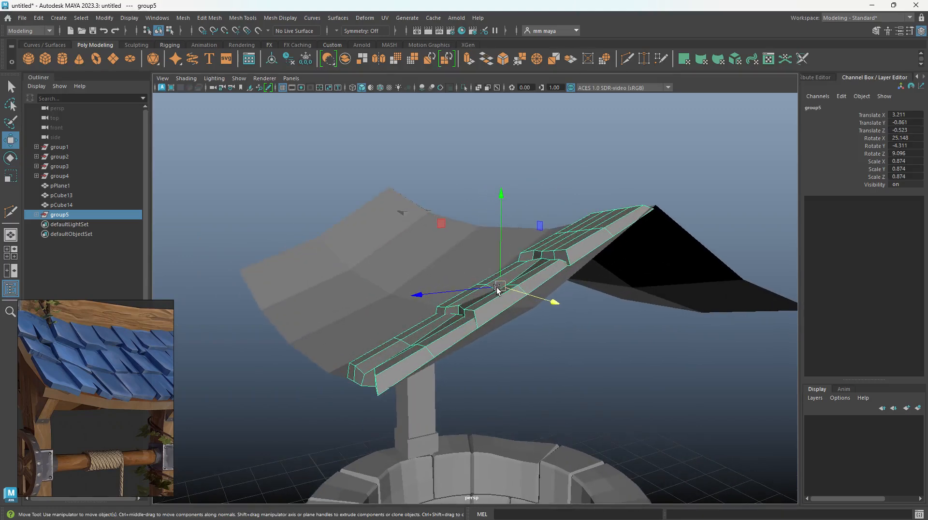
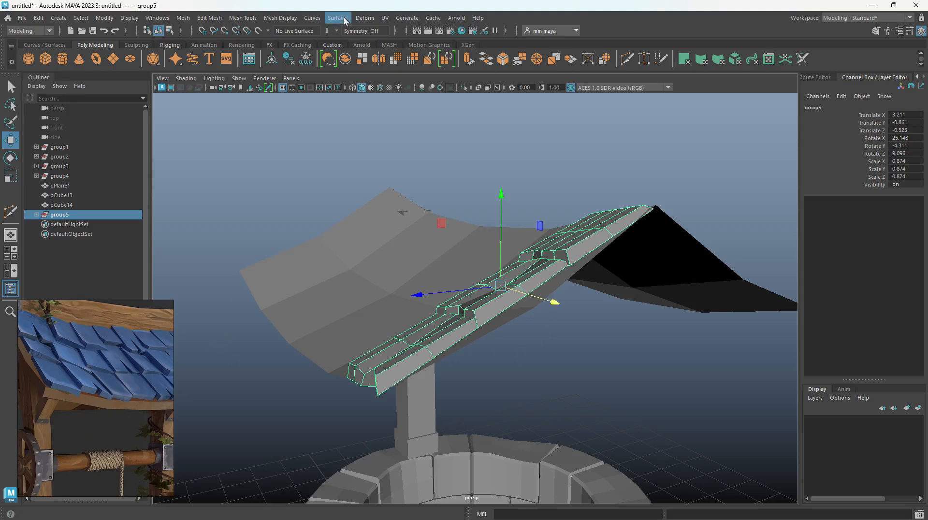
Step: Add a Bend deformer to the tile group and set its curvature to 24.064
click(367, 18)
mouse_move(410, 193)
click(490, 194)
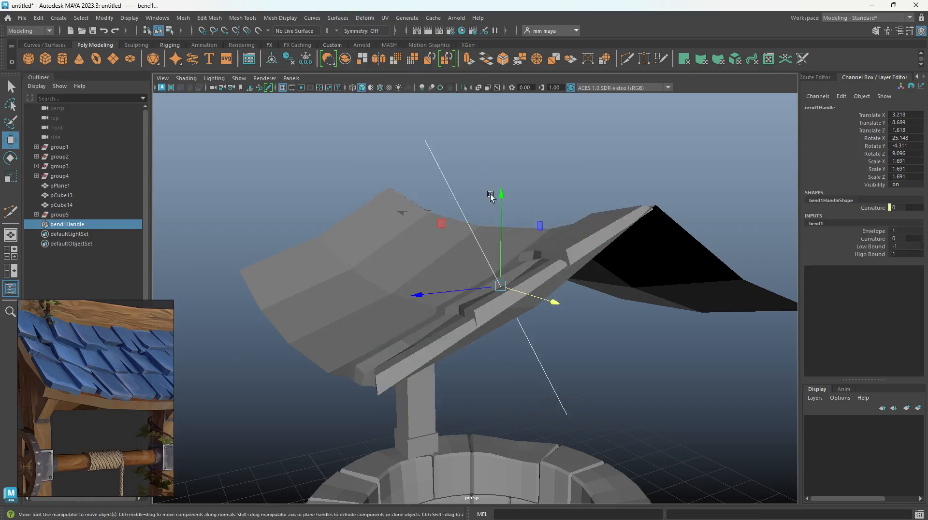
drag(473, 163, 474, 163)
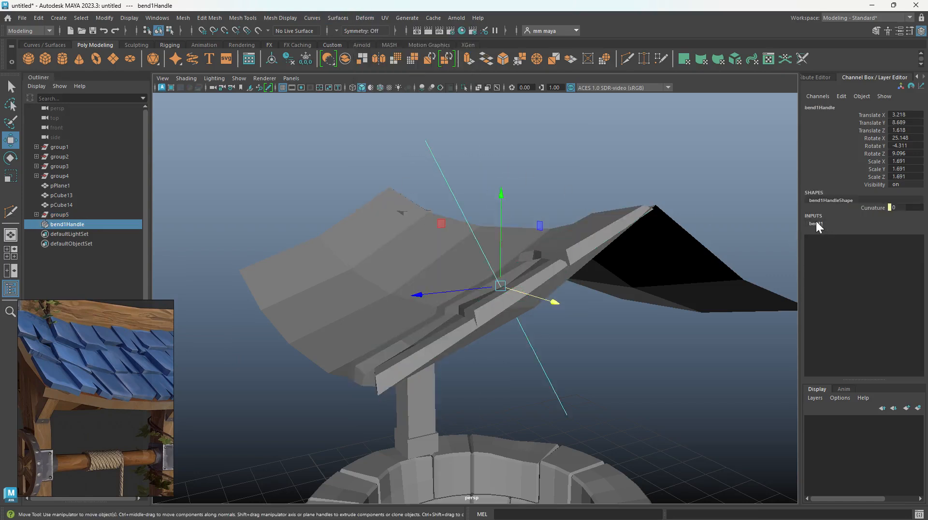
click(816, 225)
click(872, 239)
middle_drag(512, 263, 563, 262)
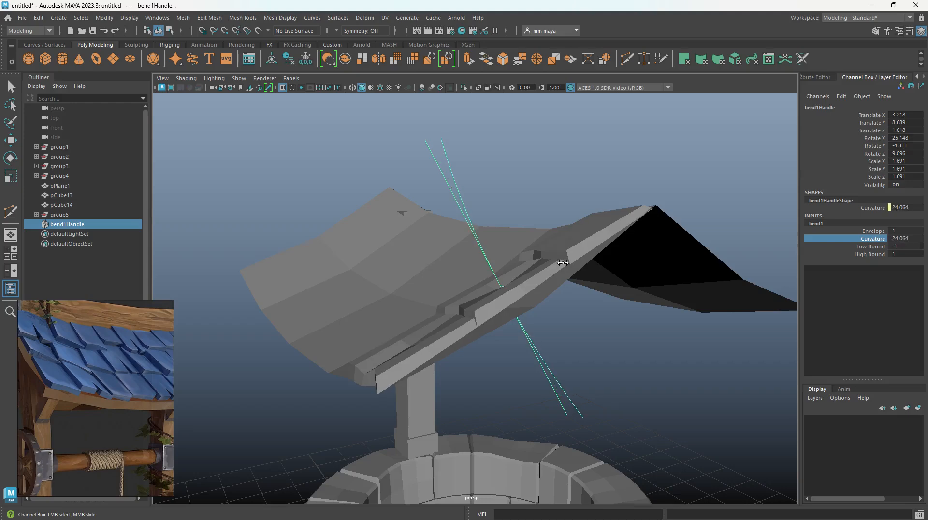
Step: Rotate the bend handle to X 89.856, Y -23.779, Z 101.114 to bend along the roof slope, and reduce the curvature to 14.897
alt+drag(563, 264, 555, 253)
key(e)
drag(594, 286, 484, 341)
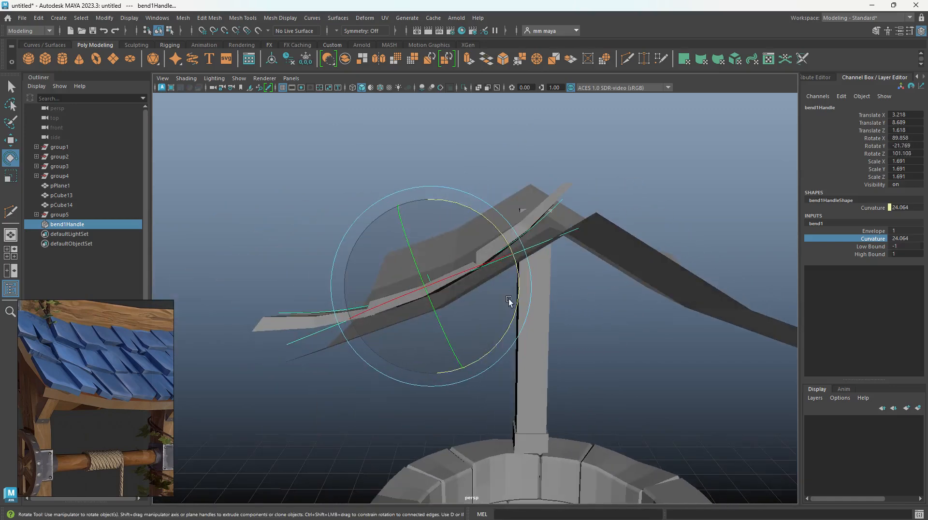
drag(519, 295, 520, 299)
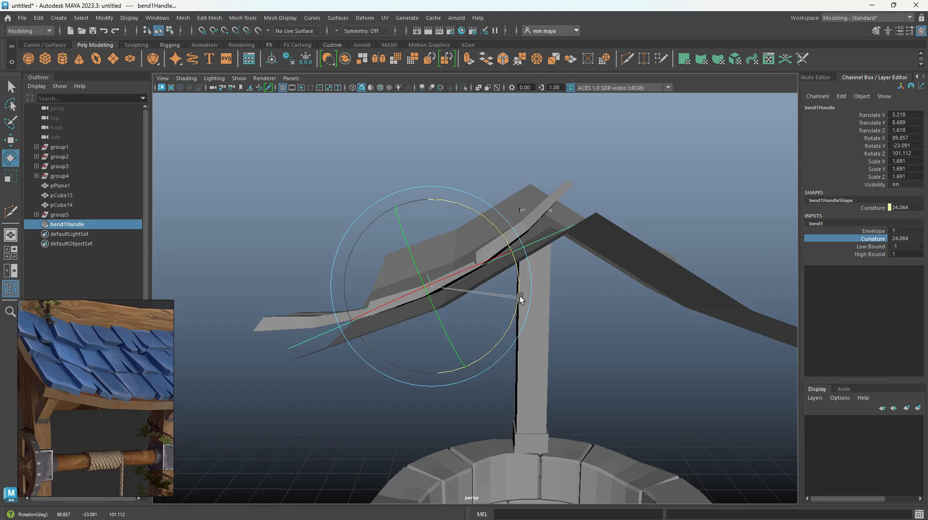
middle_drag(520, 298, 588, 269)
alt+drag(586, 270, 488, 305)
key(w)
Step: Lower the bent tile group onto the roof, to translate Y -1.03
click(68, 215)
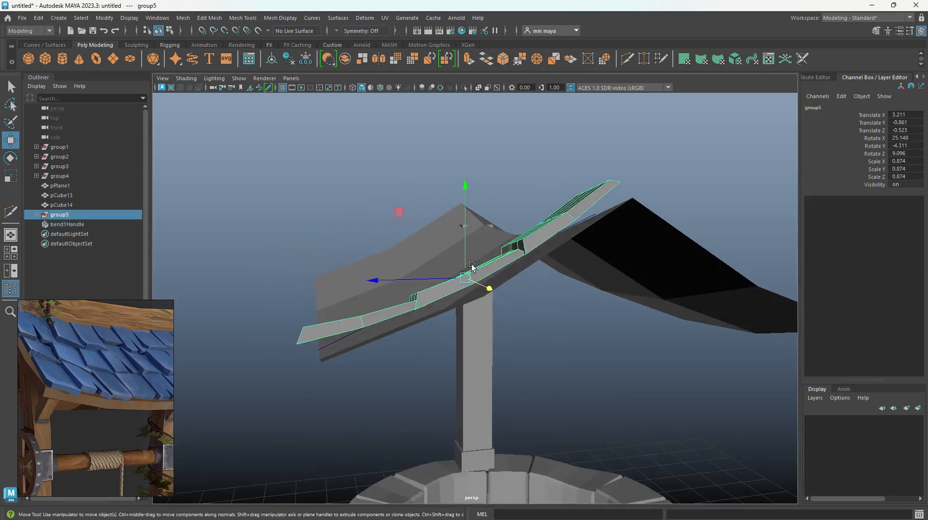
drag(463, 239, 469, 257)
alt+drag(470, 258, 430, 278)
Step: Shift the bend handle to Y 8.633 and Z 1.66 and set the bend curvature to 10.313
click(526, 235)
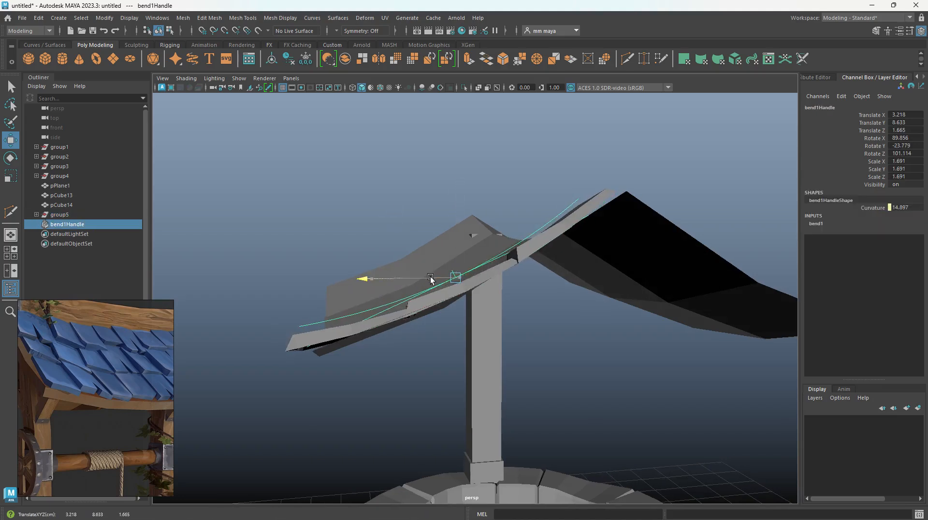
click(816, 223)
click(873, 238)
middle_drag(503, 259, 502, 261)
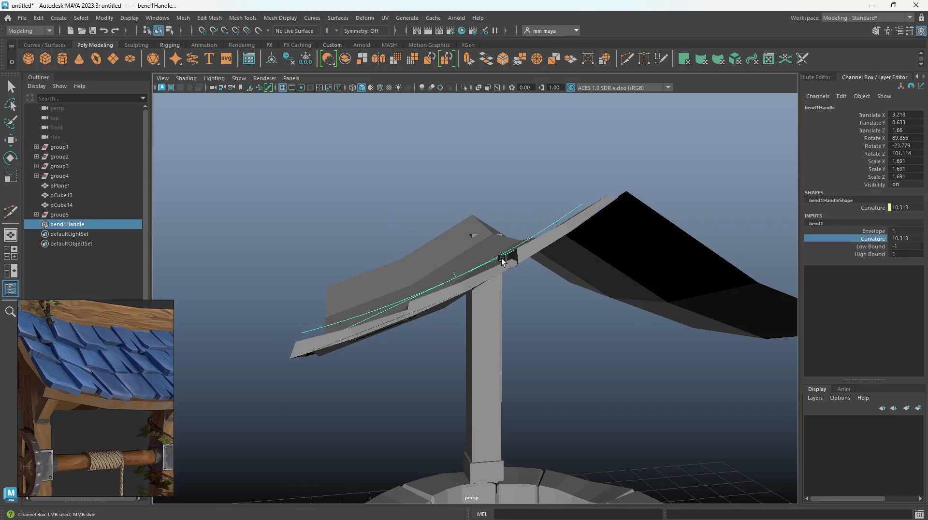
Step: Refine the tile group's fit on the roof's end by setting rotate X to 24.871 and translate X to 3.238
alt+drag(502, 259, 563, 277)
key(w)
click(583, 252)
shift+click(556, 277)
shift+click(549, 322)
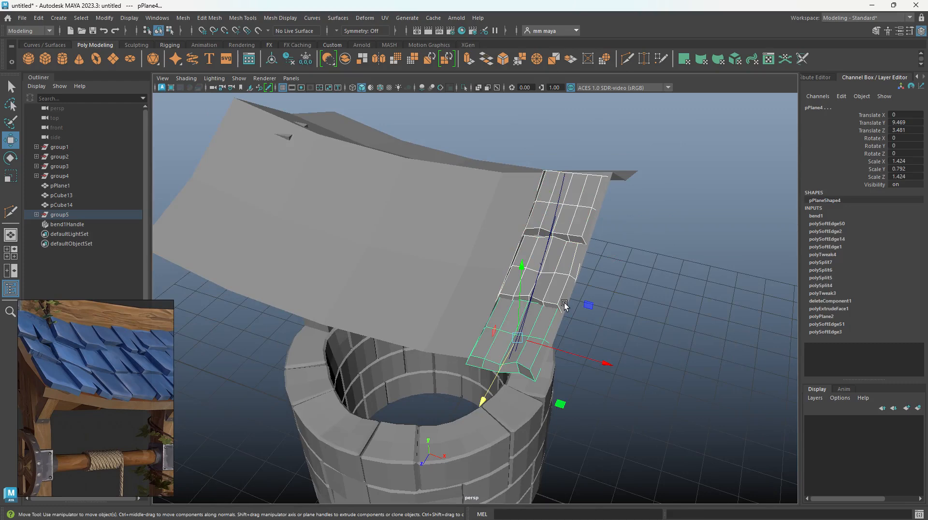
alt+drag(564, 305, 444, 222)
key(e)
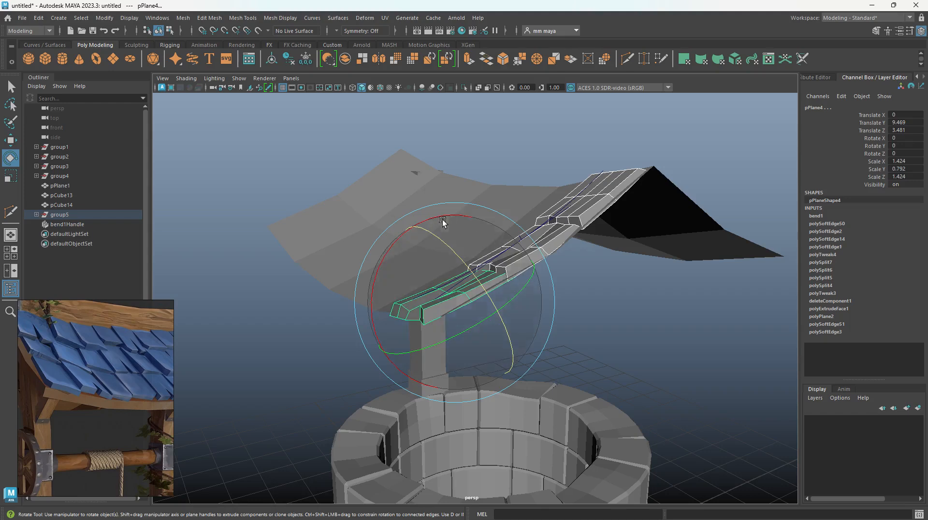
click(572, 209)
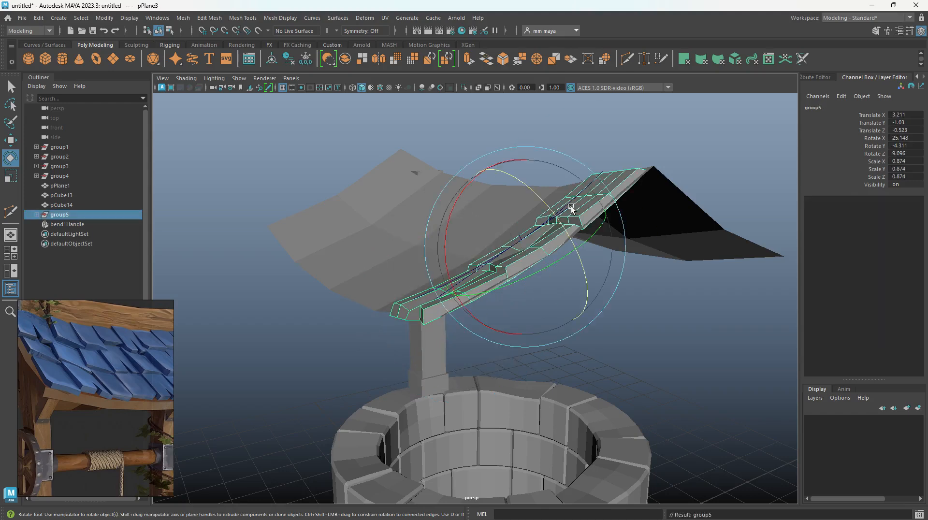
drag(458, 192, 543, 287)
key(w)
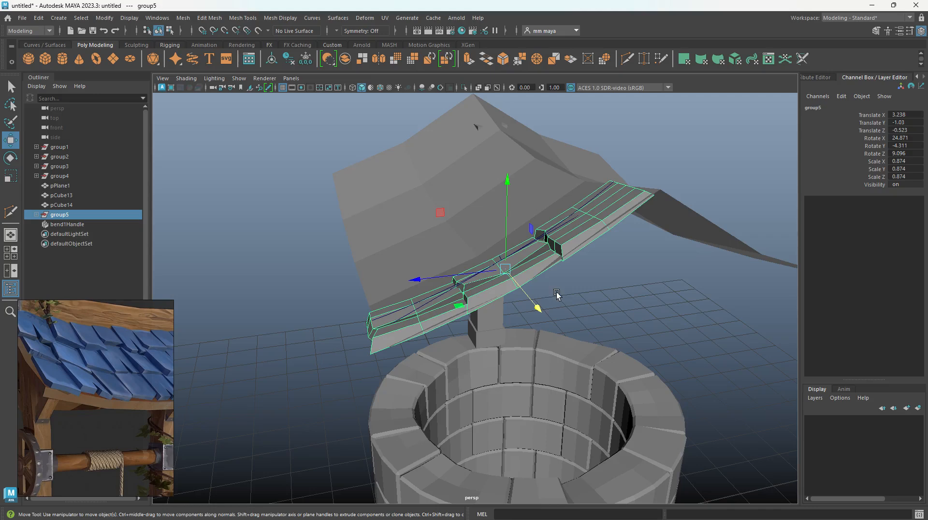
Step: Duplicate the tile group and fit the copy beside it at translate 2.234, -1.221, -0.589 and rotate 24.852, -4.426, 9.346
alt+drag(556, 295, 648, 208)
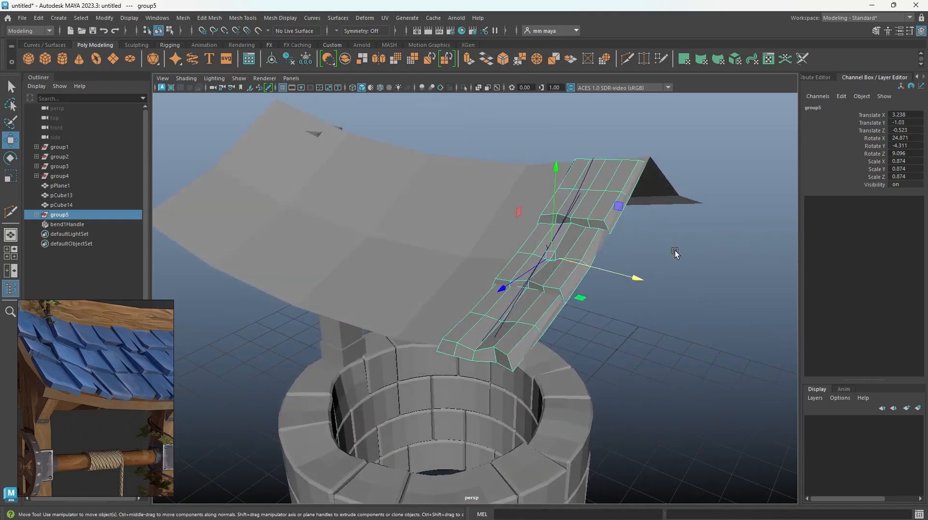
alt+drag(676, 252, 653, 279)
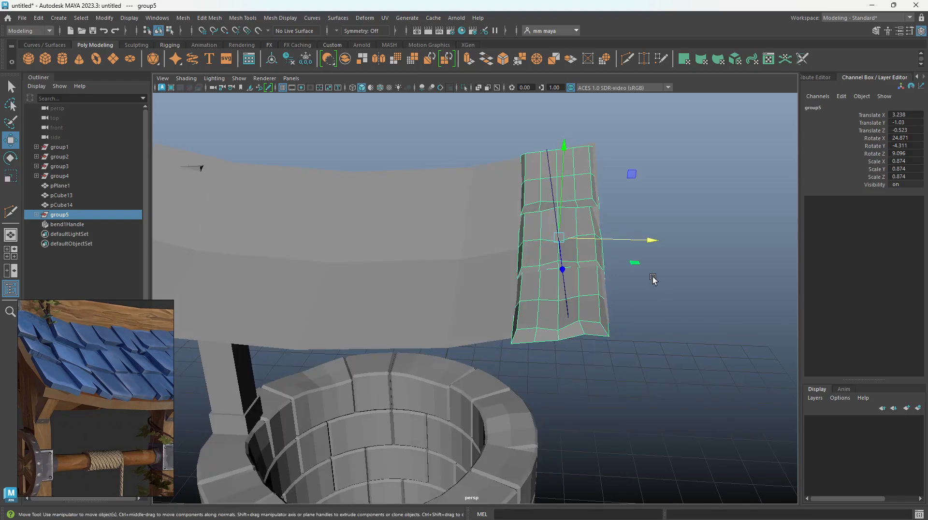
key(ctrl+d)
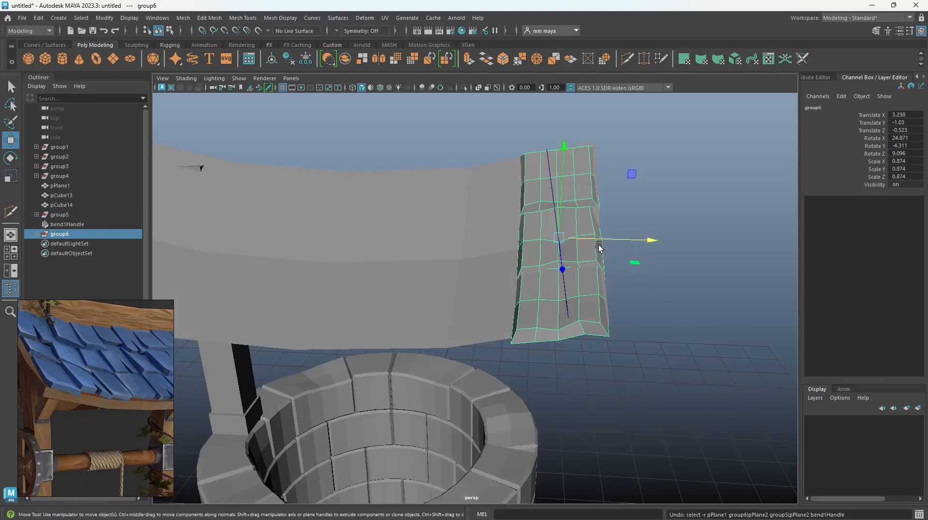
drag(599, 242, 491, 227)
key(e)
drag(408, 215, 435, 234)
key(w)
drag(514, 249, 435, 261)
drag(522, 272, 608, 302)
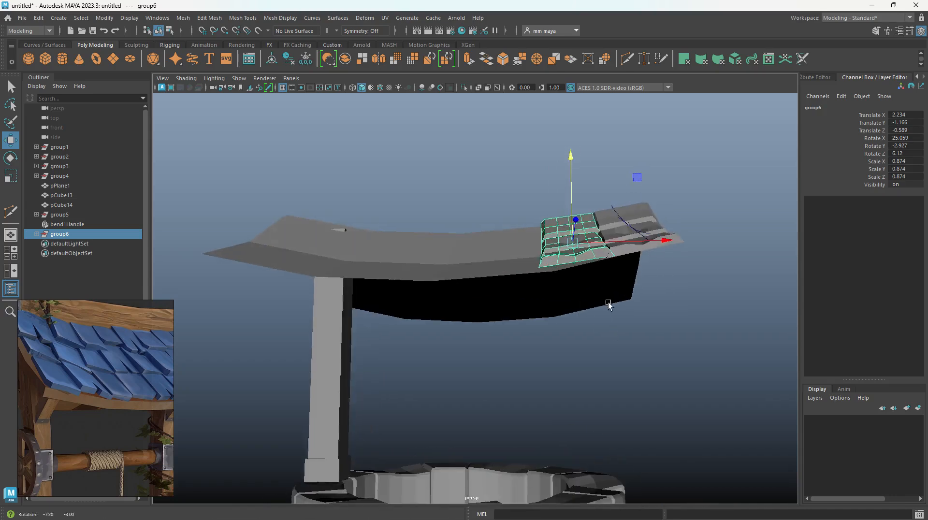
key(e)
drag(606, 159, 573, 183)
key(w)
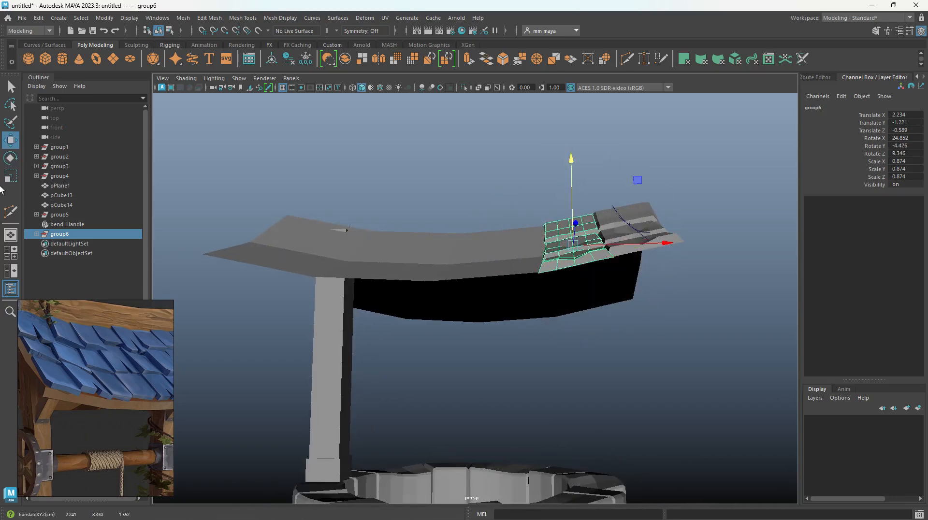
Step: Set the Move tool's axis orientation to Object and close the tool settings
double_click(16, 137)
click(109, 133)
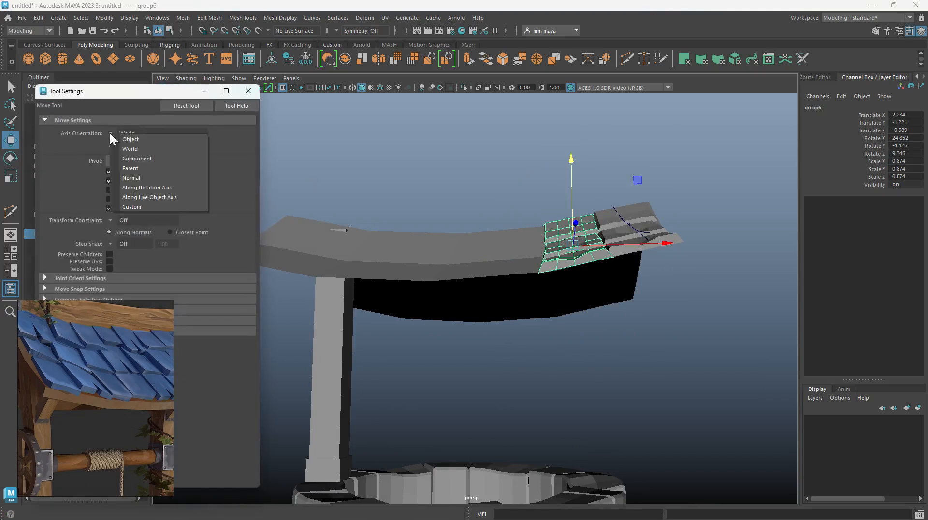
click(129, 139)
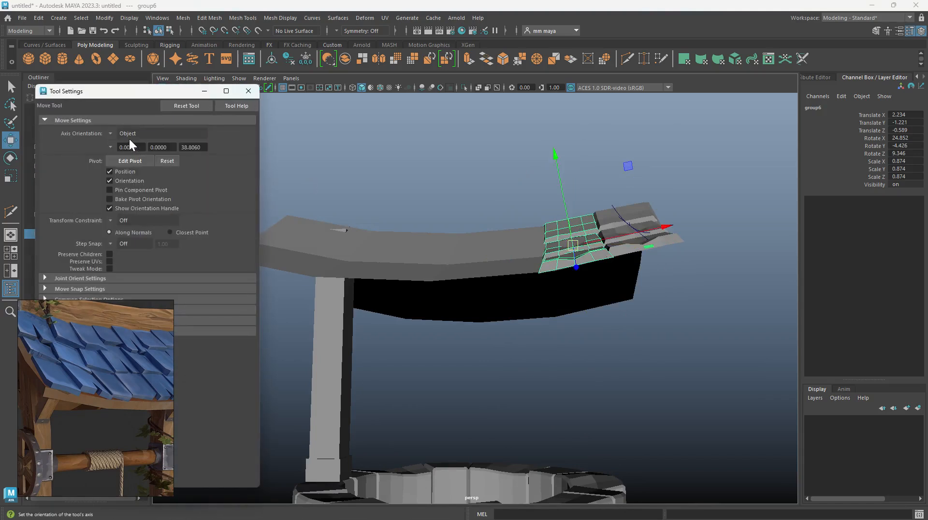
key(e)
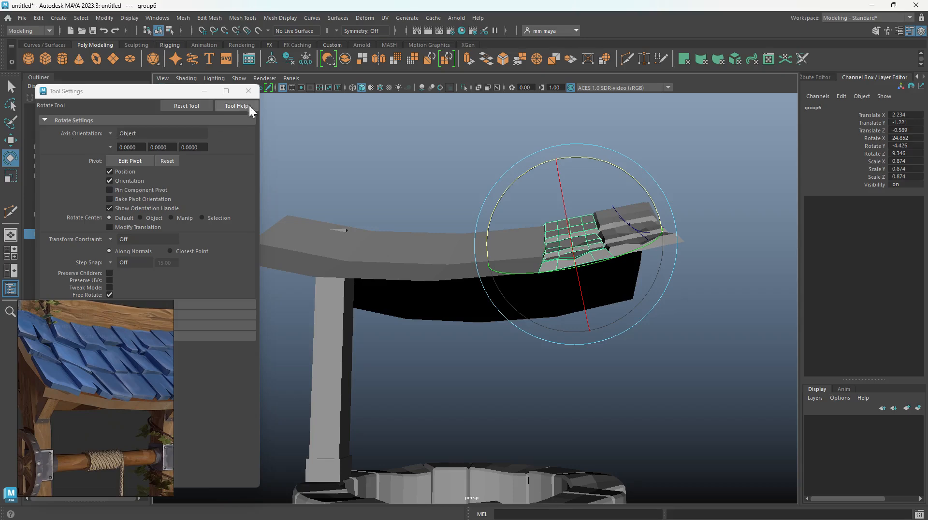
click(248, 91)
key(w)
Step: Duplicate the second tile strip, place the copy next to it at translate 1.154, -1.346, -0.649 and rotate it to follow the roof
alt+drag(316, 138, 468, 255)
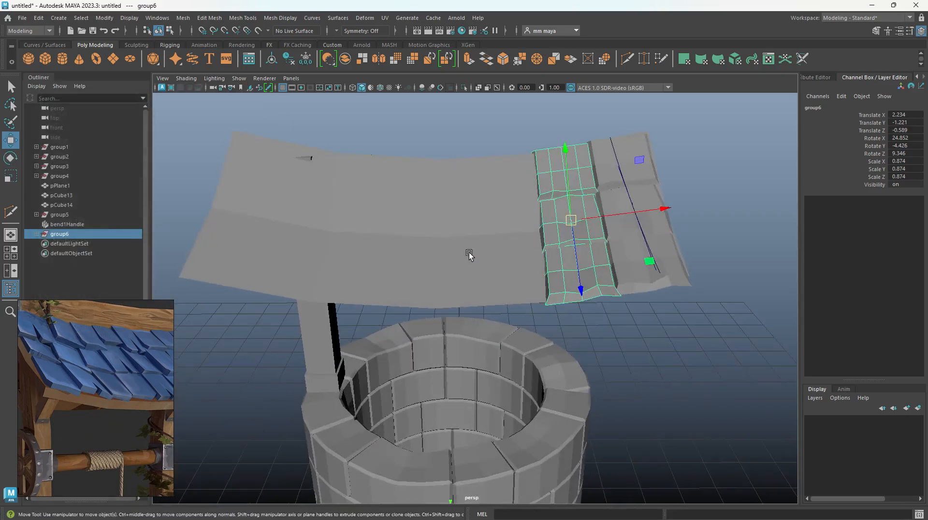
key(ctrl+d)
drag(610, 214, 553, 208)
key(e)
key(w)
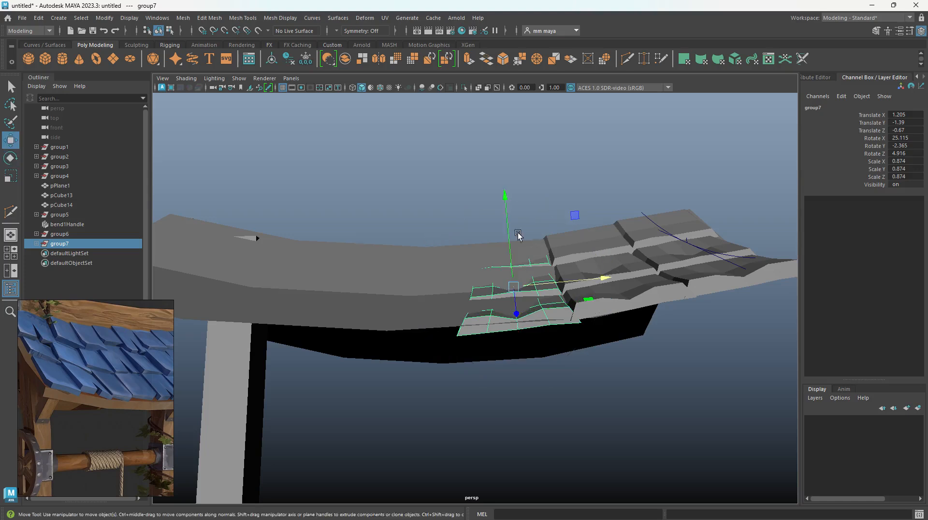
drag(507, 230, 505, 222)
drag(569, 270, 568, 275)
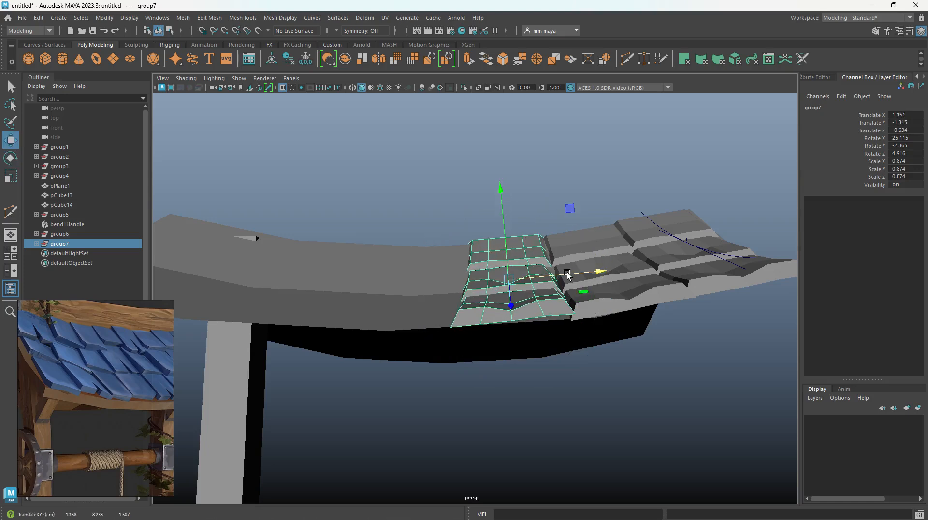
drag(504, 229, 505, 235)
key(e)
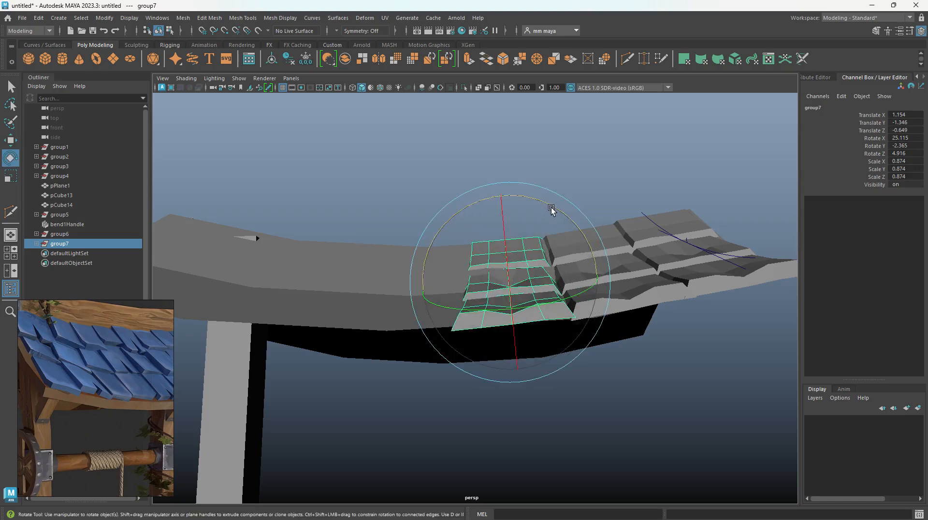
drag(553, 208, 554, 211)
key(w)
Step: Add a fourth tile strip beside the third, near X -0.14, and align it with the middle of the roof
drag(565, 279, 531, 282)
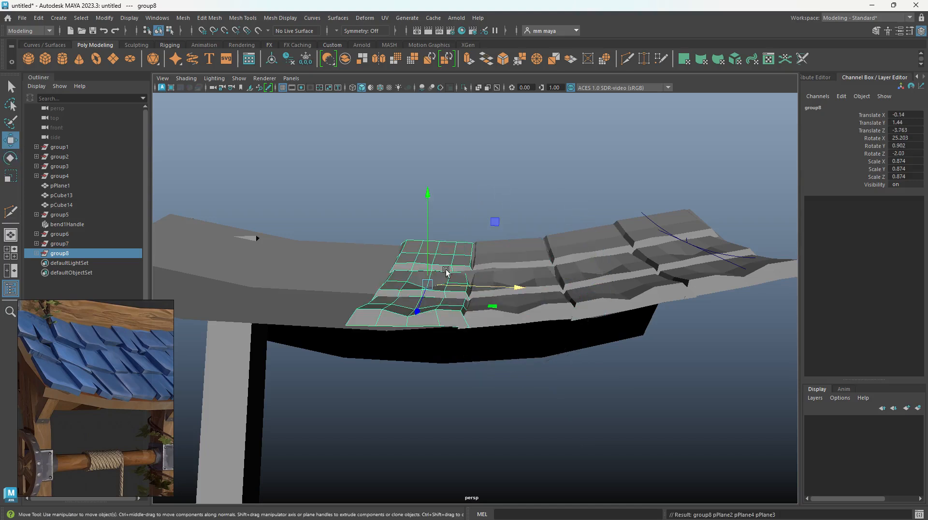
key(e)
key(w)
alt+drag(432, 216, 486, 268)
key(e)
key(w)
Step: Add a fifth tile strip and fit it at translate -2.072, 1.781, -3.939 and rotate 27.246, 1.865, -4.147
key(shift+d)
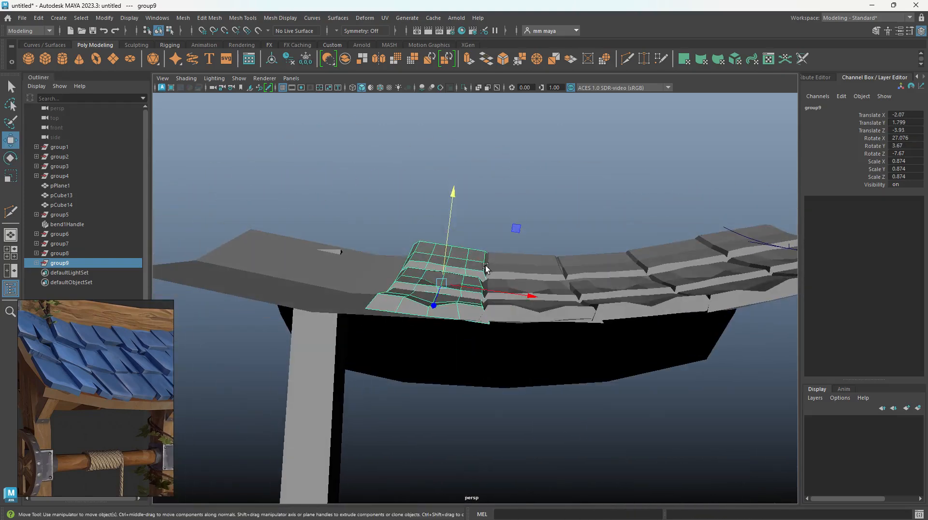
key(e)
drag(501, 225, 499, 219)
key(w)
drag(443, 222, 446, 225)
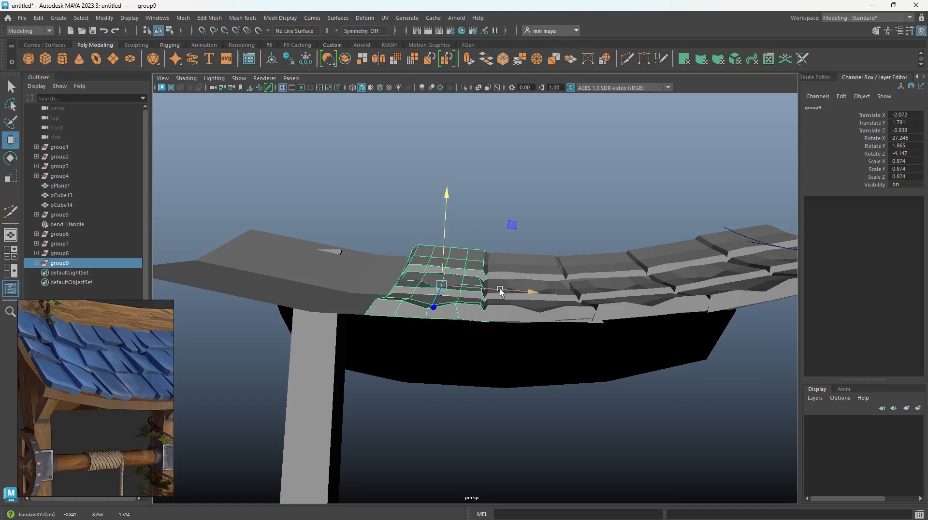
drag(500, 290, 499, 292)
Step: Add a sixth tile strip next to the fifth and tilt it to follow the roof's curve
key(shift+d)
alt+drag(456, 355, 451, 164)
key(e)
key(w)
drag(472, 200, 360, 244)
key(e)
Step: Duplicate the sixth strip and fit the copy at the roof's far end, at translate -4.747, 1.755, -3.361 and rotate 24.651, 4.051, -11.22
key(ctrl+d)
key(w)
drag(433, 252, 386, 209)
key(e)
key(w)
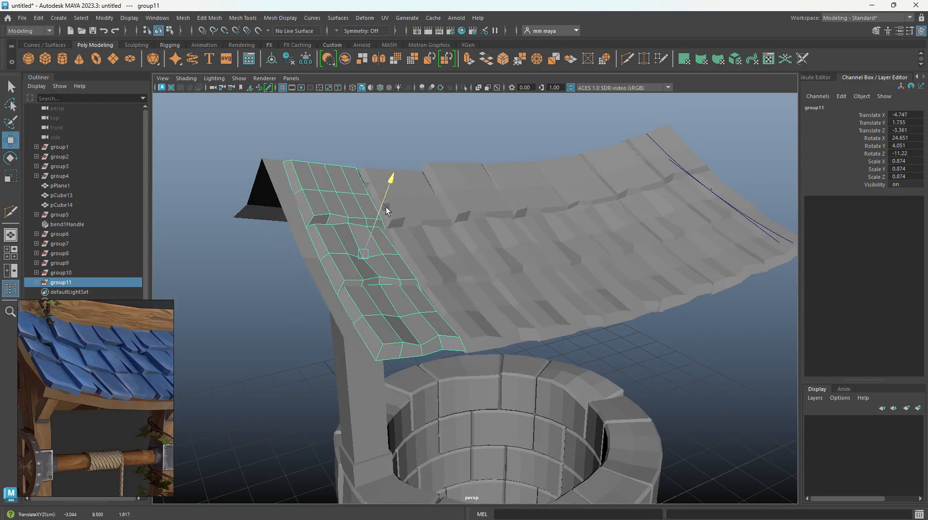
key(e)
alt+drag(410, 253, 554, 341)
key(w)
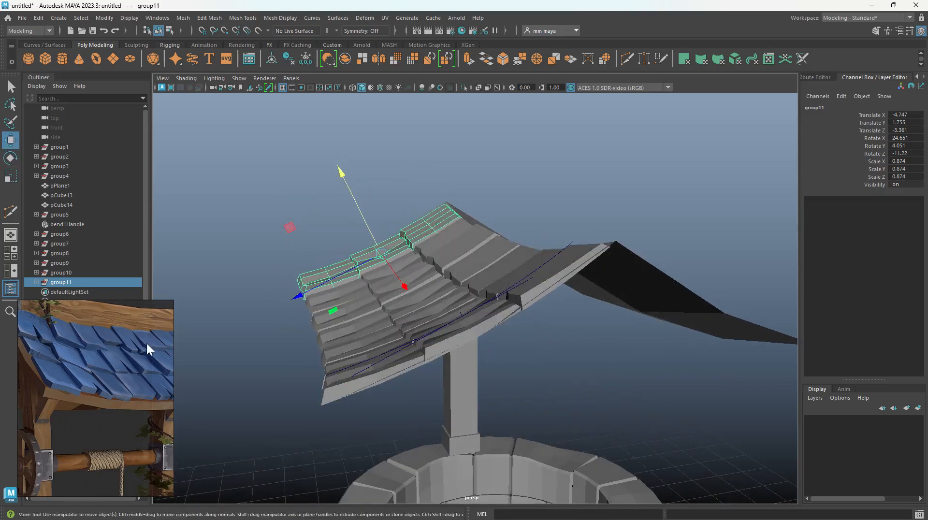
Step: Highlight all seven tile strips, group5 through group11, and examine from several sides how they cover the roof
shift+click(65, 234)
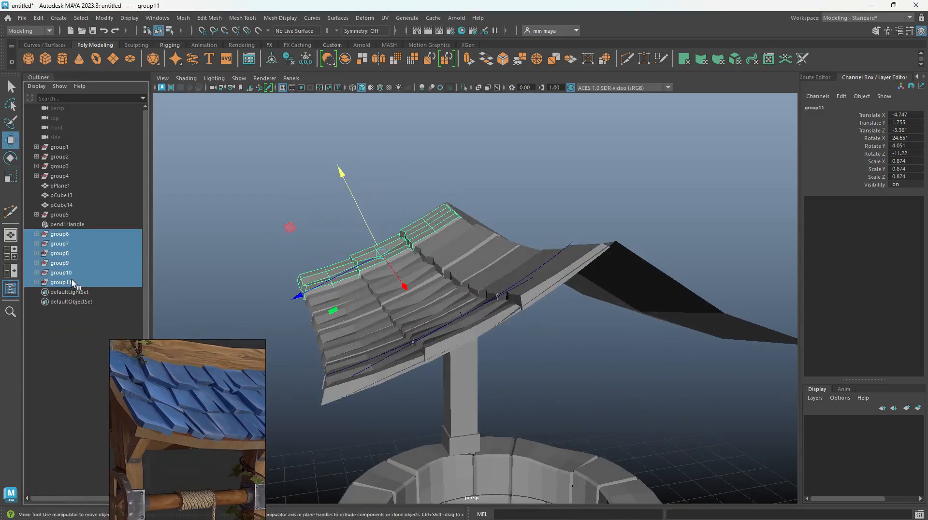
alt+drag(334, 270, 480, 348)
scroll(481, 349, down, 2)
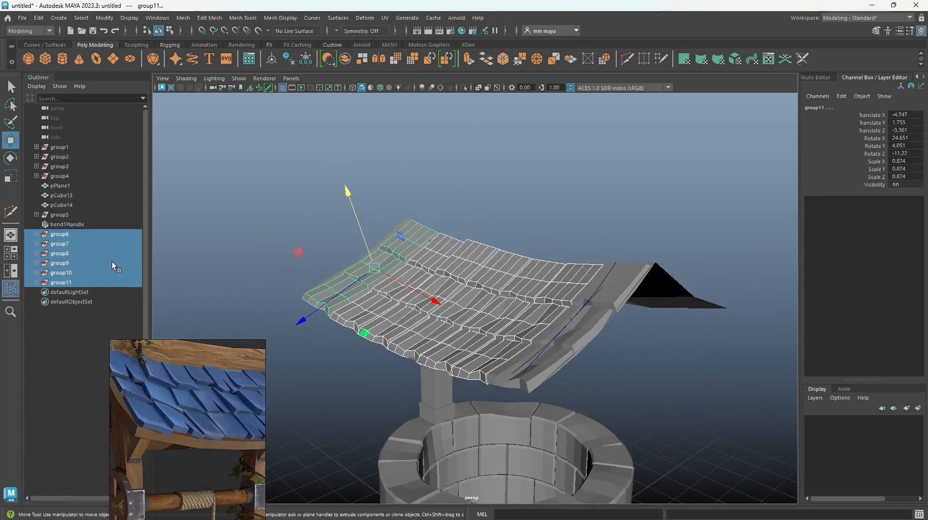
ctrl+click(63, 215)
alt+drag(476, 311, 623, 316)
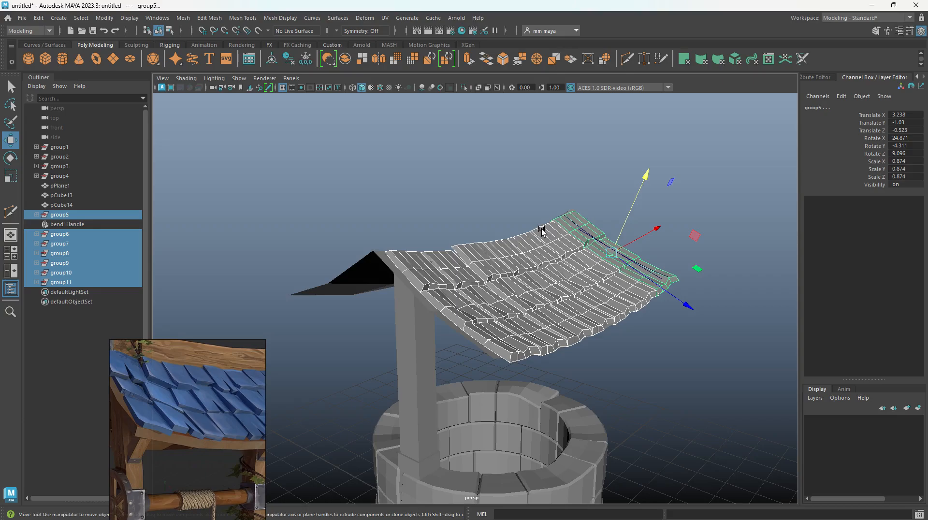
alt+drag(542, 231, 427, 248)
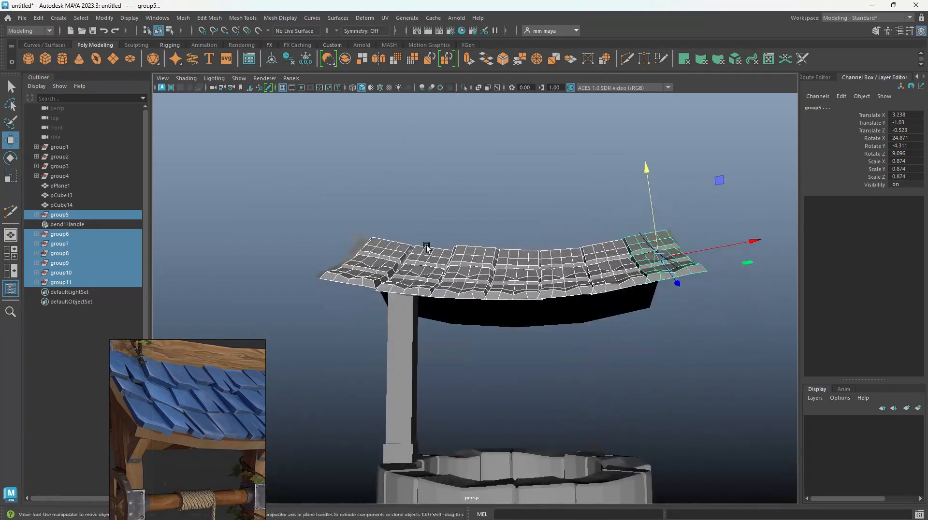
Step: Select the whole fifth tile strip and tilt it to rotate X 25.92
scroll(427, 248, up, 3)
click(471, 238)
key(Up)
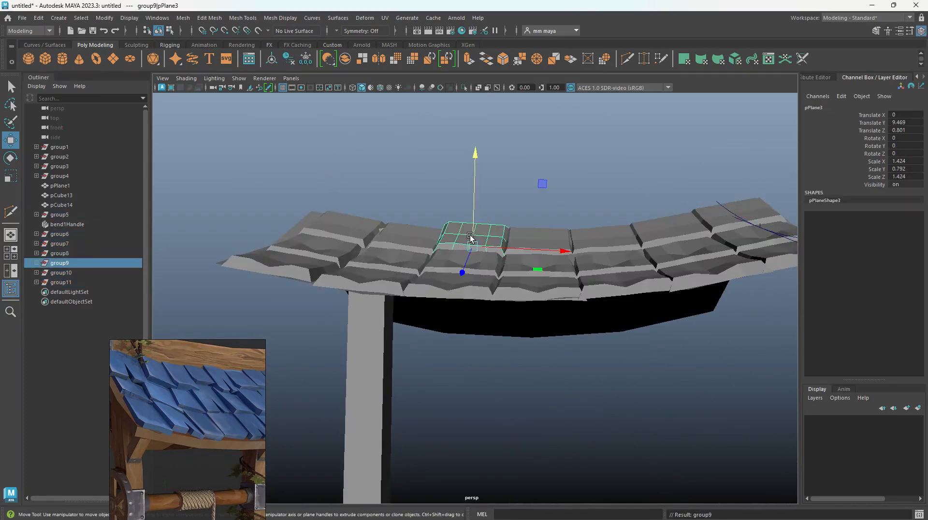
key(e)
drag(463, 180, 467, 199)
key(w)
alt+drag(464, 201, 441, 253)
Step: Select the fifth tile strip and slide it along the roof to even out its spacing with the neighbouring strips
click(422, 254)
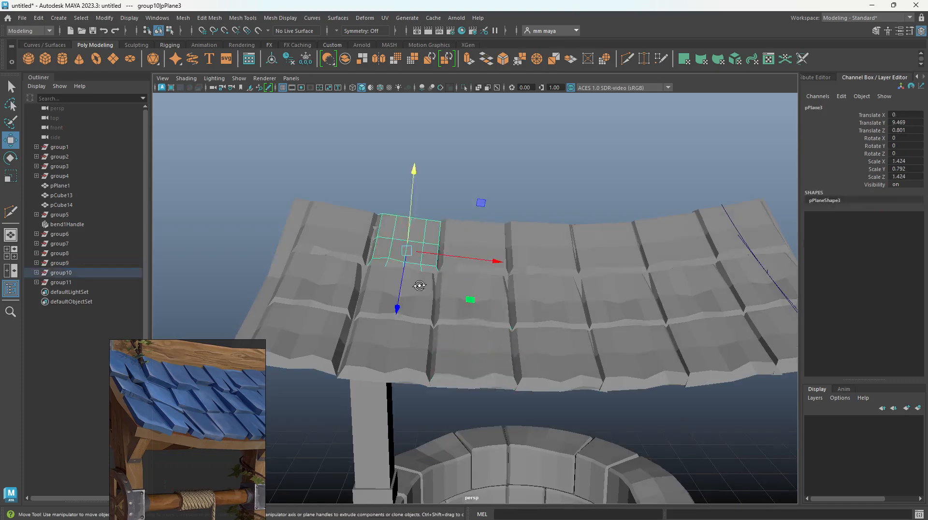
scroll(418, 289, up, 3)
alt+drag(416, 296, 419, 274)
alt+middle_drag(420, 274, 481, 298)
alt+drag(481, 299, 465, 346)
scroll(472, 290, down, 5)
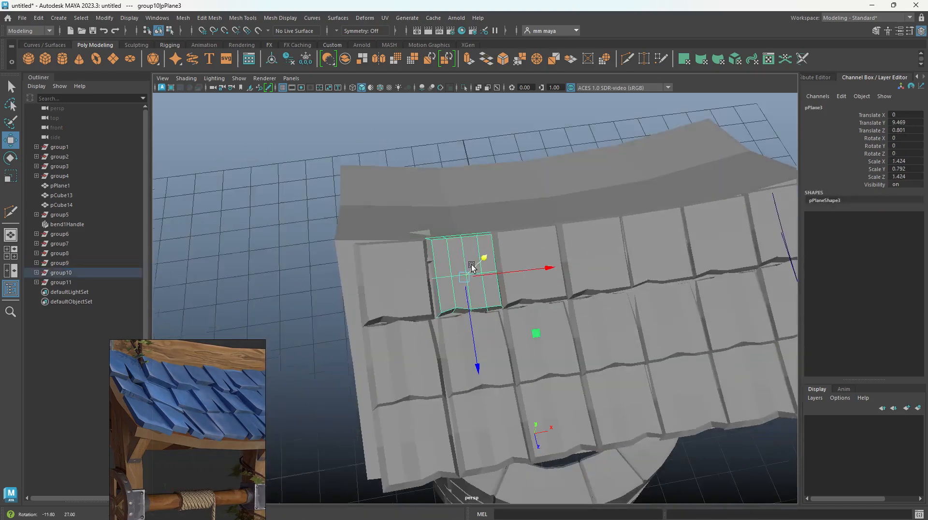
alt+middle_drag(502, 246, 469, 224)
scroll(490, 224, down, 3)
alt+drag(495, 223, 478, 231)
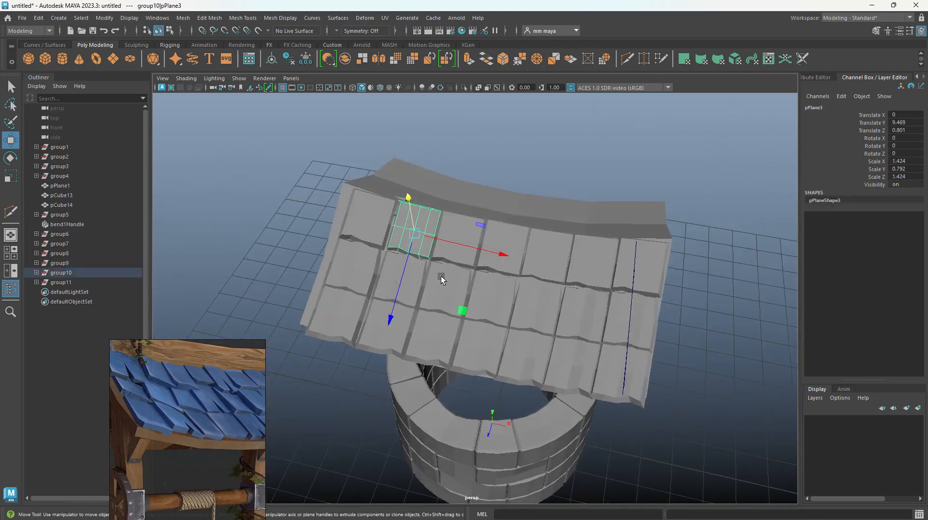
click(449, 257)
key(Up)
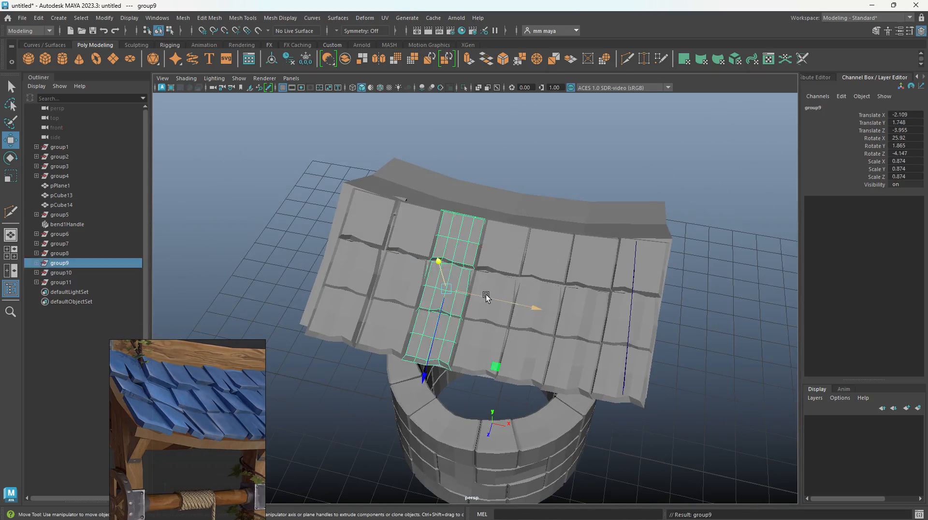
Step: Slide the sixth and seventh tile strips sideways to close the gaps, bringing the seventh to about translate X -4.7
click(403, 245)
key(Up)
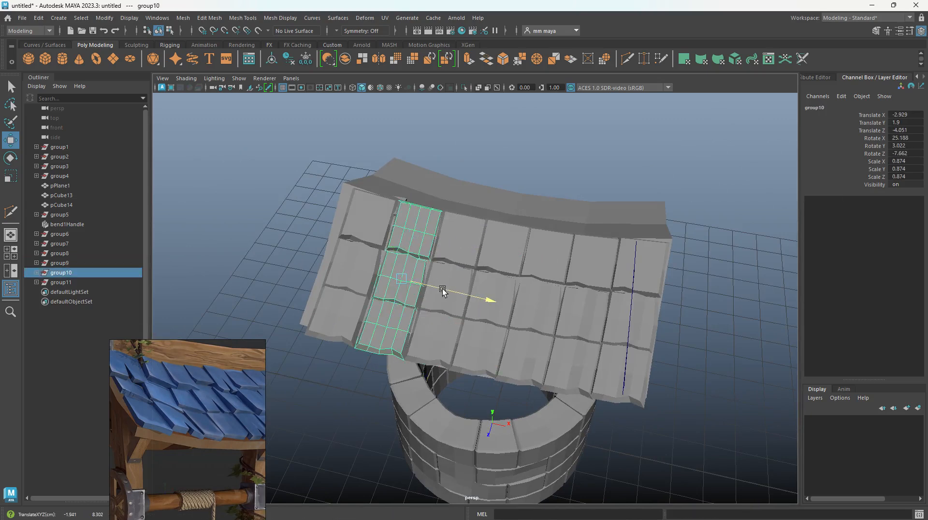
click(380, 246)
key(Up)
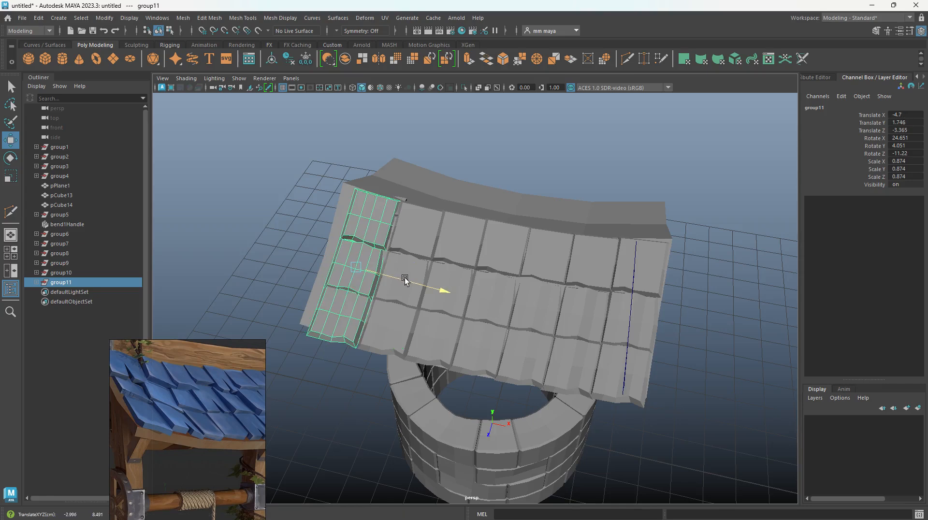
drag(405, 277, 407, 279)
Step: Select the whole third tile strip and nudge it to translate 1.191, -1.344, -0.648
click(529, 264)
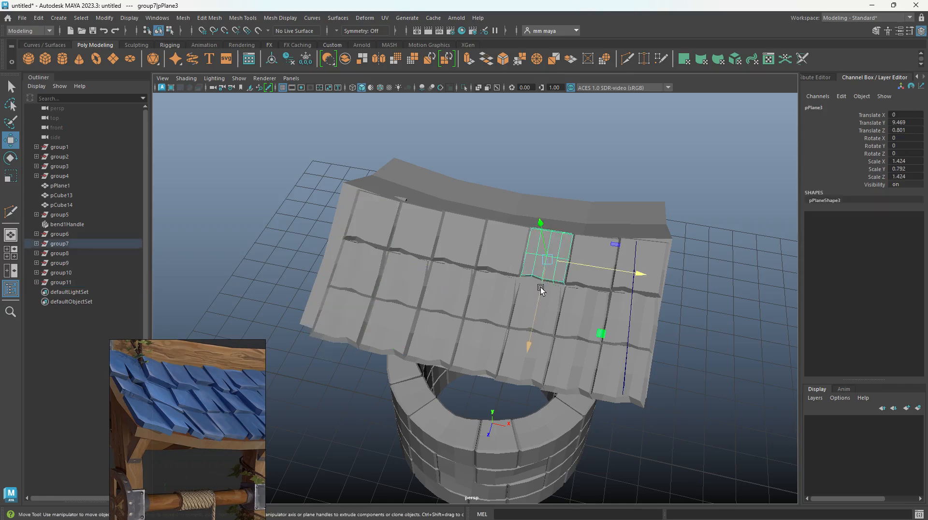
shift+click(539, 304)
shift+click(540, 342)
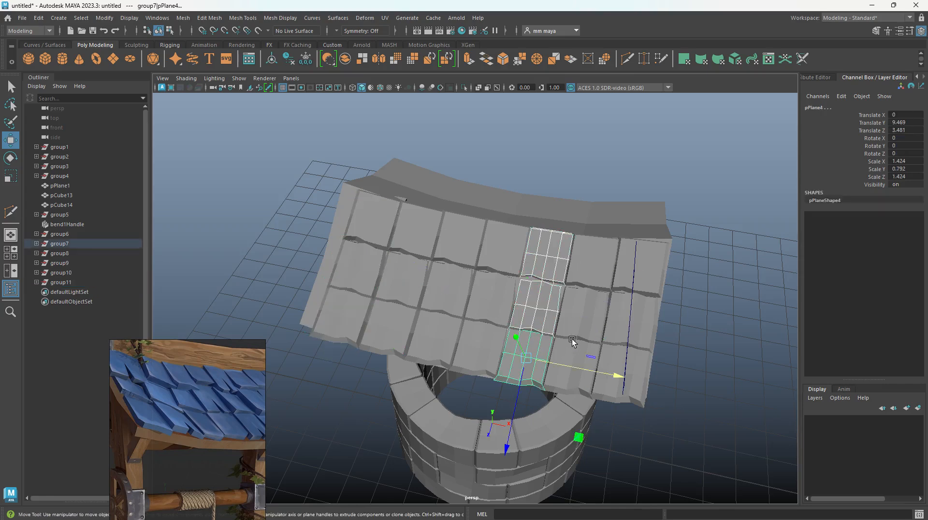
key(Up)
drag(570, 315, 569, 312)
Step: Tilt the third strip's middle tile to rotate X -2.223 and raise it to translate Y 9.547
alt+drag(497, 271, 350, 264)
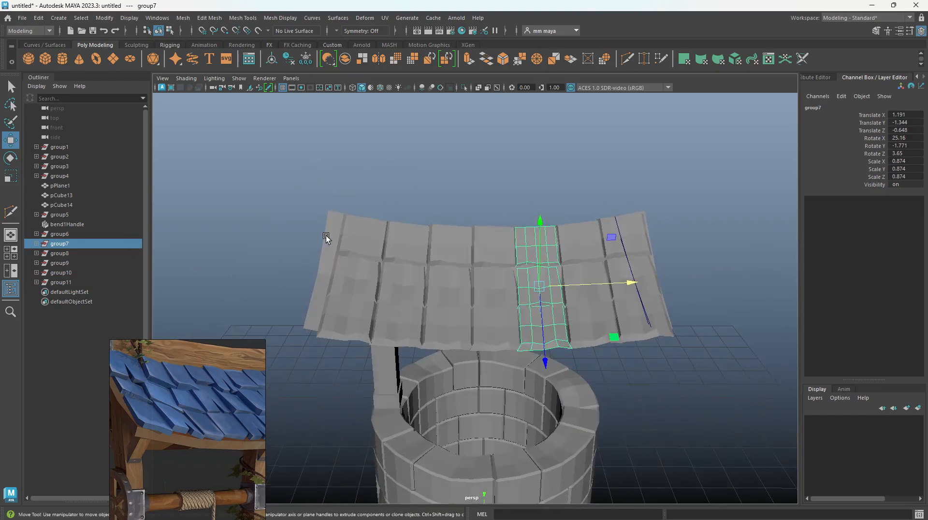
alt+drag(558, 299, 592, 275)
alt+right_drag(593, 290, 615, 351)
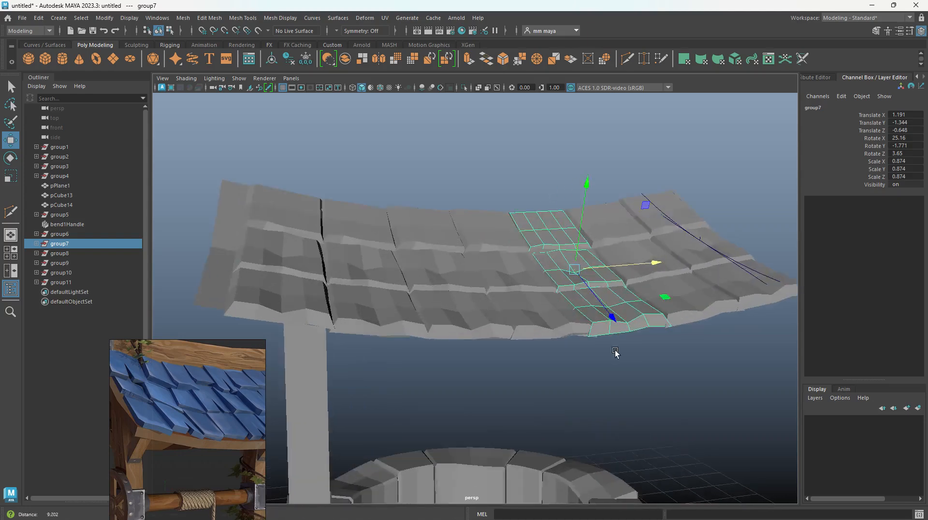
alt+drag(608, 296, 578, 280)
alt+right_drag(578, 280, 602, 299)
click(582, 270)
alt+drag(582, 270, 495, 284)
alt+right_drag(489, 275, 506, 282)
key(e)
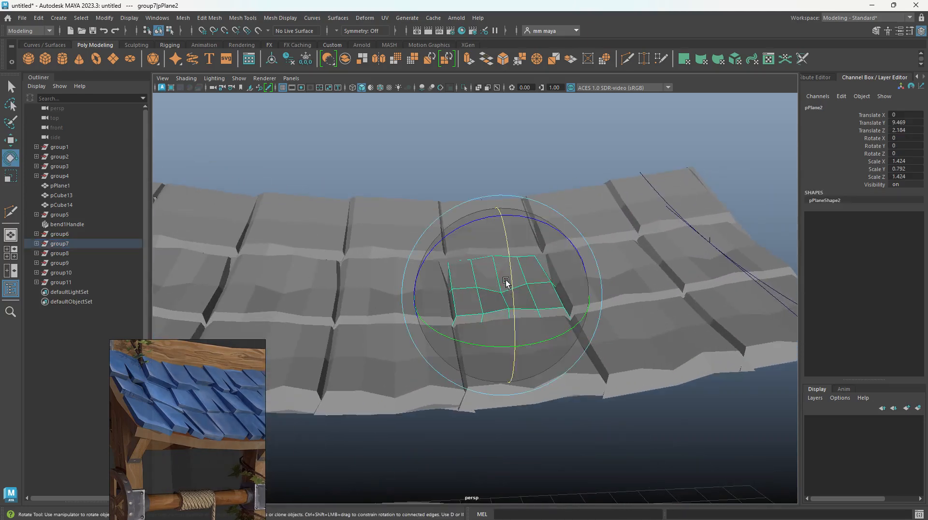
drag(506, 281, 569, 282)
key(w)
key(e)
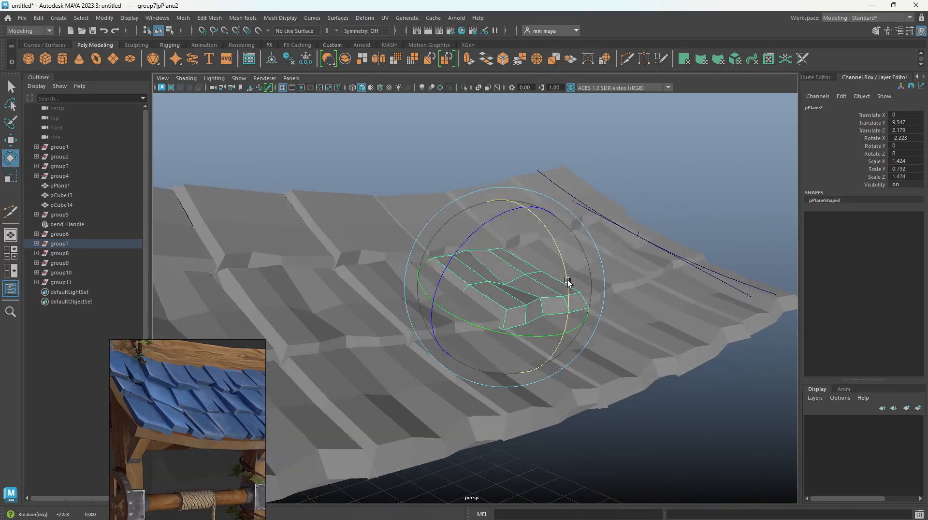
Step: Display wireframe on the shaded model and rotate the third strip's middle tile to -2.98, 1.652, -5.055, raising it to Y 9.571
key(w)
key(e)
drag(486, 224, 488, 220)
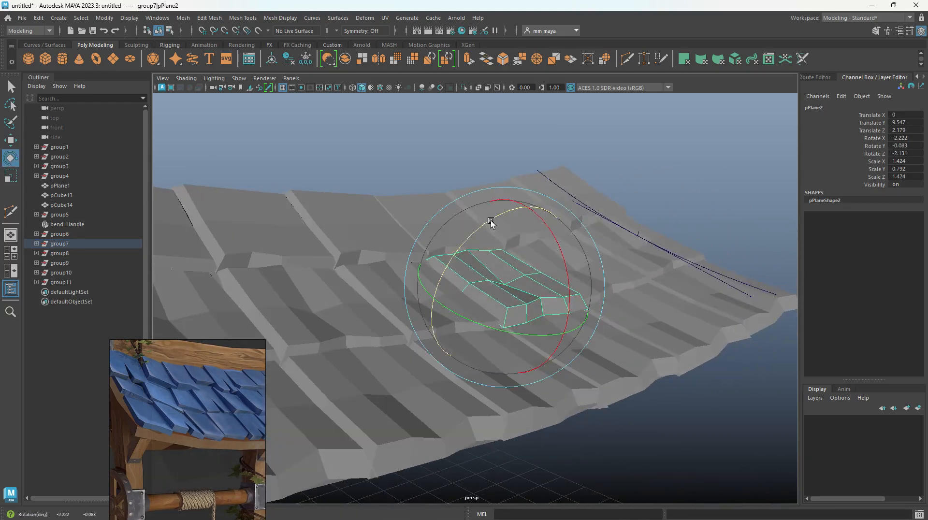
key(alt+5)
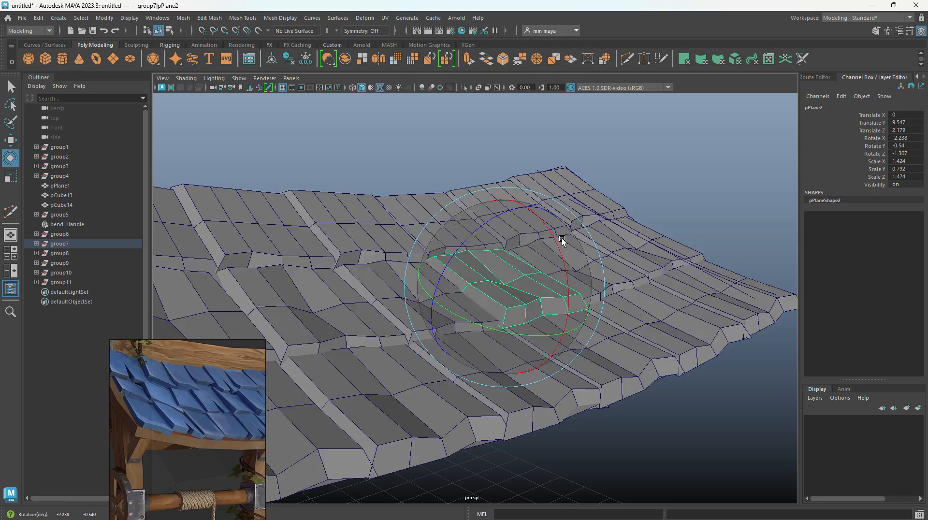
mouse_move(562, 239)
mouse_down()
mouse_move(519, 243)
mouse_move(556, 234)
mouse_up()
key(w)
key(e)
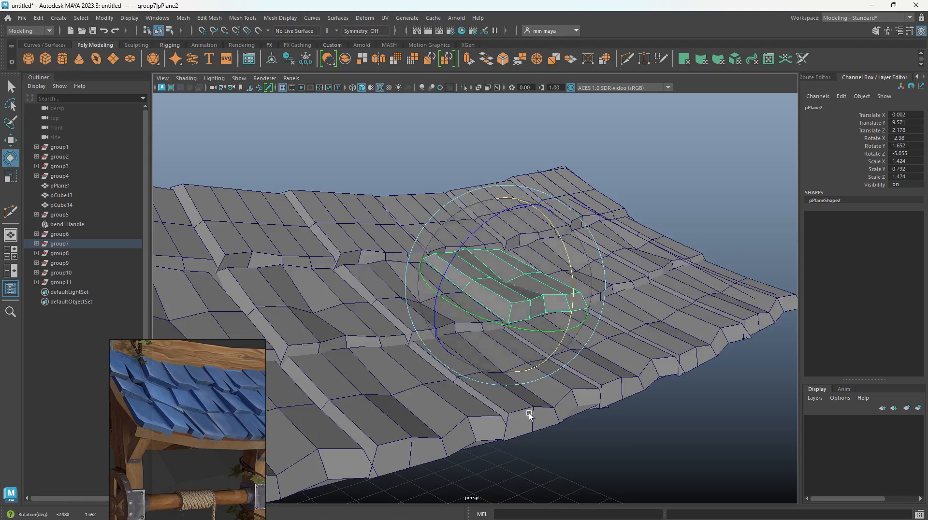
Step: Rotate the fourth strip's lowest tile to about -4.123, 0.073, 4.922 and tilt the lowest tile beside it
click(530, 414)
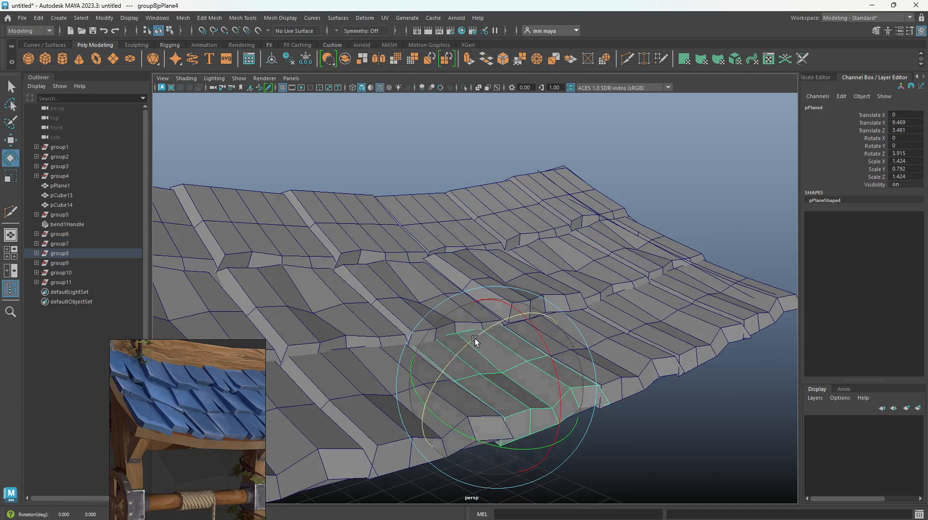
drag(550, 355, 480, 330)
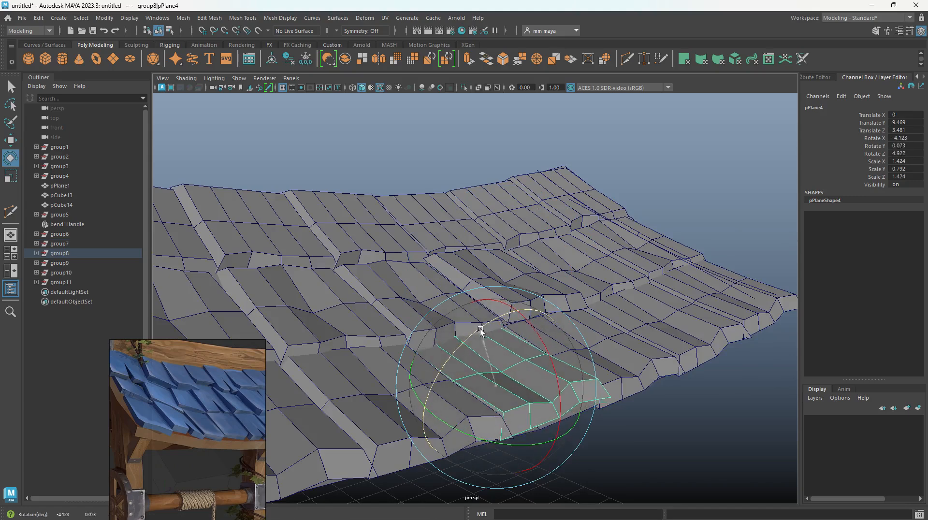
click(645, 337)
drag(645, 337, 568, 329)
key(w)
Step: Tilt the lowest tiles of the second and first strips so the roof's lower edge looks irregular
click(569, 329)
key(e)
mouse_move(568, 260)
mouse_down()
mouse_move(581, 258)
mouse_move(571, 257)
mouse_up()
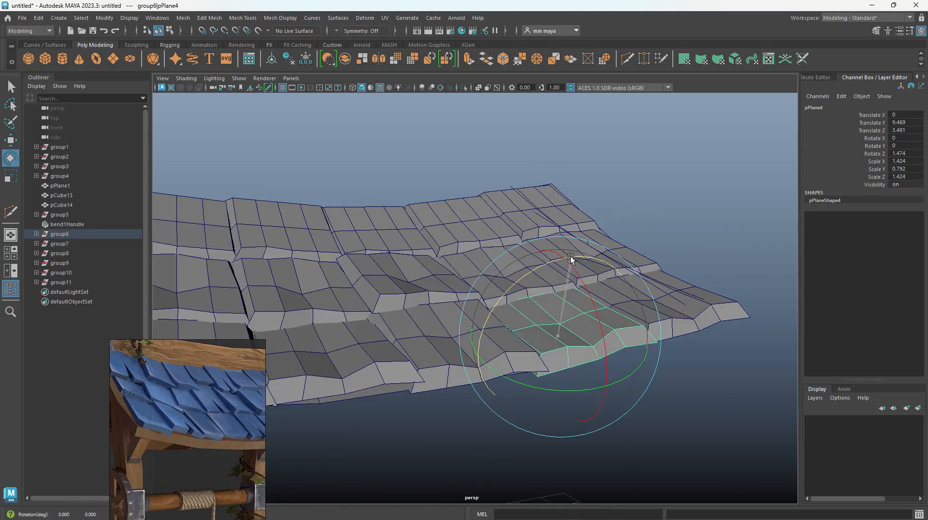
click(676, 305)
drag(690, 254, 658, 266)
key(w)
Step: Rotate the first strip's middle tile to 3.417, 1.585, 2.991 and raise it to translate Y 9.52
click(621, 254)
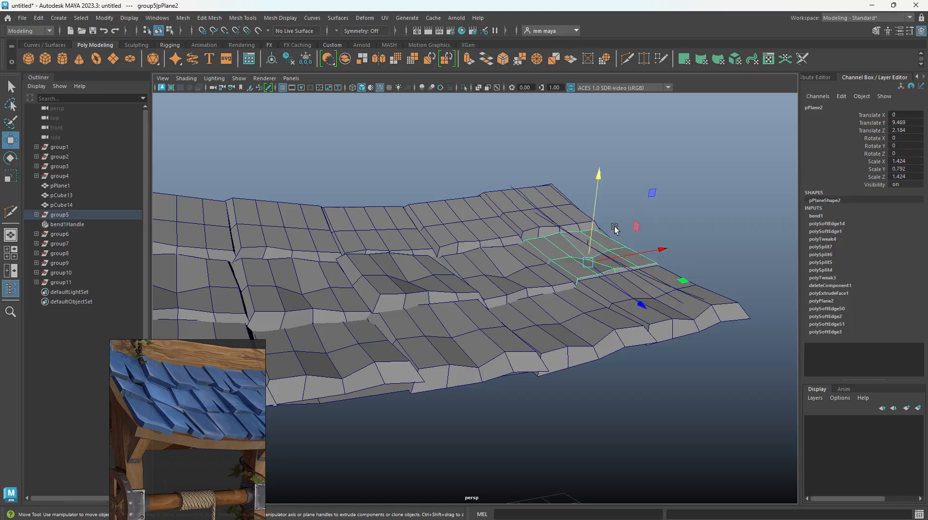
key(e)
drag(620, 220, 569, 205)
key(w)
middle_drag(576, 215, 590, 218)
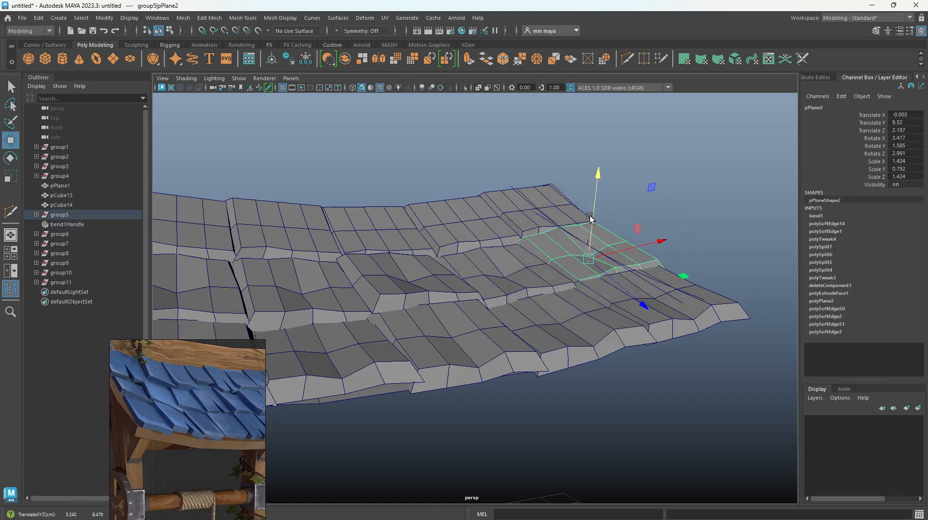
Step: Tilt the first strip's top tile, and set the fourth strip's top tile at rotate 4.72, 0.191, 3.021 and translate Y 9.461
click(571, 204)
key(e)
drag(567, 195, 553, 295)
click(438, 269)
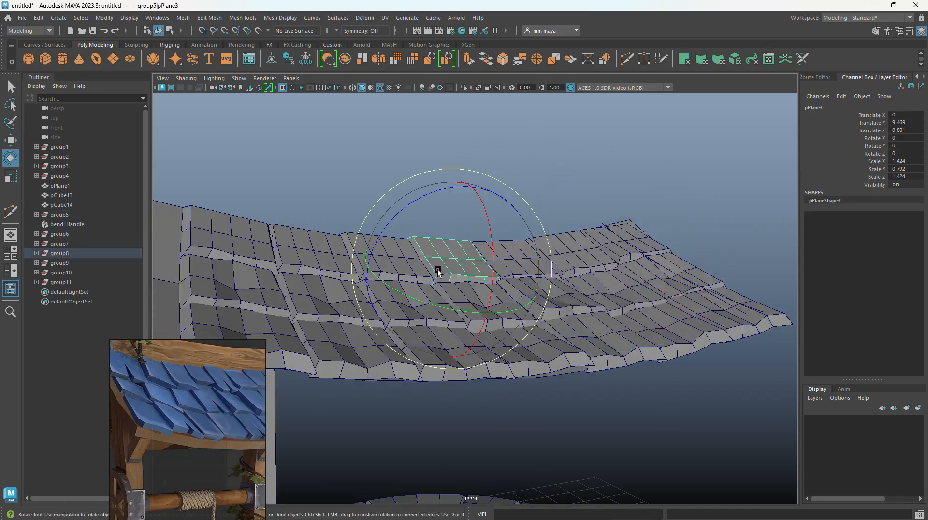
mouse_move(449, 229)
mouse_down()
mouse_move(445, 236)
mouse_move(461, 224)
mouse_up()
key(w)
Step: Rotate the third strip's top tile to -4.487, 3.47, -4.645 and adjust the top tile of the second strip
click(525, 254)
key(e)
drag(525, 255, 576, 248)
key(w)
click(585, 244)
key(e)
key(q)
key(e)
Step: Tilt the top and middle tiles of the fifth strip to break up their alignment
click(385, 248)
drag(385, 248, 386, 259)
key(w)
click(399, 320)
key(e)
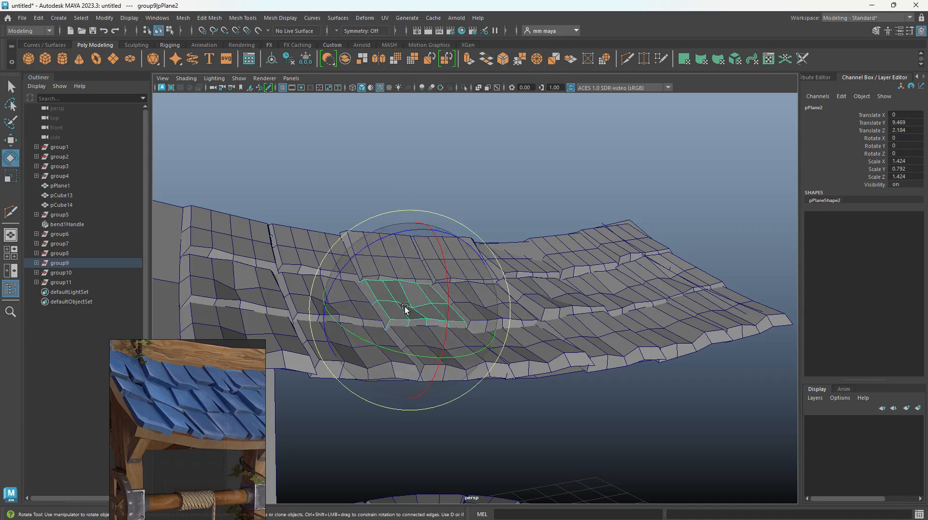
drag(406, 310, 465, 203)
key(w)
Step: Rotate the sixth strip's top tile to 4.681, 0.414, 0.811 and the seventh strip's middle tile to -2.045, 5.511, -4.979
click(470, 258)
key(e)
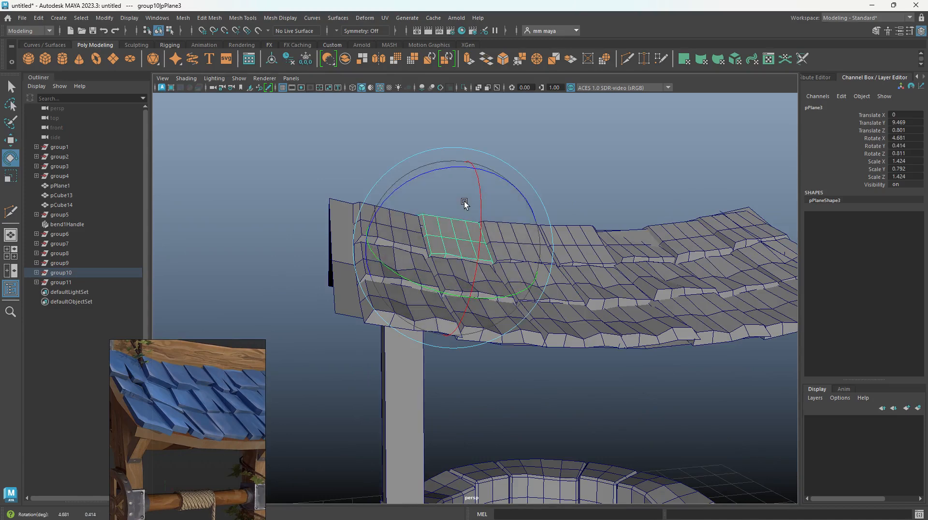
key(w)
click(431, 281)
key(e)
drag(420, 251, 436, 253)
Step: Lift the sunken top tile of the third strip to translate Y 9.541 and rotate it to -2.614, 0.671, -0.036
scroll(541, 271, down, 5)
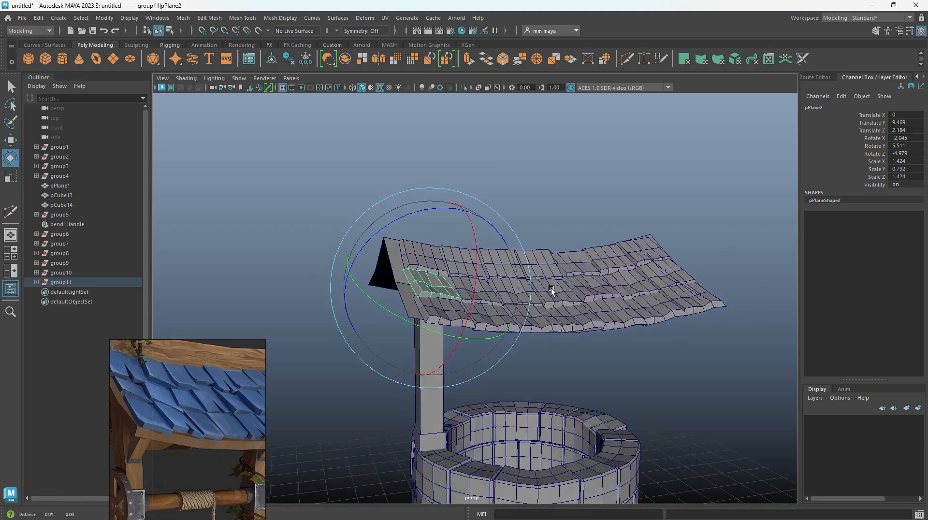
alt+drag(553, 290, 515, 245)
scroll(515, 245, up, 5)
click(518, 246)
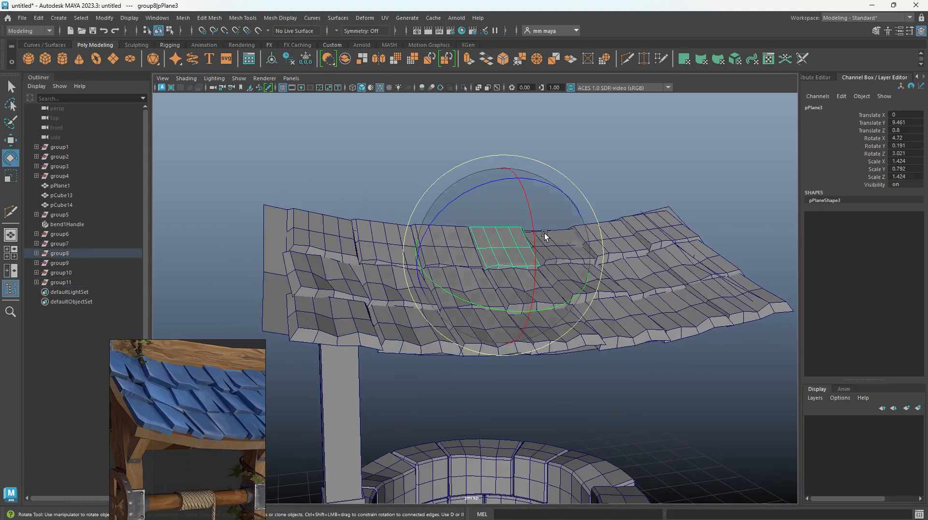
click(631, 197)
click(570, 259)
key(w)
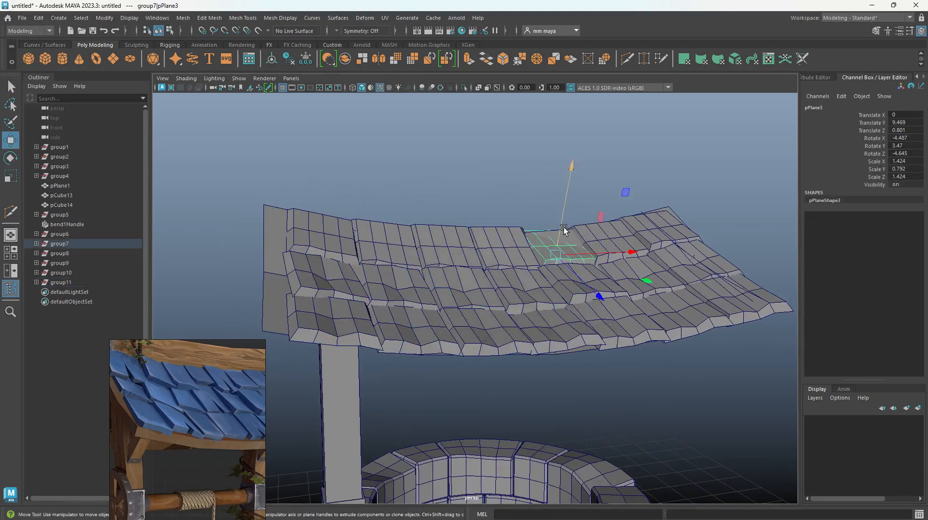
drag(564, 230, 546, 175)
key(e)
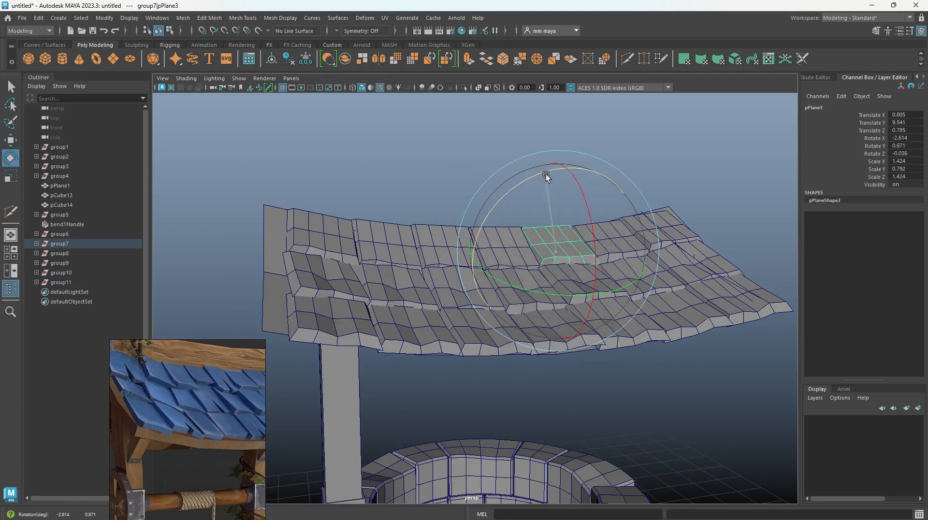
key(w)
Step: Select all seven tile strips together, group5 through group11
click(388, 234)
alt+drag(388, 234, 435, 260)
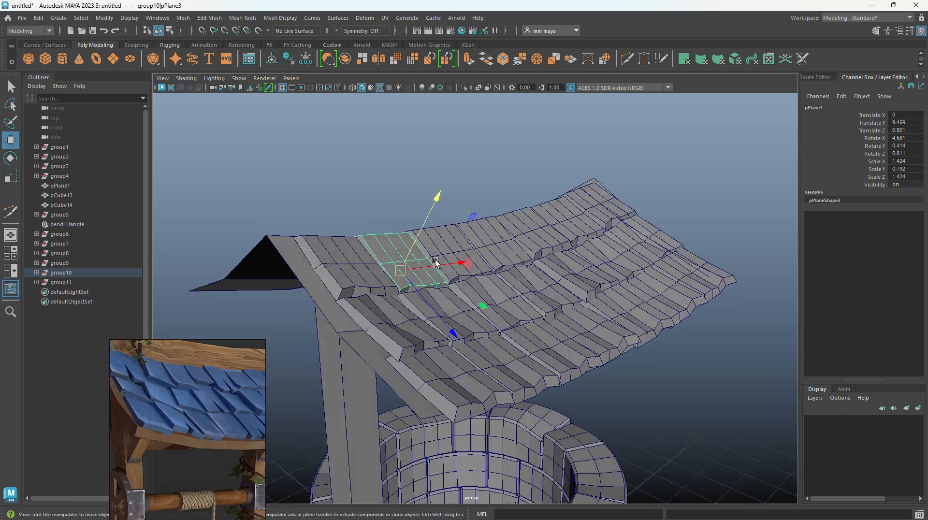
alt+right_drag(435, 260, 449, 291)
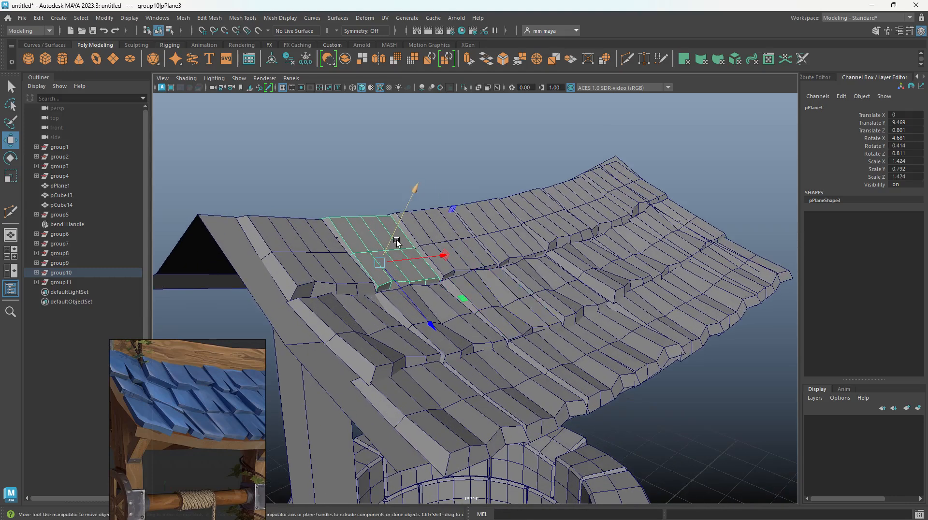
alt+right_drag(546, 343, 188, 234)
drag(73, 232, 72, 273)
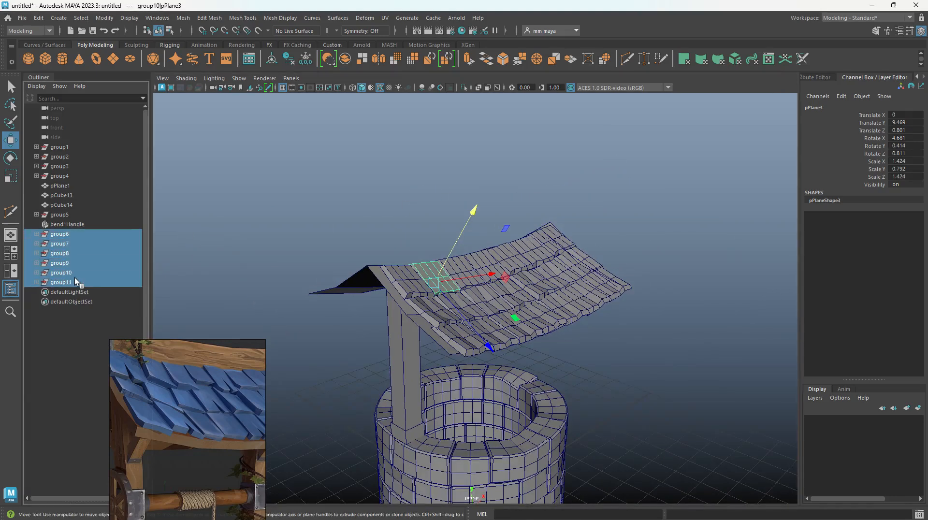
ctrl+click(65, 216)
alt+drag(390, 221, 402, 304)
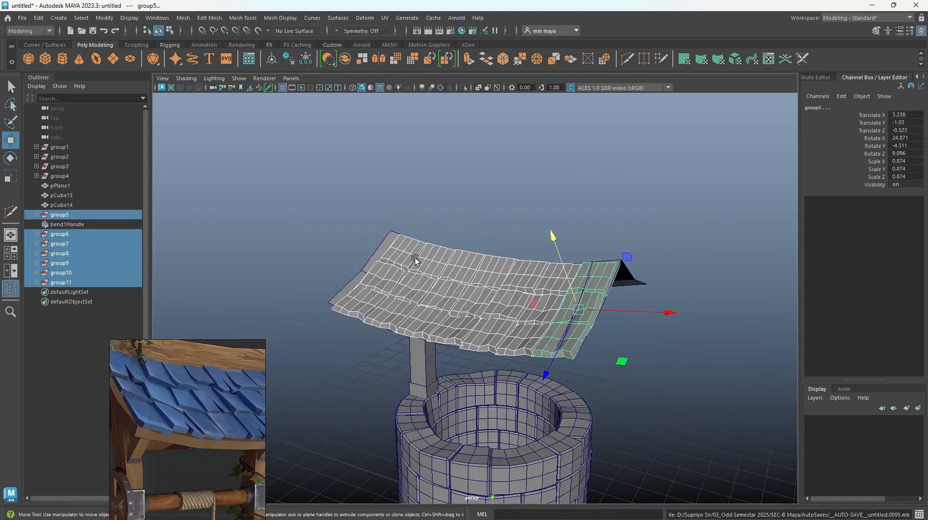
click(39, 17)
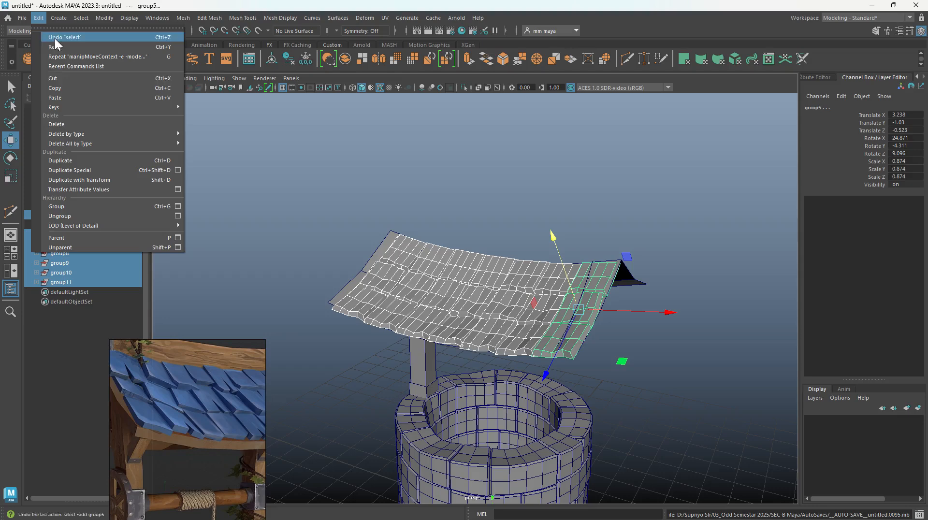
Step: Delete the construction history of the selected roof tile groups and regroup all their tile planes into a single group
click(75, 216)
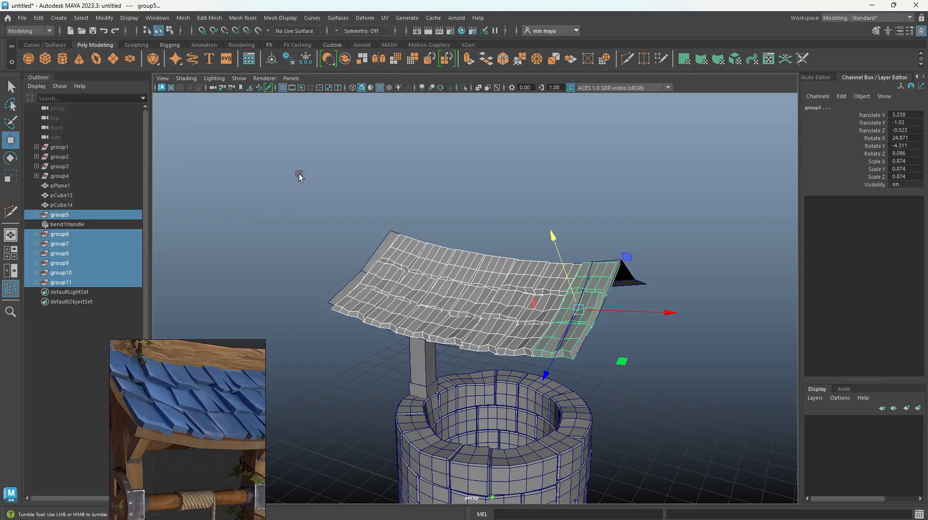
click(288, 62)
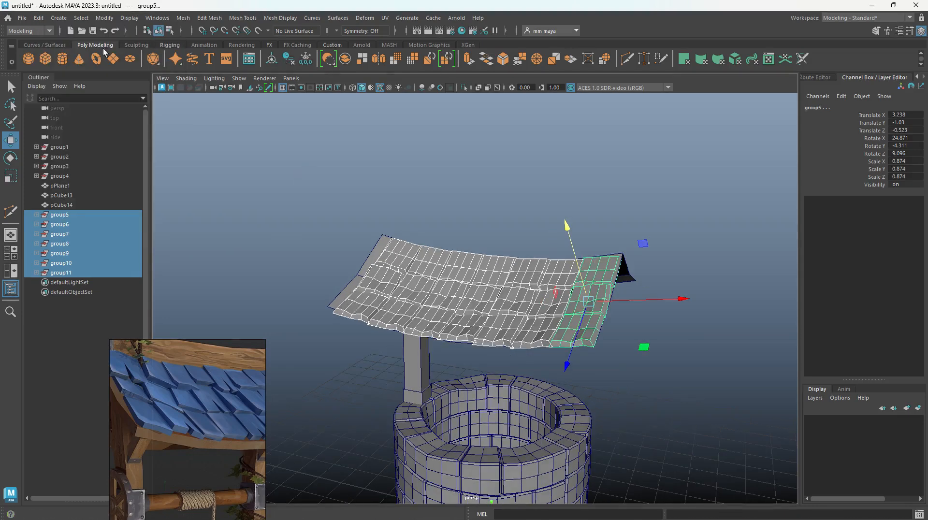
click(39, 17)
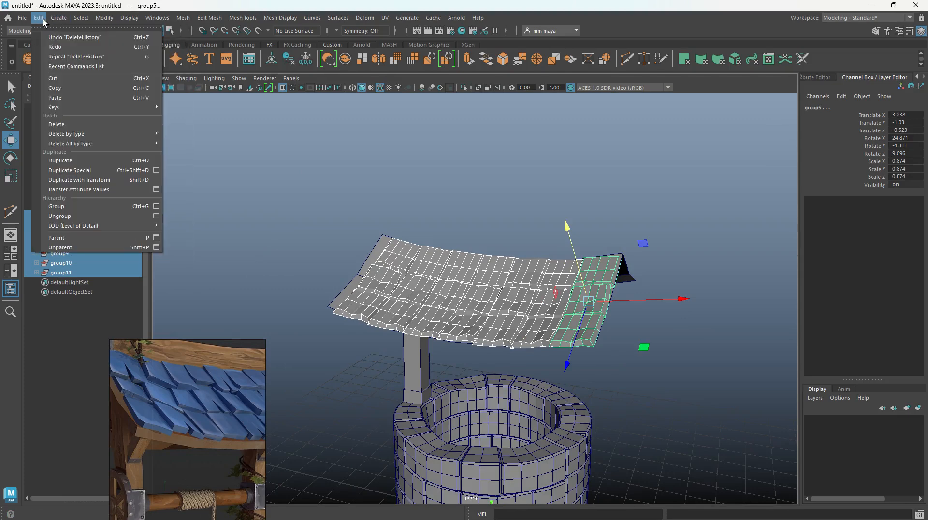
click(78, 219)
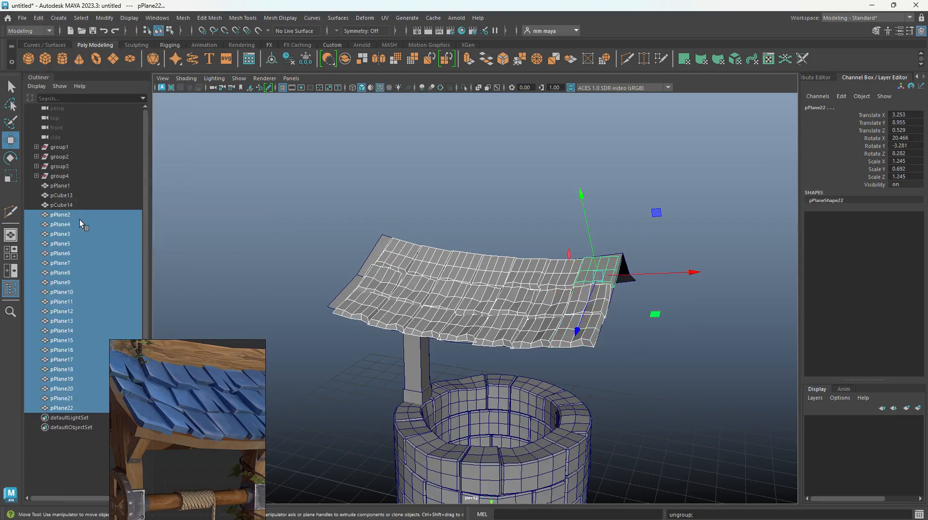
key(ctrl+g)
Step: Enable Soft Select and slightly lower the centre vertex of the second tile in the top row
alt+drag(543, 302, 425, 300)
scroll(556, 338, up, 4)
scroll(463, 370, up, 3)
scroll(463, 369, up, 3)
right_drag(435, 295, 410, 295)
click(439, 299)
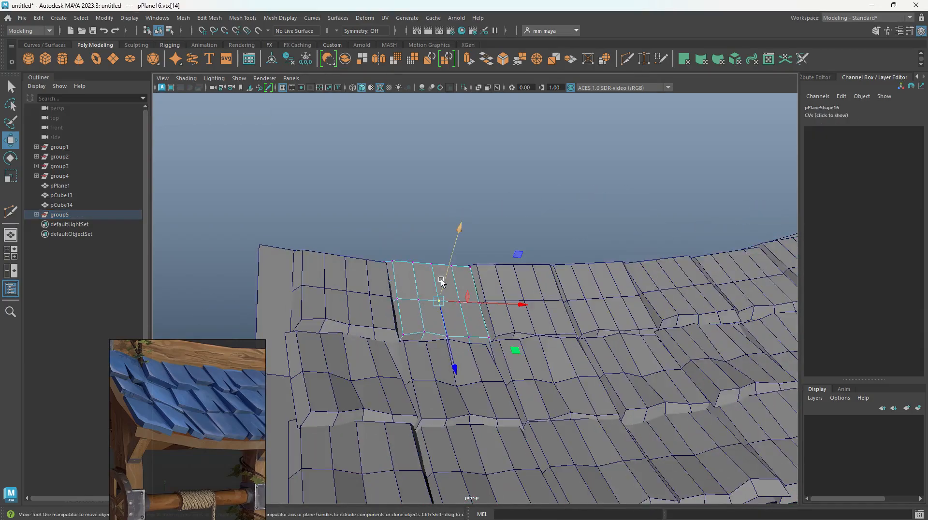
drag(441, 281, 441, 279)
key(b)
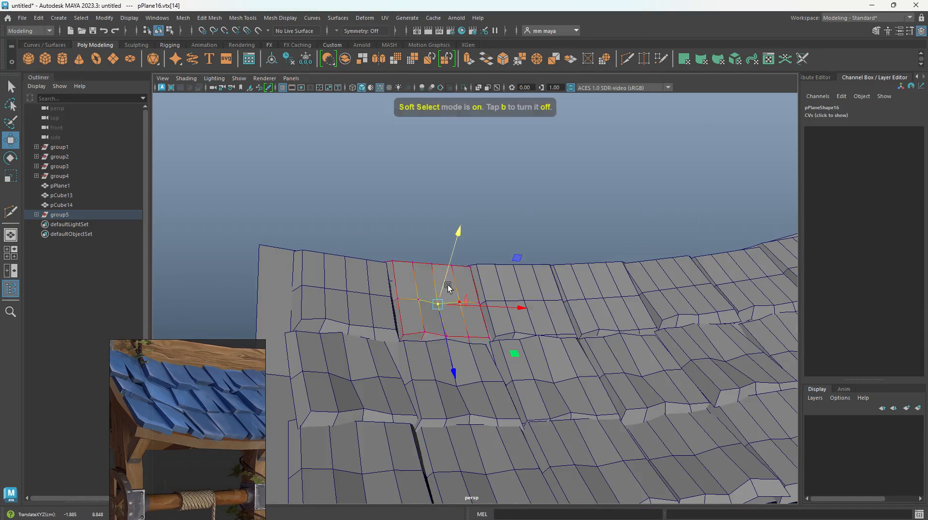
Step: Slightly lower a middle vertex on the upper edge of the third tile in the top row
click(512, 274)
right_drag(511, 274, 487, 274)
click(513, 266)
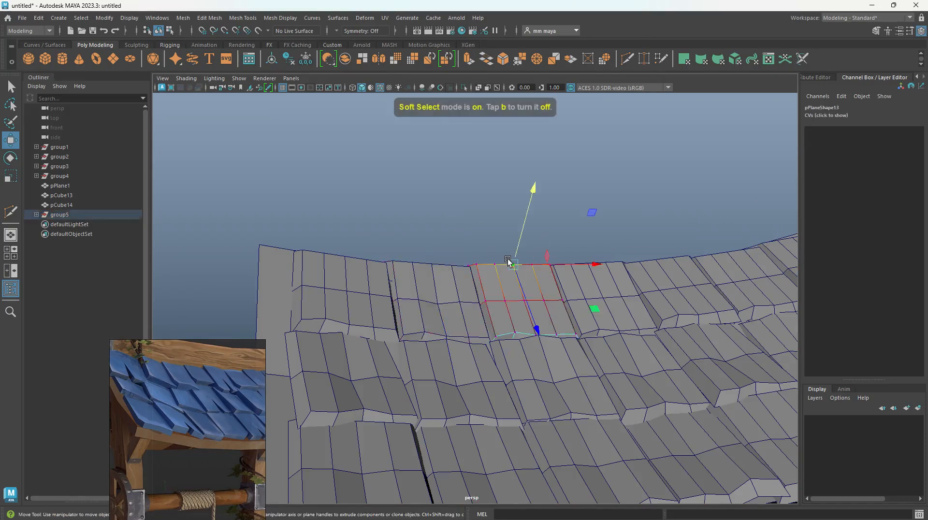
drag(516, 248, 516, 255)
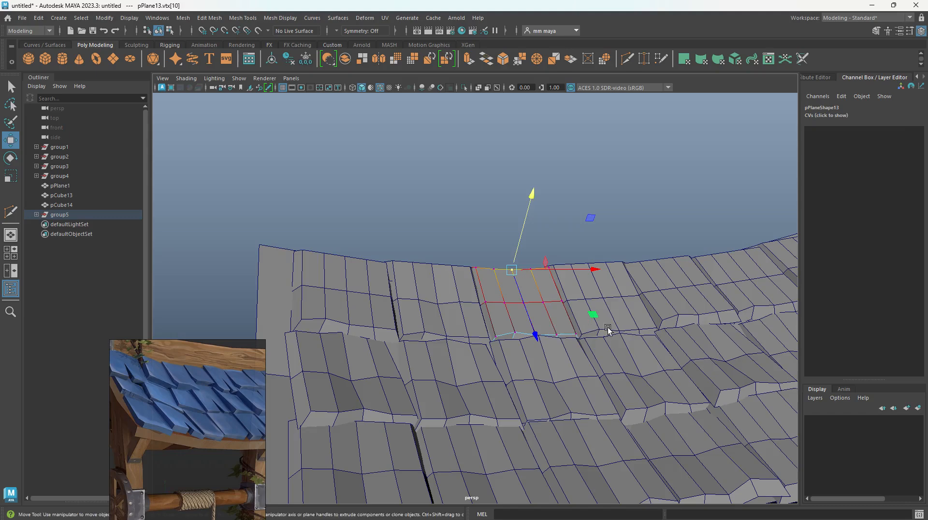
Step: Switch the whole tile group to vertex editing and lower the centre vertex of the first top-row tile
click(628, 323)
scroll(571, 315, down, 3)
click(70, 218)
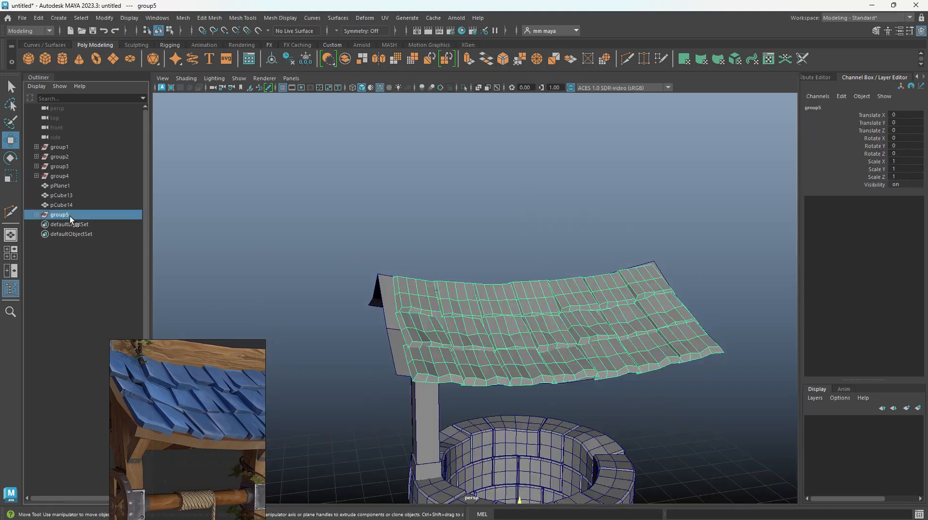
key(F9)
scroll(578, 394, up, 5)
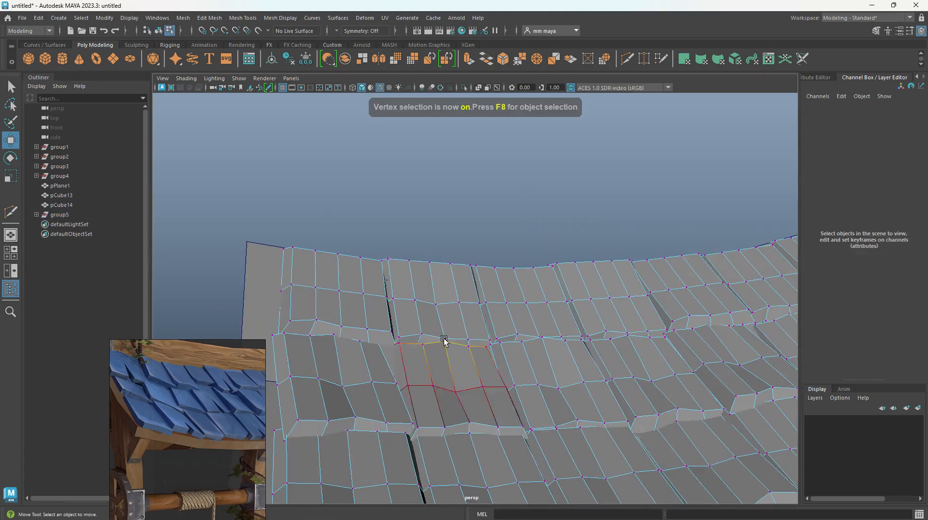
click(337, 304)
scroll(362, 316, up, 2)
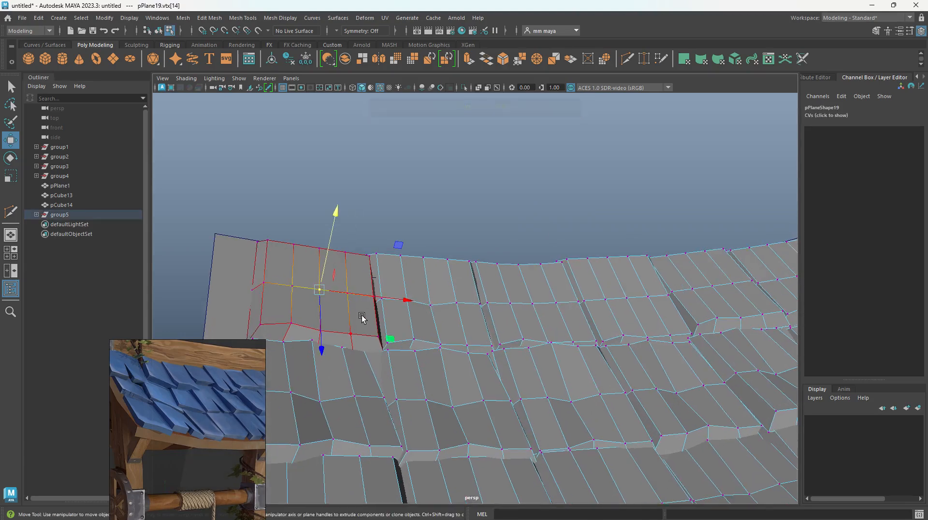
drag(363, 317, 285, 303)
drag(321, 273, 320, 279)
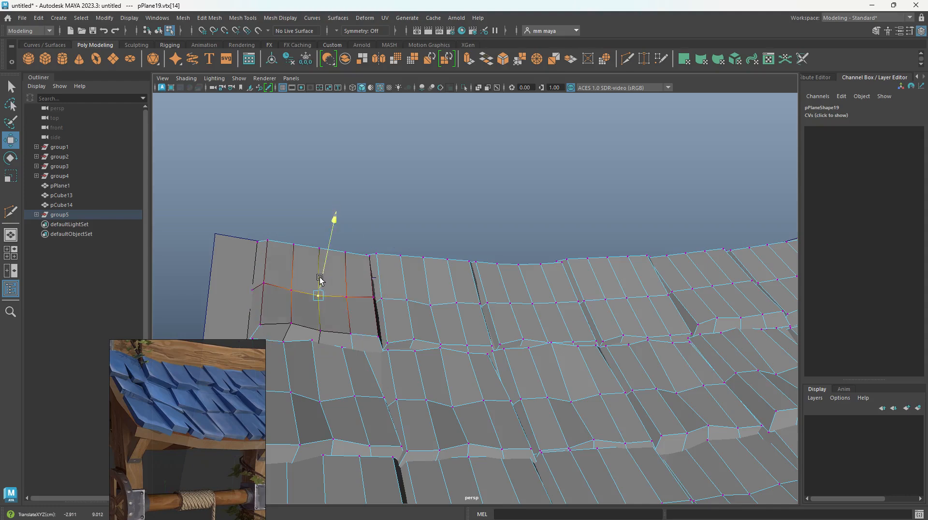
Step: Adjust the middle vertices of the third and fourth top-row tiles to make their surfaces uneven
click(532, 304)
drag(560, 304, 561, 305)
alt+drag(562, 306, 537, 336)
drag(516, 262, 516, 264)
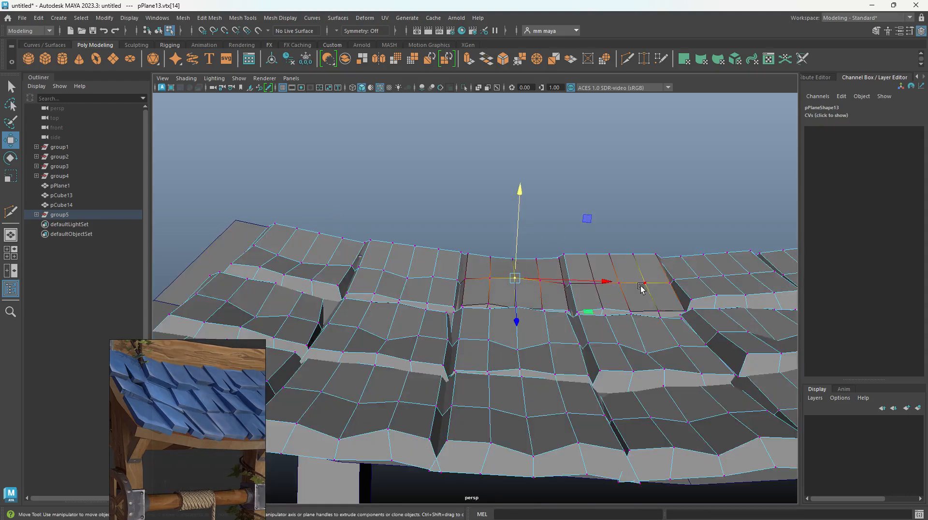
click(644, 269)
Step: Reposition the upper corner vertex of the middle-row tile beneath the third top-row tile
alt+drag(648, 290, 557, 319)
click(563, 319)
drag(641, 366, 636, 359)
key(q)
click(565, 329)
key(w)
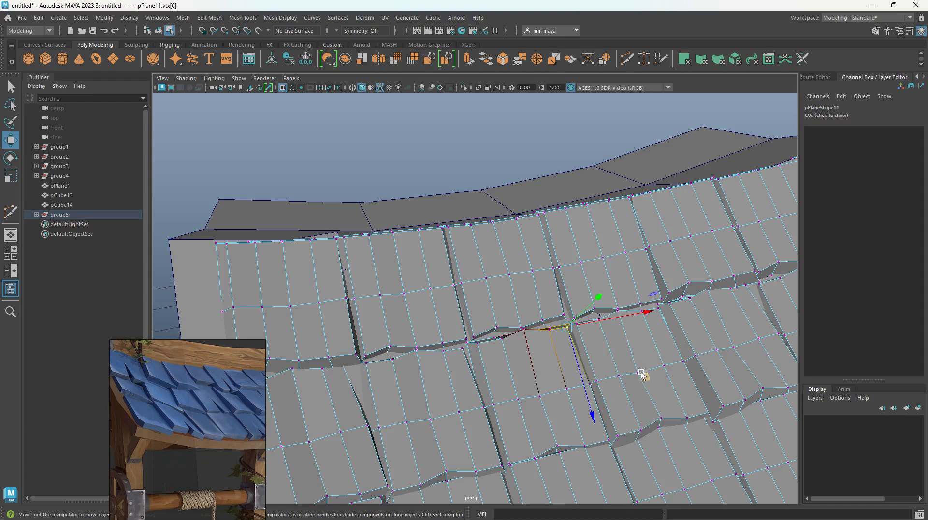
middle_drag(641, 374, 637, 368)
Step: Reactivate vertex editing for group5 and adjust the height of a lower-edge vertex on a central top-row tile
alt+drag(636, 367, 552, 337)
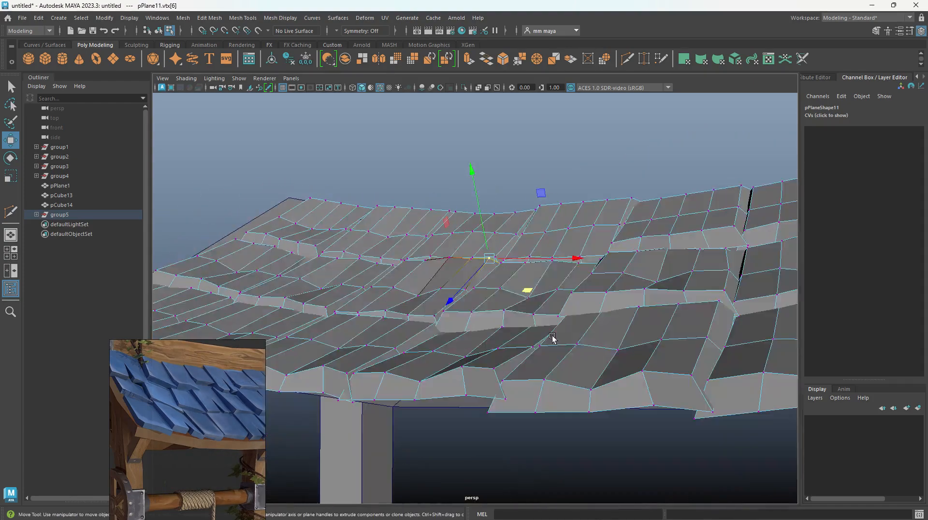
click(586, 264)
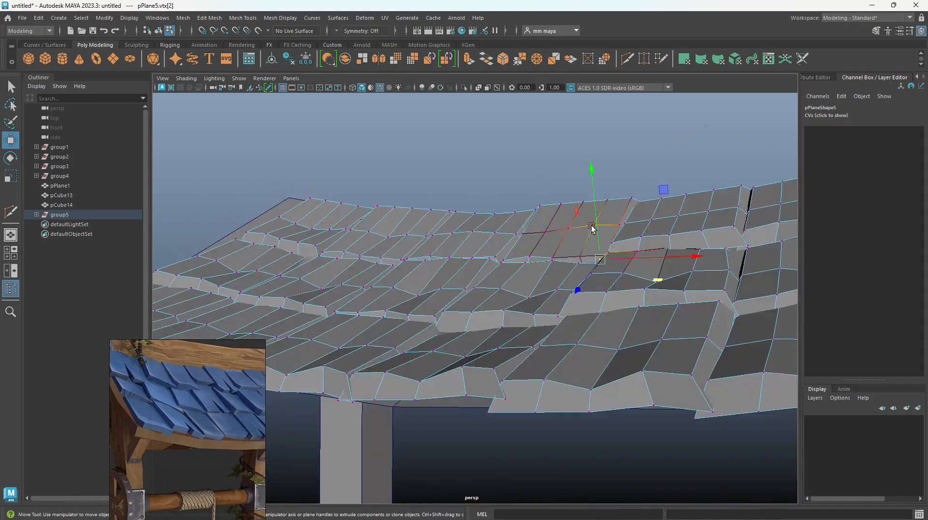
click(582, 252)
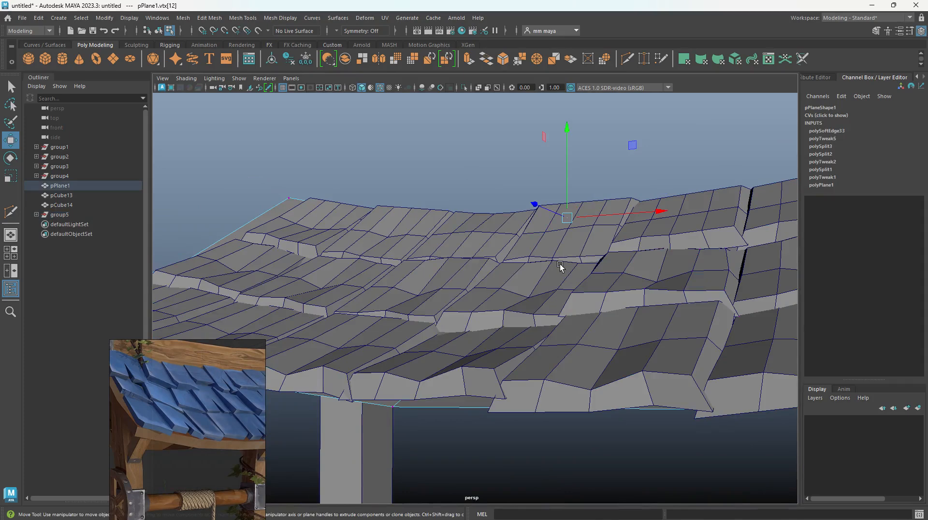
click(62, 216)
key(F9)
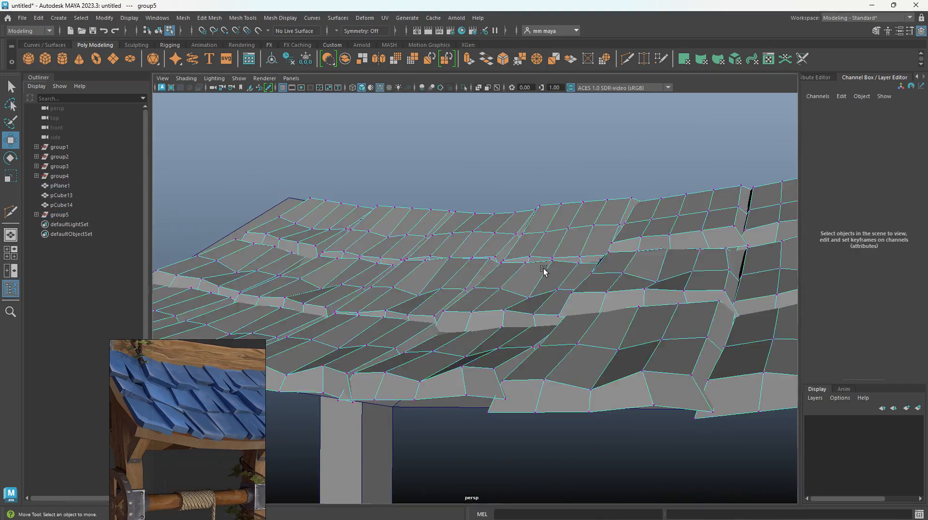
click(579, 254)
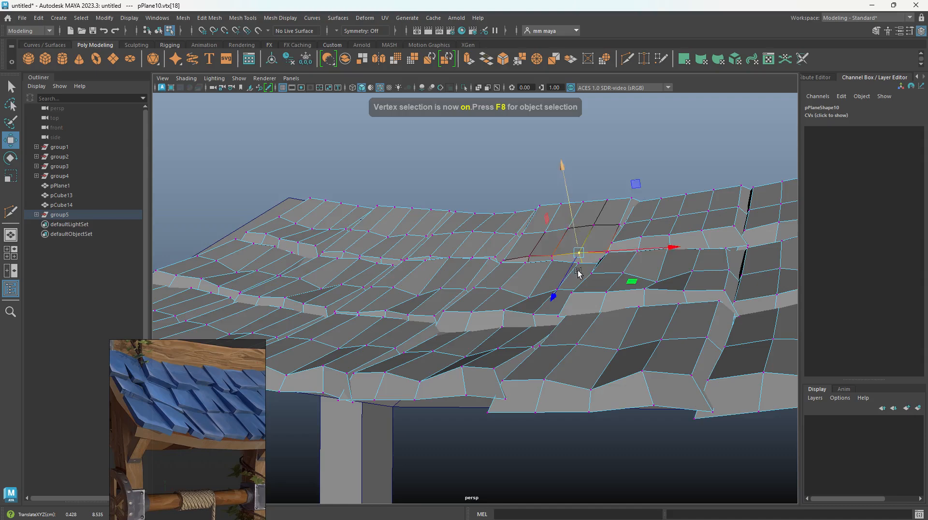
Step: Adjust the height of lower-edge vertices on two neighbouring tiles in the bottom row
scroll(579, 273, down, 3)
alt+drag(601, 307, 636, 354)
click(636, 362)
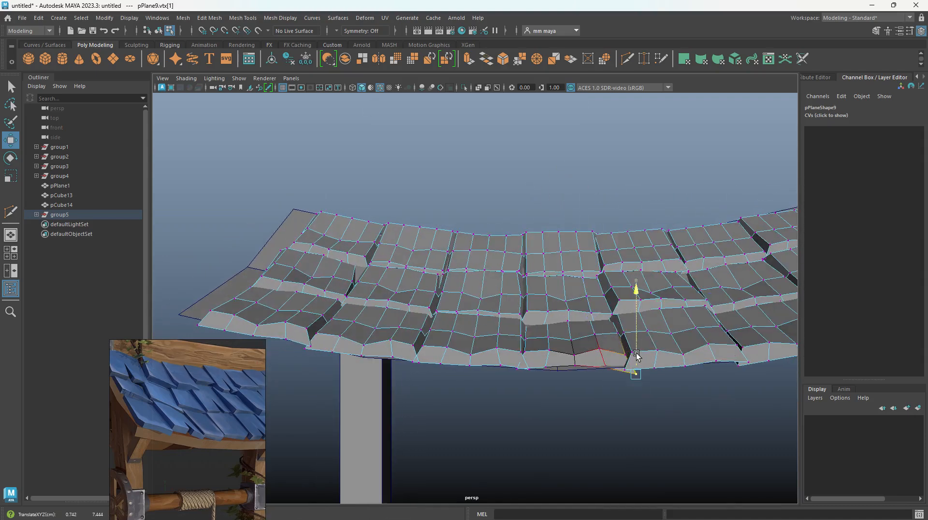
click(500, 365)
shift+click(498, 347)
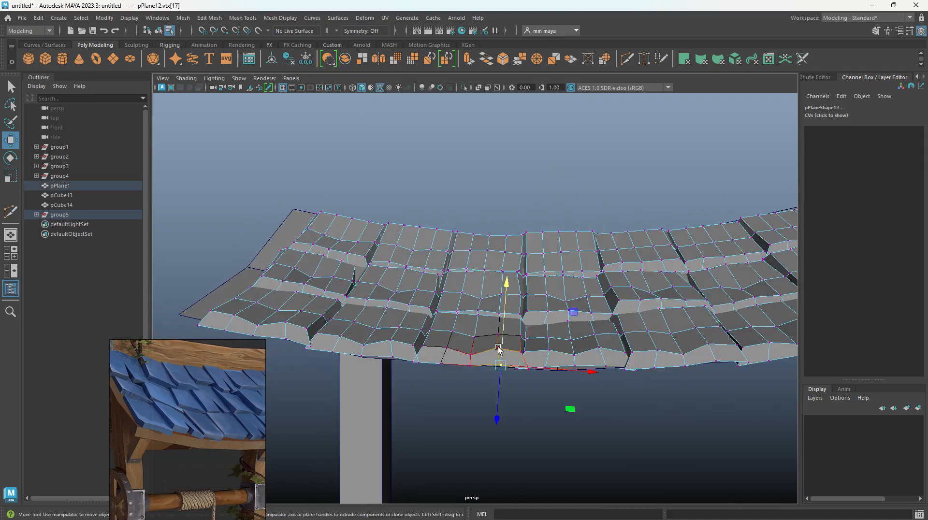
Step: Return to object mode and isolate the roof tile group, group5, in the viewport
click(485, 314)
scroll(492, 278, down, 5)
alt+drag(493, 279, 552, 317)
scroll(518, 286, up, 3)
click(594, 217)
alt+right_drag(582, 254, 630, 271)
alt+middle_drag(630, 271, 504, 334)
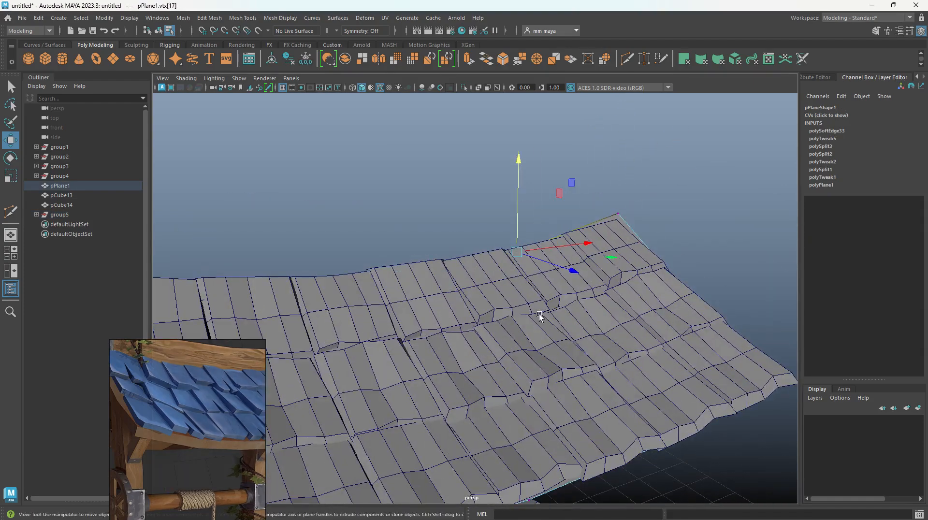
right_drag(539, 315, 656, 223)
scroll(526, 275, down, 5)
alt+drag(527, 275, 498, 260)
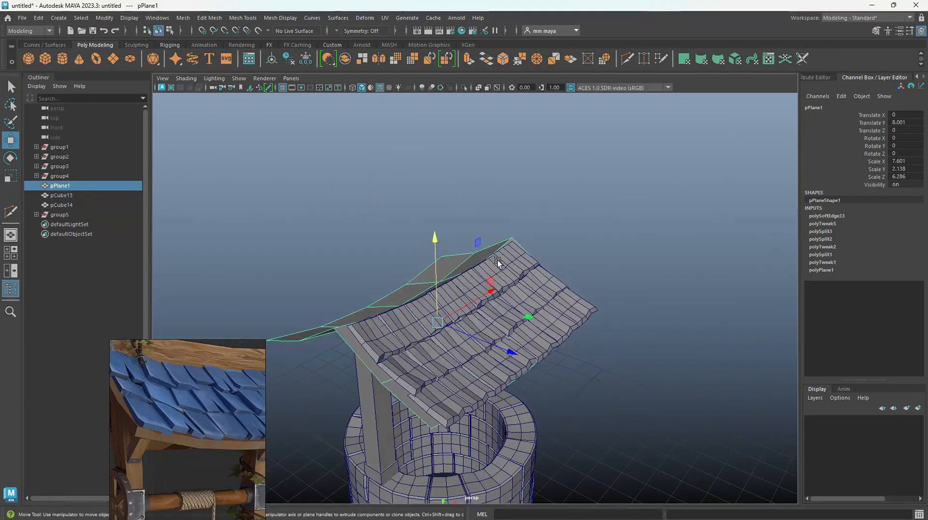
click(59, 214)
key(ctrl+1)
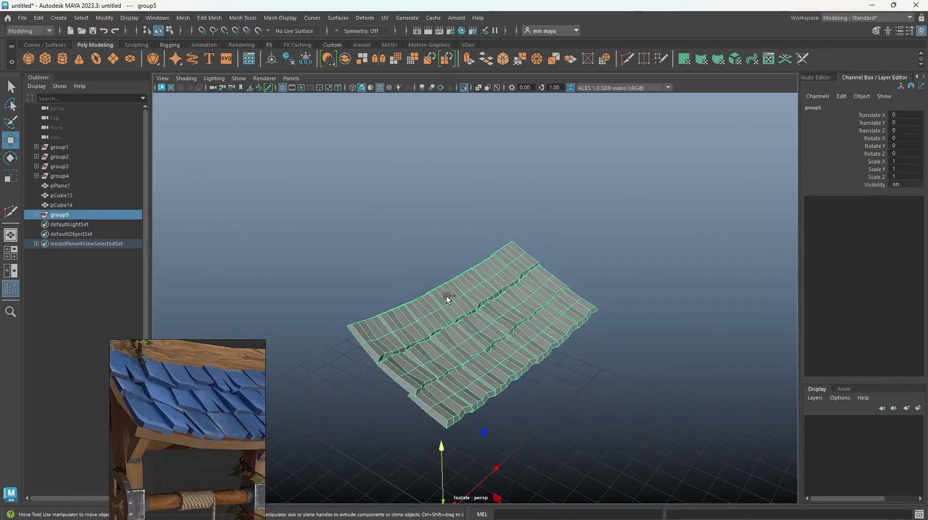
Step: Select all the isolated roof tiles and switch them to vertex editing
alt+drag(445, 296, 479, 370)
scroll(445, 275, up, 5)
right_drag(435, 343, 405, 340)
alt+drag(459, 344, 443, 362)
right_drag(442, 363, 473, 331)
click(515, 242)
scroll(518, 332, down, 6)
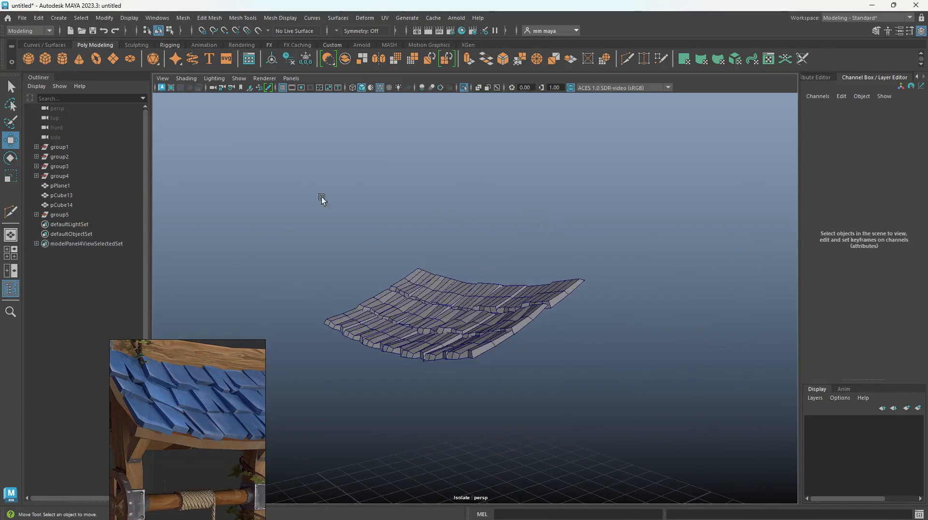
drag(321, 196, 640, 360)
key(F8)
scroll(472, 385, up, 5)
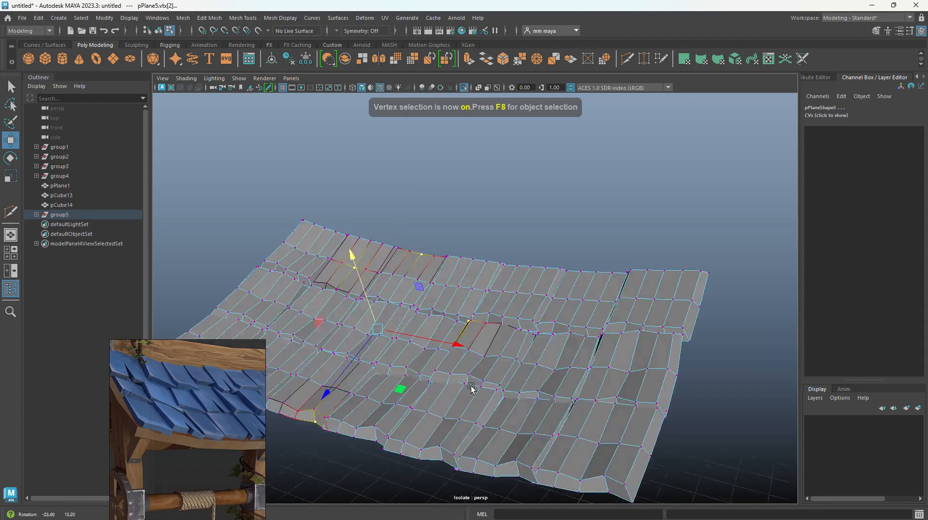
Step: Shift middle vertices of the central middle-row tiles vertically to make their surfaces irregular
alt+drag(461, 358, 427, 326)
click(460, 307)
drag(454, 273, 452, 270)
click(544, 272)
drag(540, 242, 575, 267)
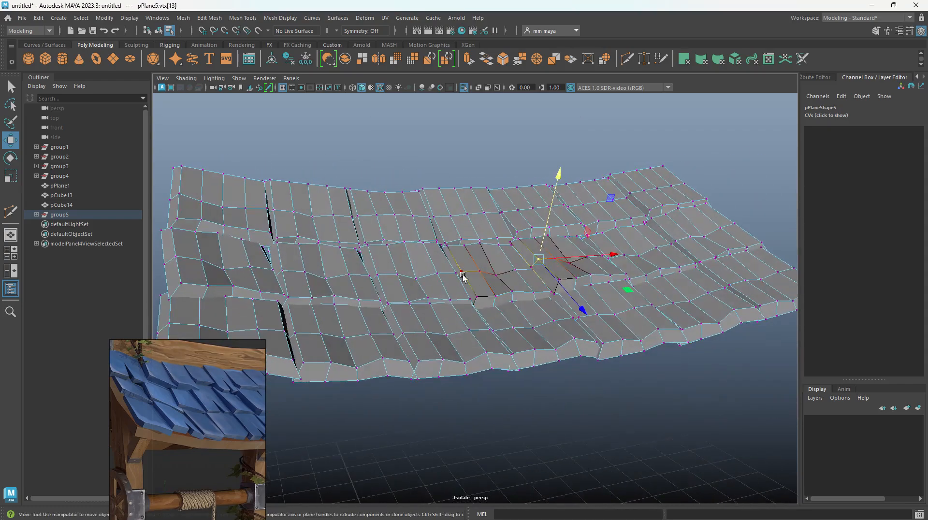
click(475, 284)
drag(474, 283, 532, 279)
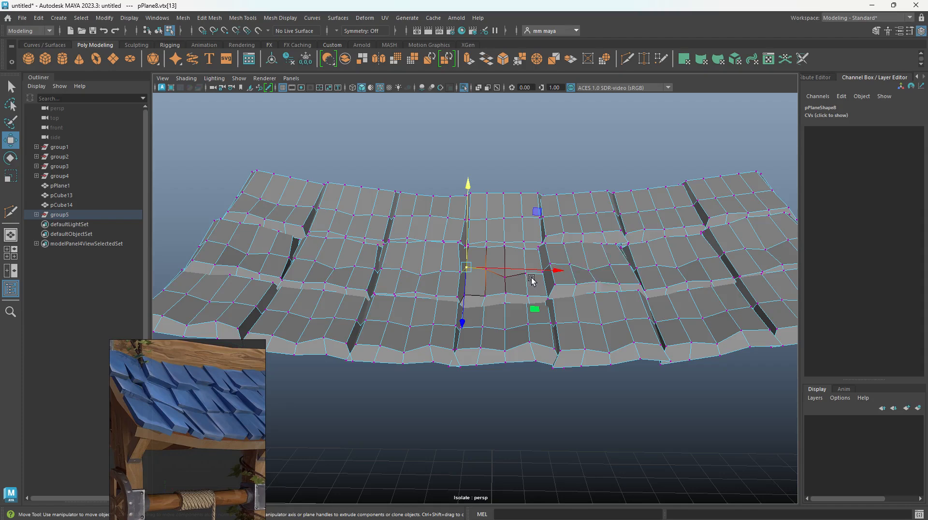
Step: Move the lower corner vertices of two neighbouring top-row tiles sideways along the X axis
click(624, 230)
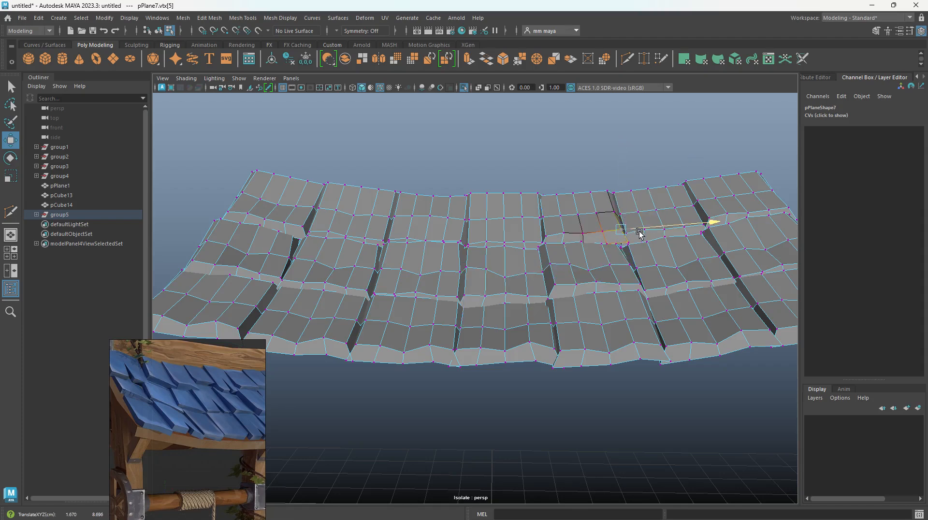
key(q)
click(701, 226)
key(w)
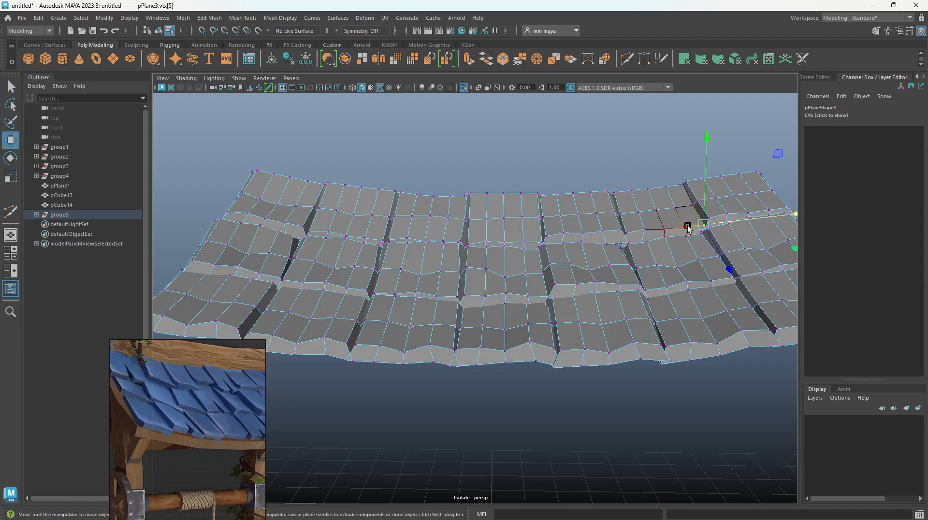
Step: Move the lower-edge middle vertices of two middle-row tiles along the roof slope
alt+drag(723, 222, 699, 335)
click(691, 289)
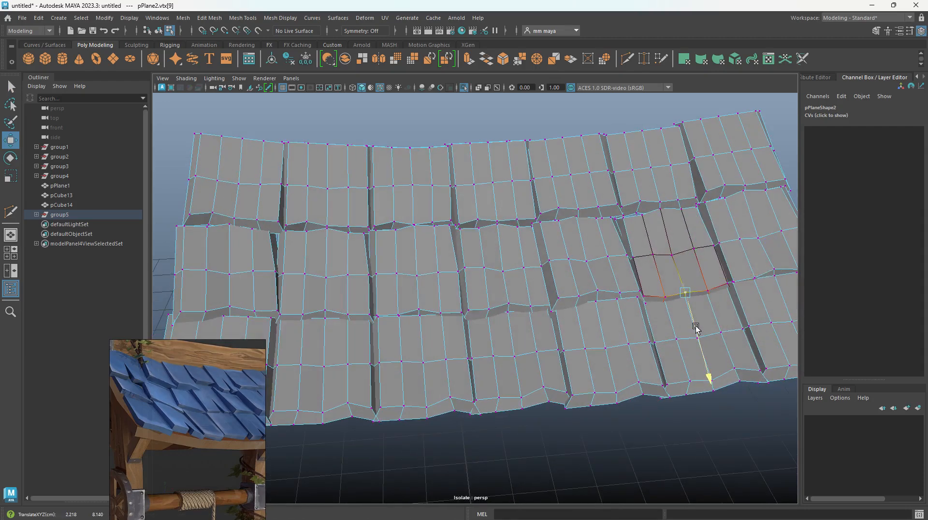
drag(507, 327, 509, 323)
key(q)
click(504, 307)
key(w)
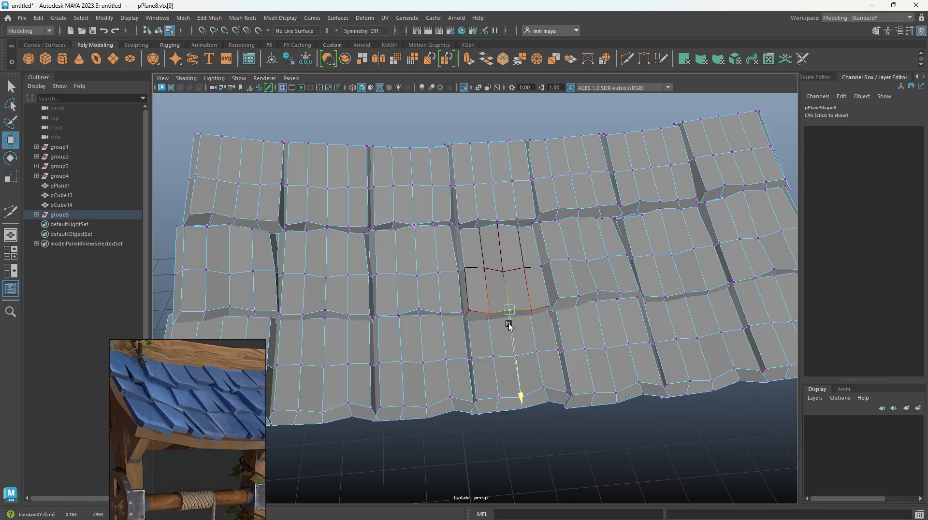
Step: Adjust lower-edge vertices on further middle-row tiles, including a lower corner vertex, along the roof slope
click(326, 310)
alt+drag(328, 319, 387, 356)
middle_drag(387, 357, 421, 424)
click(431, 376)
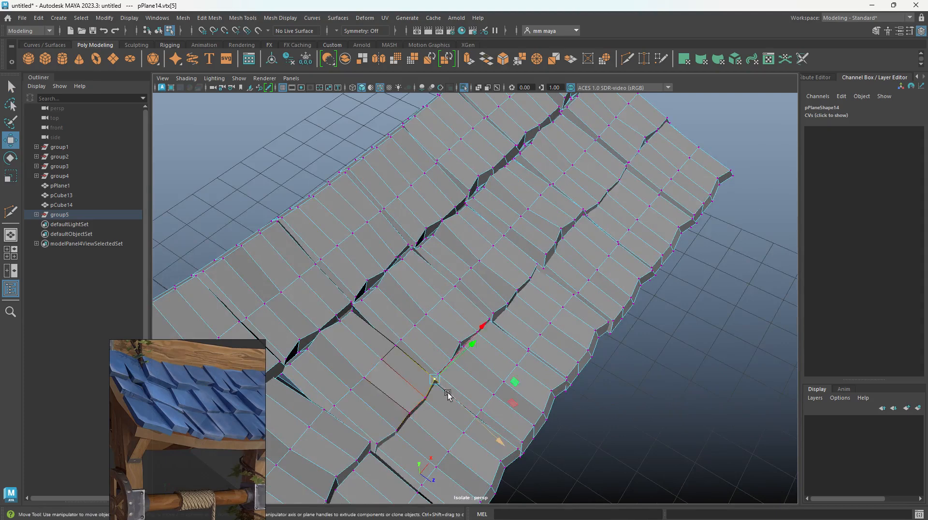
Step: Shift a lower-edge vertex of a bottom-row tile along the roof slope to vary the eave outline
alt+drag(542, 345, 526, 339)
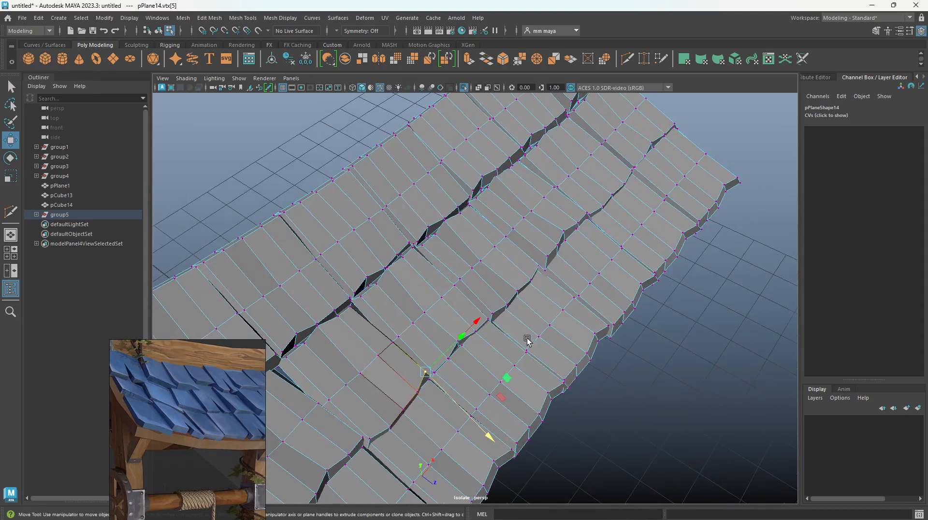
click(576, 367)
click(543, 421)
middle_drag(559, 427, 547, 428)
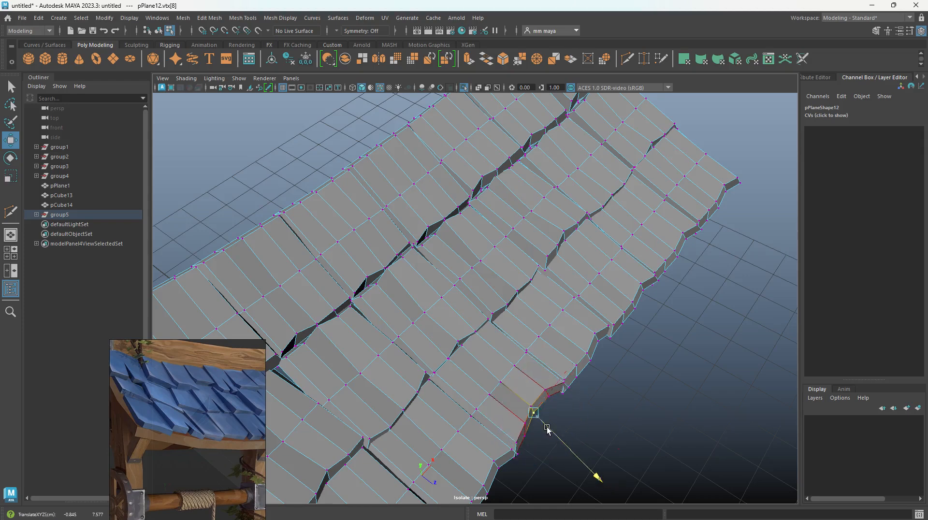
Step: Adjust lower-edge vertices on several bottom-row tiles along the roof slope to make the eave uneven
click(589, 361)
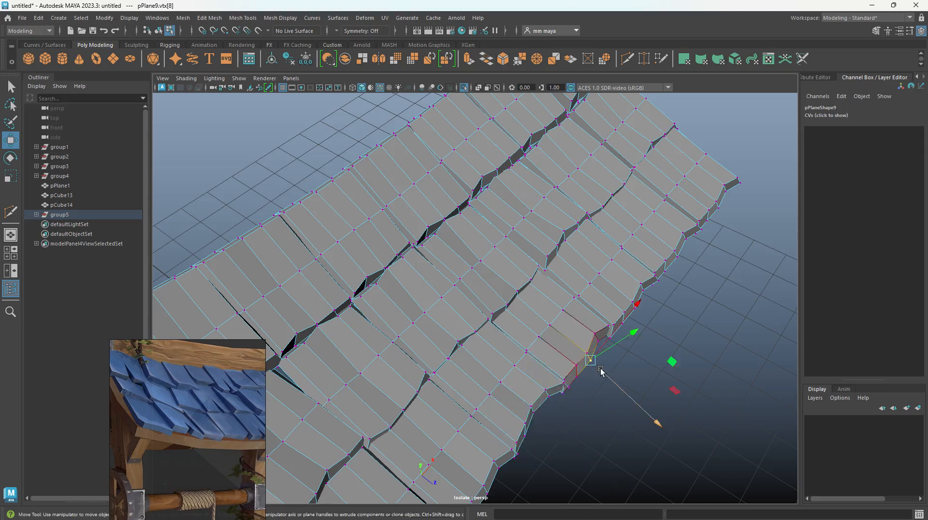
click(666, 272)
click(650, 284)
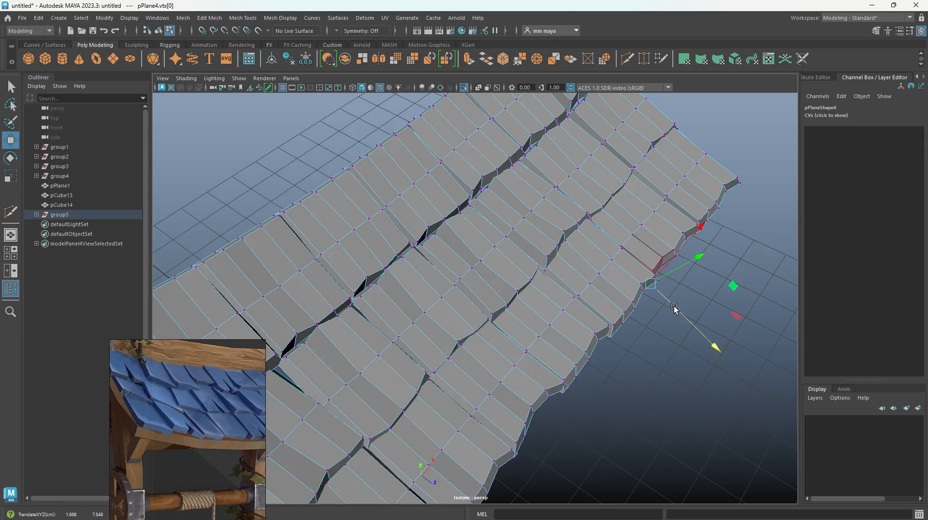
click(714, 203)
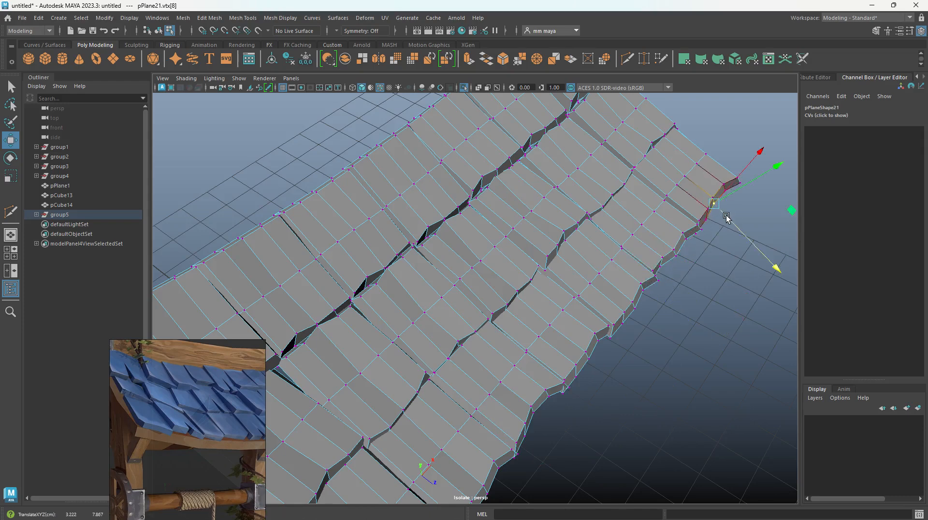
Step: Move lower-edge vertices of the top-row tiles along the roof slope to vary their overlap with the middle row
alt+drag(576, 391, 358, 365)
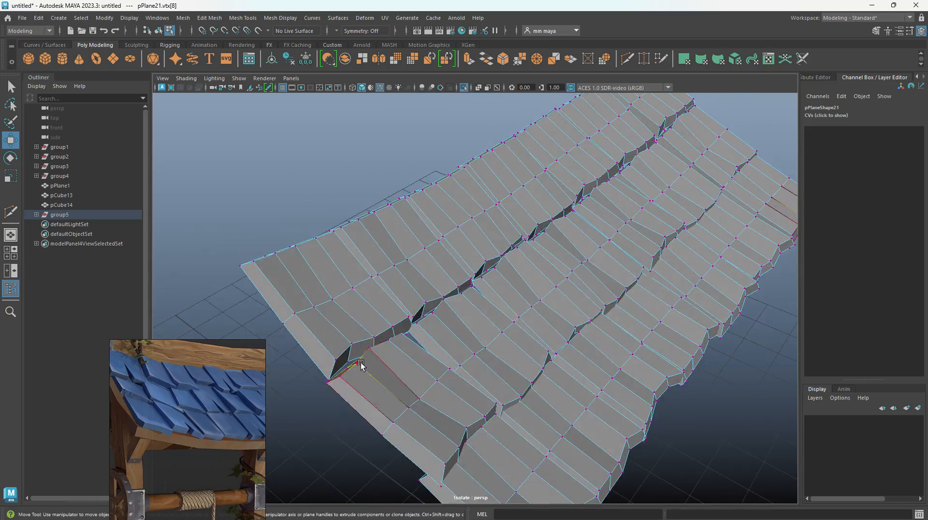
click(349, 360)
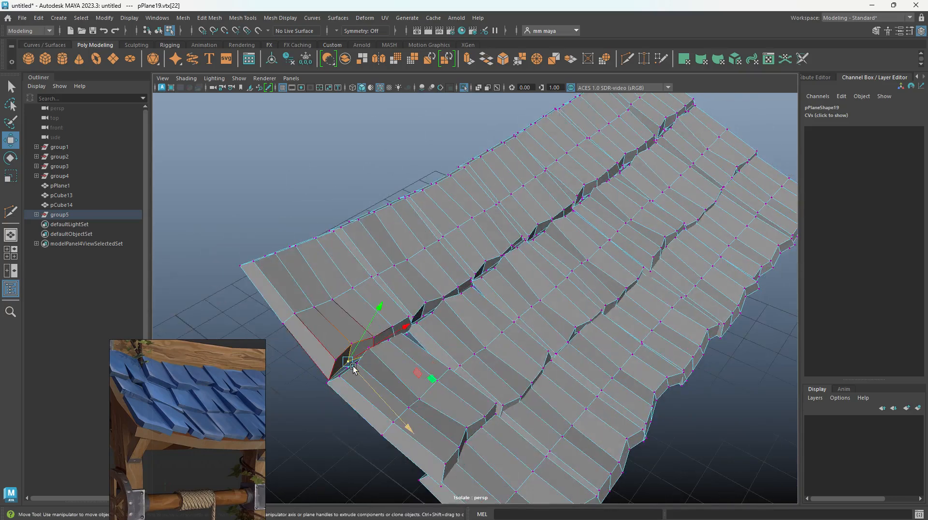
click(368, 374)
drag(370, 376, 370, 381)
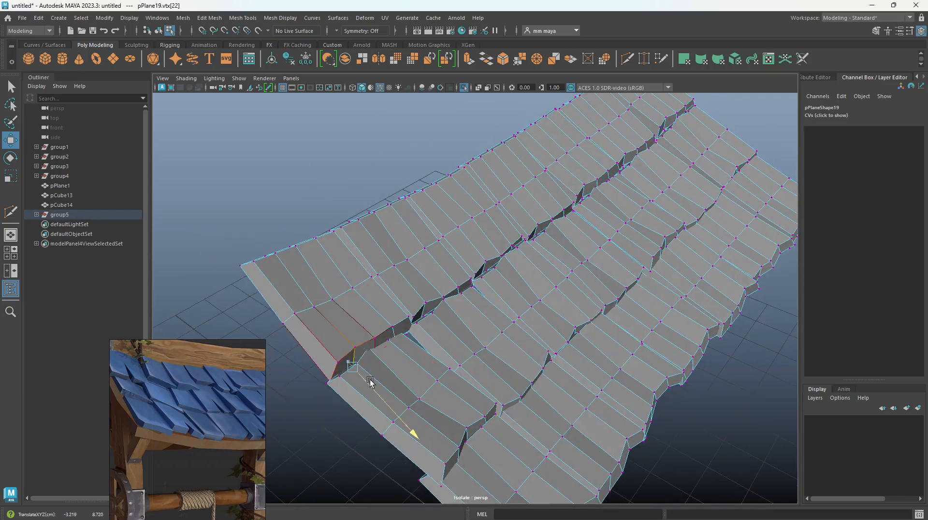
click(429, 307)
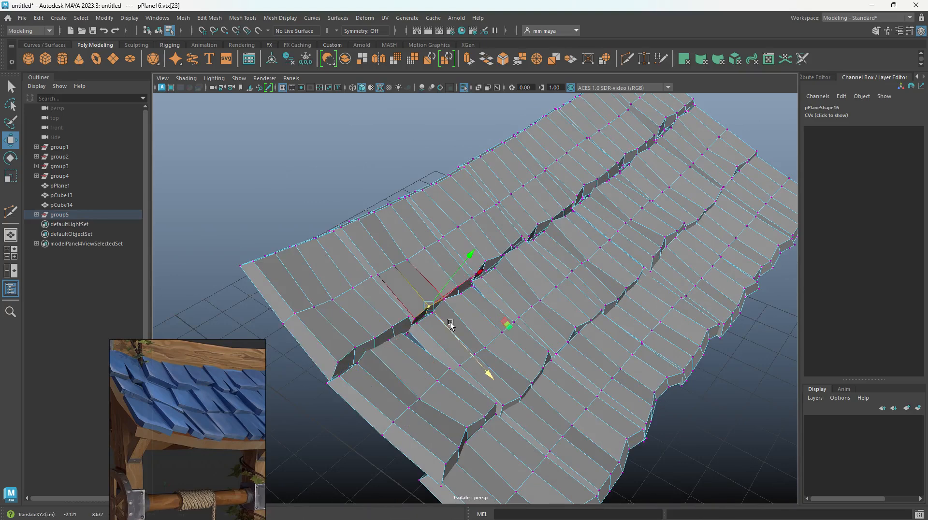
click(472, 215)
drag(494, 180, 493, 183)
mouse_move(539, 242)
alt+mouse_down()
mouse_move(476, 211)
mouse_move(565, 203)
mouse_move(575, 192)
mouse_move(538, 243)
alt+mouse_up()
click(560, 198)
click(576, 221)
Step: Return to object mode, clear the selection and hide the wireframe overlay to inspect the shaded roof tiles
scroll(572, 216, down, 5)
right_drag(561, 279, 663, 192)
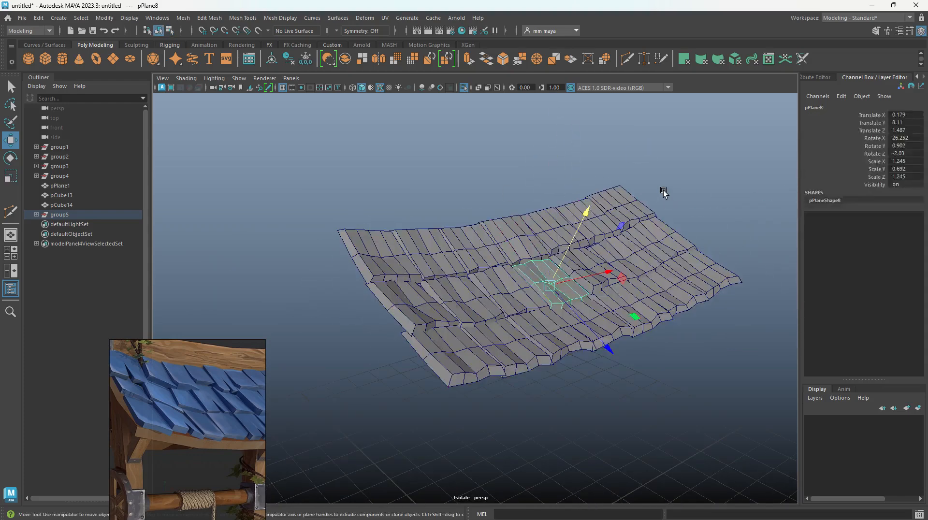
click(663, 191)
alt+drag(653, 341, 638, 332)
key(alt+5)
alt+drag(569, 330, 614, 343)
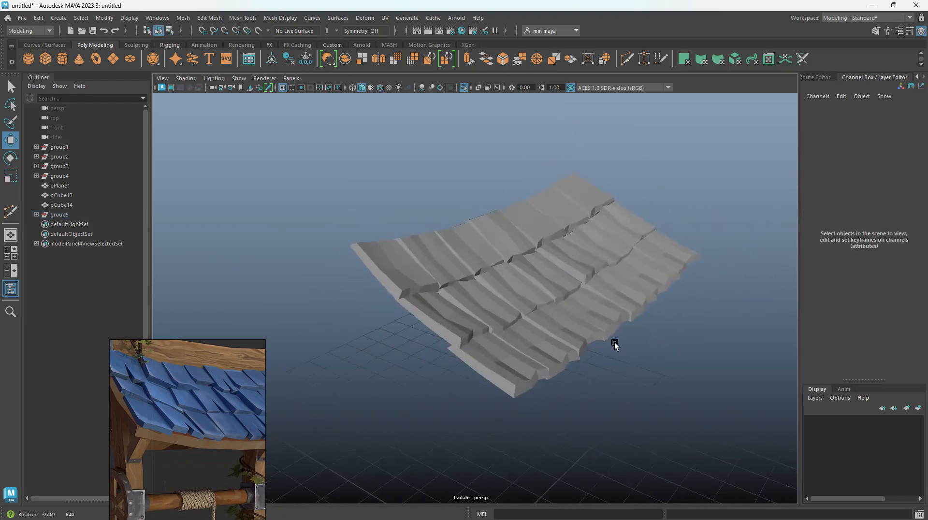
scroll(616, 342, down, 3)
Step: Select all the roof tiles and apply Harden Edge to them
drag(670, 182, 425, 348)
click(274, 18)
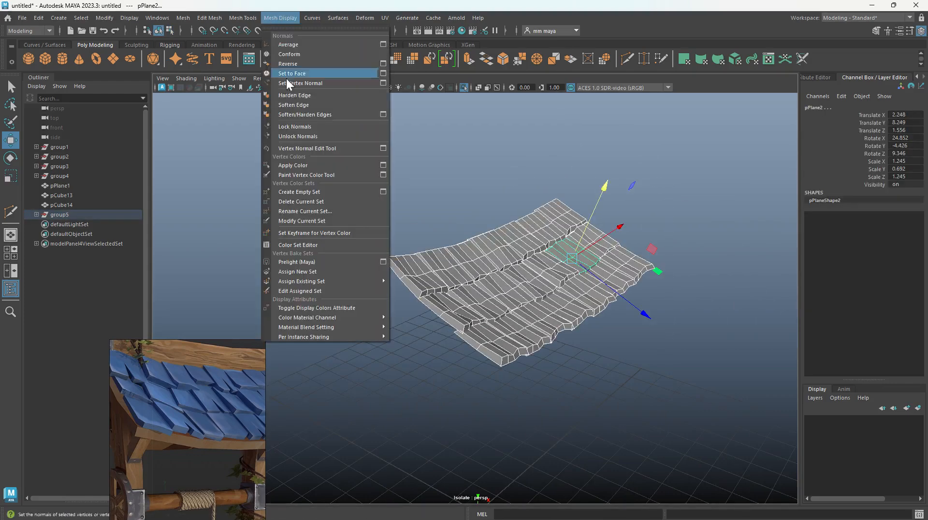
click(295, 96)
click(399, 239)
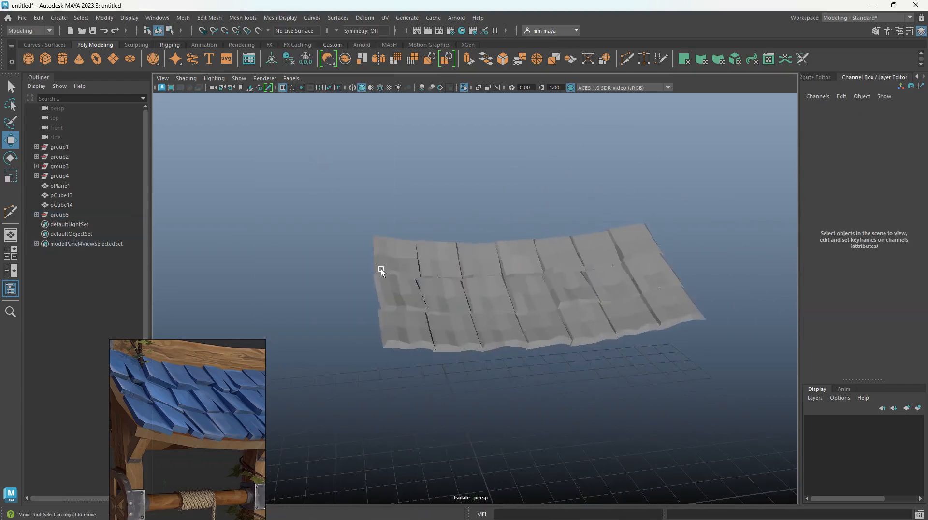
alt+drag(381, 269, 454, 300)
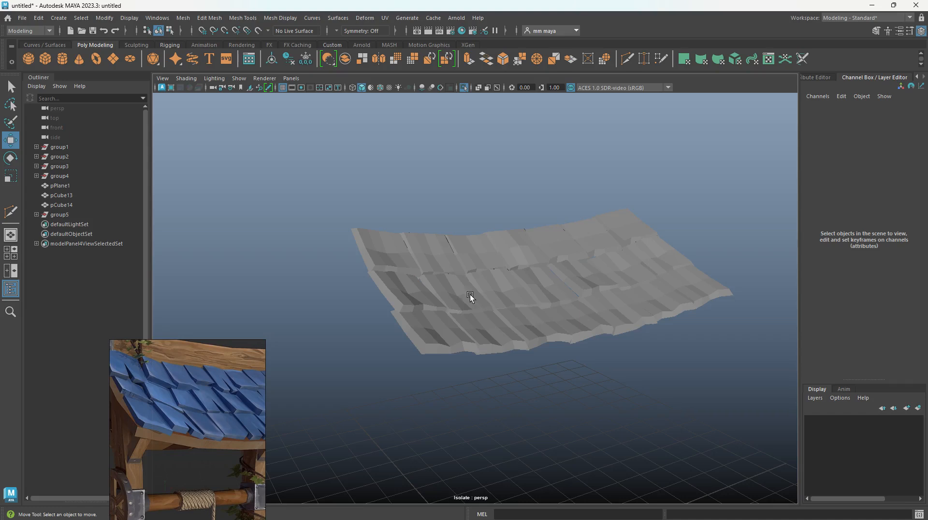
Step: Turn off the isolated display to show the whole well and select the base roof plane
click(464, 87)
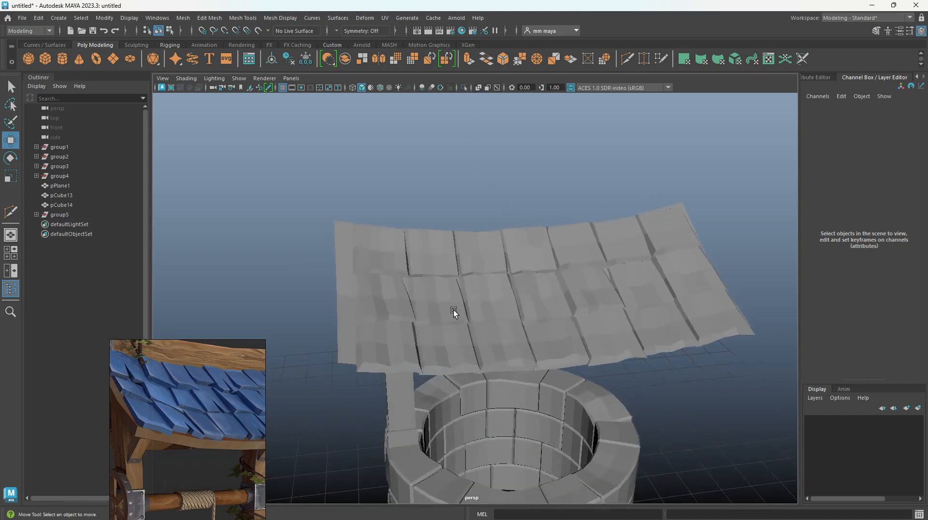
click(472, 347)
alt+drag(472, 347, 447, 326)
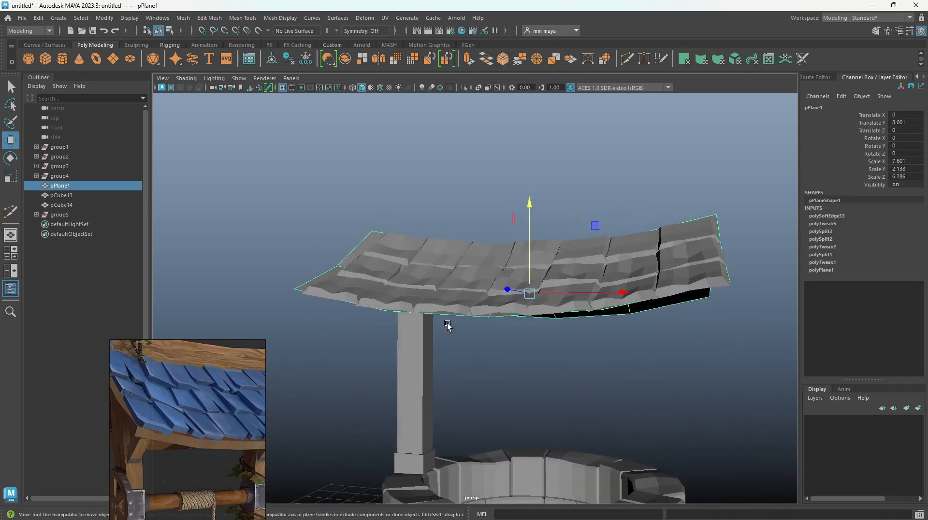
Step: In the front wireframe view, centre the tile group's pivot and move the group to about -0.165 on X
key(space)
key(space)
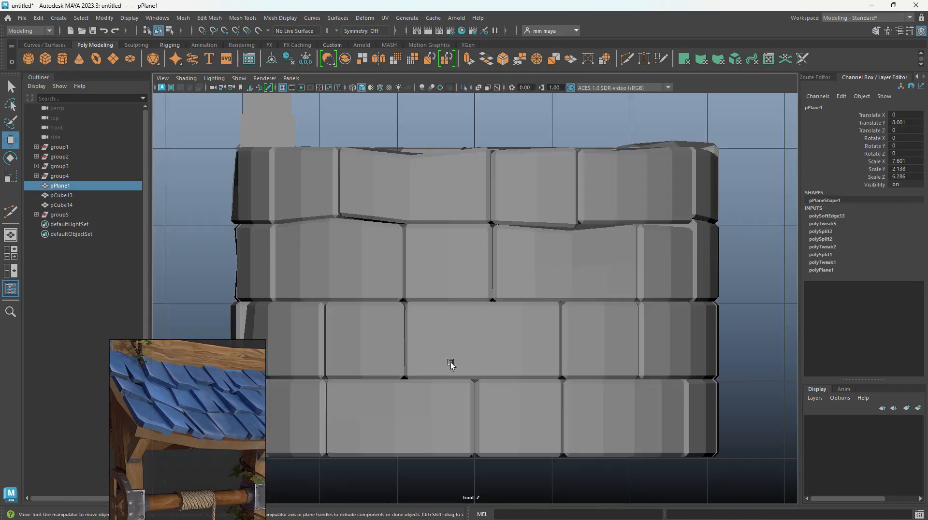
alt+right_drag(473, 355, 422, 219)
alt+middle_drag(422, 219, 426, 309)
mouse_move(427, 309)
alt+right_down()
mouse_move(513, 288)
mouse_move(583, 330)
alt+right_up()
key(4)
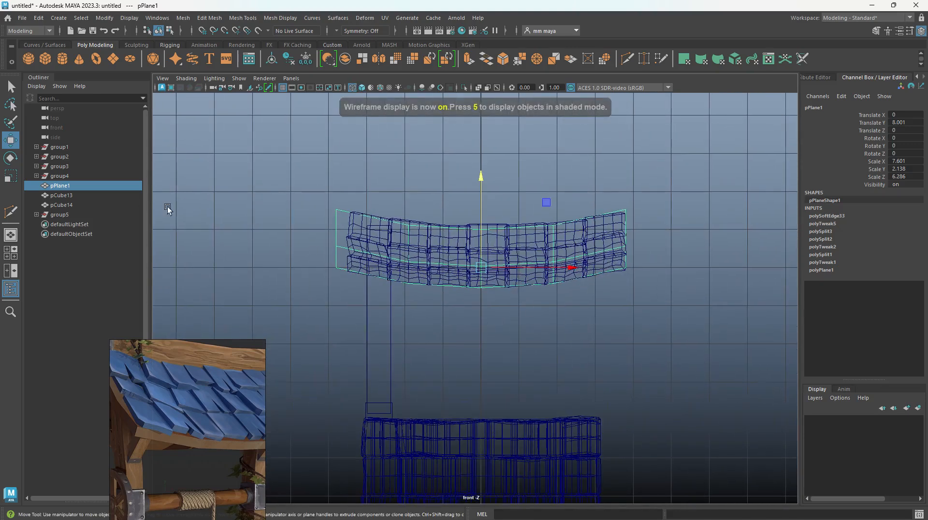
click(60, 213)
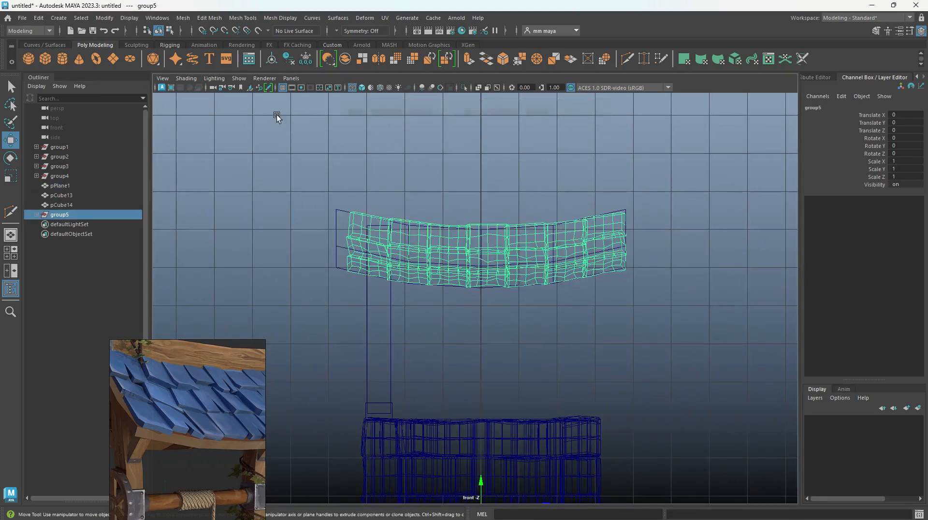
drag(524, 255, 515, 252)
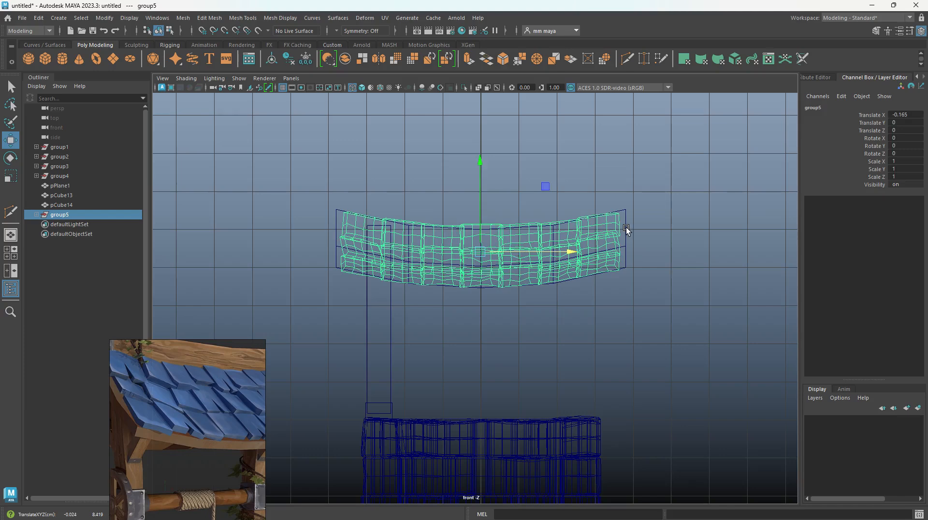
Step: Scale the base roof plane along X to about 7.305 so its ends match the tile group
click(566, 268)
key(r)
drag(565, 267, 566, 268)
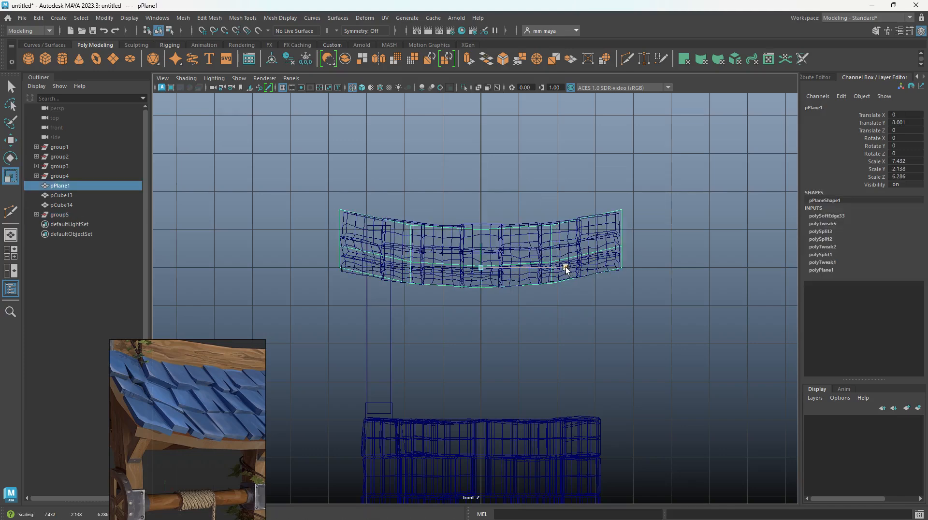
Step: In the perspective view, extrude the base roof plane's faces to give the plane thickness
key(space)
key(space)
alt+drag(556, 208, 630, 231)
key(ctrl+e)
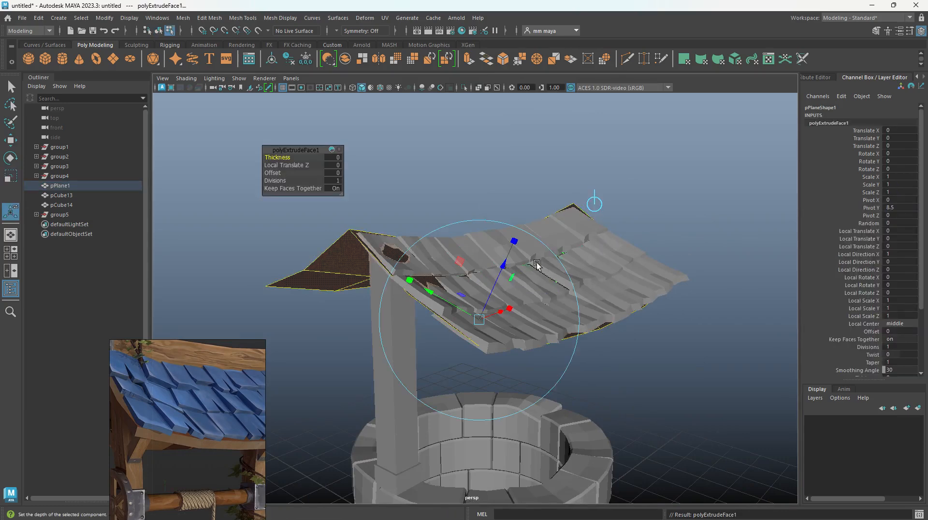
drag(502, 264, 503, 271)
key(ctrl+z)
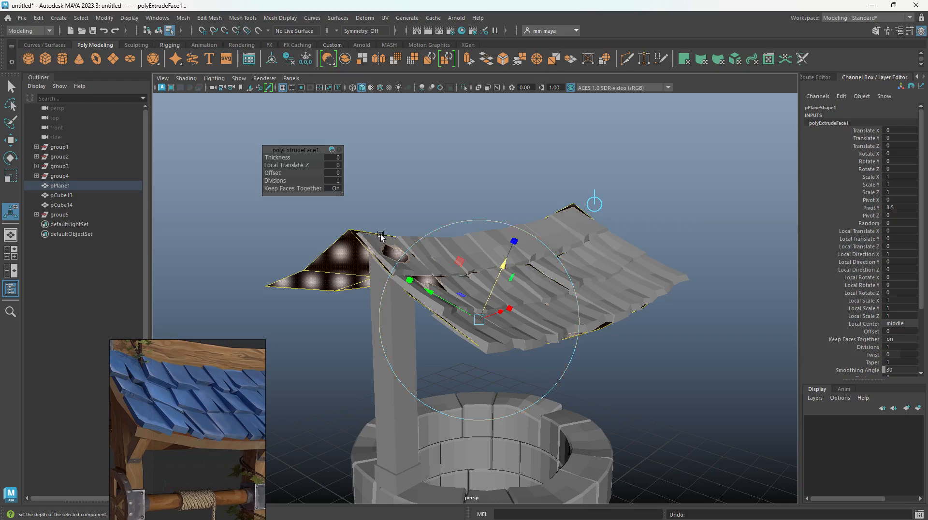
drag(282, 157, 286, 157)
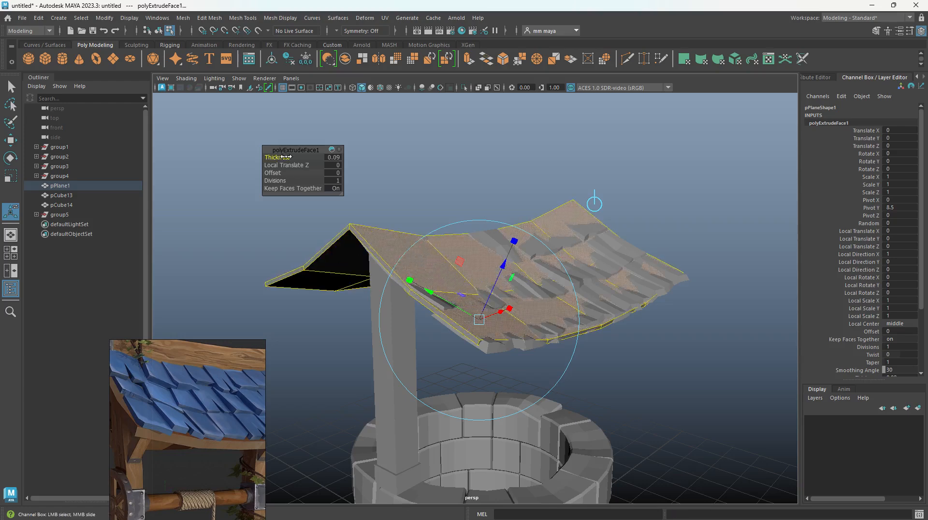
Step: Return to object mode and lower the thickened base roof plane beneath the tiles to 7.892 on Y
key(w)
right_drag(396, 237, 466, 137)
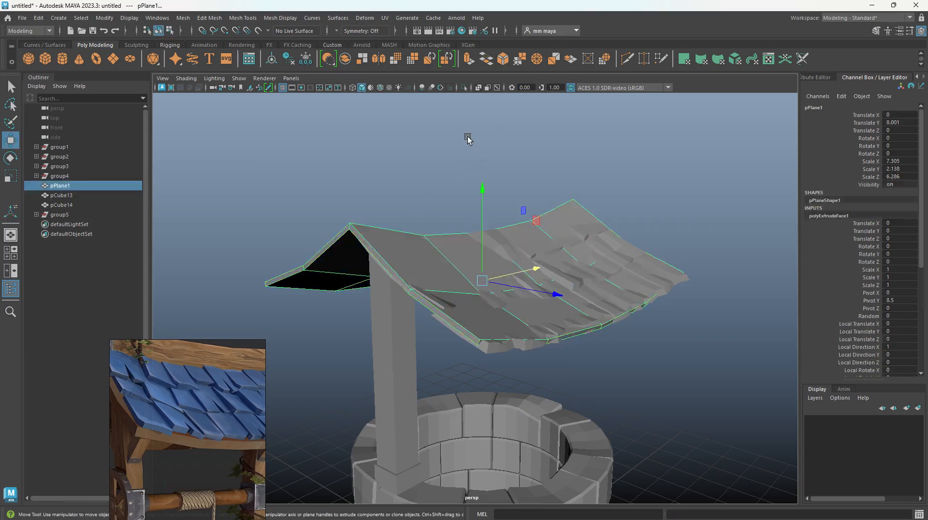
click(467, 136)
click(438, 238)
drag(482, 219, 488, 247)
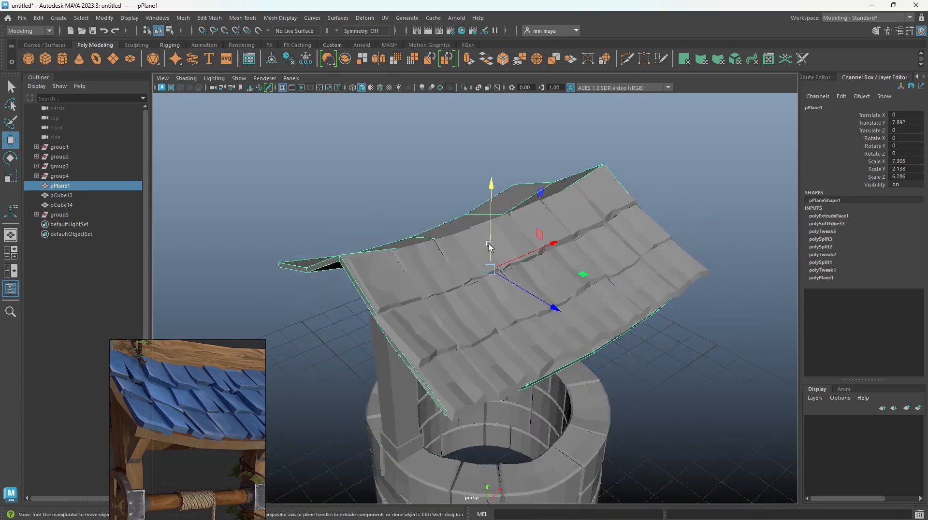
Step: Duplicate the well's support post, raise the copy above the roof to 8.443 on Y and centre its pivot
scroll(175, 408, down, 5)
scroll(124, 396, up, 4)
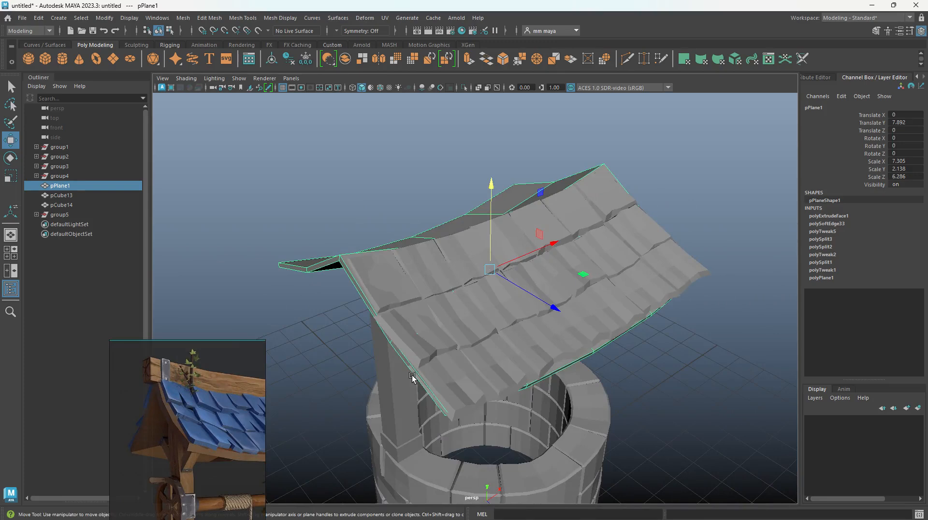
alt+drag(412, 378, 381, 333)
click(418, 336)
key(ctrl+d)
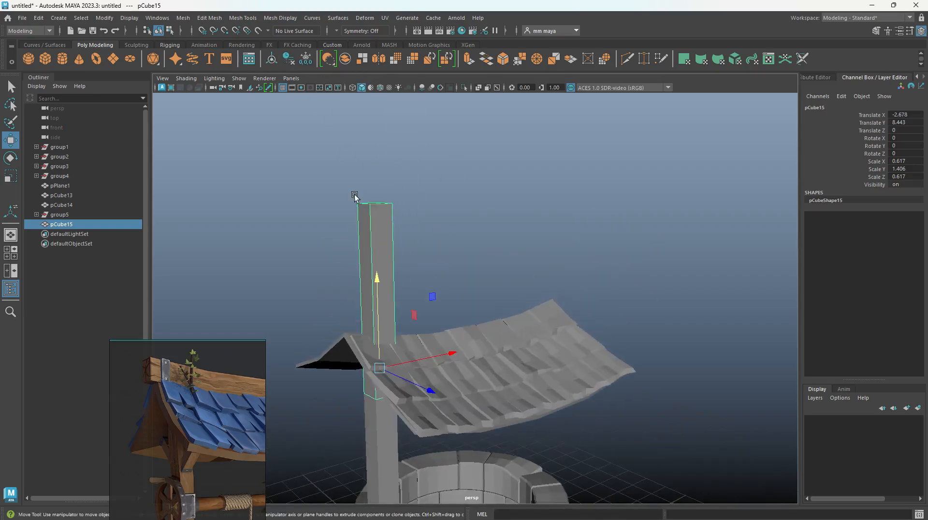
click(272, 60)
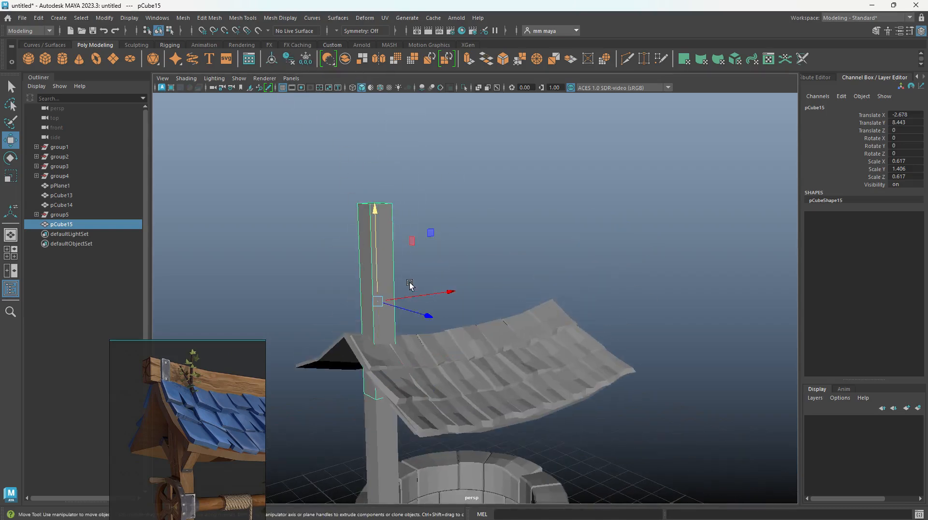
Step: Move the duplicated post along X to about 0.01, over the roof's centre, using the front view
drag(410, 286, 459, 279)
key(space)
key(space)
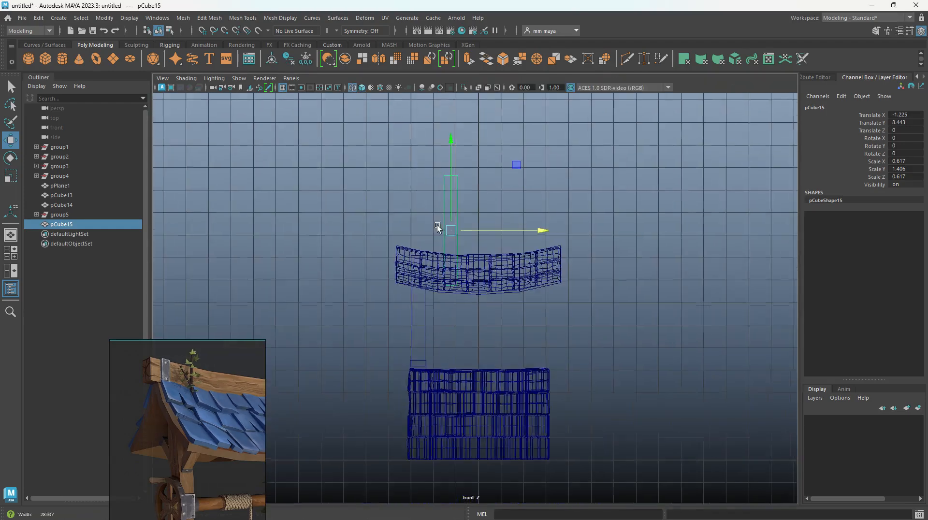
scroll(459, 227, up, 2)
drag(486, 225, 517, 225)
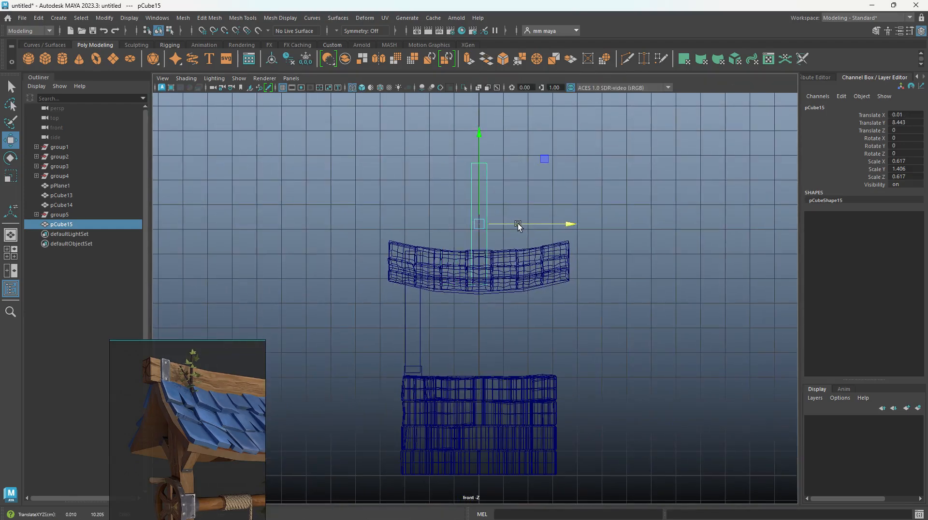
Step: Rotate the duplicated post to about -89.867 degrees on Z so it lies horizontally as a ridge beam
scroll(541, 242, up, 2)
key(e)
scroll(539, 232, up, 3)
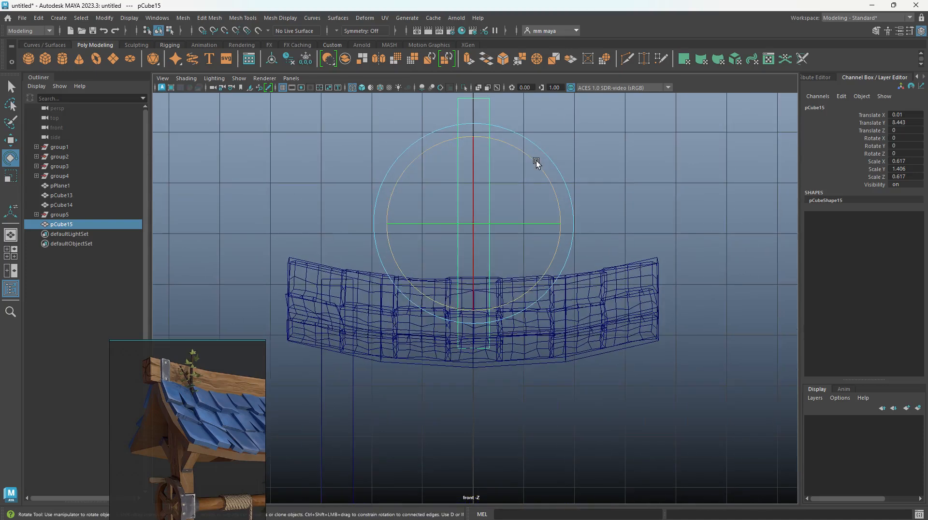
drag(534, 155, 524, 268)
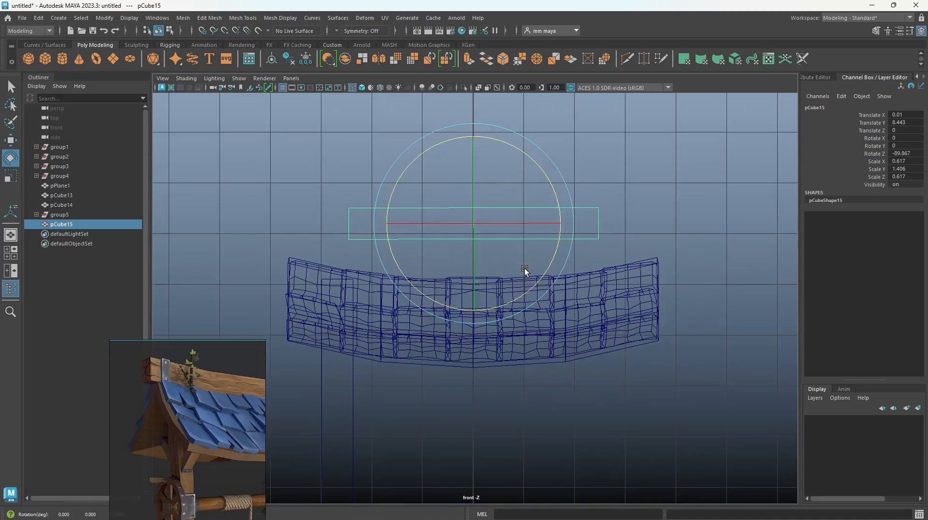
key(w)
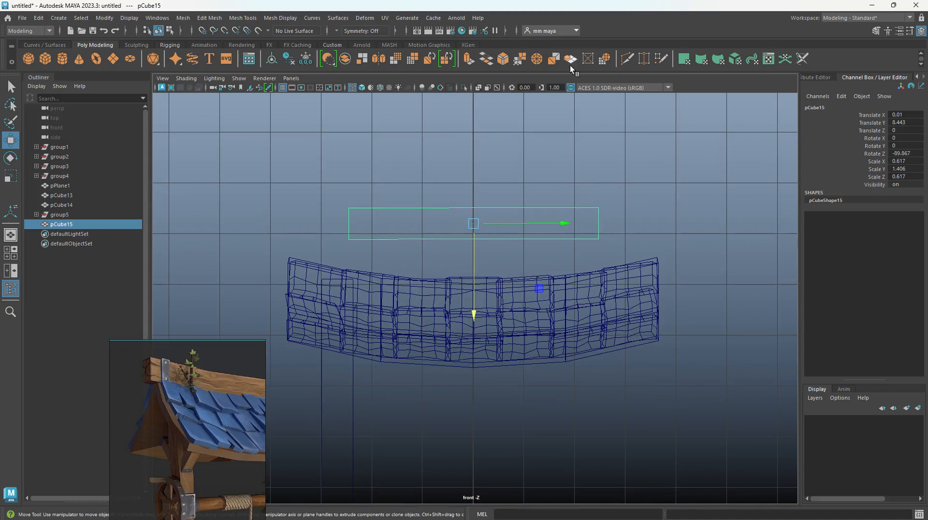
Step: Cut three evenly spaced edge loops across the ridge beam with Multi-Cut, at its middle and halfway along each half
click(627, 59)
ctrl+middle_click(411, 208)
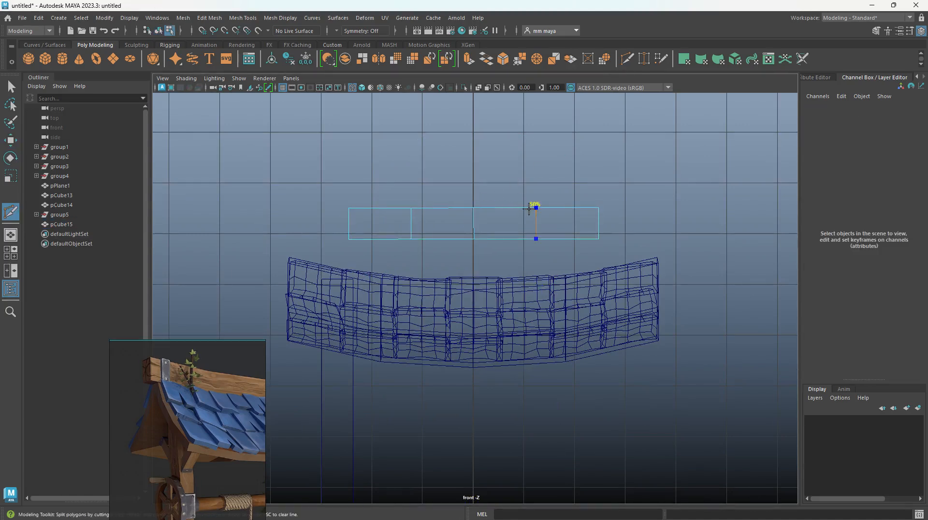
ctrl+middle_click(532, 208)
key(w)
Step: Return the ridge beam to object mode and scale it lengthwise until it extends slightly past both roof ends
right_drag(511, 226, 520, 212)
key(r)
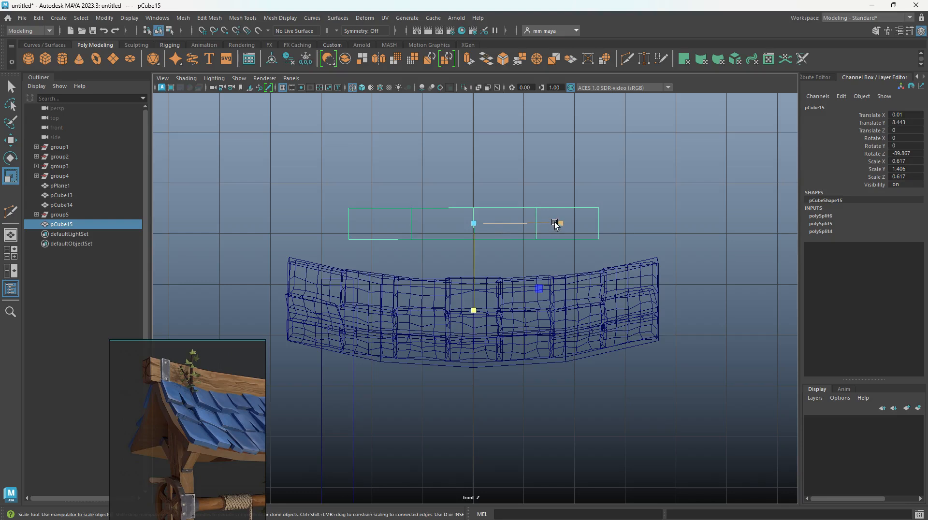
drag(555, 224, 608, 224)
Step: Lower the ridge beam's middle vertices and the vertices at its two quarter cuts toward the roof in the front view
key(w)
right_drag(573, 221, 538, 220)
drag(442, 170, 490, 289)
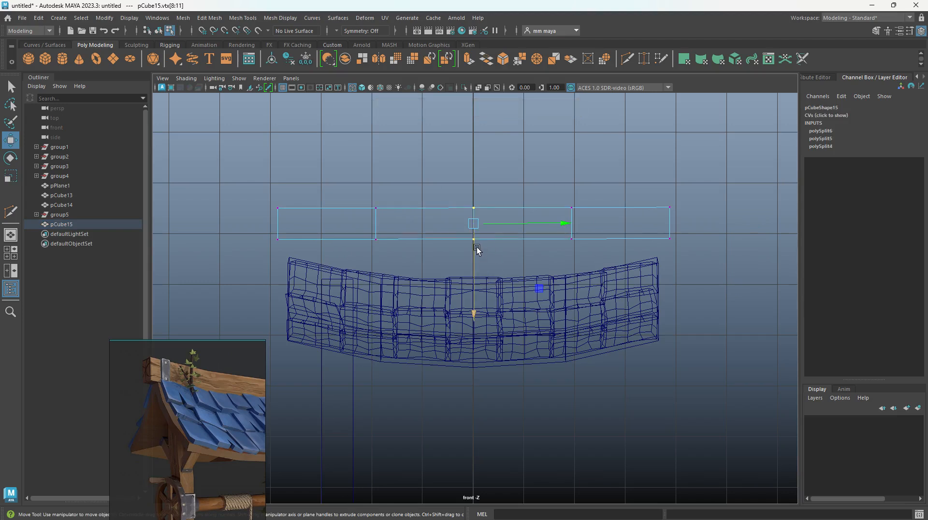
drag(474, 248, 475, 290)
drag(553, 161, 589, 256)
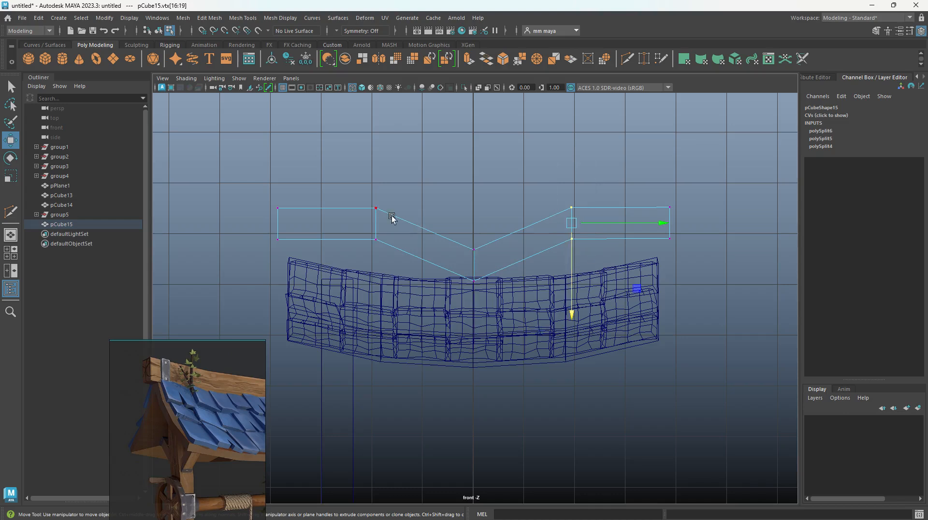
shift+drag(361, 198, 391, 290)
drag(476, 256, 477, 294)
Step: Lower the ridge beam's end vertices and nudge its inner vertices slightly down so the beam follows the roof's curve
drag(272, 192, 303, 266)
shift+drag(644, 115, 744, 253)
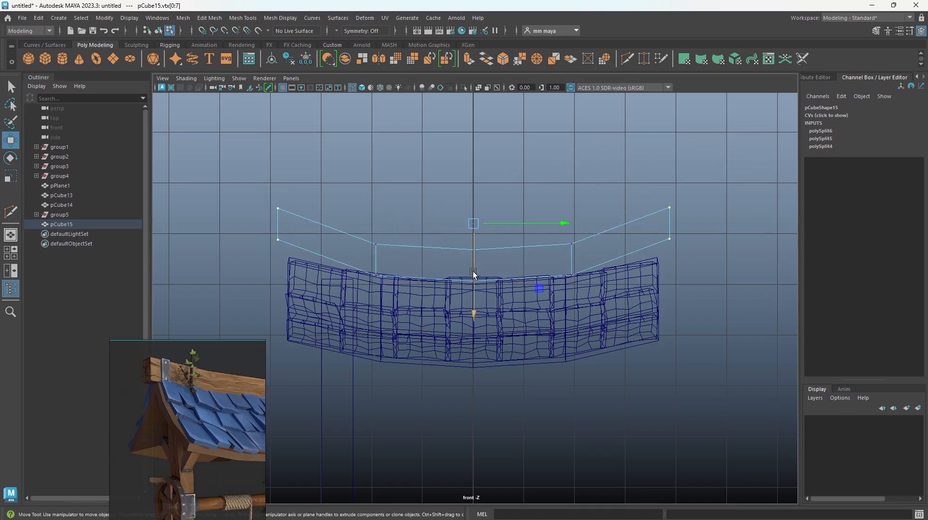
drag(473, 273, 474, 294)
drag(363, 197, 637, 343)
drag(474, 288, 473, 291)
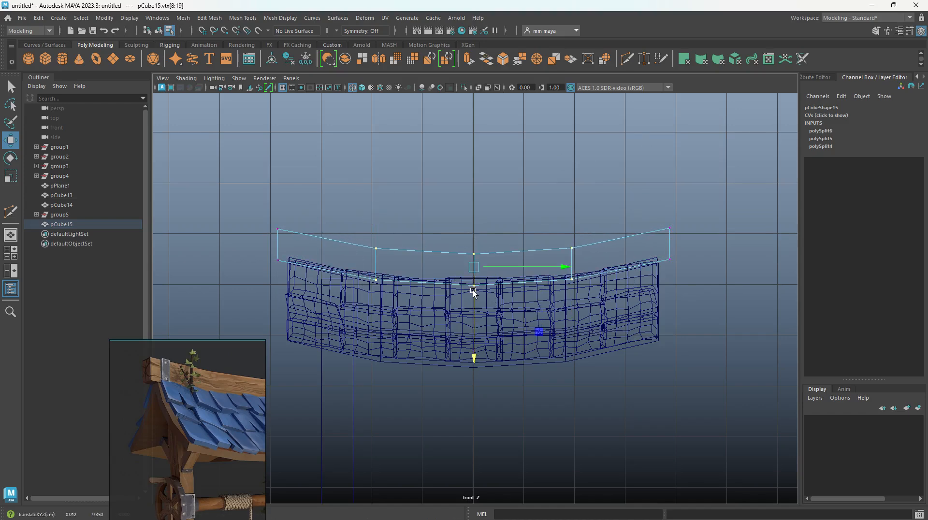
Step: Return the ridge beam to object mode and thin it to a Z scale of about 0.326 in the perspective view
right_drag(495, 258, 595, 158)
key(space)
key(space)
alt+drag(517, 213, 521, 297)
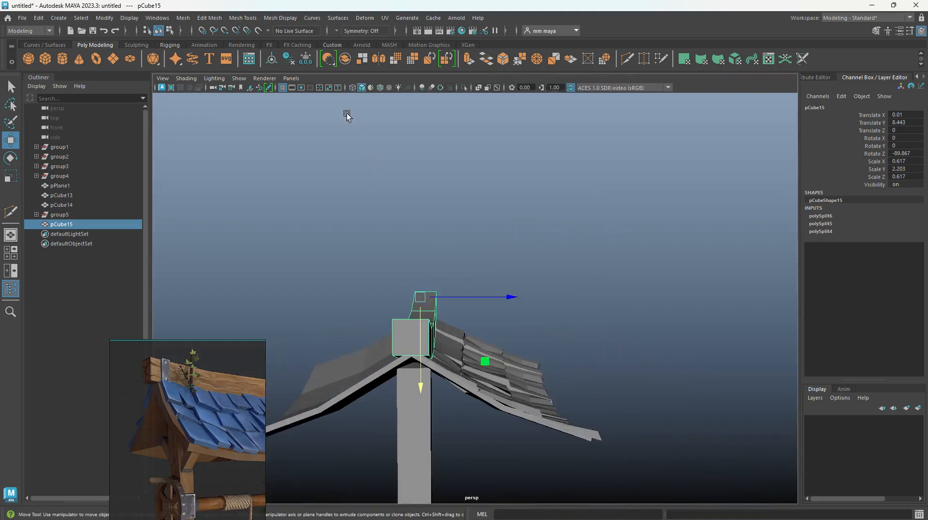
click(276, 65)
alt+drag(491, 264, 457, 265)
key(r)
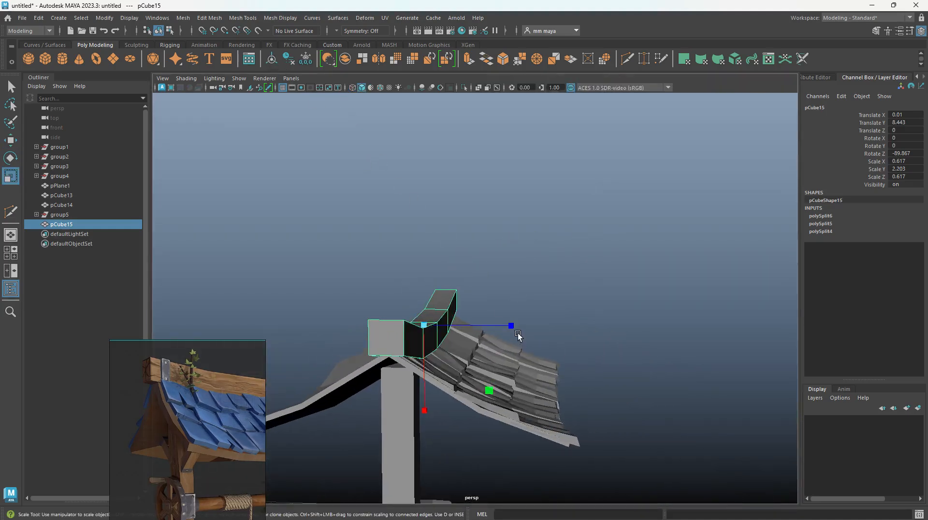
drag(511, 325, 421, 355)
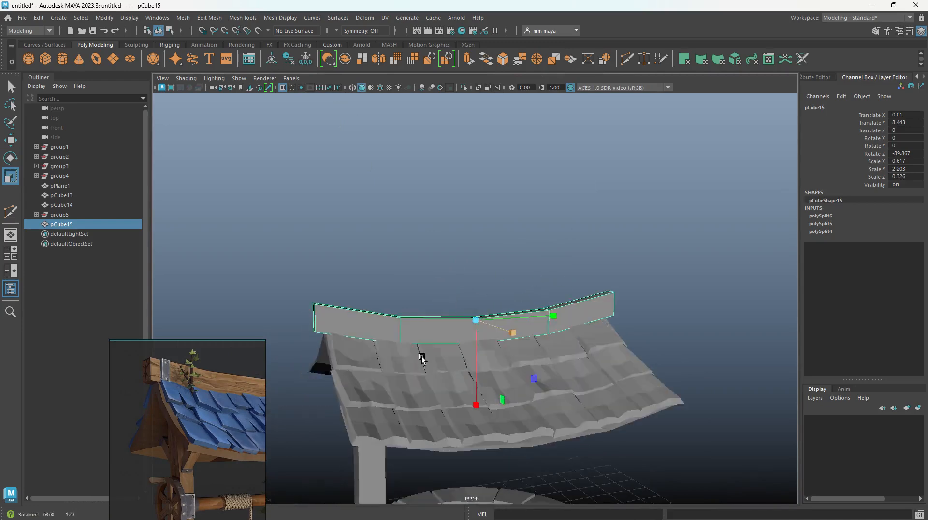
Step: Cut three edge loops around the roof's support post with Multi-Cut, at its middle and halfway along each half
alt+middle_drag(420, 355, 435, 350)
scroll(435, 350, down, 3)
alt+drag(435, 353, 425, 321)
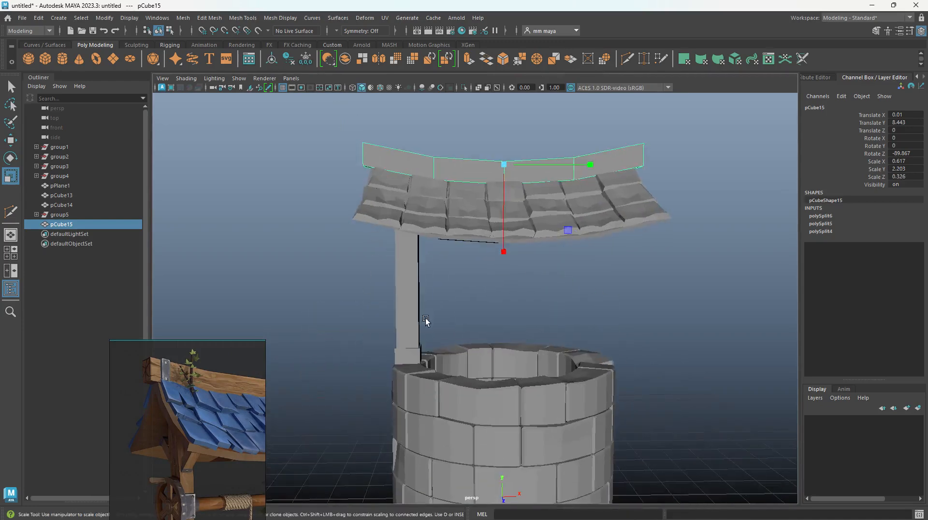
click(425, 320)
key(f)
alt+drag(422, 282, 467, 317)
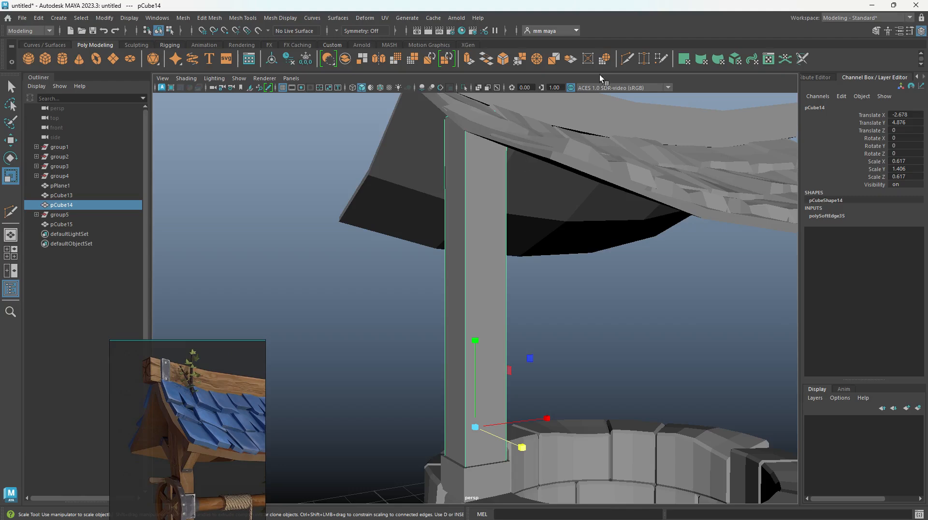
click(627, 59)
ctrl+click(472, 298)
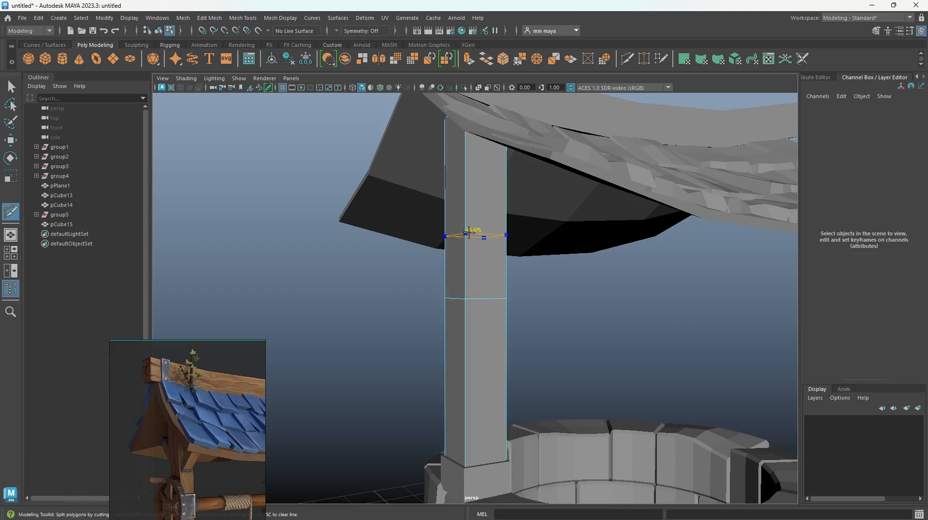
ctrl+click(472, 206)
ctrl+click(472, 391)
click(465, 299)
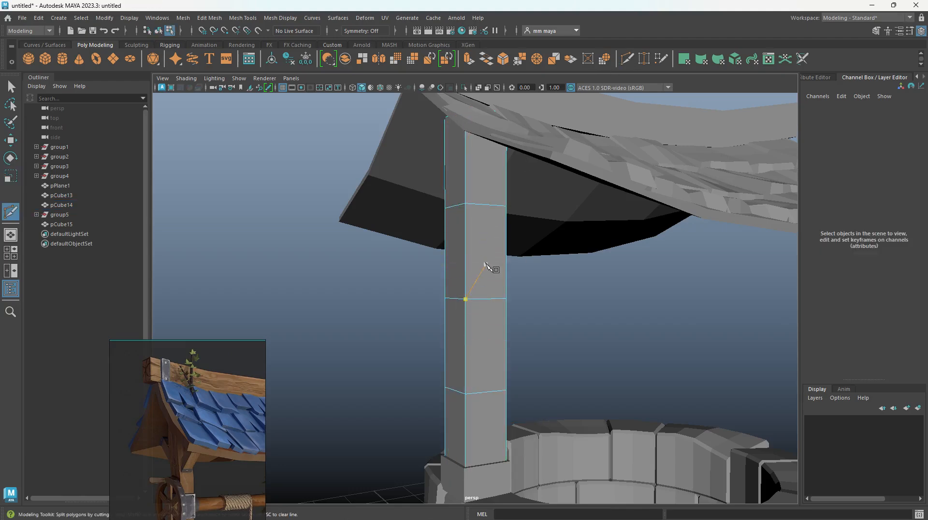
Step: Narrow the support post's middle edge loop and shift it slightly along X toward the well's centre
alt+drag(499, 299, 492, 368)
key(w)
double_click(485, 300)
key(r)
key(w)
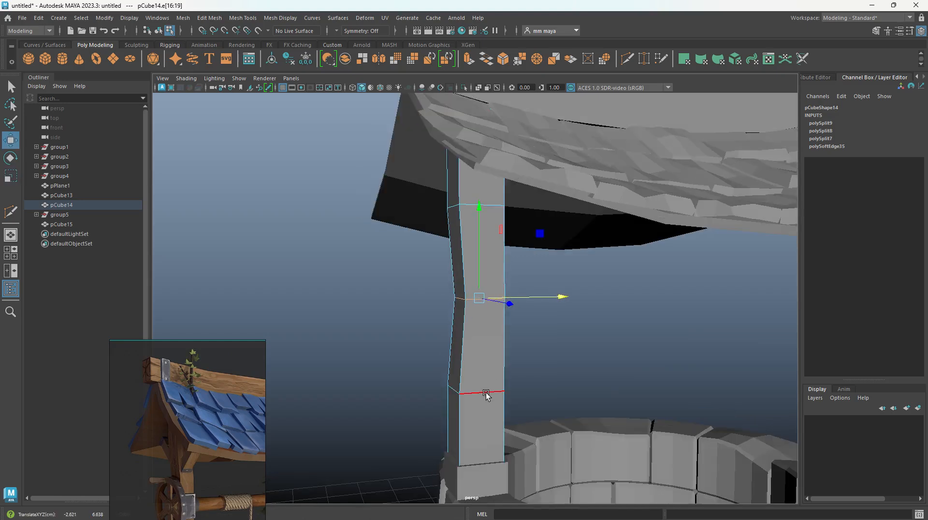
Step: Nudge single corner vertices of the post's lower and upper edge loops along X on its outer side
click(460, 394)
alt+drag(497, 402, 483, 396)
alt+drag(462, 296, 465, 257)
click(457, 204)
drag(470, 203, 475, 205)
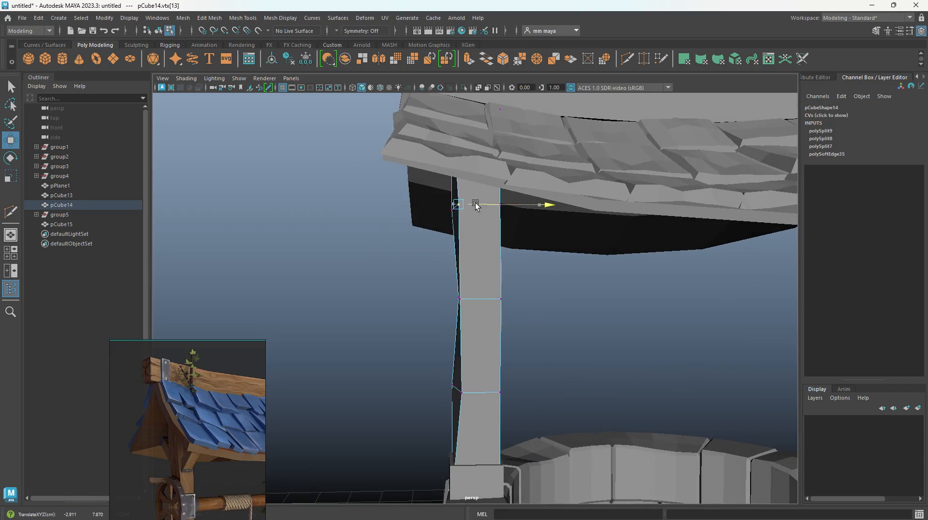
Step: Shift the inner-side corner vertices of the post's middle and lower edge loops slightly along X
alt+drag(467, 319, 493, 348)
click(504, 297)
click(522, 299)
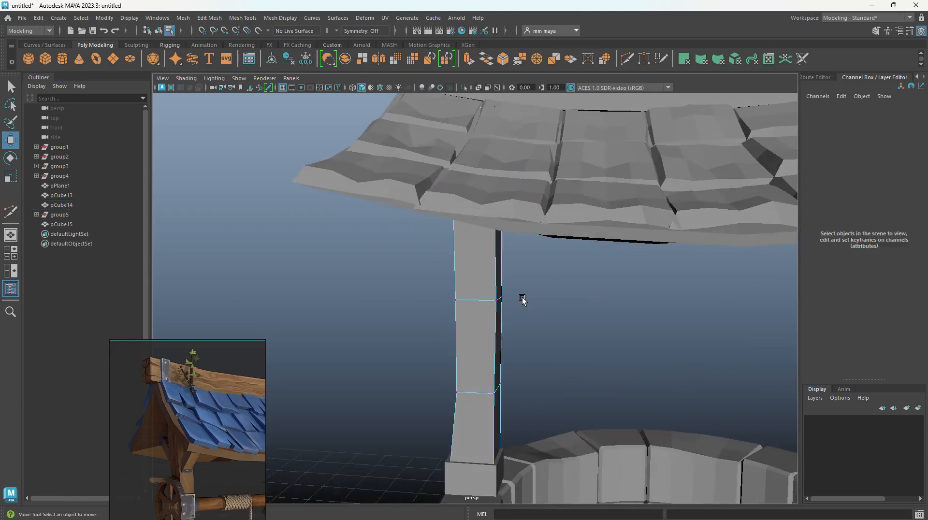
key(ctrl+z)
drag(523, 297, 520, 296)
click(501, 384)
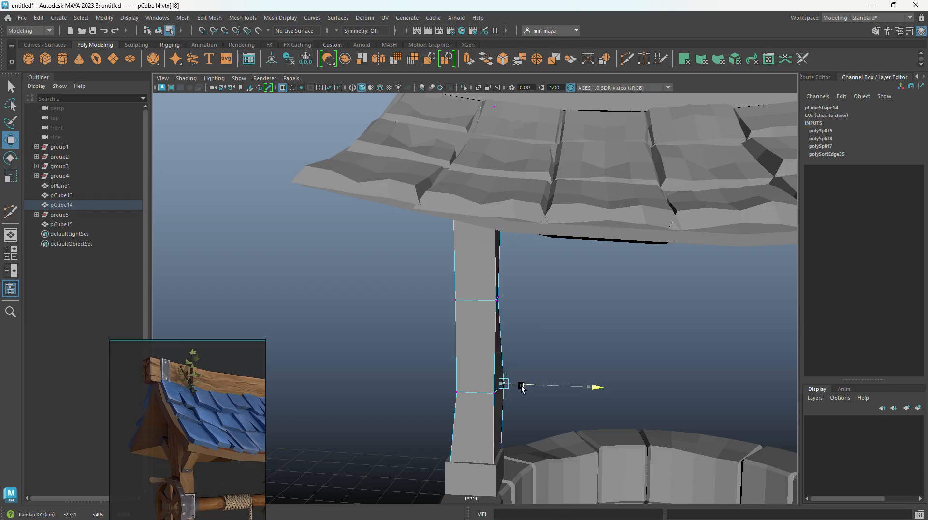
Step: Adjust further corner vertices of the post's lower edge loop along X to make its outline irregular
mouse_move(521, 385)
alt+mouse_down()
mouse_move(520, 364)
mouse_move(506, 370)
mouse_move(506, 356)
mouse_move(520, 369)
mouse_move(482, 366)
mouse_move(511, 370)
alt+mouse_up()
key(q)
shift+click(506, 360)
key(w)
key(q)
click(465, 369)
key(w)
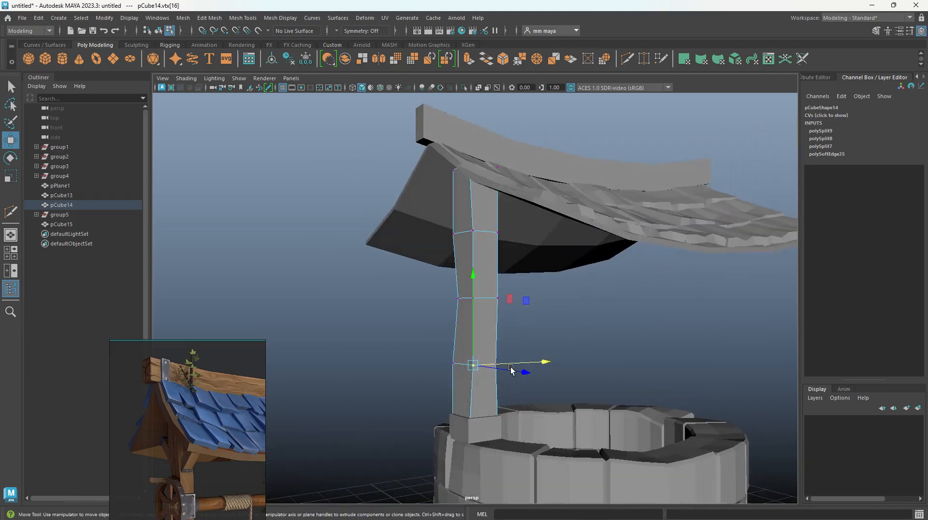
Step: Shift the two outer vertices of the post's upper edge loop together along X, checking the shape from both sides
click(472, 234)
shift+click(454, 235)
alt+drag(435, 271, 600, 266)
drag(467, 235, 462, 235)
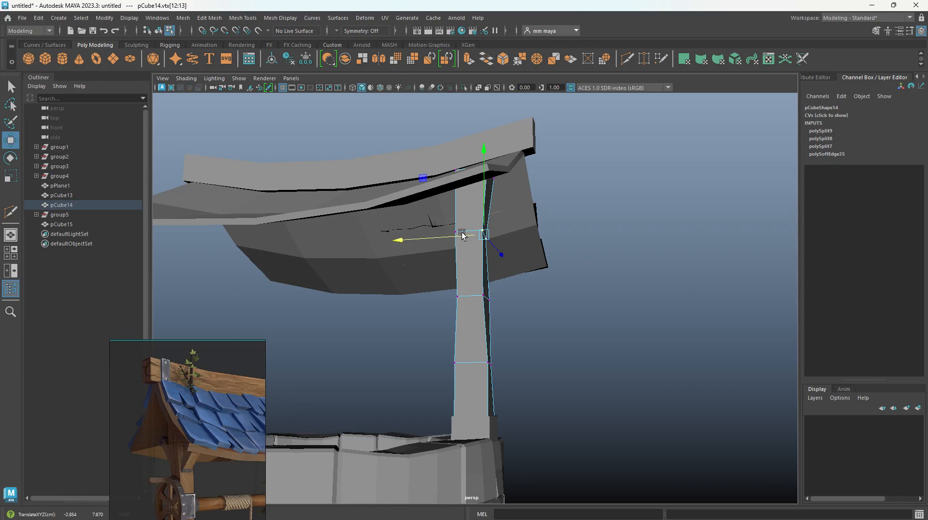
alt+drag(462, 236, 290, 307)
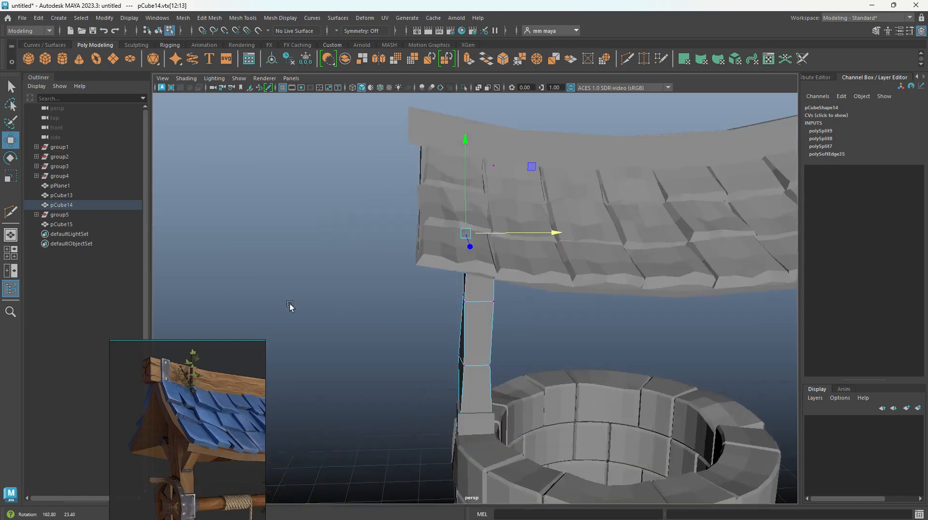
alt+right_drag(290, 307, 438, 450)
alt+middle_drag(437, 449, 429, 367)
alt+drag(429, 367, 417, 346)
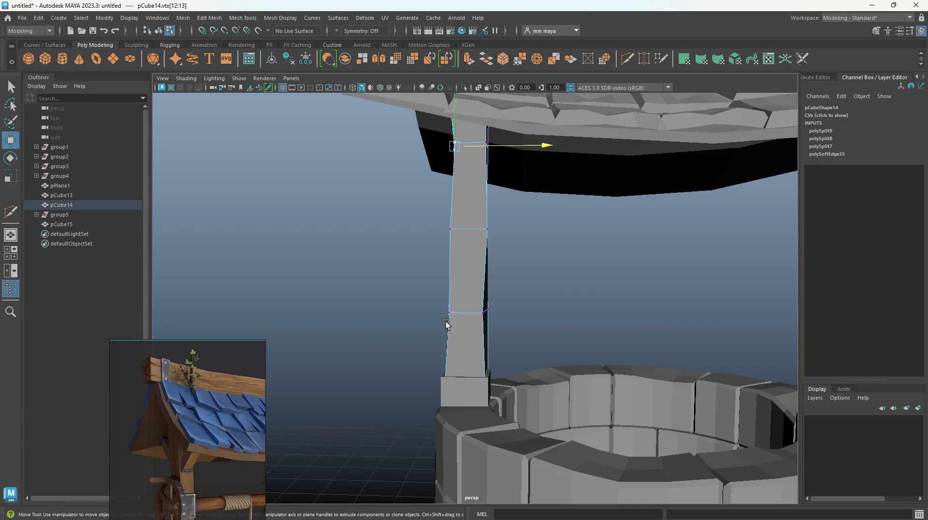
Step: Move an inner corner vertex of the post's middle edge loop along X to bulge that side
click(476, 309)
alt+drag(466, 378, 525, 302)
key(q)
click(484, 275)
key(w)
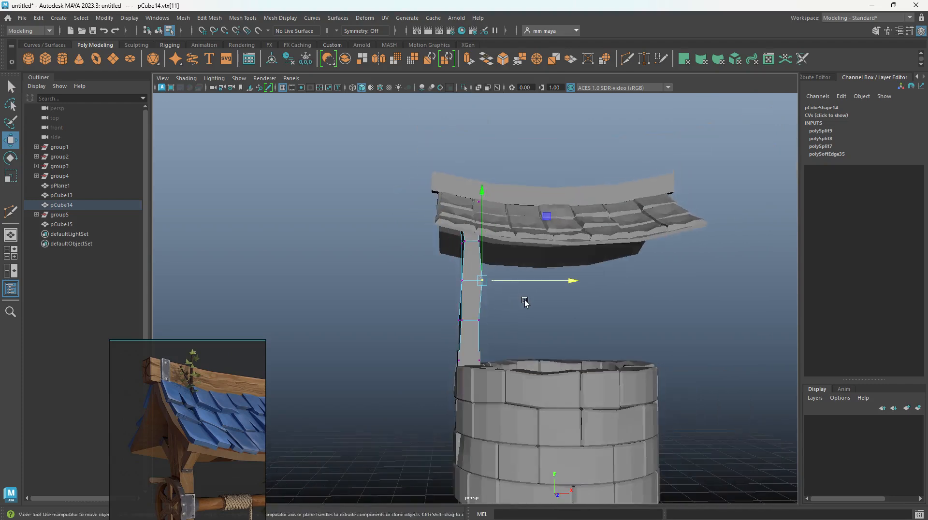
Step: Return the support post to object mode and select the small block at its foot, with the reference enlarged around the post's bracket
alt+middle_drag(525, 302, 498, 333)
alt+drag(464, 331, 483, 356)
right_drag(442, 351, 561, 291)
alt+drag(582, 378, 406, 407)
click(412, 419)
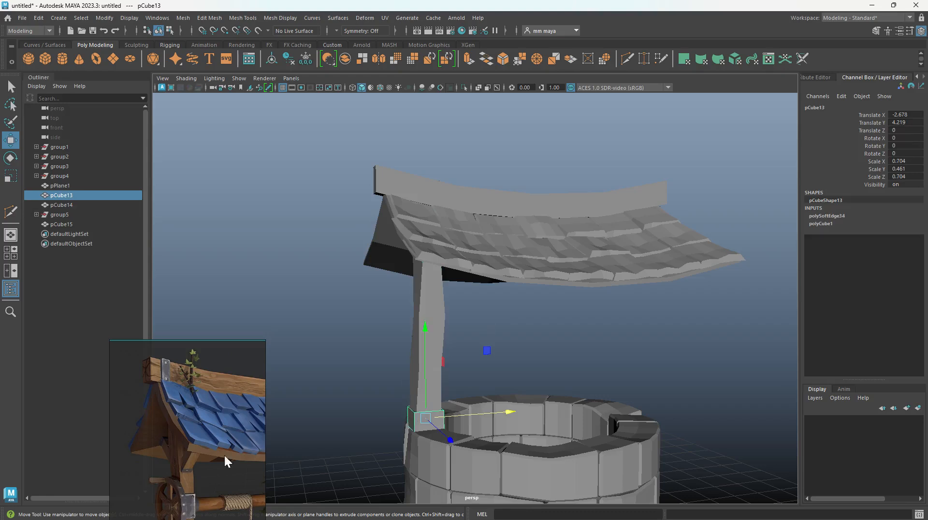
scroll(194, 482, up, 3)
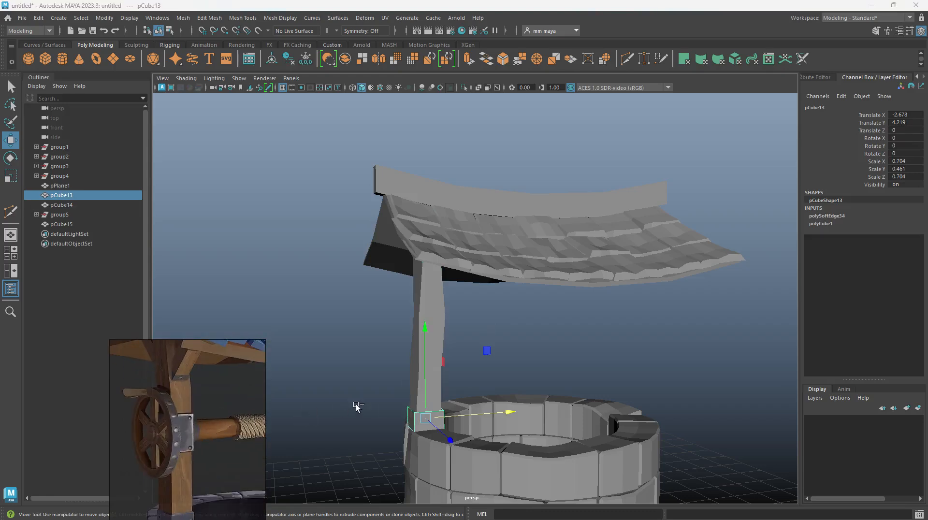
drag(425, 387, 454, 340)
alt+right_drag(481, 398, 466, 381)
key(ctrl+z)
key(ctrl+z)
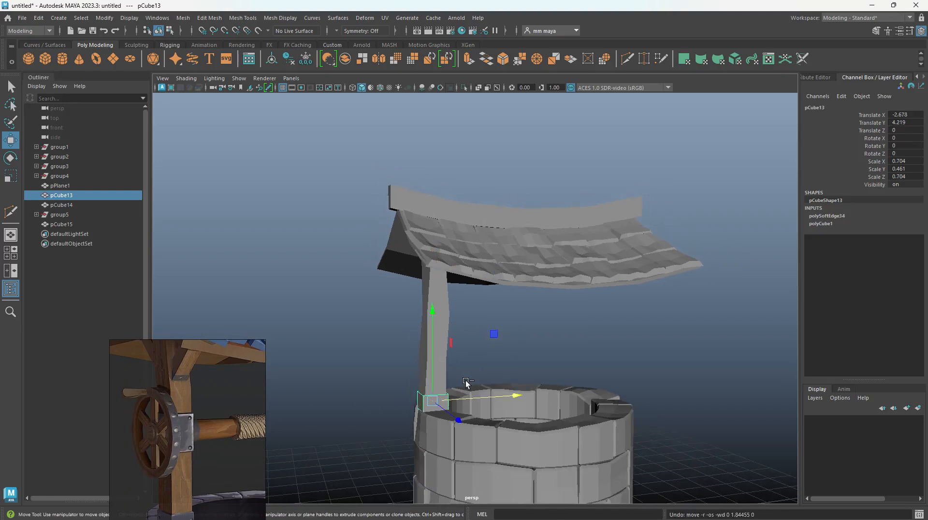
Step: Duplicate the foot block up the post to Y 5.82 and X -2.634, with wireframe shown on the shaded models
shift+drag(433, 357, 436, 299)
key(alt+5)
mouse_move(438, 319)
alt+right_down()
mouse_move(462, 385)
mouse_move(450, 358)
alt+right_up()
drag(446, 370, 449, 370)
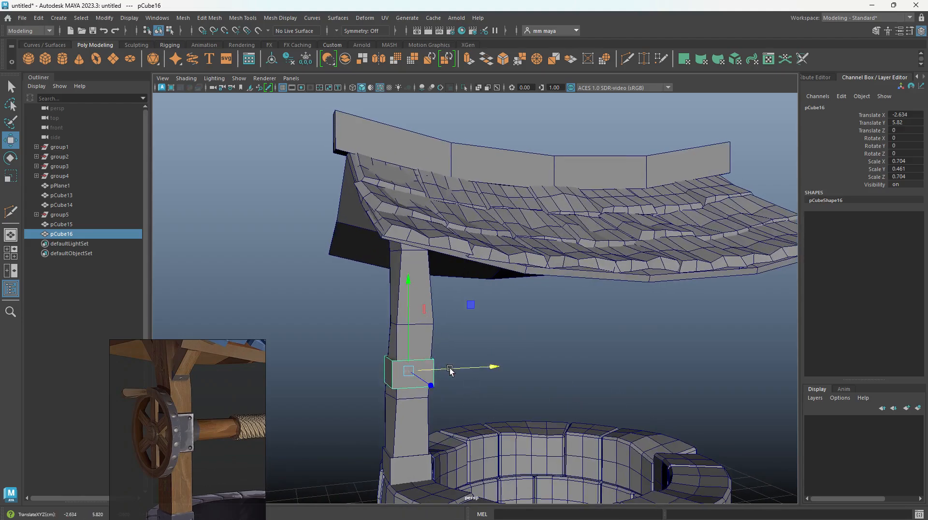
Step: Raise the duplicated block to Y 6.508, centre it around the post at X -2.614, and deselect it
key(f)
alt+right_drag(454, 376, 472, 290)
alt+drag(472, 286, 385, 299)
alt+right_drag(386, 299, 366, 227)
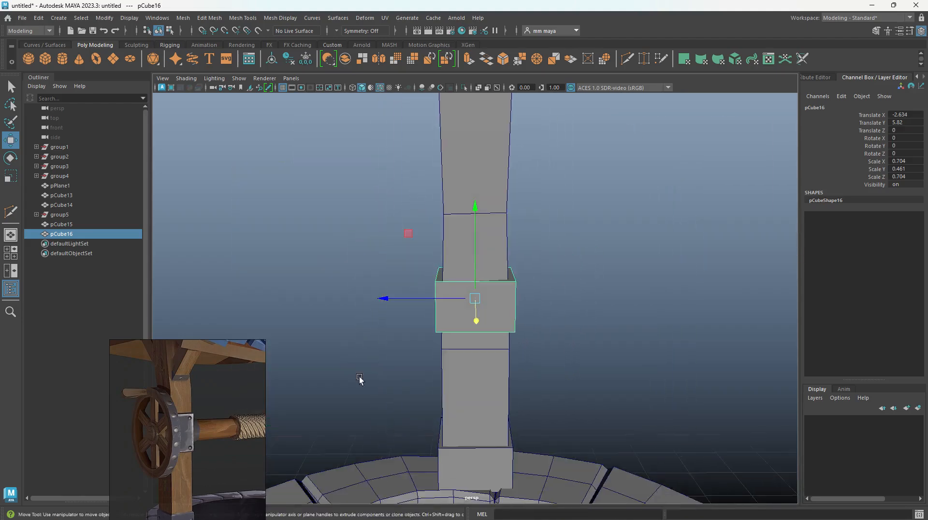
alt+right_drag(361, 381, 360, 276)
alt+drag(360, 277, 472, 322)
drag(476, 272, 507, 266)
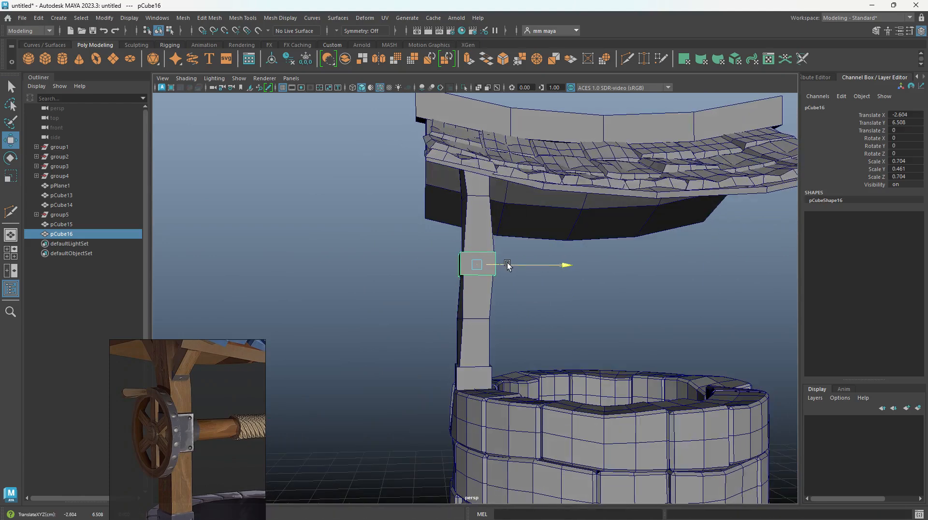
alt+right_drag(506, 264, 449, 193)
alt+drag(449, 193, 486, 337)
alt+right_drag(486, 338, 490, 273)
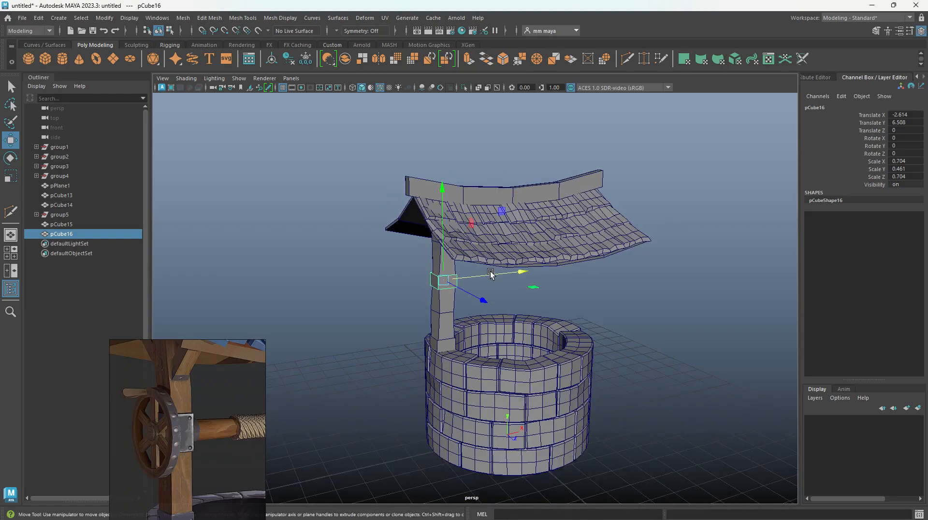
click(613, 369)
alt+drag(614, 370, 525, 323)
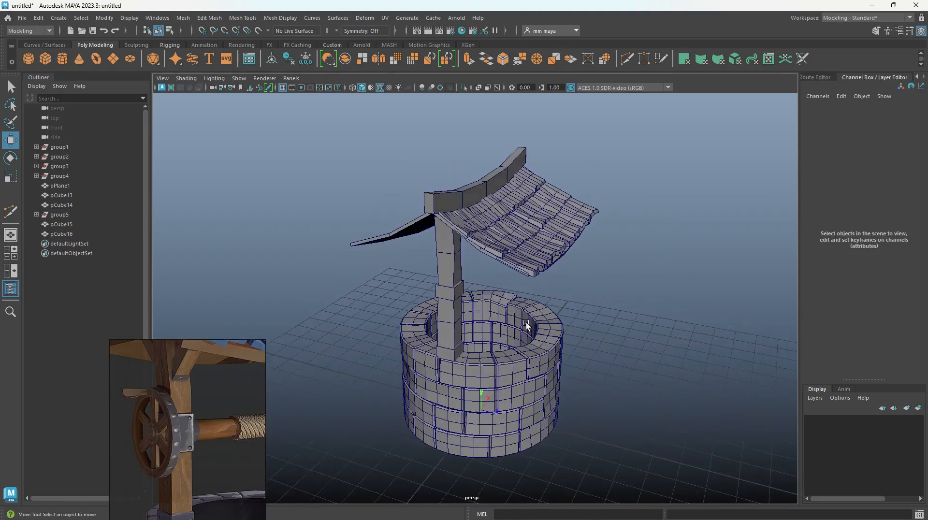
Step: Select the roof tile group and move its pivot to the roof's centre line below the ridge, working in the side view
click(59, 215)
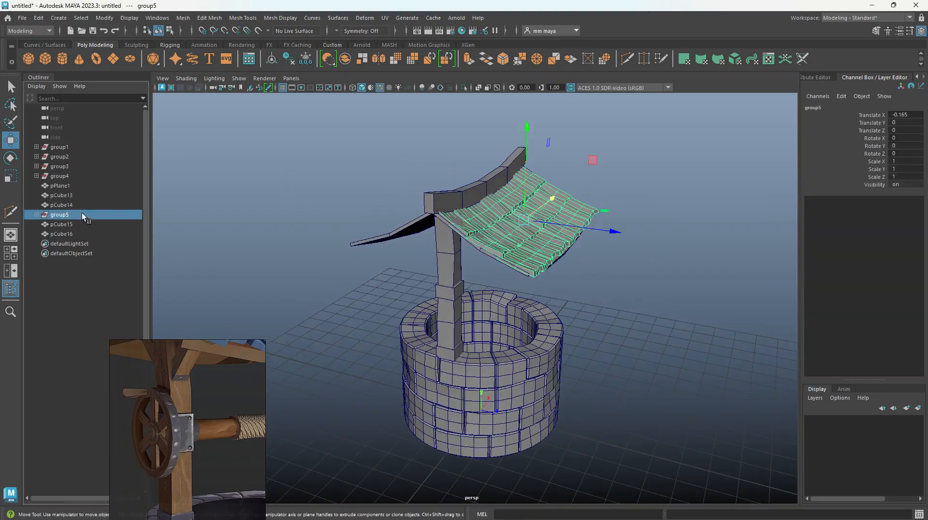
alt+drag(576, 261, 603, 257)
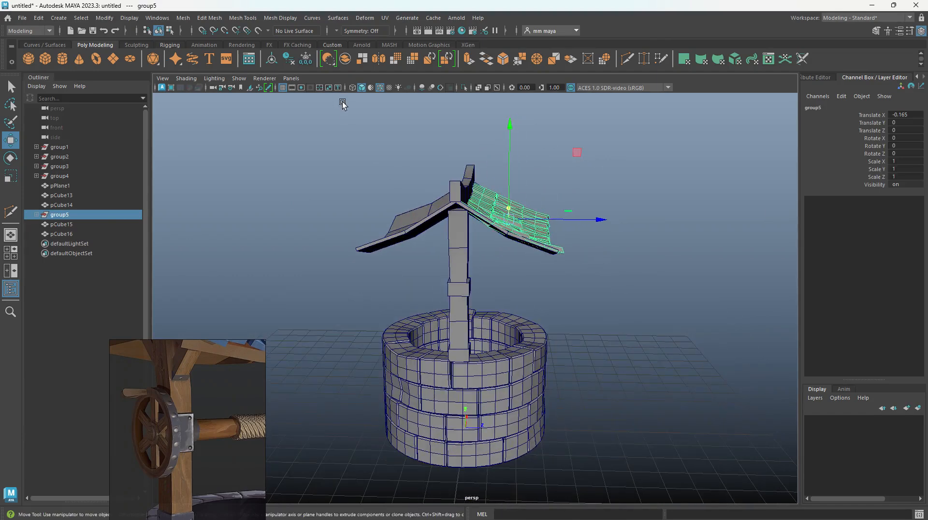
key(space)
key(space)
alt+drag(570, 244, 566, 329)
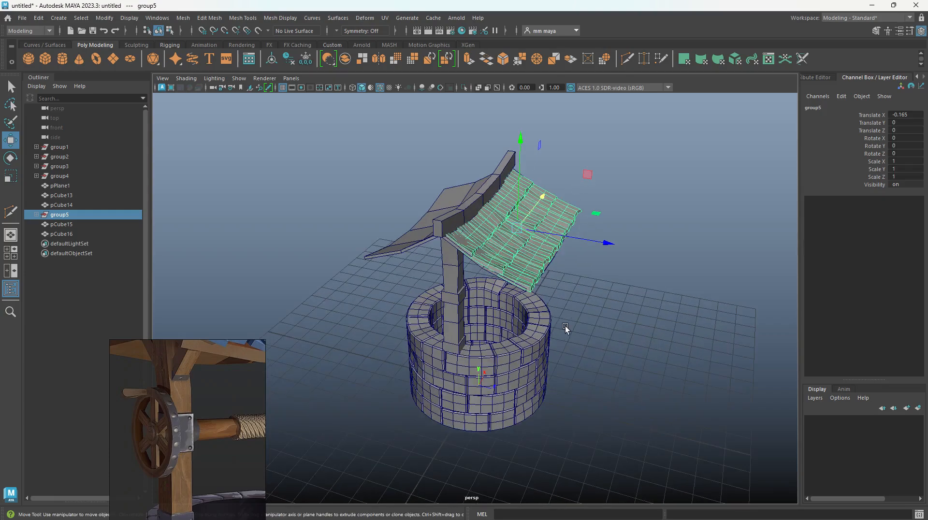
key(space)
key(space)
scroll(570, 392, down, 4)
key(space)
key(space)
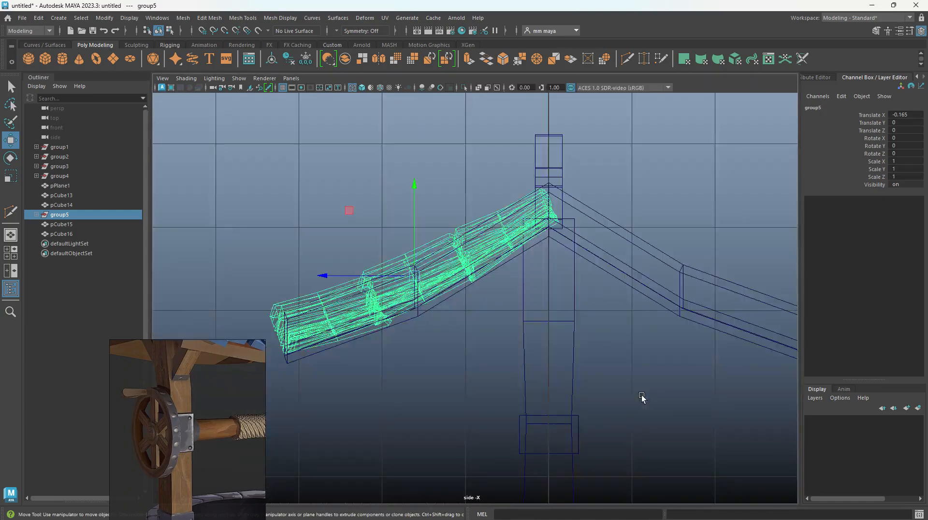
scroll(502, 289, down, 4)
scroll(479, 296, up, 2)
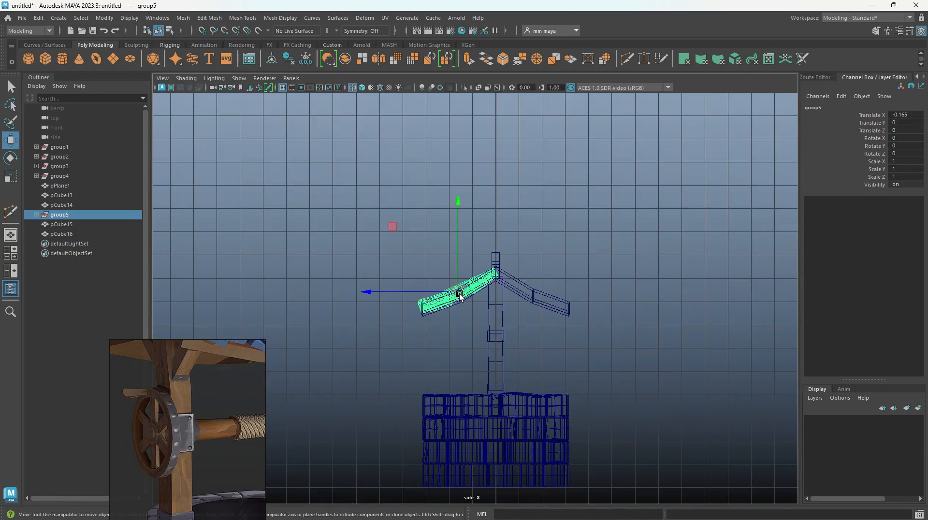
alt+middle_drag(492, 493, 489, 338)
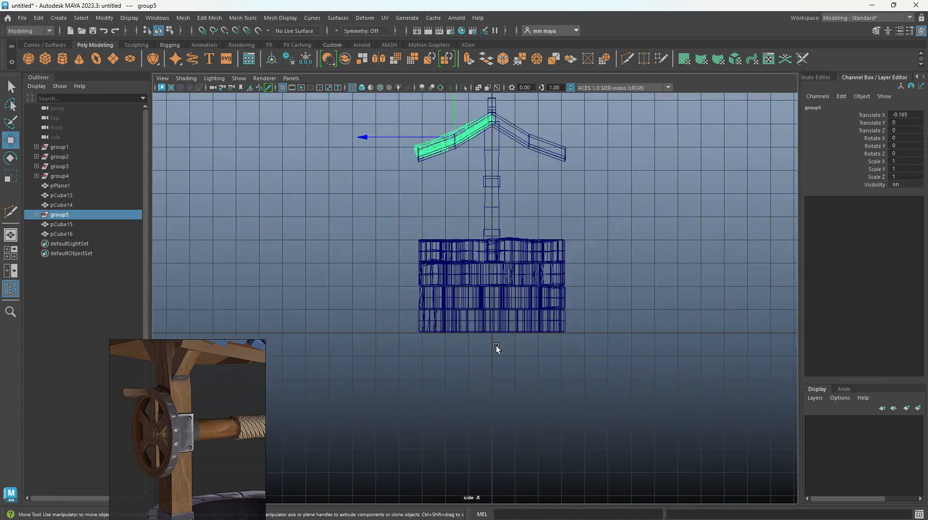
alt+middle_drag(518, 202, 502, 369)
key(d)
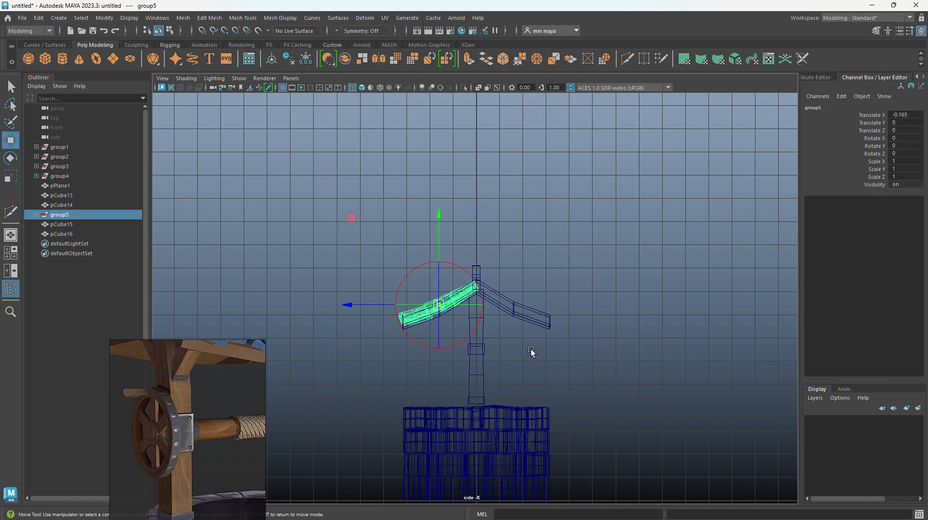
middle_drag(531, 261, 476, 290)
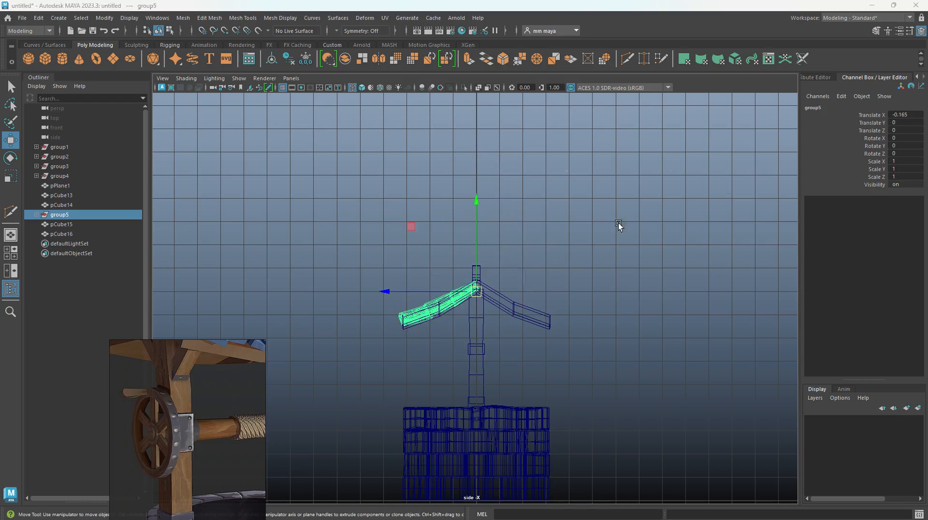
Step: Duplicate the roof tile group and mirror the copy onto the other roof slope with Scale Z -1
key(space)
key(space)
alt+drag(617, 237, 597, 259)
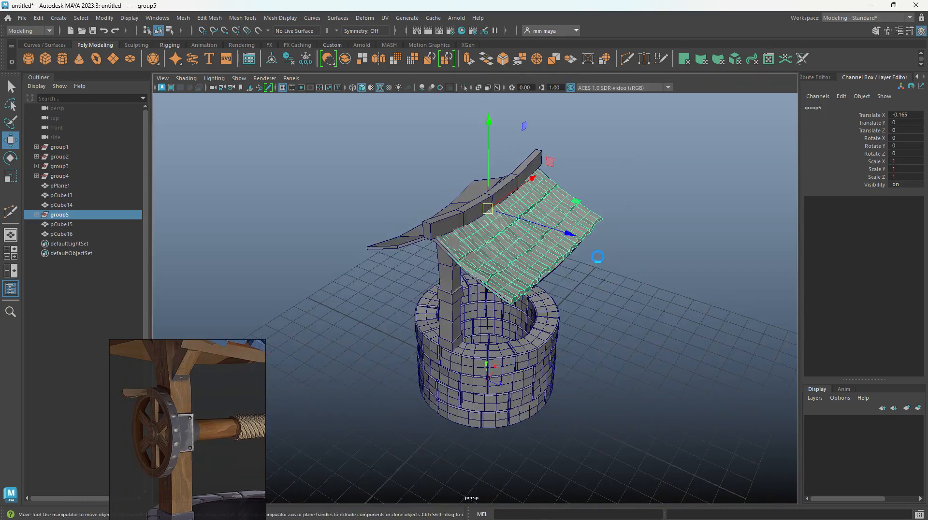
key(ctrl+d)
key(r)
drag(565, 234, 406, 189)
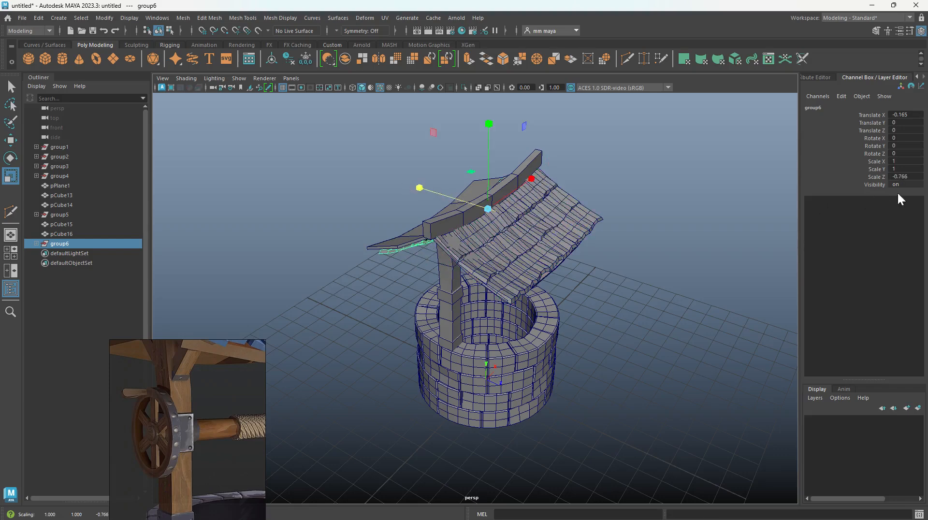
click(903, 176)
text(-1)
key(Return)
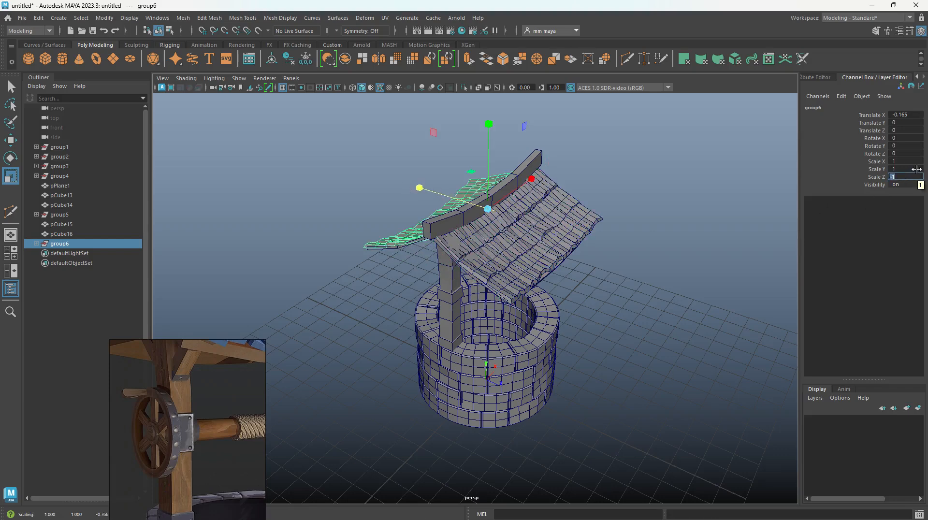
Step: Select all faces of the roof plane beneath the tiles and raise them slightly along Y to 8.643
alt+drag(377, 299, 462, 272)
scroll(508, 296, up, 3)
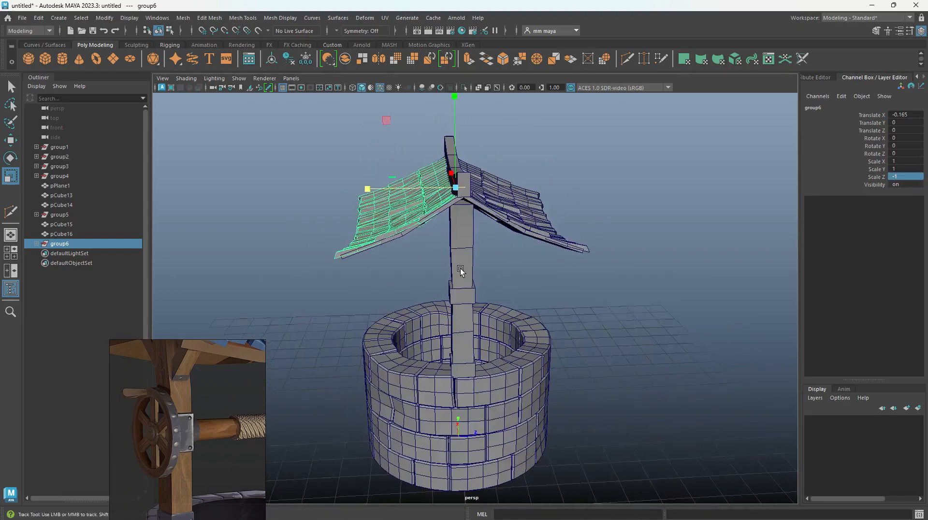
alt+middle_drag(462, 271, 464, 316)
alt+drag(556, 321, 481, 323)
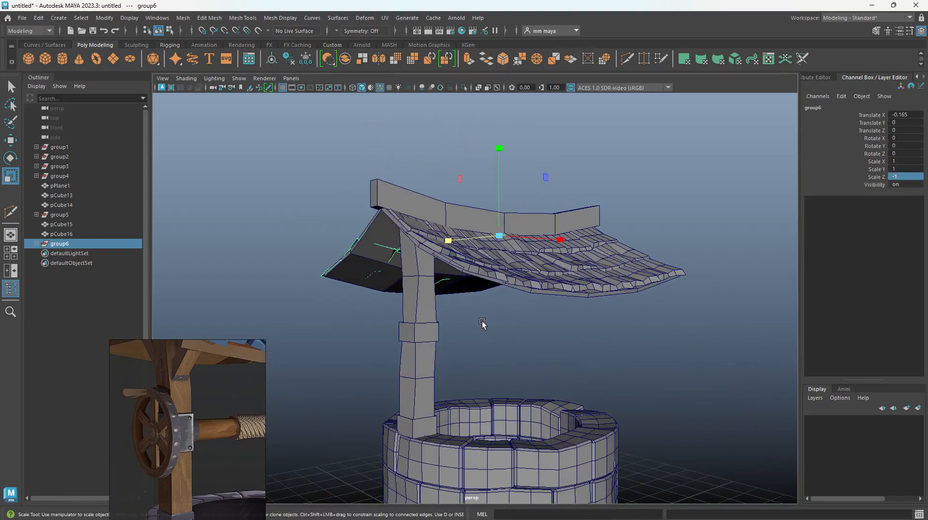
click(540, 294)
alt+drag(542, 334, 486, 256)
key(F11)
key(w)
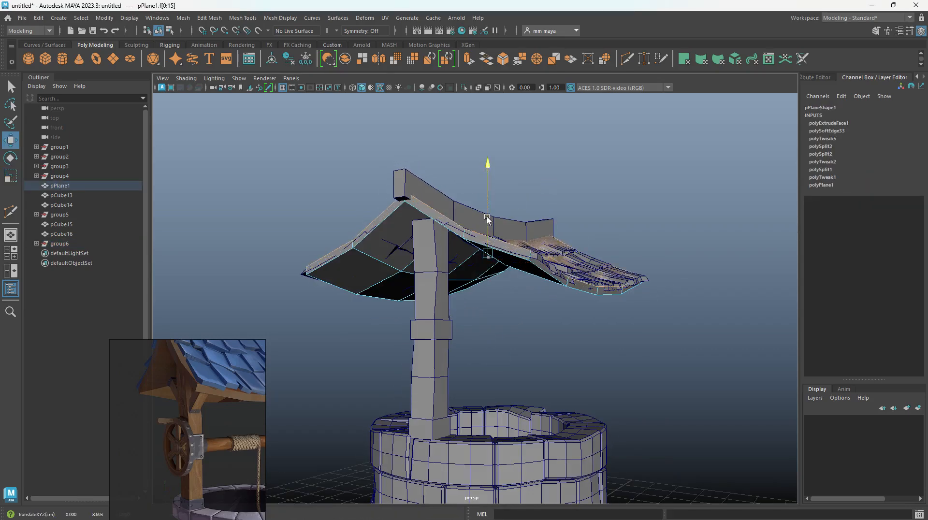
drag(487, 218, 487, 216)
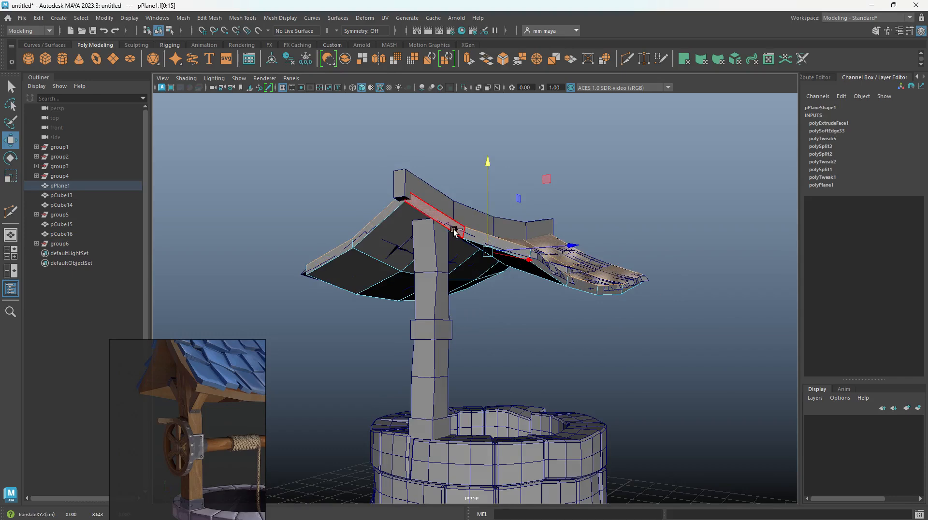
Step: Thicken the roof plane by editing its existing face extrusion to a Local Translate Z of about 0.163, and deselect it
key(F8)
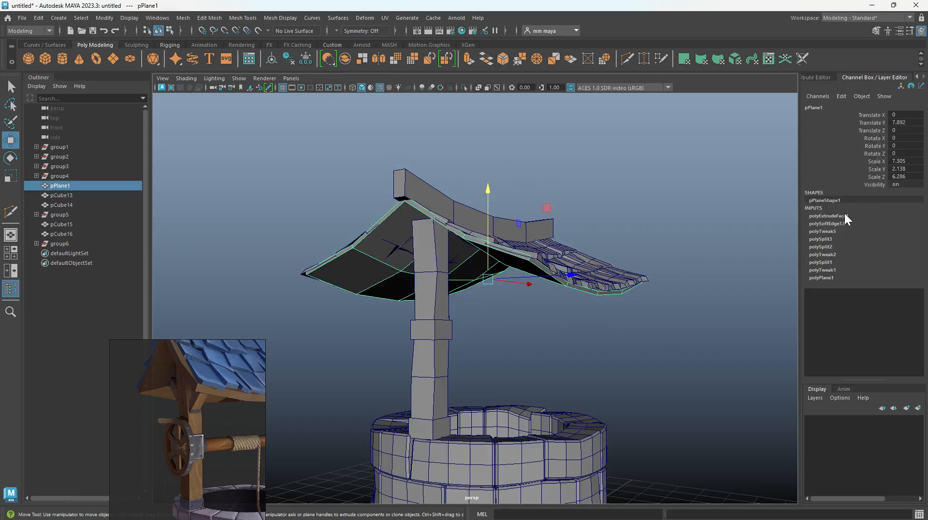
click(844, 215)
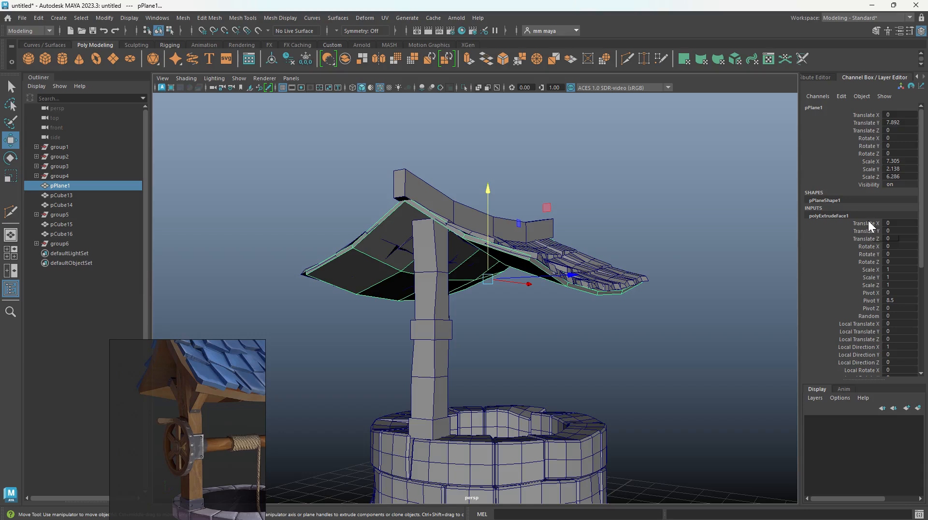
key(t)
drag(534, 222, 540, 217)
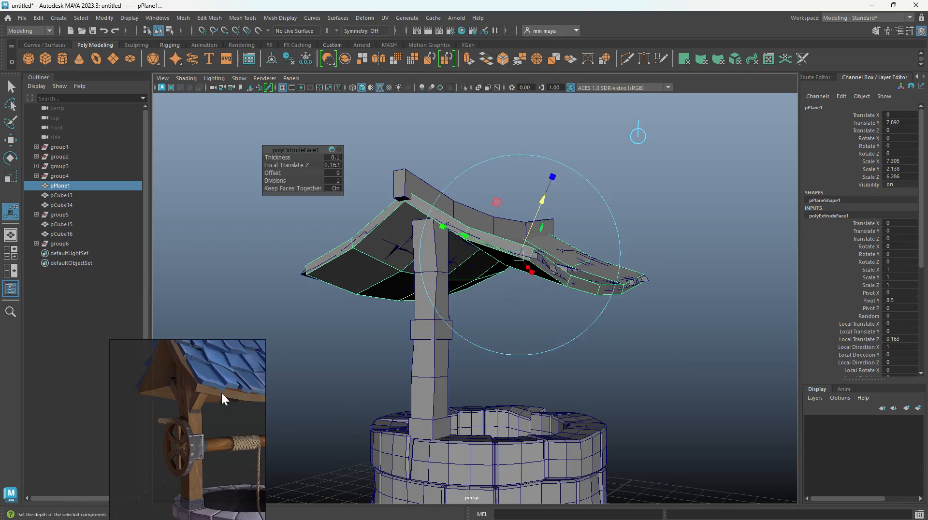
drag(541, 202, 571, 333)
key(w)
click(541, 196)
scroll(528, 236, down, 5)
scroll(547, 303, up, 4)
key(q)
Step: Save the scene as "stylized well" in Maya Binary format in the SEC-B Maya folder under 03_Odd Semestar 2025
key(ctrl+s)
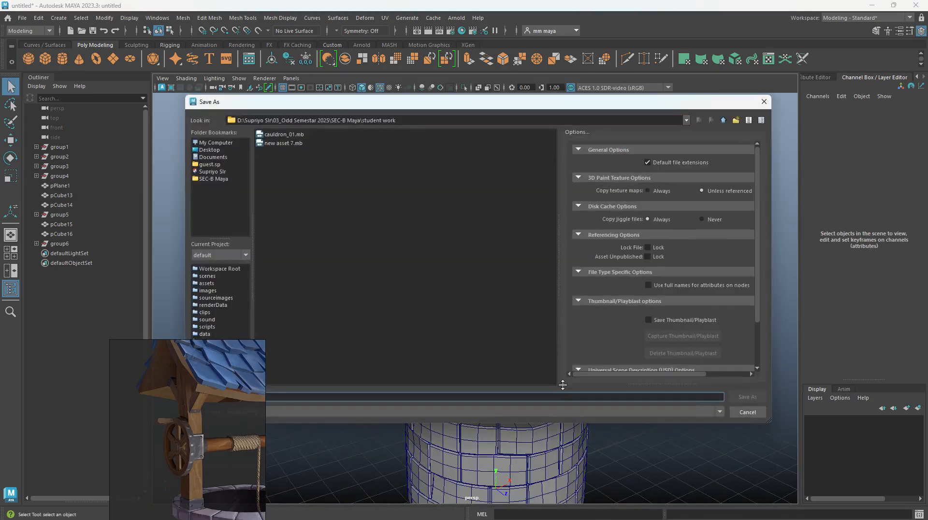
click(222, 172)
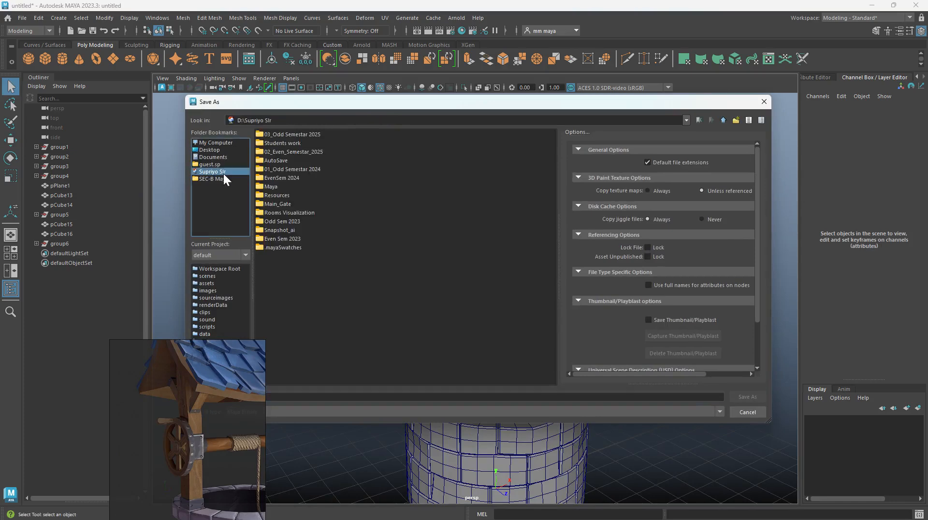
double_click(286, 135)
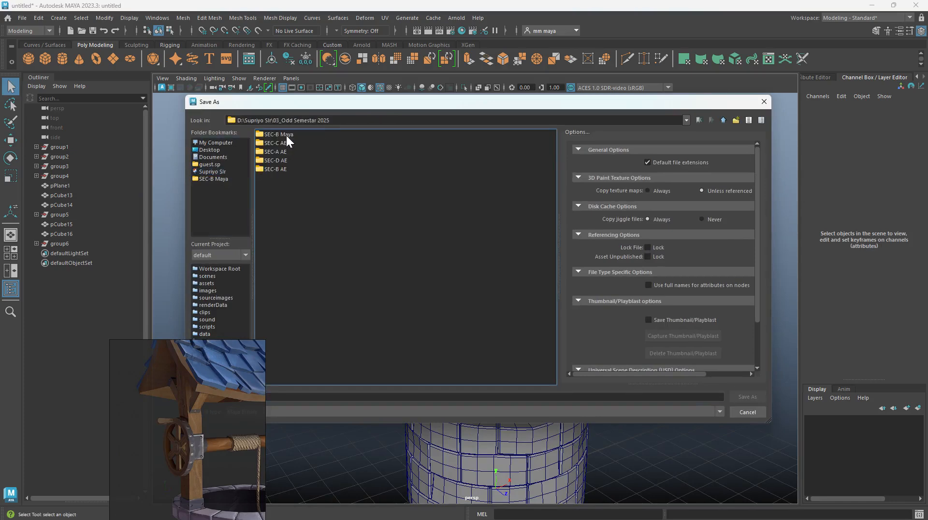
double_click(282, 134)
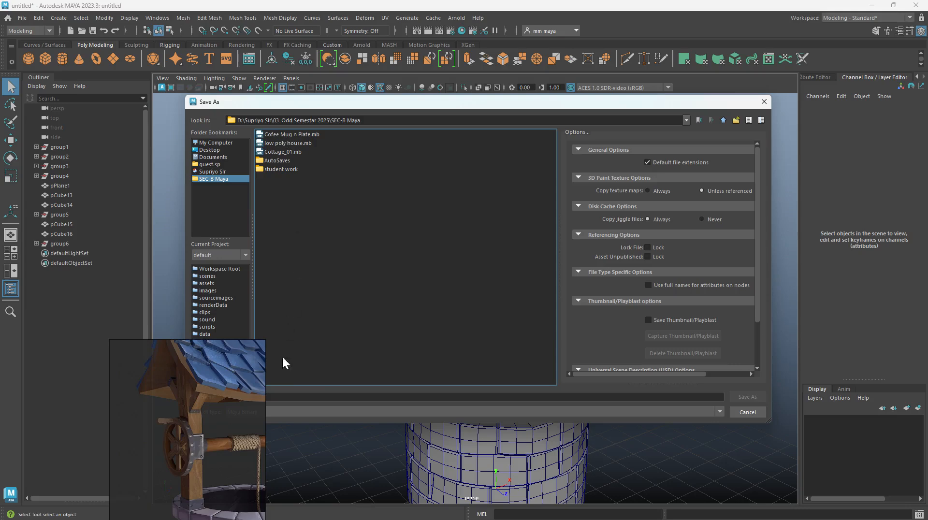
click(275, 397)
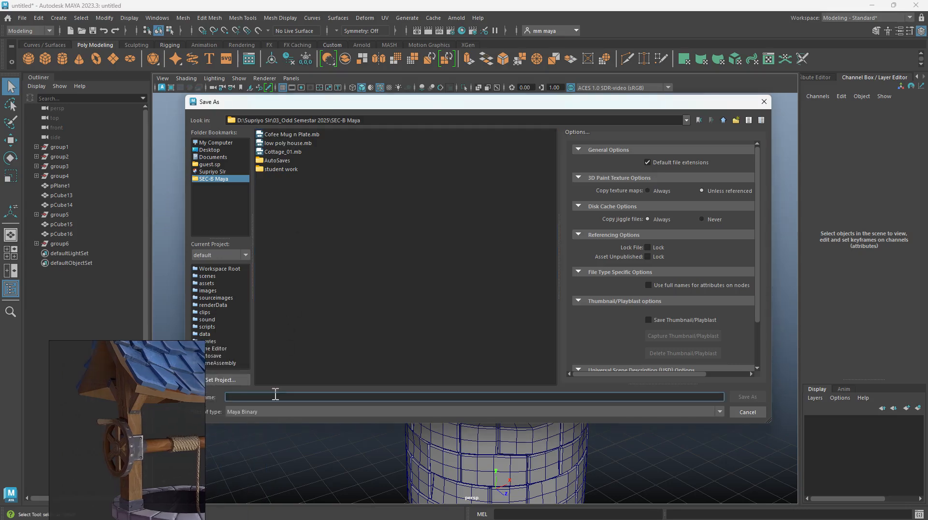
text(stylized )
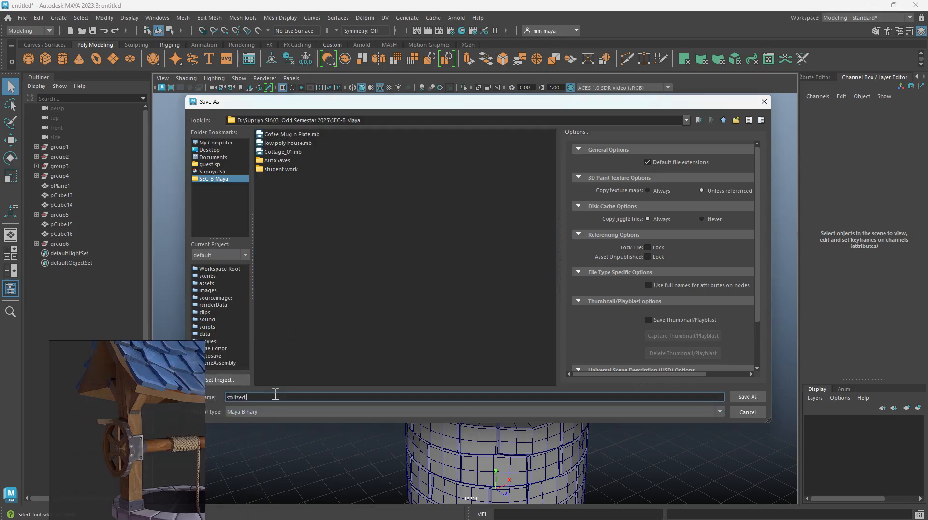
text(well)
key(Return)
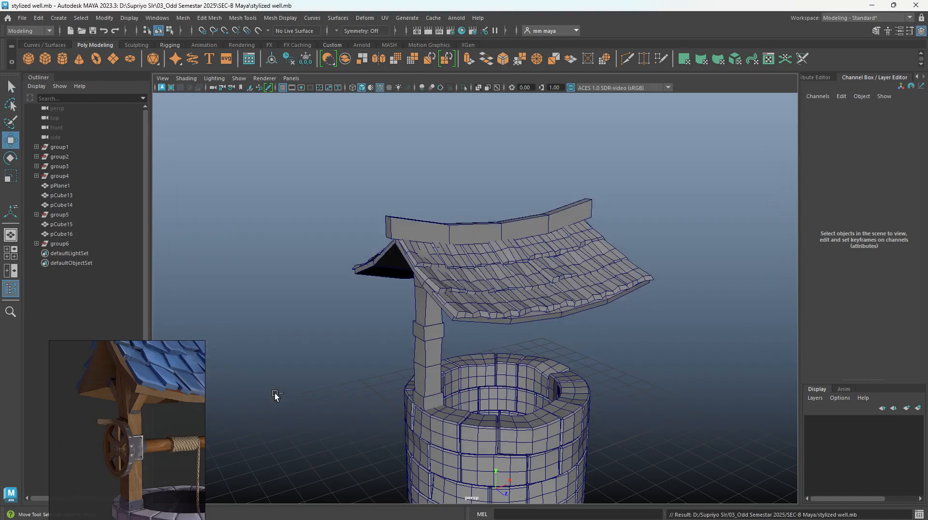
Step: Select the faces of the support post's upper half and duplicate them with offset 0 and separate duplicated faces turned off
alt+middle_drag(457, 336, 452, 257)
scroll(86, 434, down, 4)
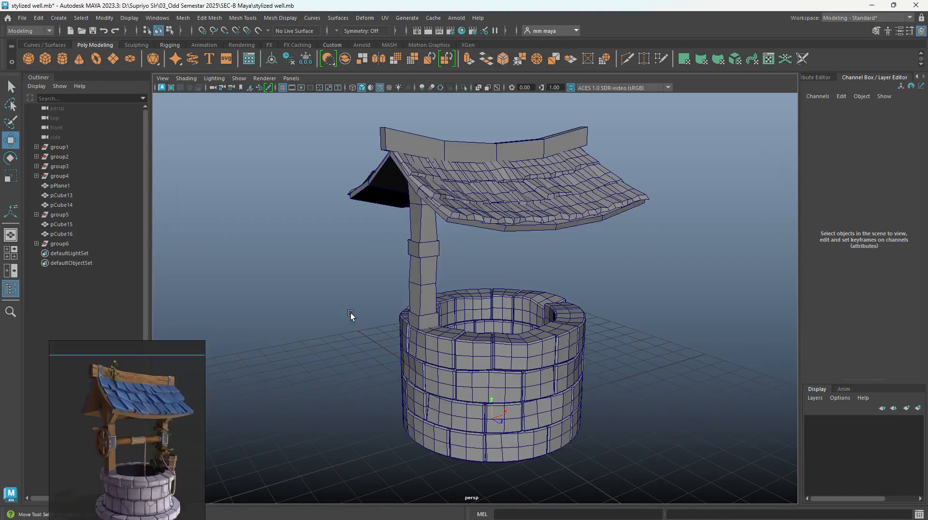
alt+drag(350, 312, 434, 304)
scroll(434, 304, up, 2)
scroll(120, 441, up, 5)
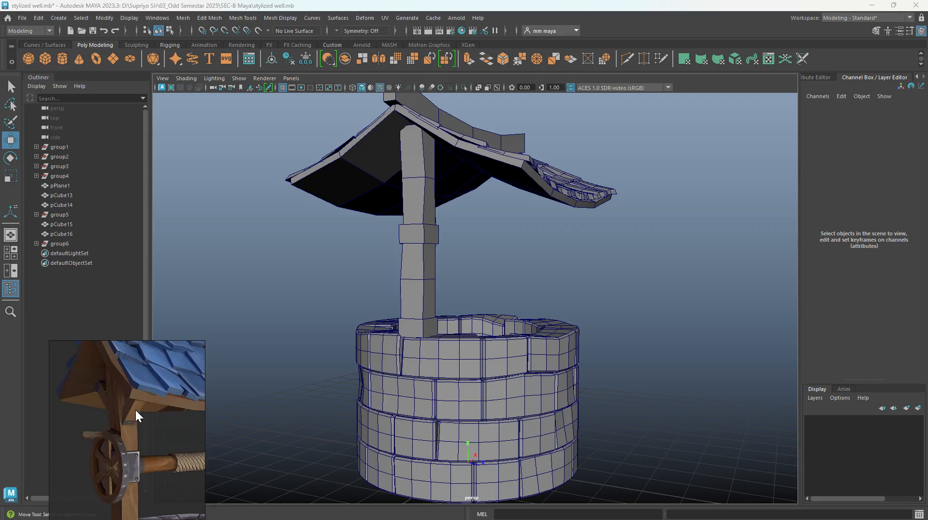
alt+drag(434, 221, 439, 266)
right_drag(423, 273, 432, 304)
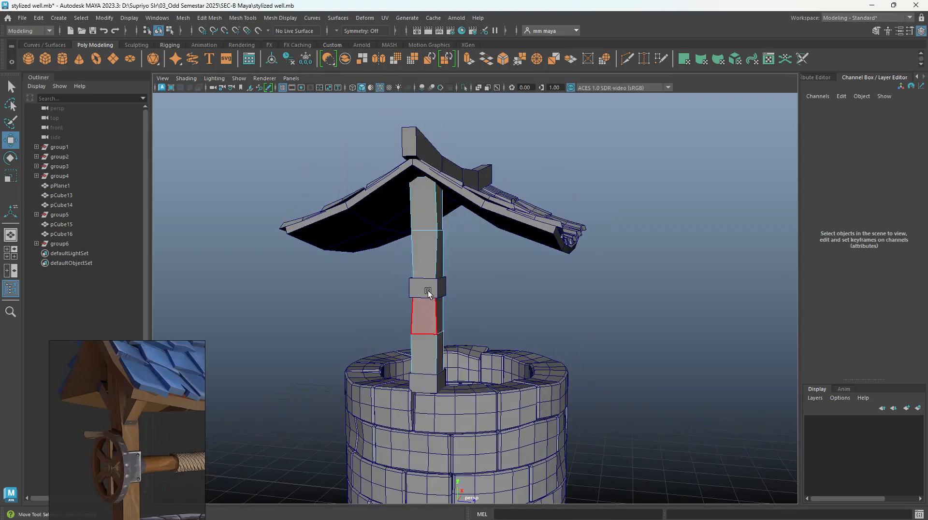
alt+drag(430, 263, 494, 283)
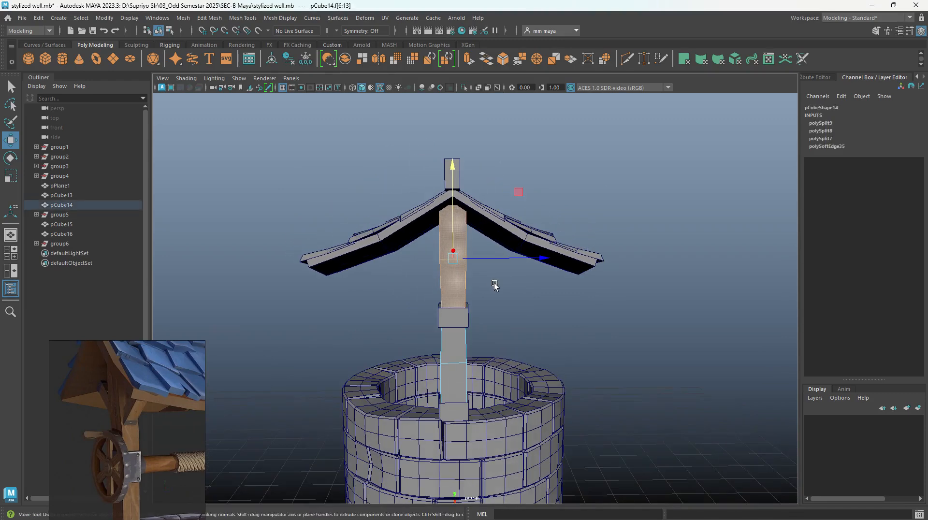
click(220, 18)
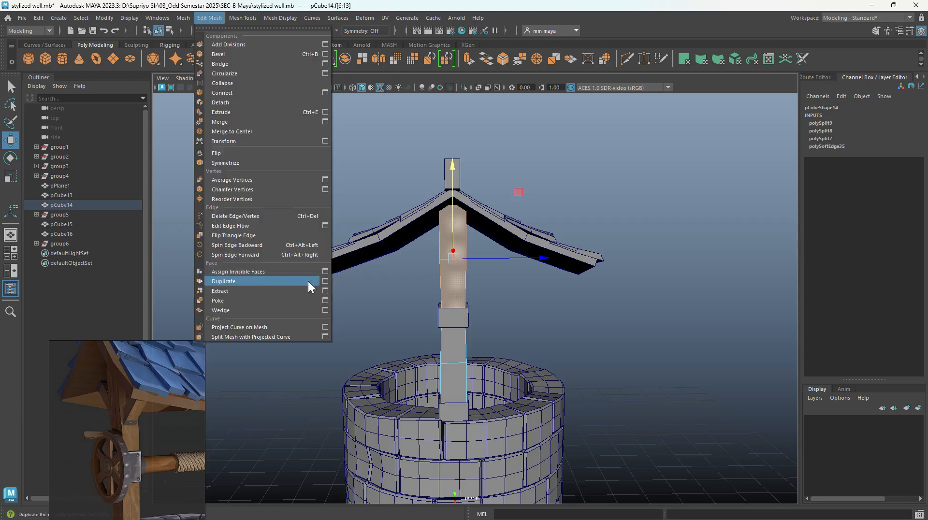
click(325, 281)
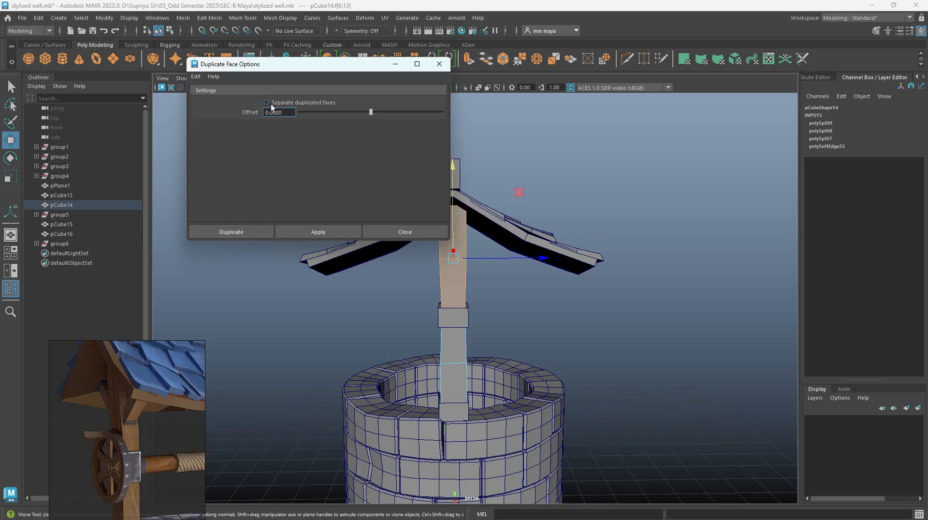
click(302, 233)
click(378, 231)
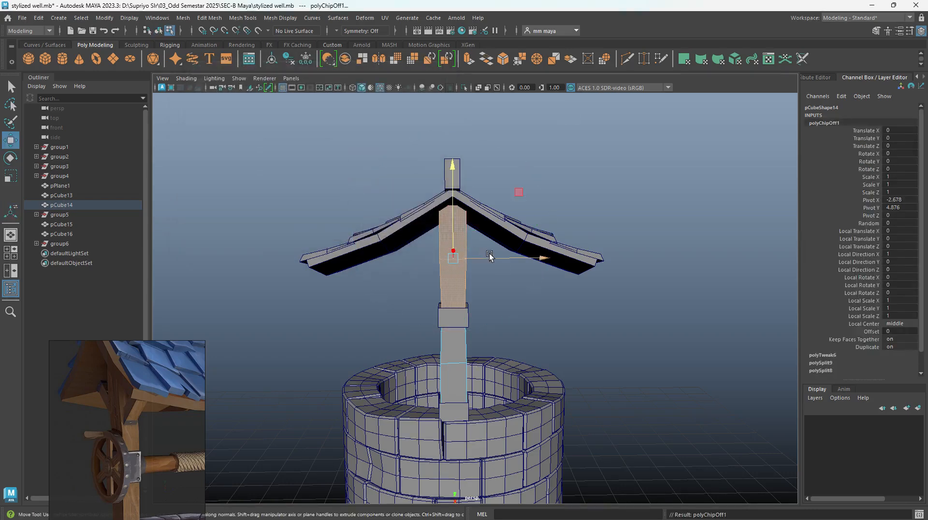
Step: Move the duplicated faces beside the post, scale them down and rotate them into a diagonal brace between post and roof
drag(489, 256, 467, 260)
key(r)
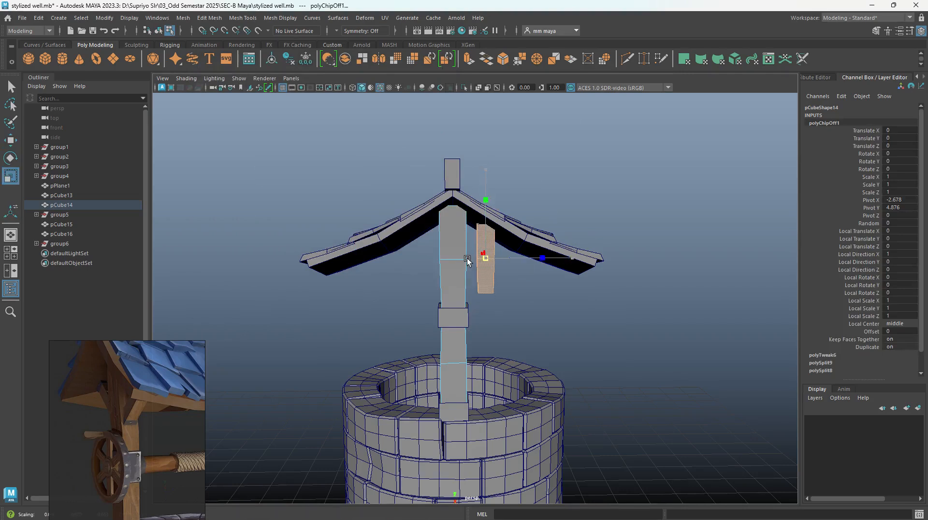
key(e)
drag(549, 196, 518, 267)
key(w)
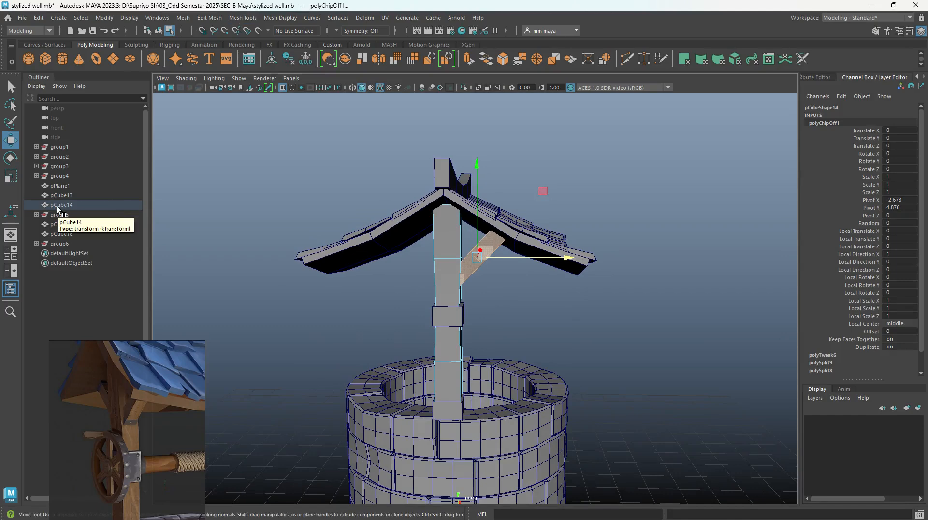
click(210, 17)
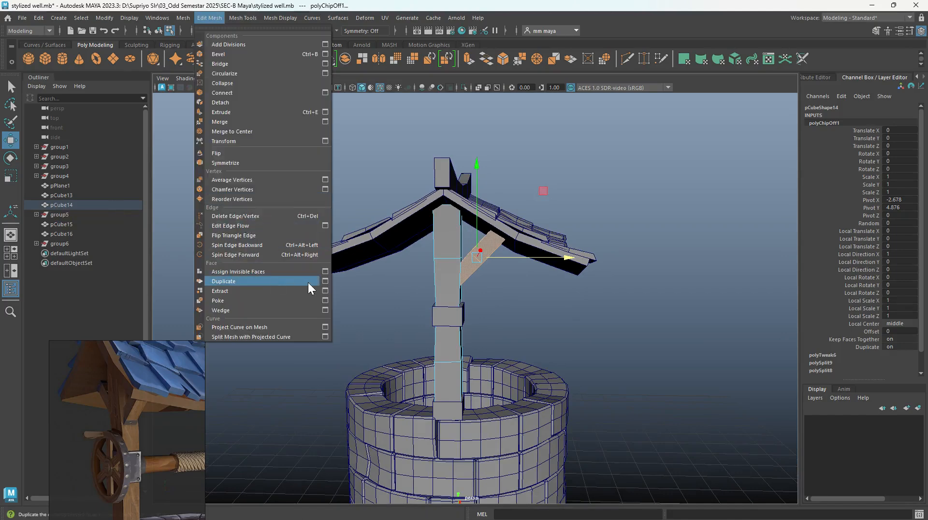
Step: Duplicate the diagonal brace's faces with offset 0, move them to the post's opposite side and rotate them to mirror the first brace
click(324, 282)
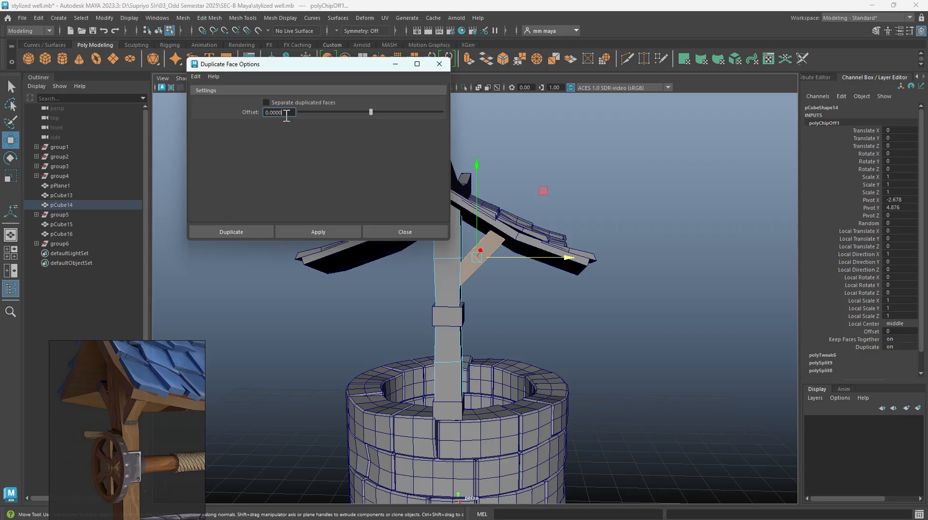
click(326, 231)
click(401, 232)
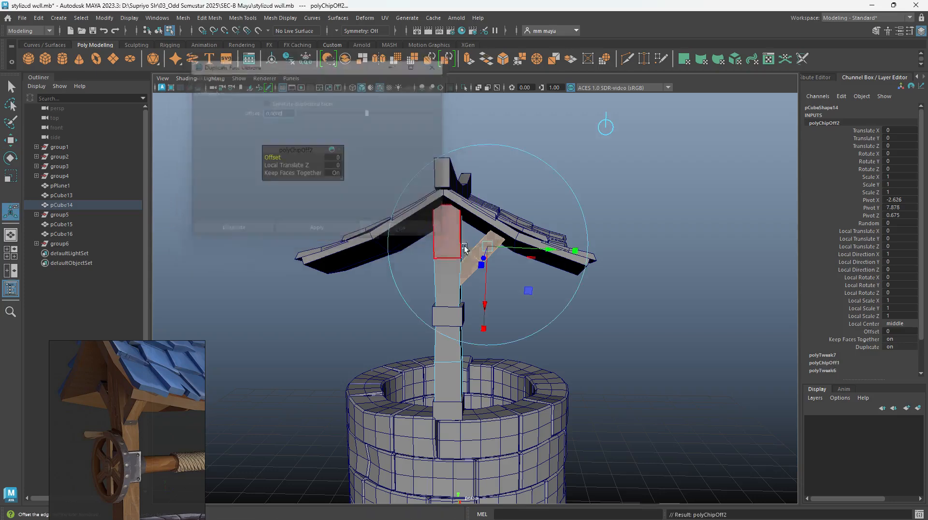
drag(518, 255, 445, 255)
key(e)
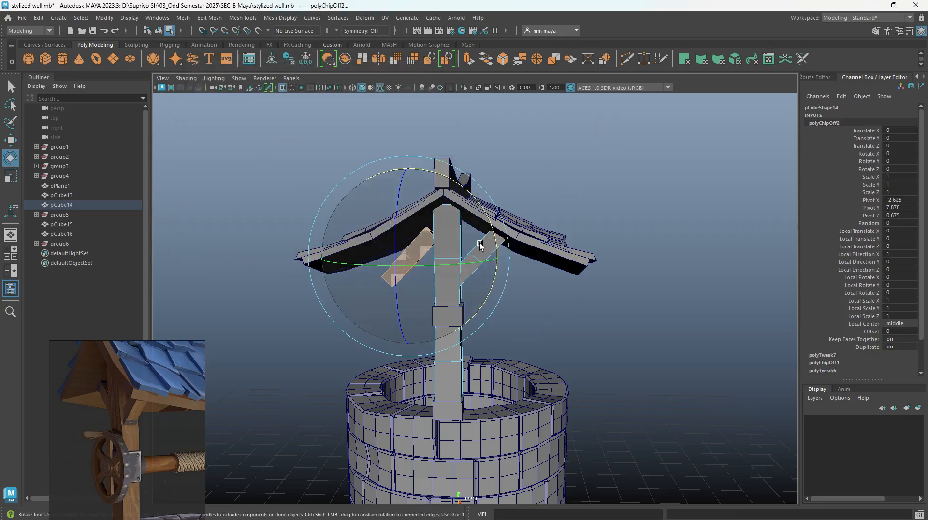
drag(491, 218, 400, 145)
key(w)
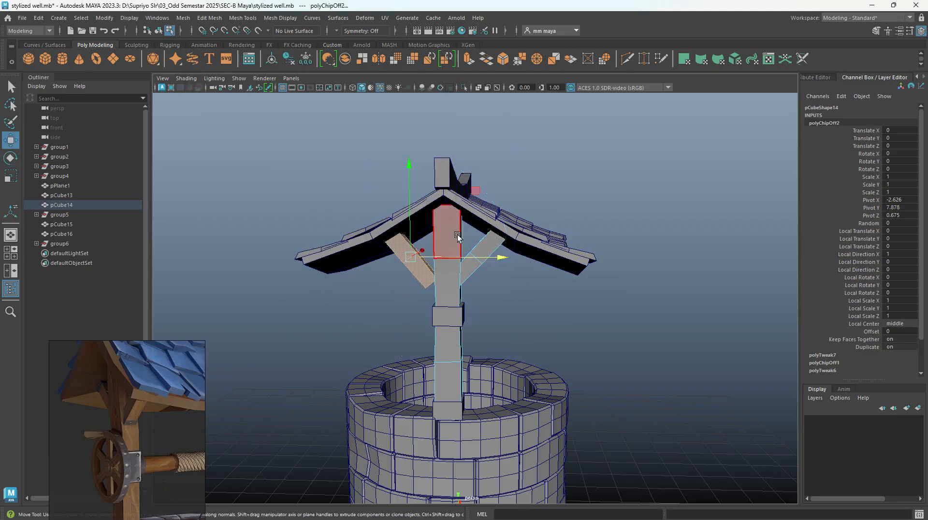
drag(455, 258, 537, 322)
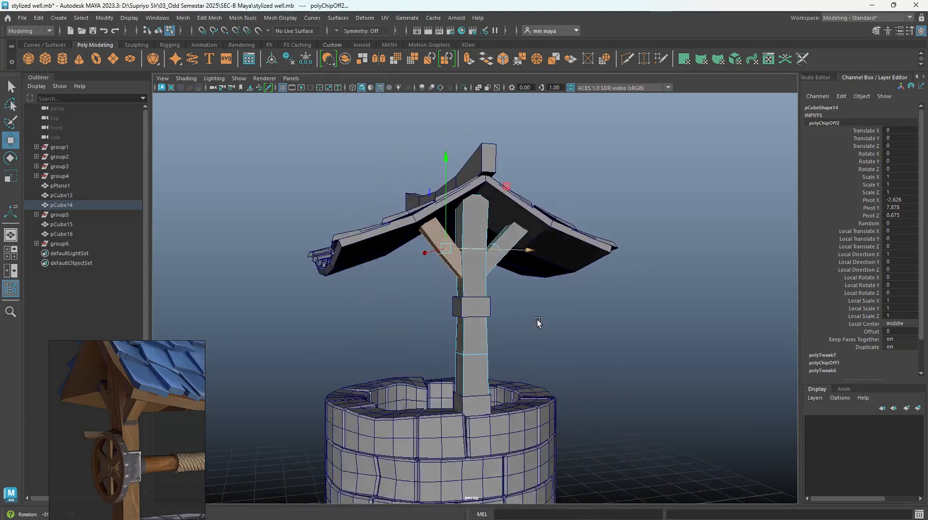
Step: Shift the middle and upper-end edges of the new brace slightly to give it an irregular bend
key(f)
alt+drag(406, 275, 508, 289)
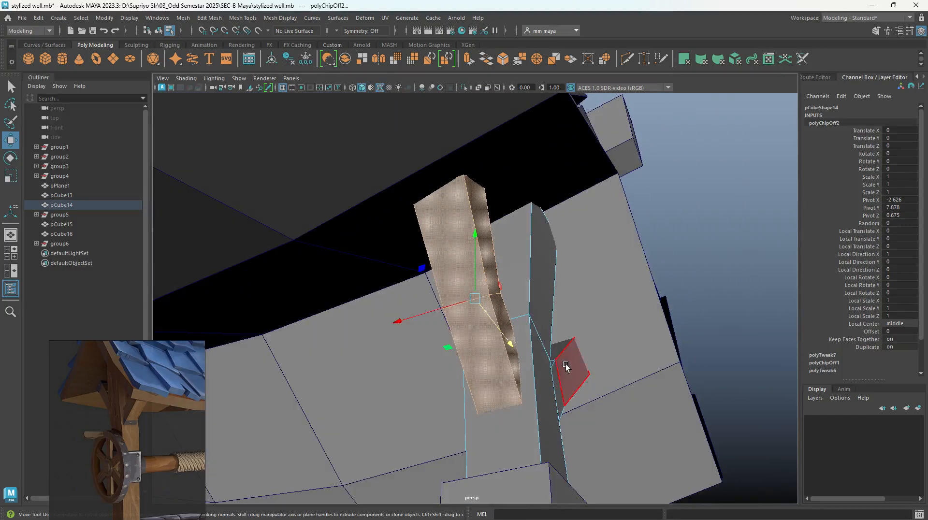
right_drag(479, 339, 473, 194)
click(496, 294)
drag(460, 304, 472, 301)
click(479, 184)
drag(460, 184, 449, 187)
scroll(528, 285, down, 3)
alt+drag(529, 286, 451, 330)
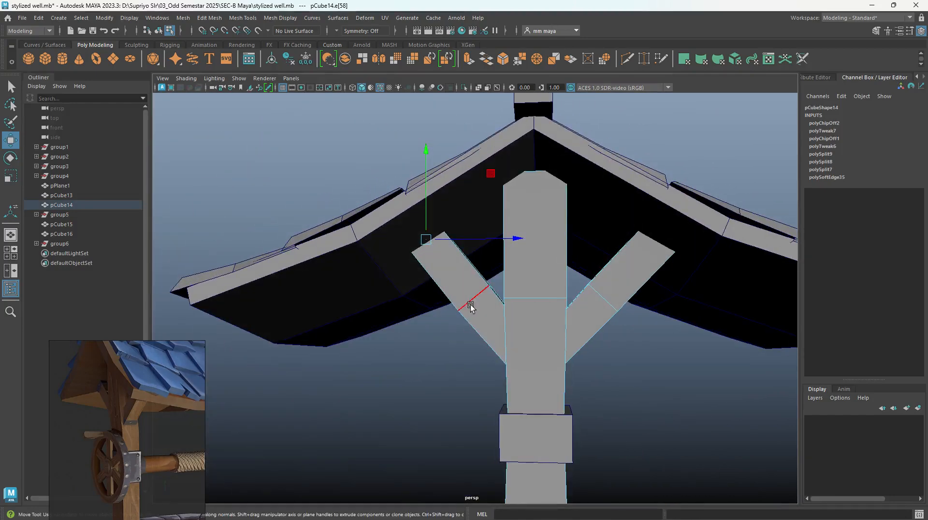
Step: Nudge the first brace's middle edge outward to bend it slightly, and return to object selection with nothing selected
mouse_move(487, 290)
alt+mouse_down()
mouse_move(481, 302)
mouse_move(498, 289)
alt+mouse_up()
click(488, 289)
click(599, 298)
drag(622, 305, 627, 307)
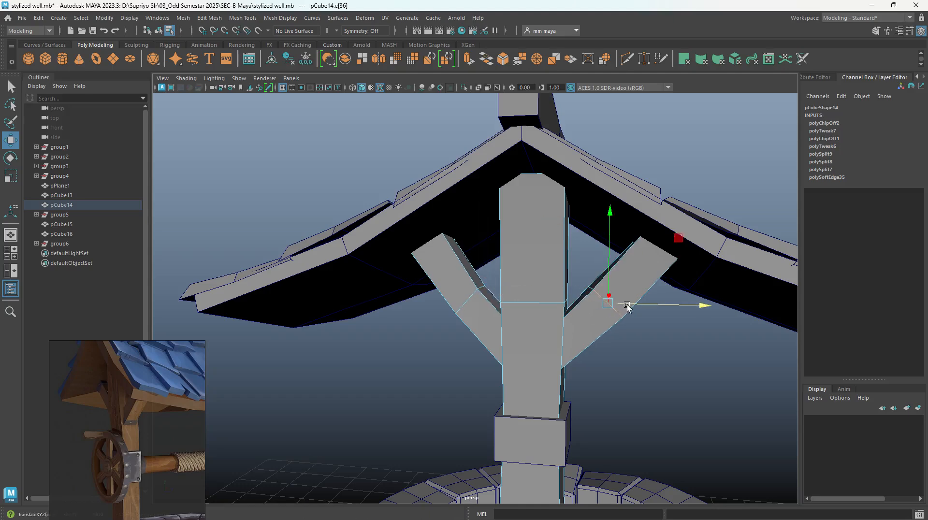
key(F8)
click(629, 404)
Step: Duplicate the support post with its two blocks and place the copy across the well, its base block at Translate X about 2.63
scroll(630, 404, down, 4)
alt+drag(630, 404, 520, 338)
alt+middle_drag(519, 338, 512, 271)
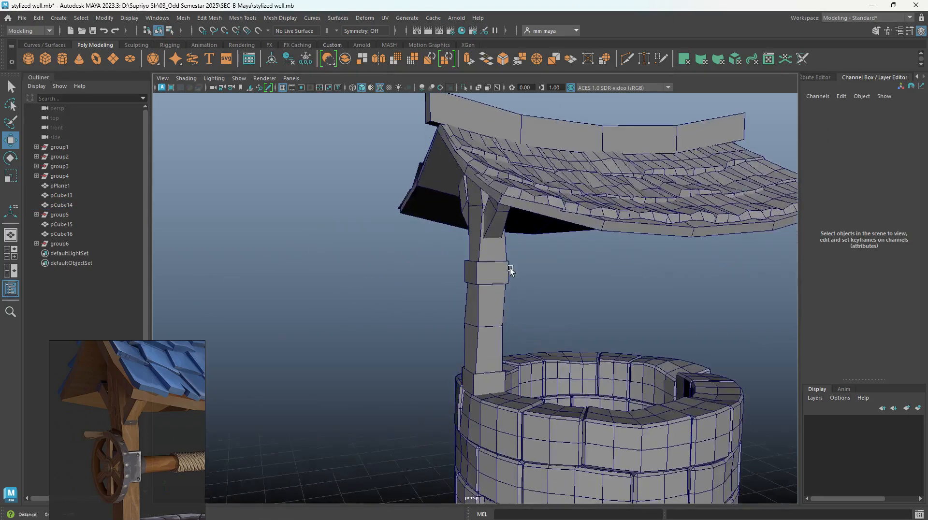
scroll(512, 271, down, 4)
alt+drag(512, 271, 498, 303)
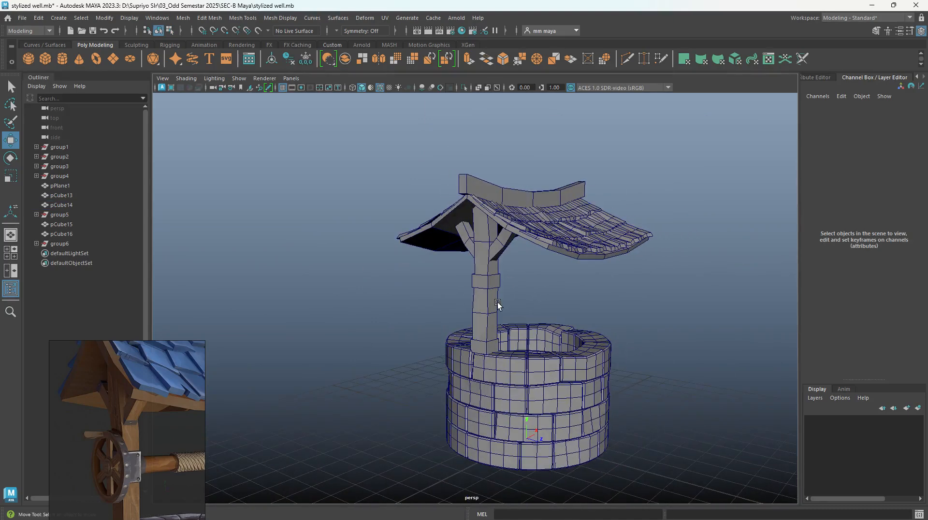
alt+drag(518, 309, 531, 297)
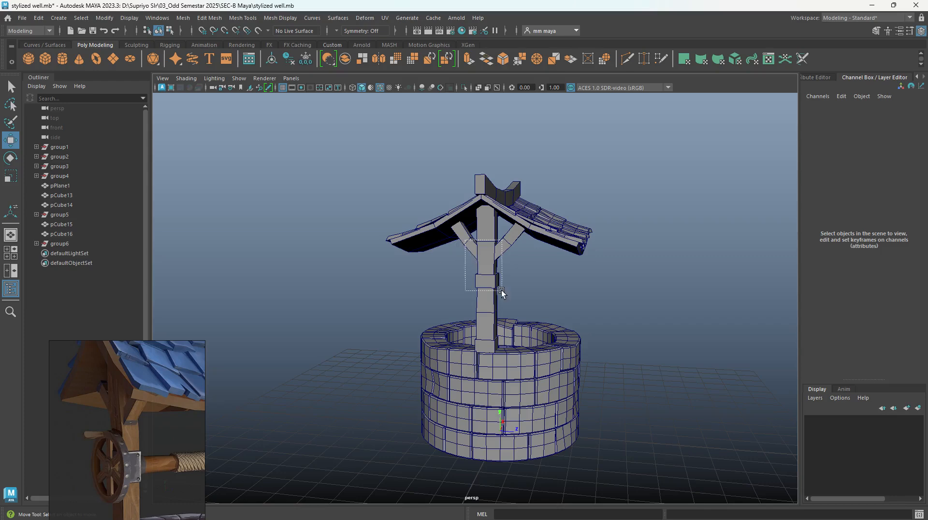
click(461, 244)
shift+click(492, 346)
alt+drag(570, 341, 621, 428)
key(ctrl+d)
key(f)
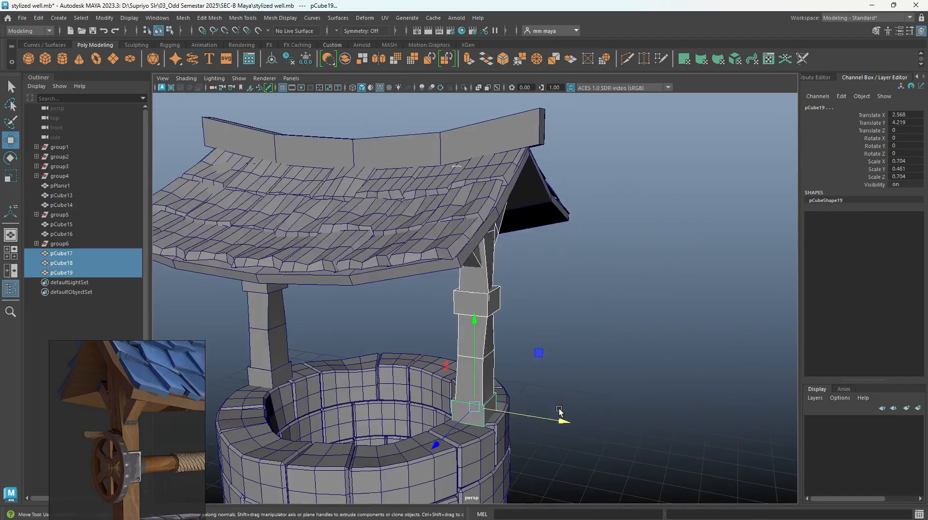
drag(523, 415, 529, 416)
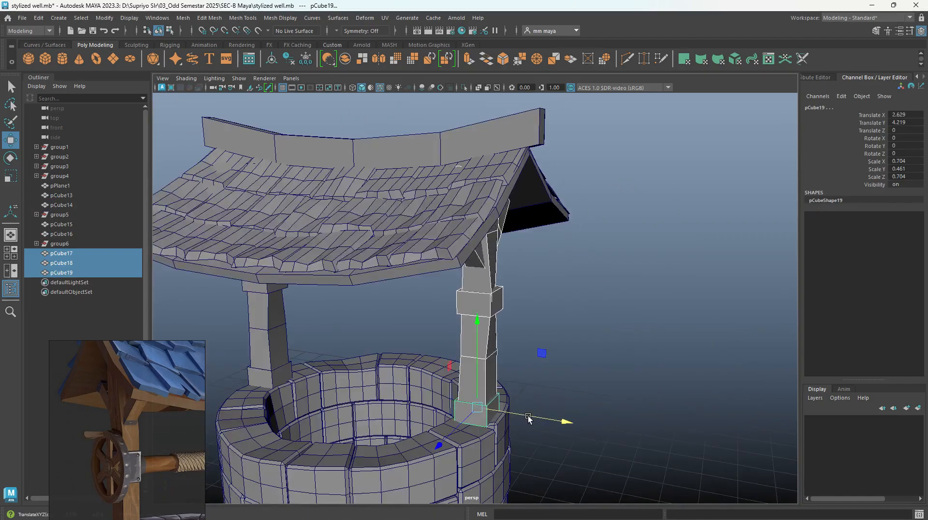
click(629, 433)
Step: Use soft selection to move the top corner vertex of the rim stone beneath the second post, and return to object selection
alt+drag(629, 432, 534, 416)
alt+middle_drag(534, 416, 541, 362)
alt+right_drag(541, 362, 597, 417)
alt+drag(596, 417, 522, 419)
alt+right_drag(522, 418, 556, 436)
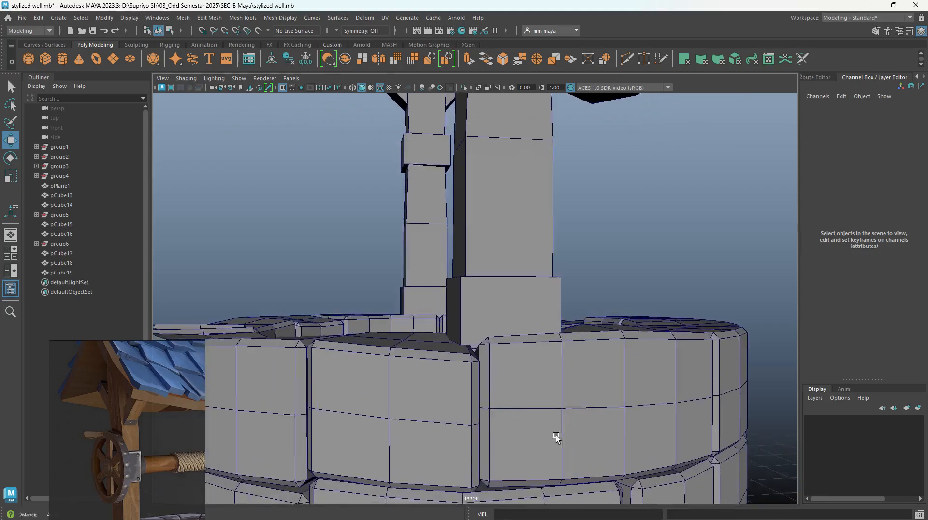
alt+drag(556, 436, 527, 388)
click(500, 375)
click(480, 371)
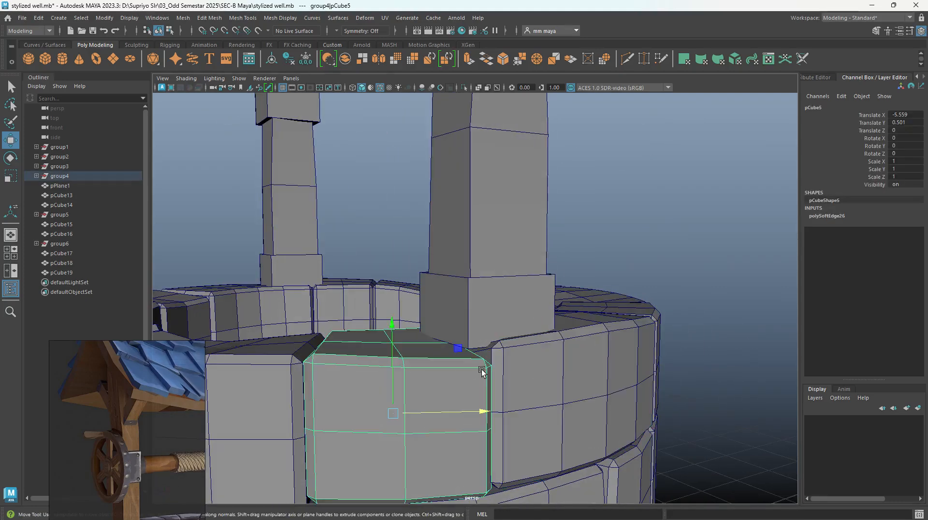
key(F9)
click(483, 358)
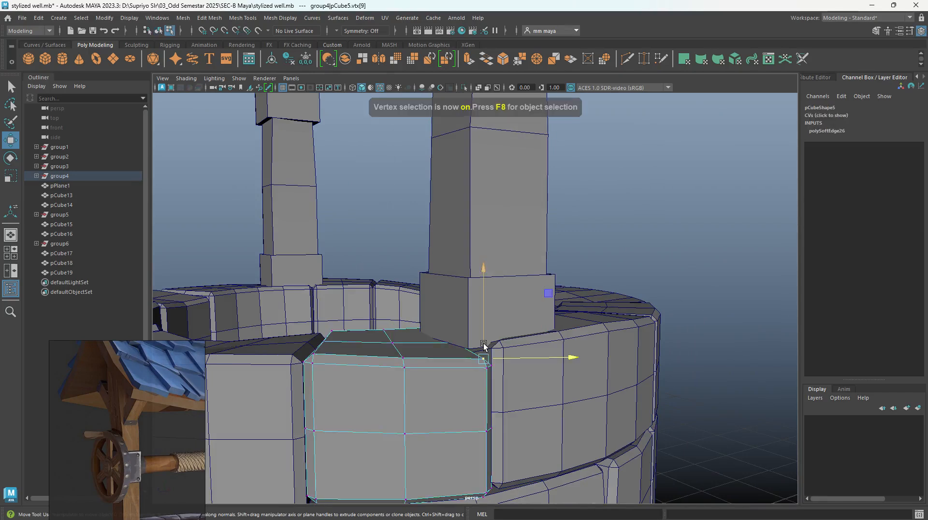
key(b)
drag(483, 343, 496, 329)
click(501, 404)
click(499, 337)
right_drag(557, 355, 598, 315)
click(651, 271)
Step: Save the scene with both support posts in place
scroll(471, 337, down, 8)
alt+drag(546, 312, 406, 315)
alt+right_drag(406, 315, 418, 346)
alt+drag(418, 346, 468, 317)
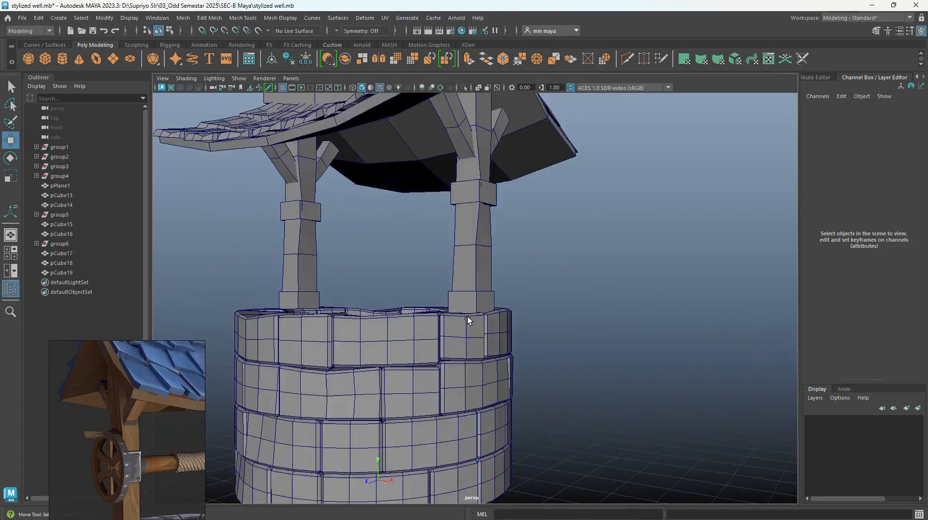
alt+middle_drag(468, 317, 541, 360)
alt+right_drag(541, 360, 544, 330)
alt+drag(545, 329, 505, 288)
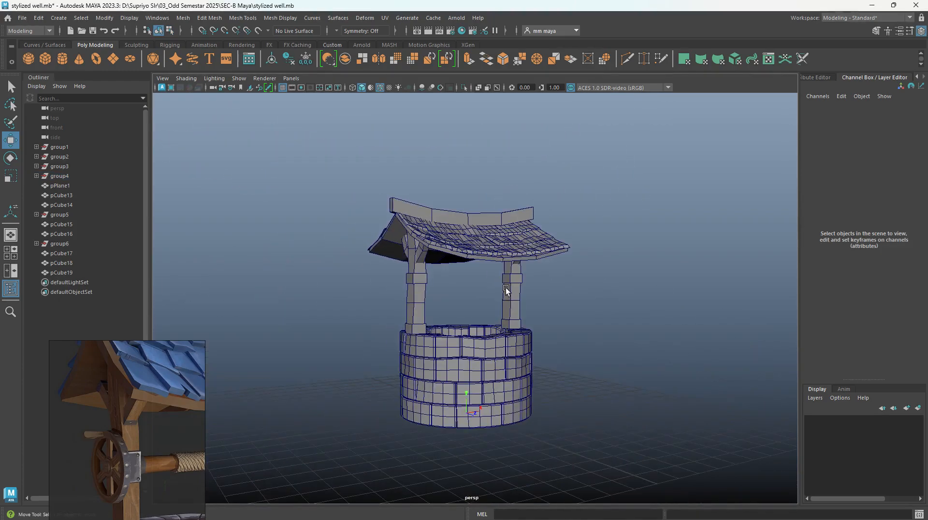
scroll(150, 455, down, 5)
middle_drag(155, 465, 125, 454)
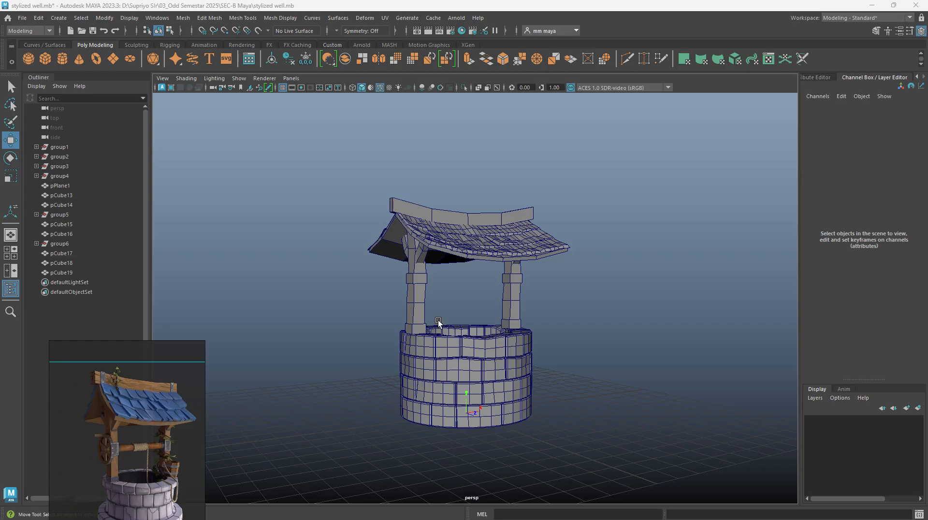
alt+drag(438, 322, 469, 316)
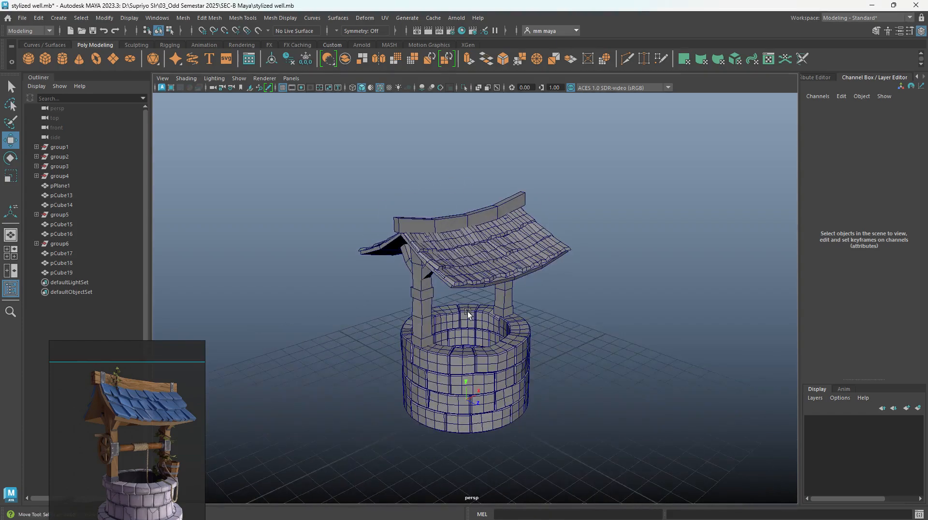
key(ctrl+s)
Step: Select the upper blocks on both posts and stretch them vertically to a Scale Y of about 0.783
alt+middle_drag(472, 320, 478, 300)
scroll(121, 450, up, 4)
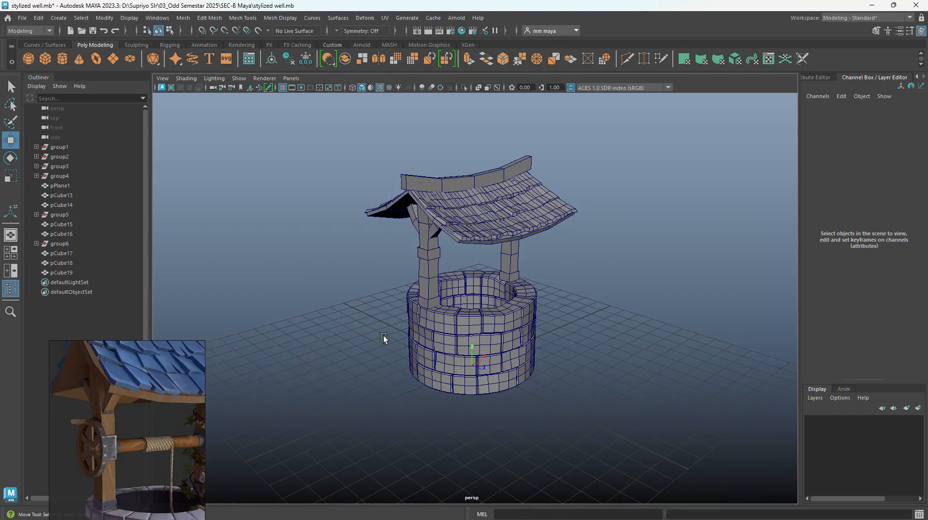
alt+drag(384, 336, 454, 316)
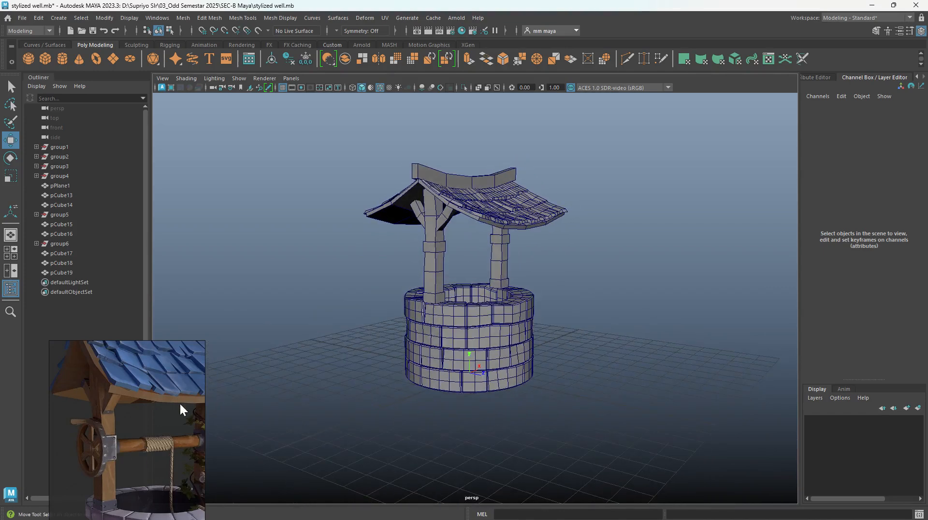
scroll(146, 443, down, 1)
scroll(138, 430, up, 2)
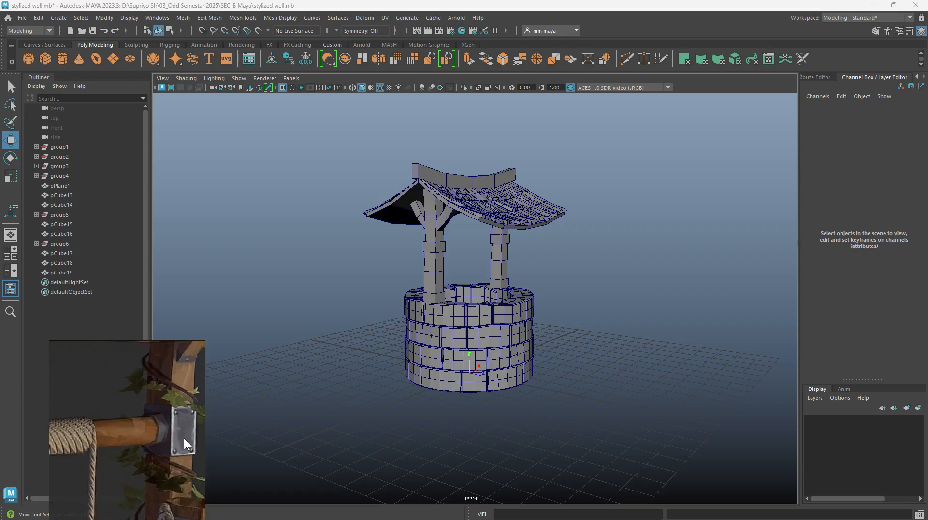
click(434, 252)
shift+click(500, 239)
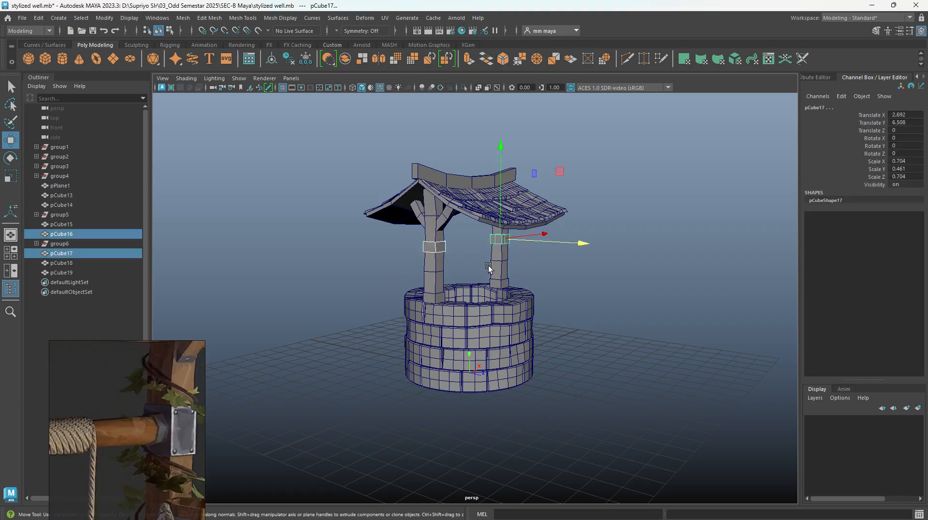
scroll(486, 270, up, 3)
alt+middle_drag(486, 271, 477, 331)
key(r)
drag(502, 224, 500, 116)
key(w)
Step: Enlarge both posts' upper blocks slightly and uniformly so they stand out further from the posts, and deselect them
alt+drag(478, 309, 417, 309)
alt+drag(505, 302, 523, 310)
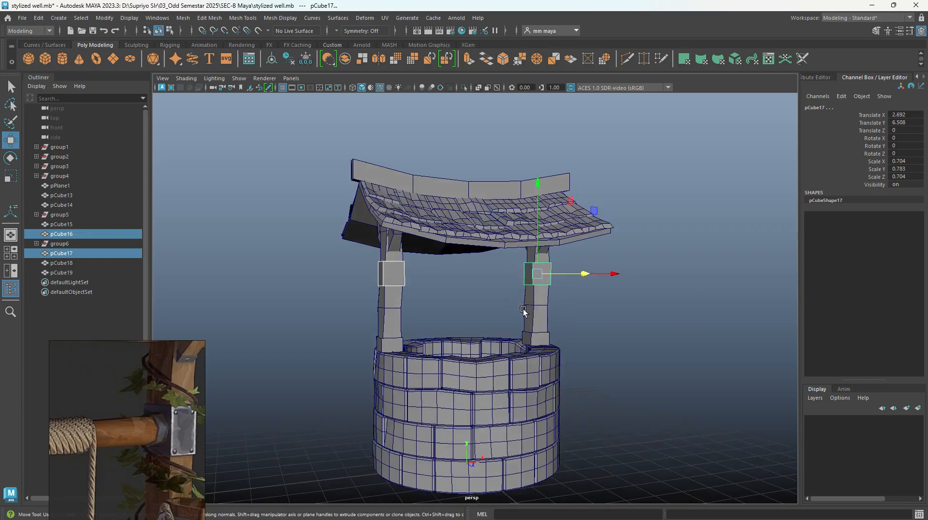
alt+drag(518, 254, 453, 257)
key(r)
alt+drag(517, 313, 527, 307)
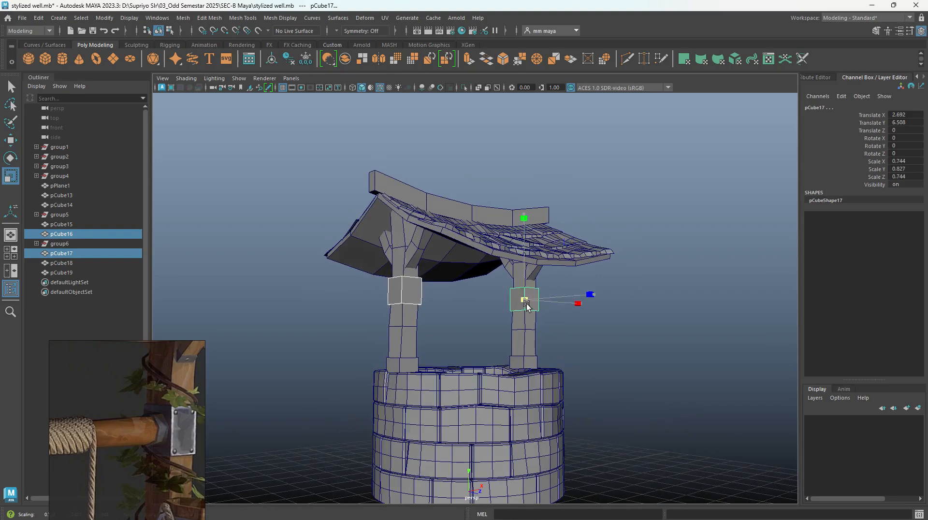
click(445, 325)
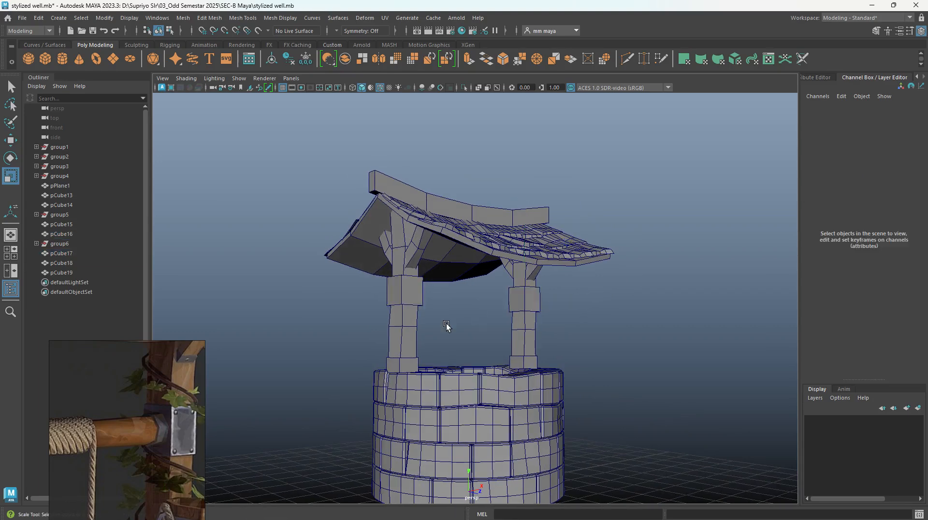
Step: Create a polygon cylinder and raise it above the well opening to a Translate Y of about 5.56
scroll(437, 302, down, 3)
alt+drag(437, 302, 425, 317)
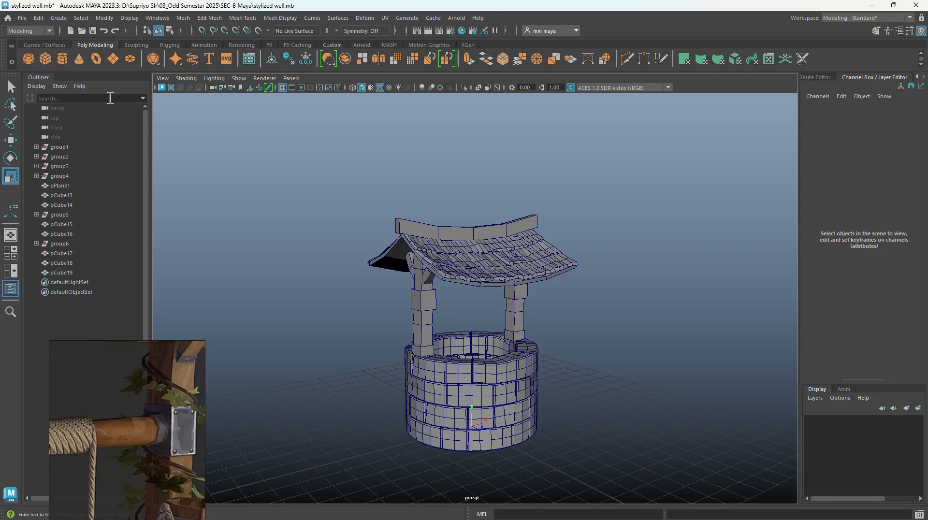
click(62, 59)
key(w)
drag(472, 355, 472, 256)
scroll(603, 315, up, 3)
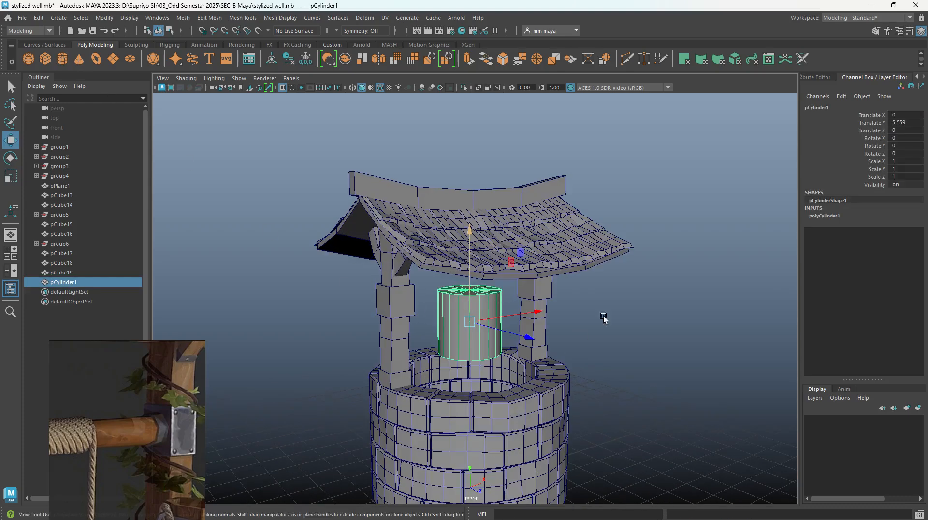
Step: Set the cylinder's Subdivisions Axis to 12 and its Radius to 0.2
click(824, 216)
click(891, 246)
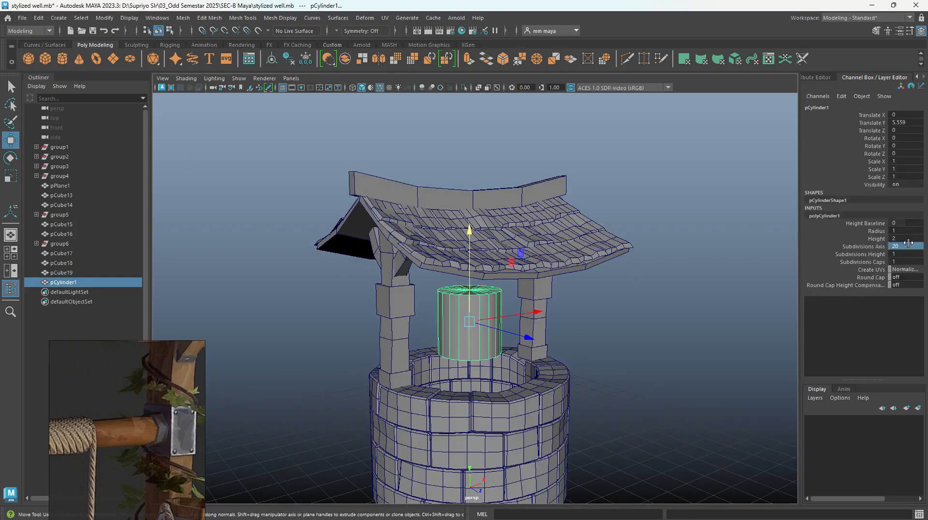
text(12)
key(Return)
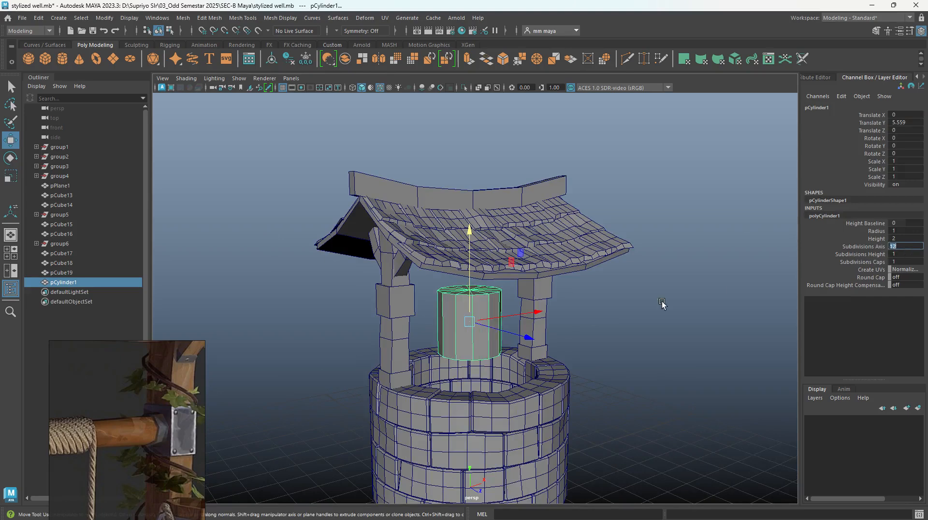
click(906, 231)
text(0.5)
key(Return)
text(0.2)
key(Return)
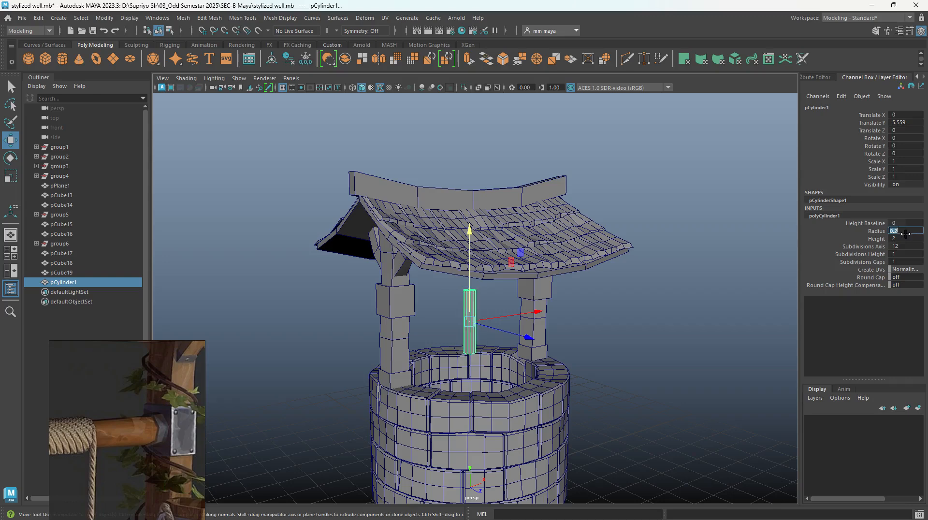
Step: Rotate the cylinder to Rotate Z -90 and raise it between the posts' upper blocks to a Translate Y of about 6.49
scroll(534, 314, up, 4)
key(e)
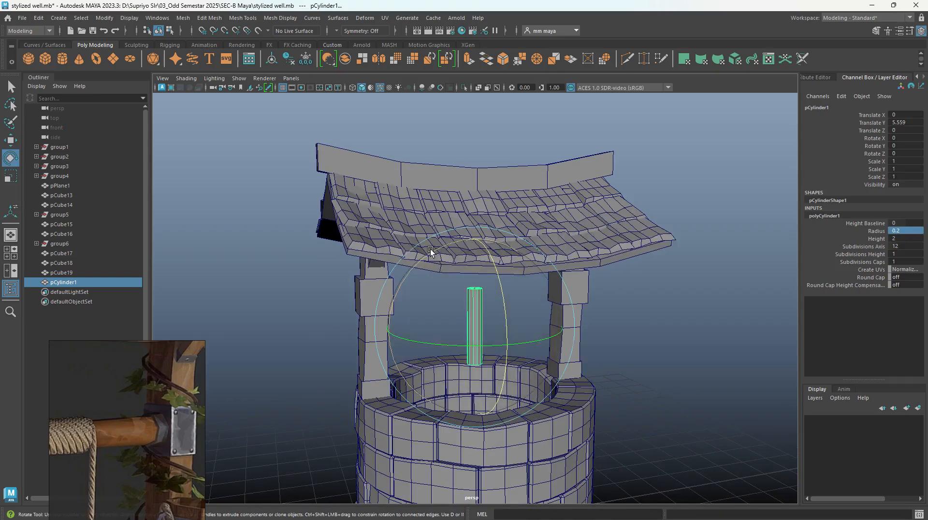
drag(430, 251, 491, 245)
key(w)
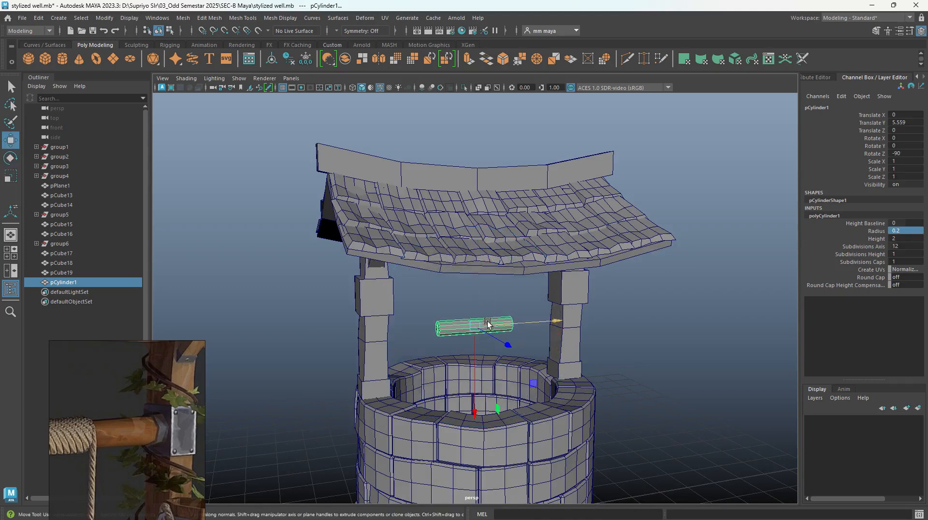
drag(471, 315, 472, 279)
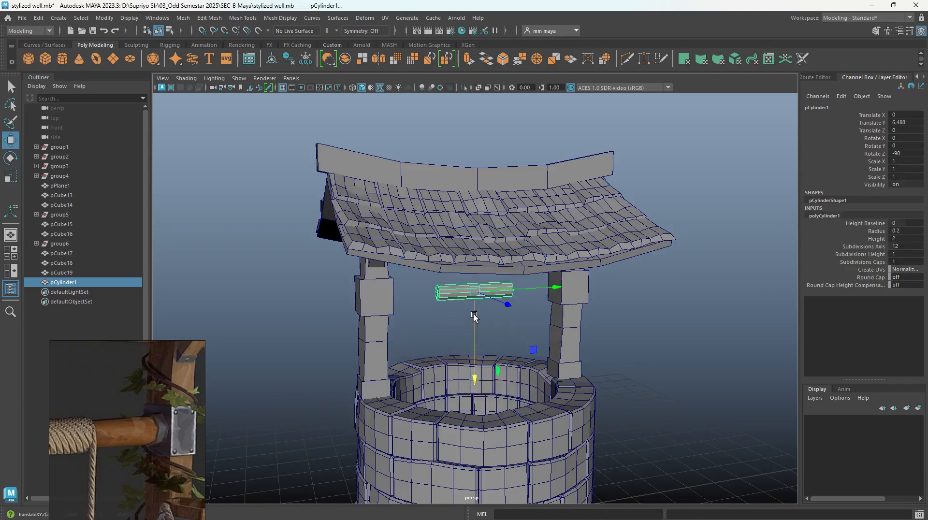
Step: Lengthen the crossbar cylinder to a Height of 4.8 so it spans between the two posts' upper blocks
key(space)
key(space)
scroll(425, 393, up, 8)
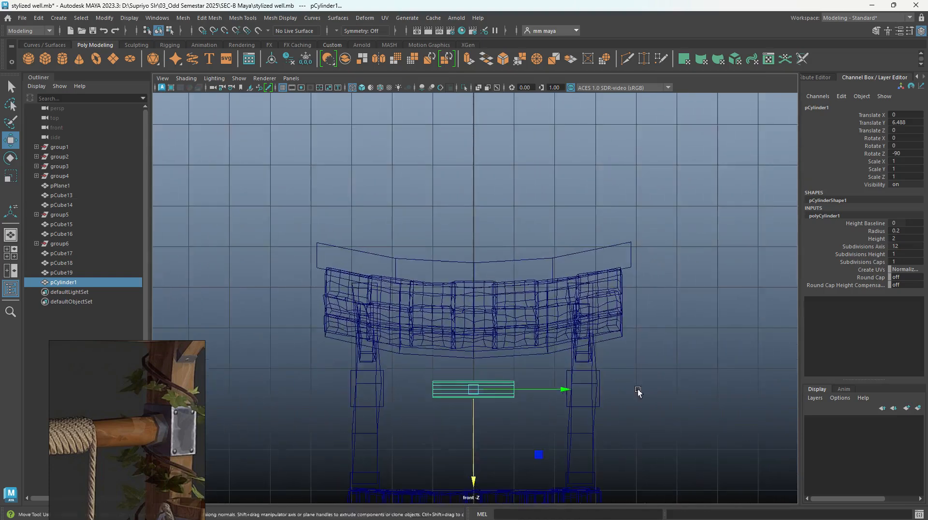
key(r)
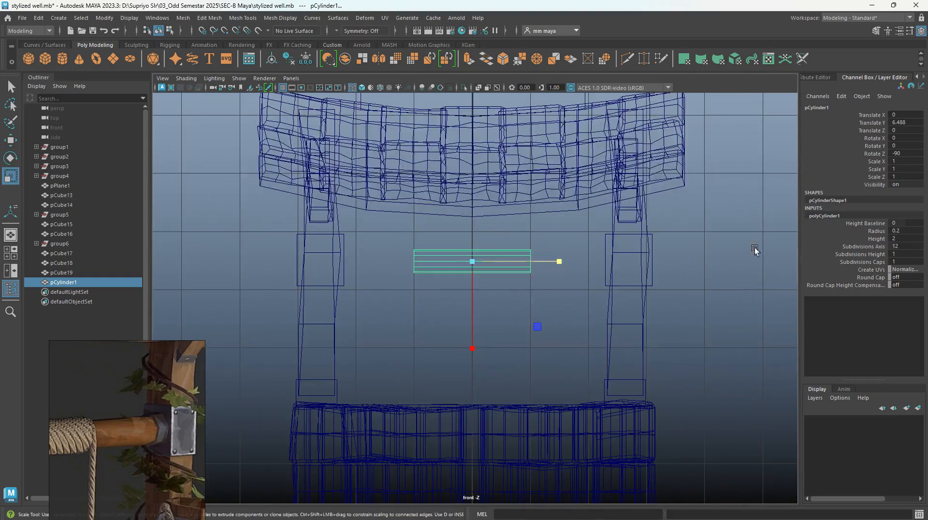
click(870, 238)
middle_drag(425, 284, 451, 277)
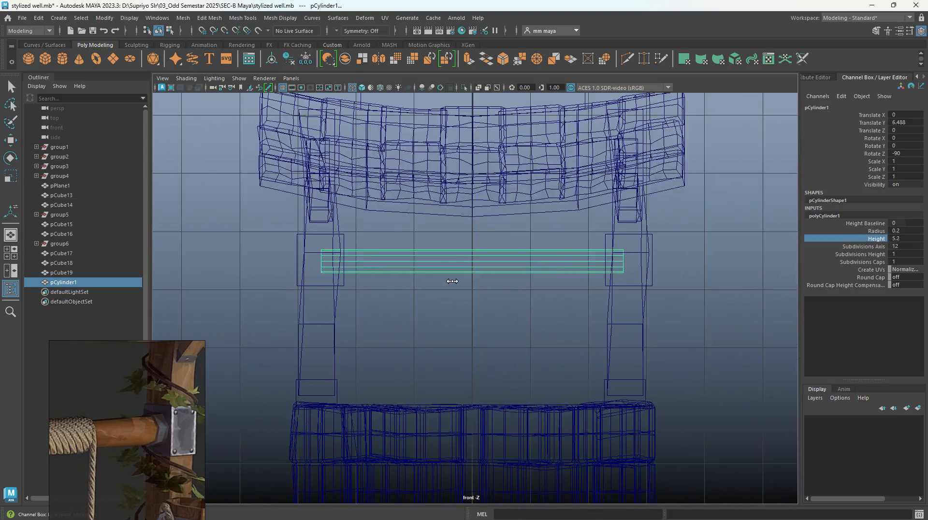
key(w)
key(space)
key(space)
alt+drag(556, 262, 542, 269)
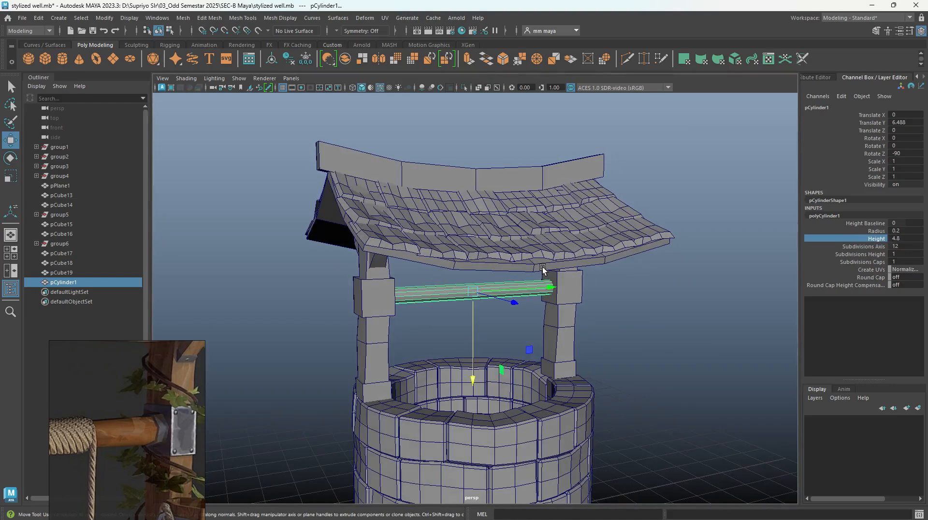
key(f)
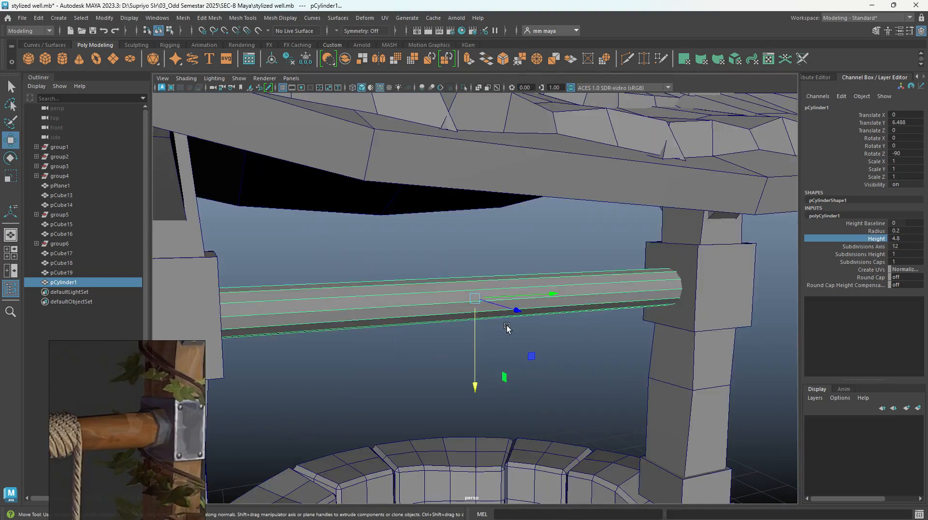
alt+drag(506, 377, 535, 367)
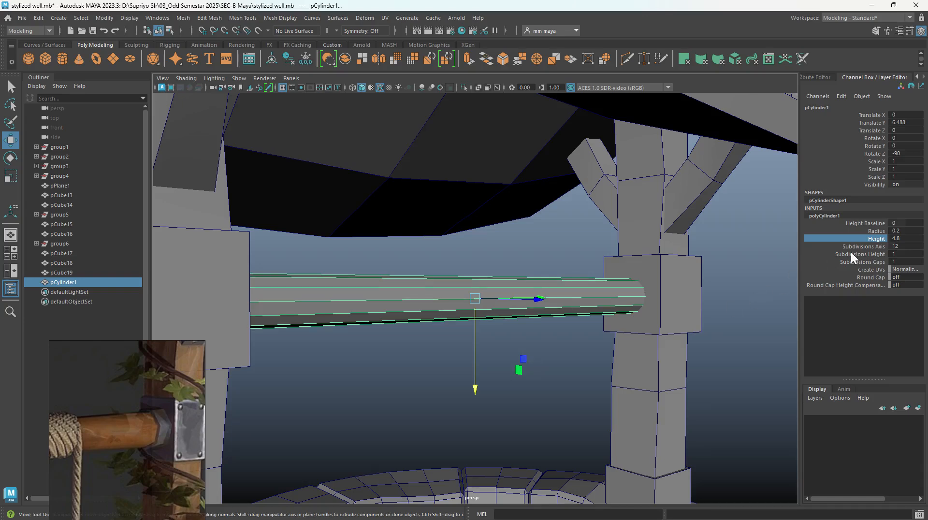
Step: Set the crossbar cylinder's Subdivisions Axis to 8
double_click(899, 246)
key(Return)
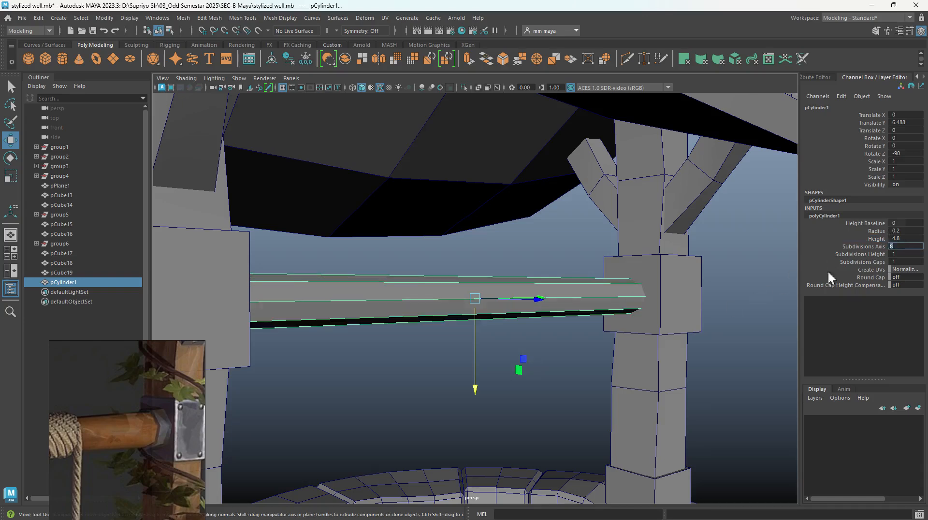
alt+drag(719, 369, 570, 313)
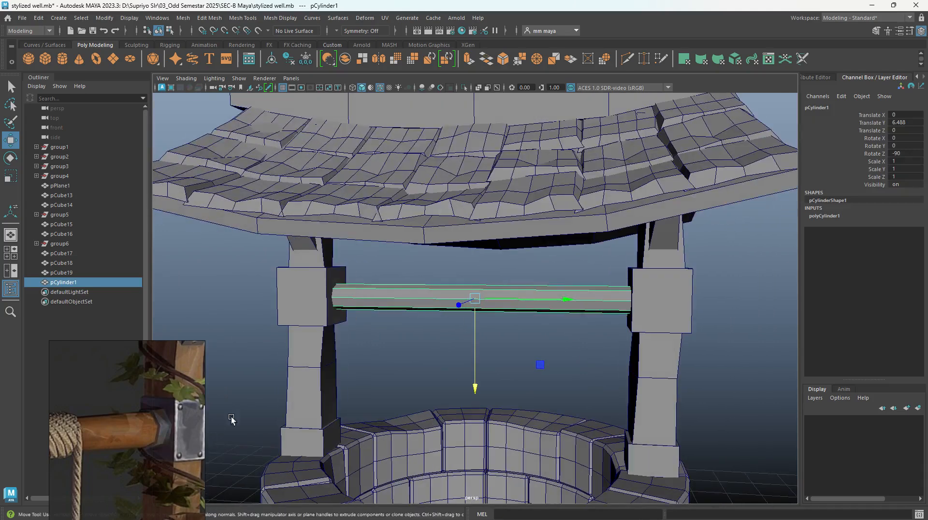
Step: Duplicate the crossbar, flatten the copy into a short collar slightly thicker than the bar, and move it to one end
key(ctrl+d)
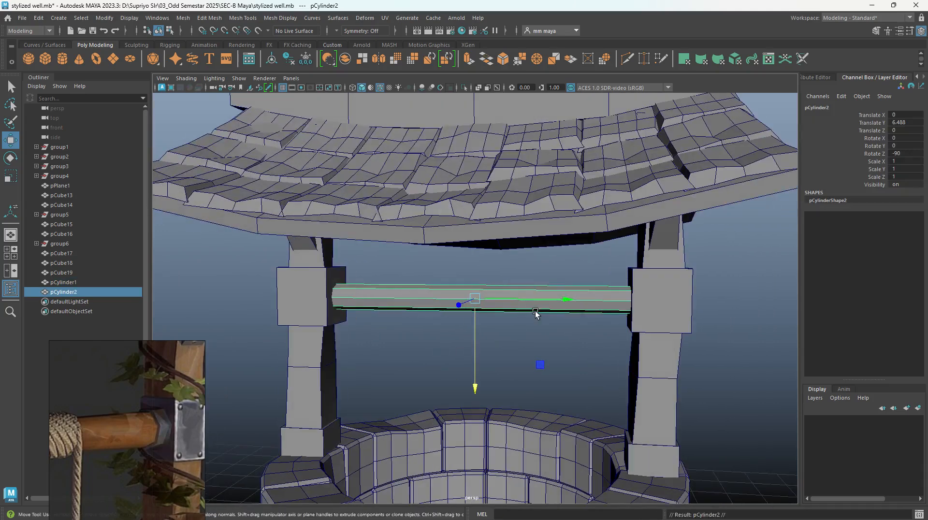
key(r)
drag(569, 300, 477, 293)
alt+drag(475, 327, 522, 328)
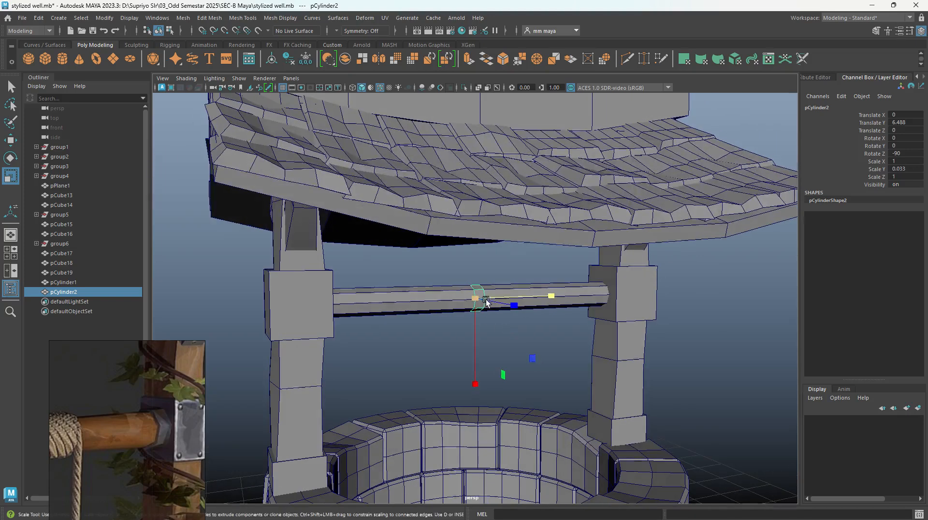
drag(475, 298, 368, 284)
key(w)
Step: Duplicate the end collar so that one collar sits against each post's upper block
key(ctrl+d)
scroll(495, 284, down, 5)
alt+drag(495, 284, 516, 304)
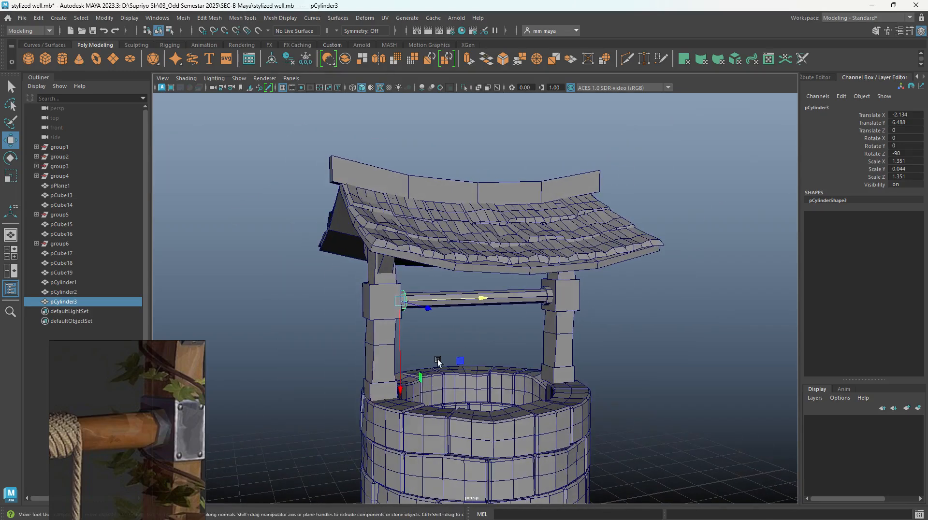
Step: Duplicate the collar, widen the copy to a Scale Y of about 0.147, and place it mid-crossbar at Translate X about 0.088
key(ctrl+d)
drag(454, 298, 735, 282)
key(r)
key(w)
drag(524, 296, 531, 299)
alt+drag(521, 341, 498, 343)
alt+right_drag(500, 342, 532, 346)
Step: Duplicate the sleeve at the crossbar's middle and stand the copy upright with Rotate Z -180
key(ctrl+d)
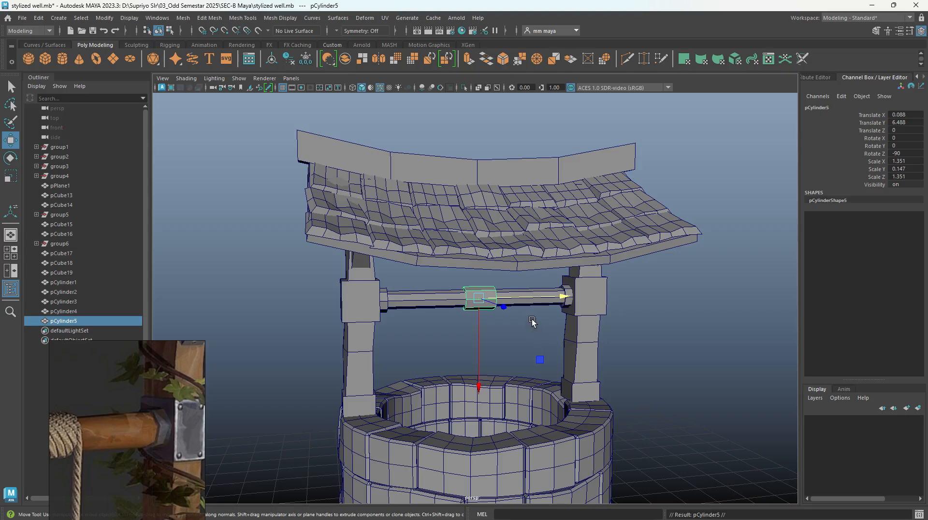
key(e)
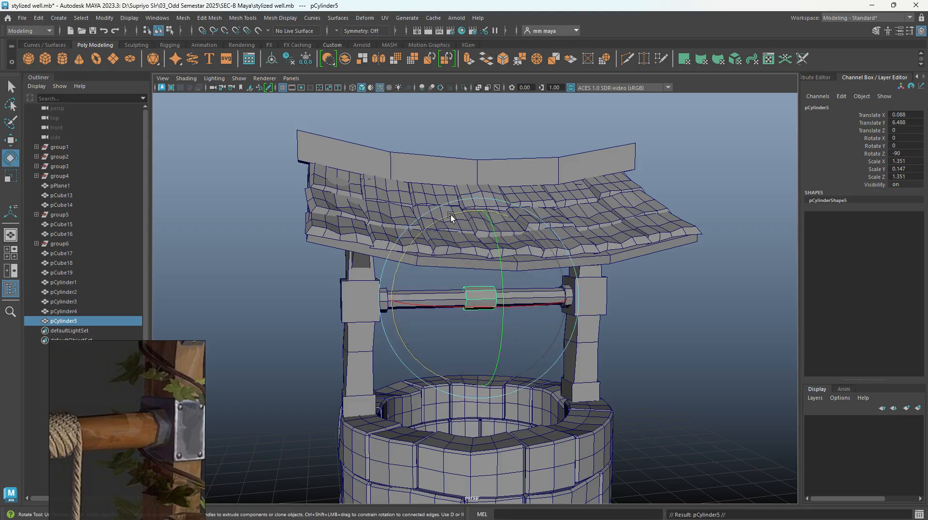
drag(451, 215, 512, 327)
key(w)
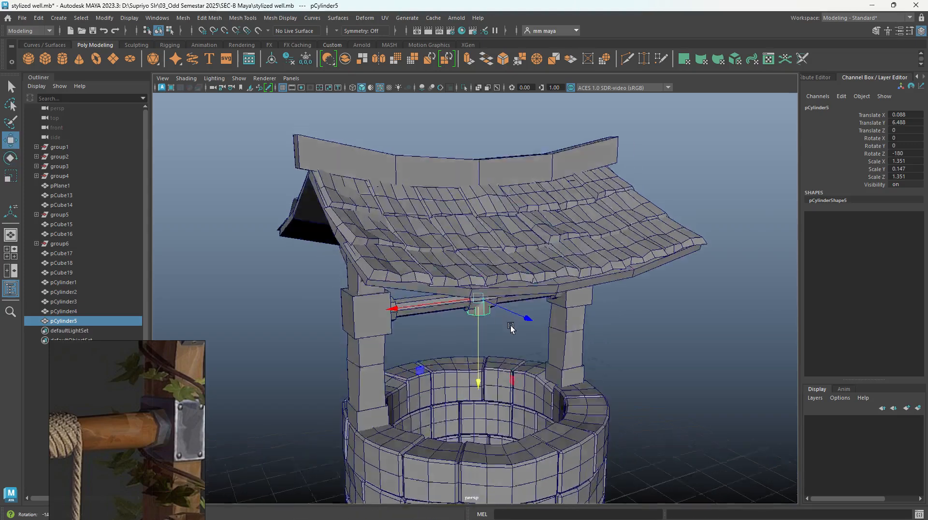
Step: Shrink the upright copy uniformly and stretch it along its length into a slim rope rod
alt+right_drag(511, 328, 582, 406)
key(r)
drag(482, 297, 457, 289)
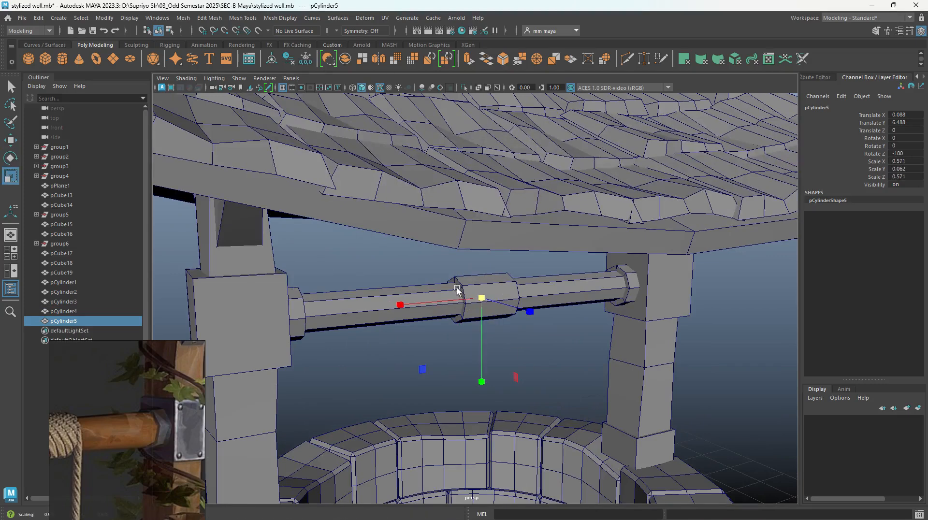
drag(481, 381, 511, 512)
drag(483, 298, 464, 294)
drag(481, 381, 484, 431)
Step: Lower the rope rod to Translate Y about 6.18 in front of the sleeve and adjust its scale to about 0.165, 0.174, 0.165
key(w)
drag(482, 323, 483, 351)
alt+drag(483, 352, 479, 324)
click(550, 332)
key(ctrl+z)
key(r)
drag(494, 371, 512, 358)
key(w)
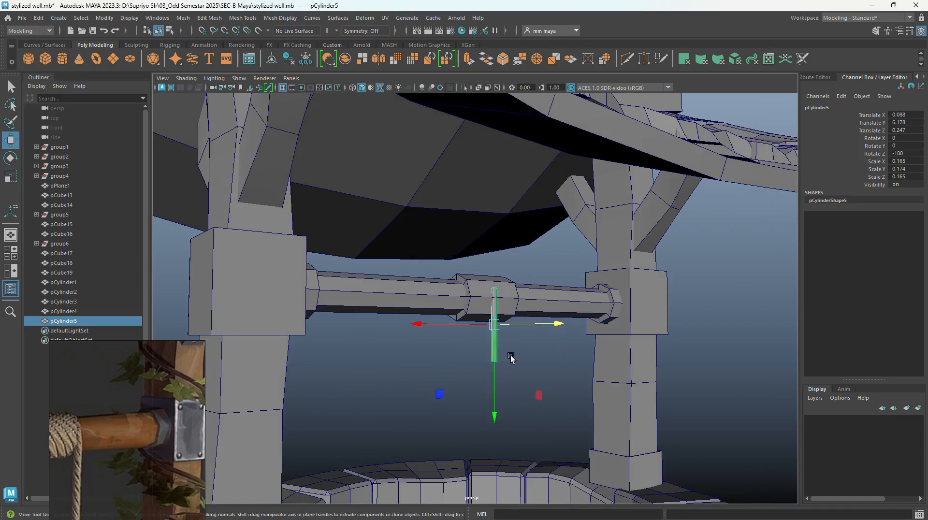
Step: Reposition the rope rod against the sleeve at about Translate X 0.405, Y 6.017 and Z 0.199
drag(472, 322, 412, 334)
drag(452, 309, 458, 310)
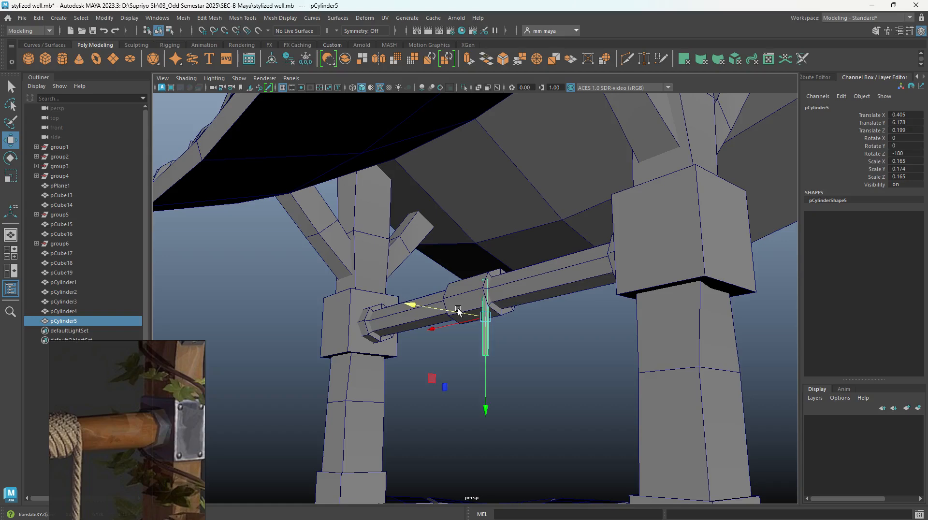
drag(484, 346, 486, 361)
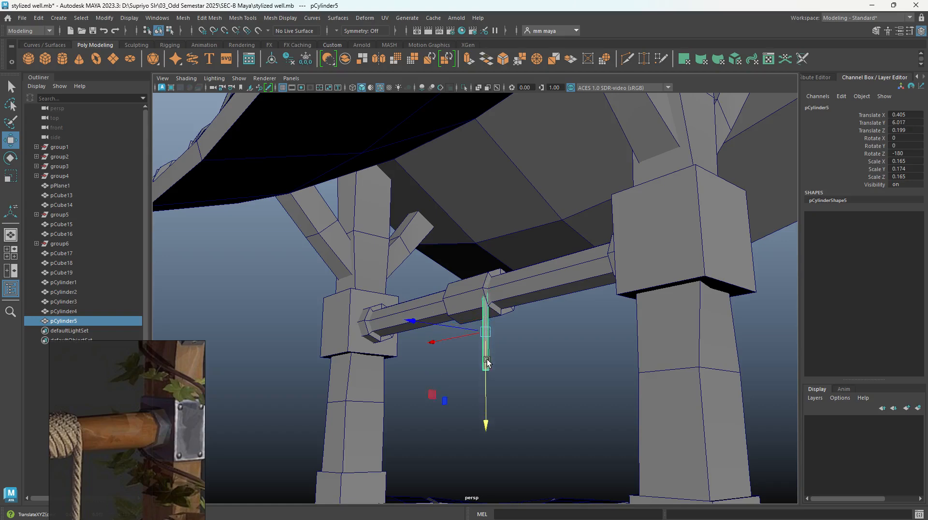
Step: Select the rope rod's lower end vertices, pull them straight down into the well opening, and deselect the rod
right_drag(485, 361, 461, 370)
drag(461, 366, 557, 429)
scroll(521, 399, down, 5)
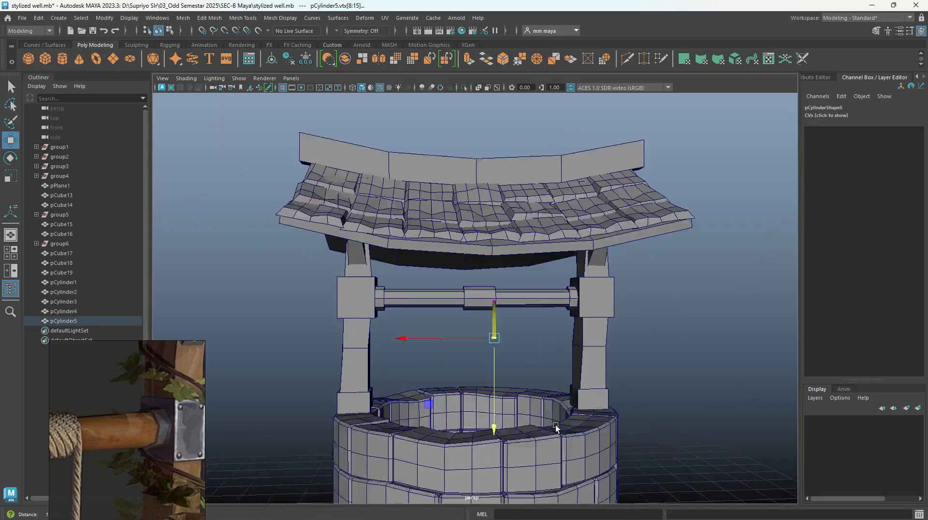
scroll(538, 399, up, 2)
drag(495, 366, 496, 452)
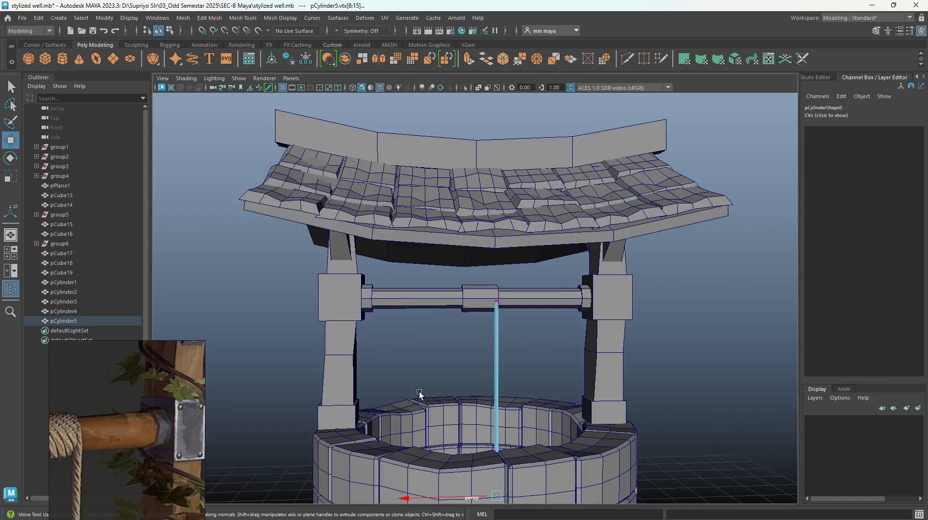
scroll(437, 391, down, 3)
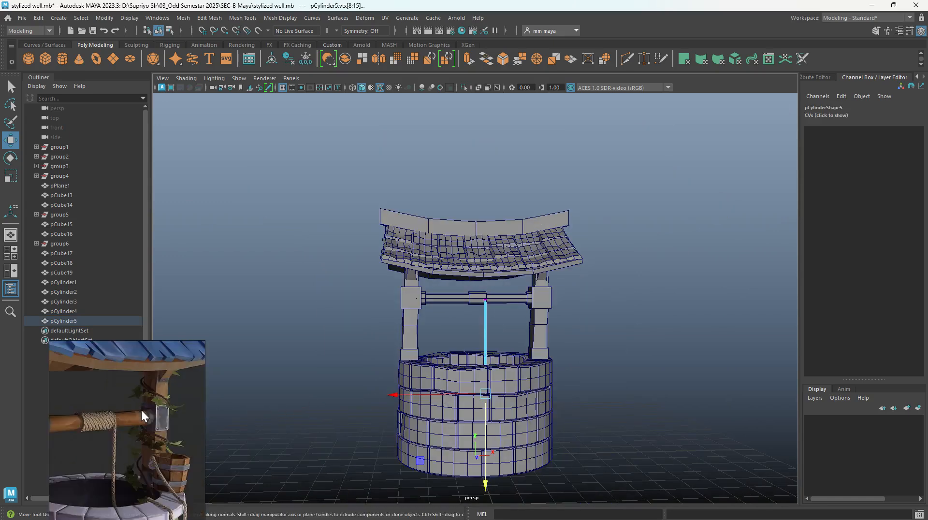
alt+drag(447, 349, 534, 360)
click(636, 269)
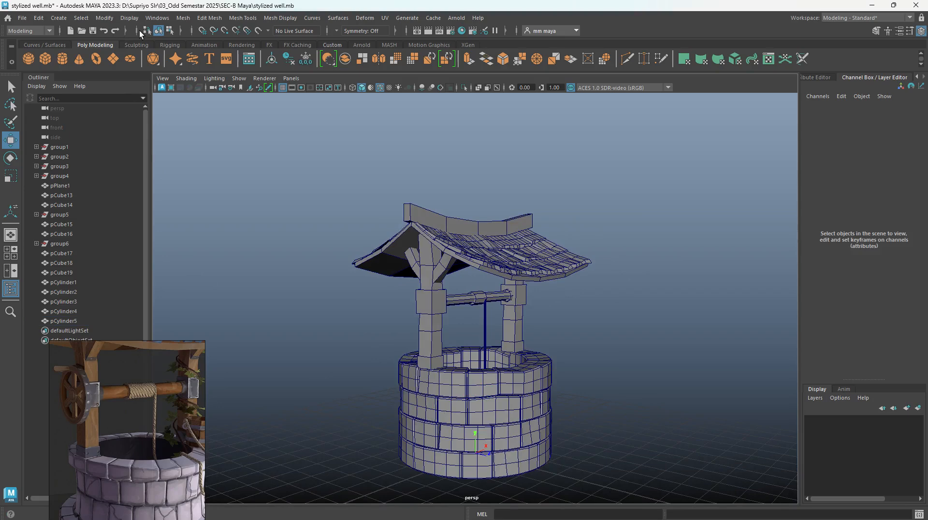
Step: Create a polygon pipe, raise it to a Translate Y of about 3.1, and turn it on its side with Rotate Z 90
click(60, 17)
mouse_move(83, 63)
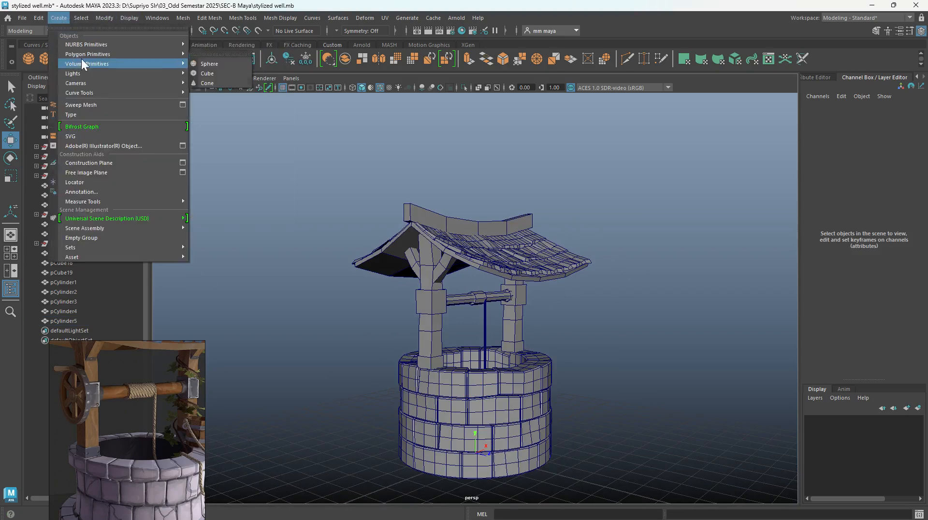
mouse_move(179, 54)
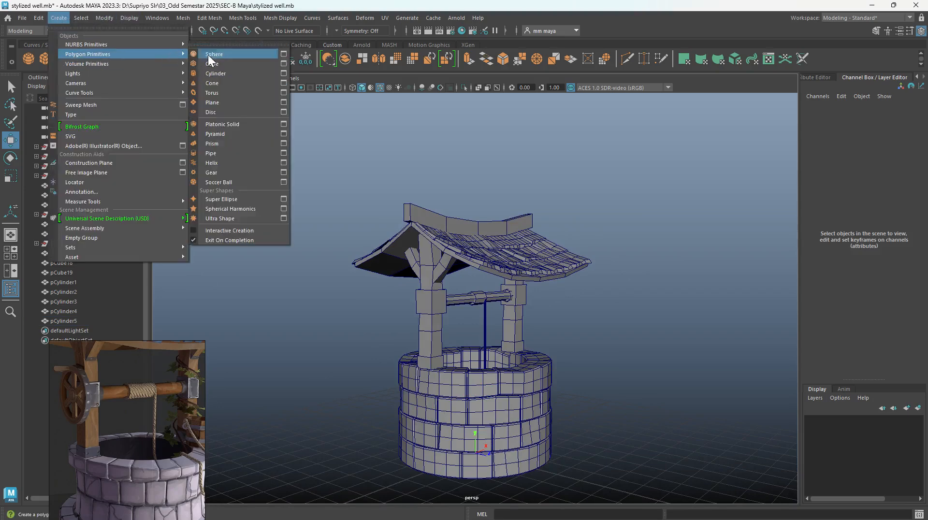
click(219, 154)
drag(475, 366, 475, 273)
key(e)
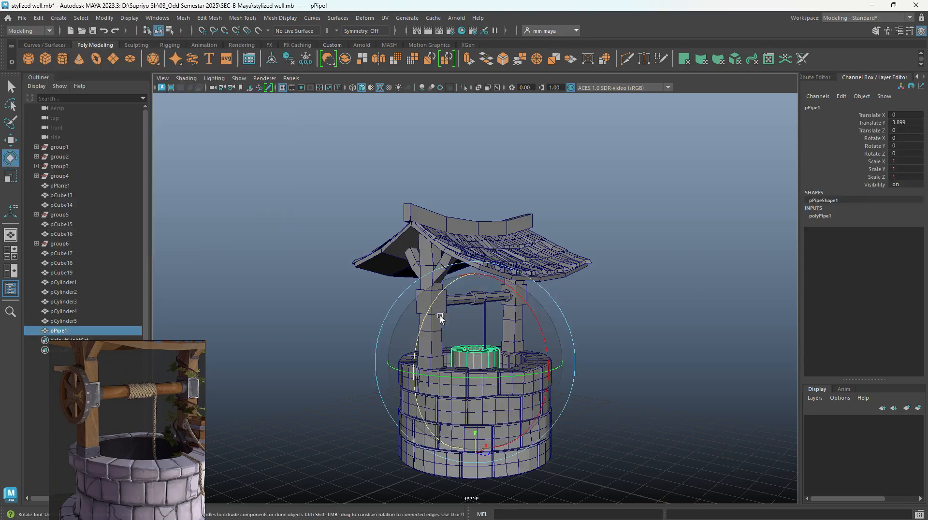
drag(431, 306, 416, 440)
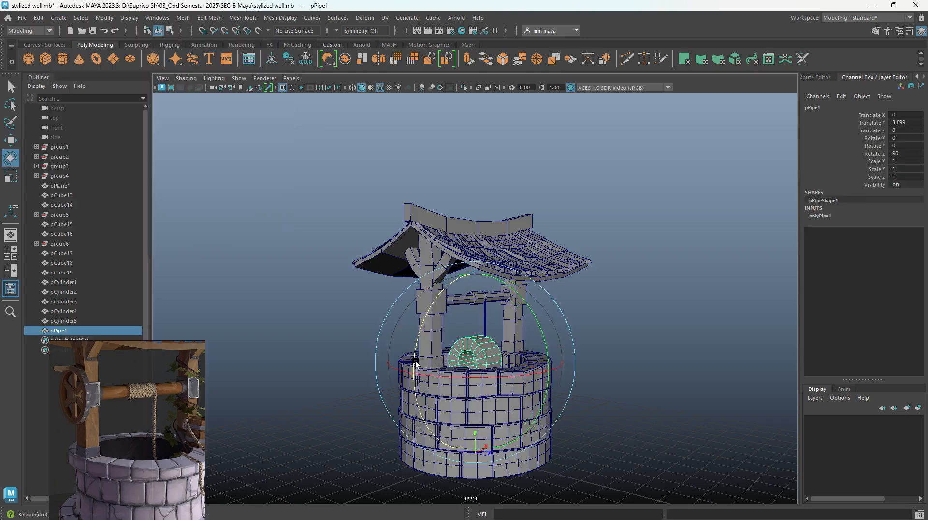
Step: Move the pipe outside the post at the crossbar's height, to about Translate X -3.515 and Translate Y 6.565
key(space)
key(space)
key(w)
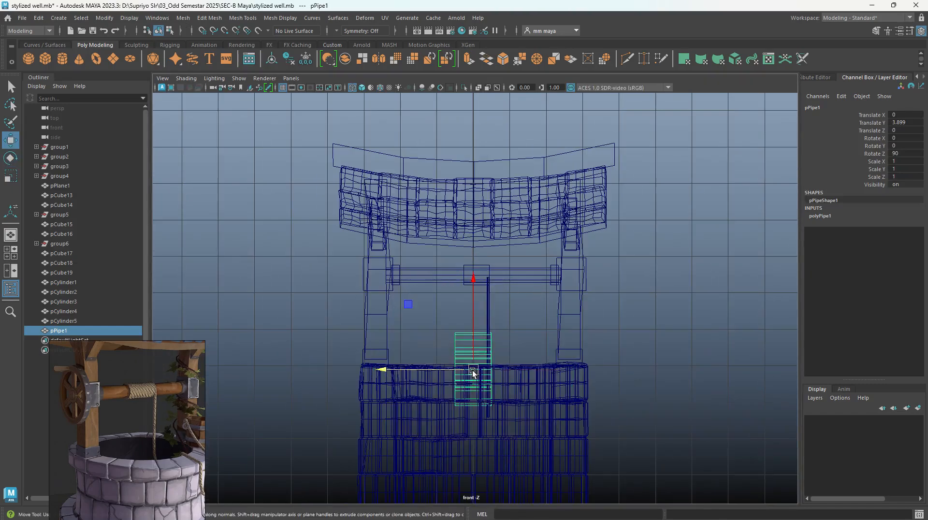
drag(472, 369, 344, 273)
key(space)
key(space)
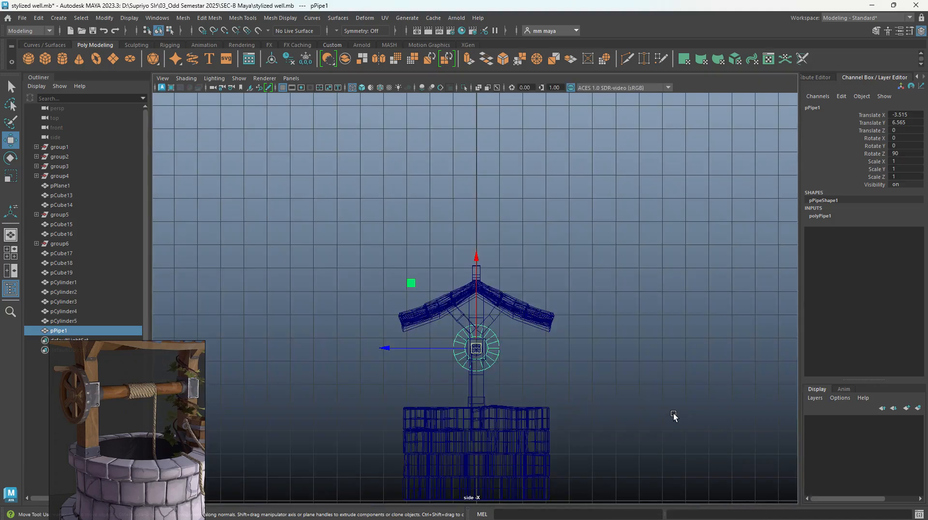
key(space)
key(space)
Step: Reduce the pipe to a thin wheel rim with a Height of 0.57 and a Thickness of 0.12
click(821, 216)
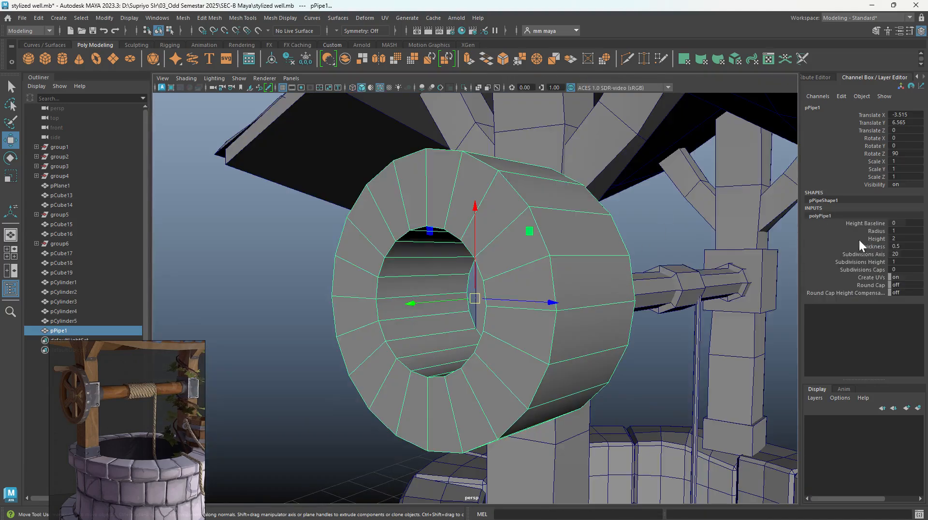
click(870, 238)
middle_drag(611, 306, 536, 301)
click(872, 246)
middle_drag(618, 303, 594, 302)
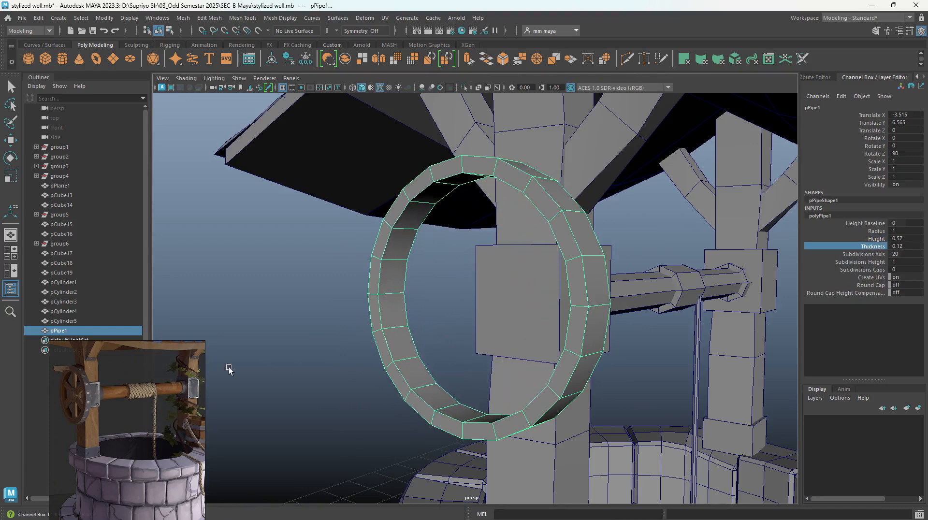
Step: Set the wheel rim's Radius to 0.79
alt+drag(580, 334, 622, 328)
key(w)
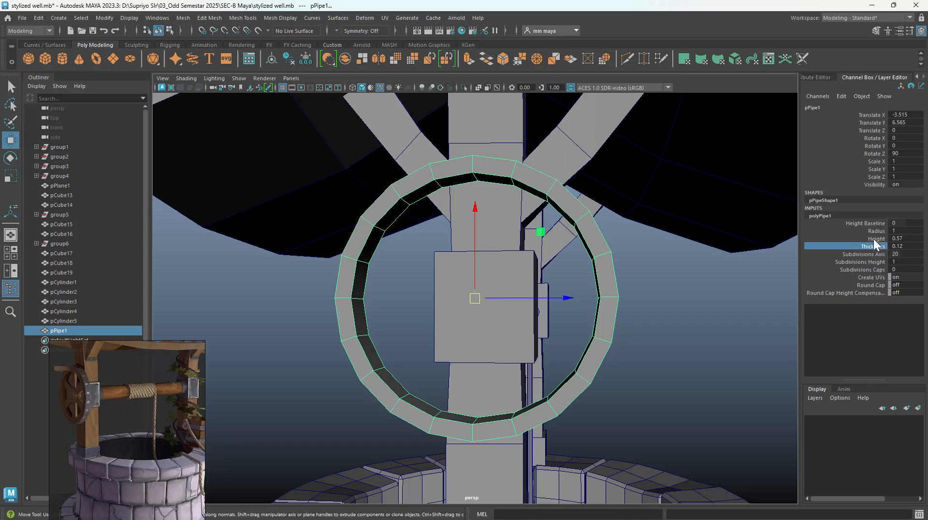
click(873, 231)
mouse_move(650, 348)
middle_down()
mouse_move(625, 338)
mouse_move(633, 345)
middle_up()
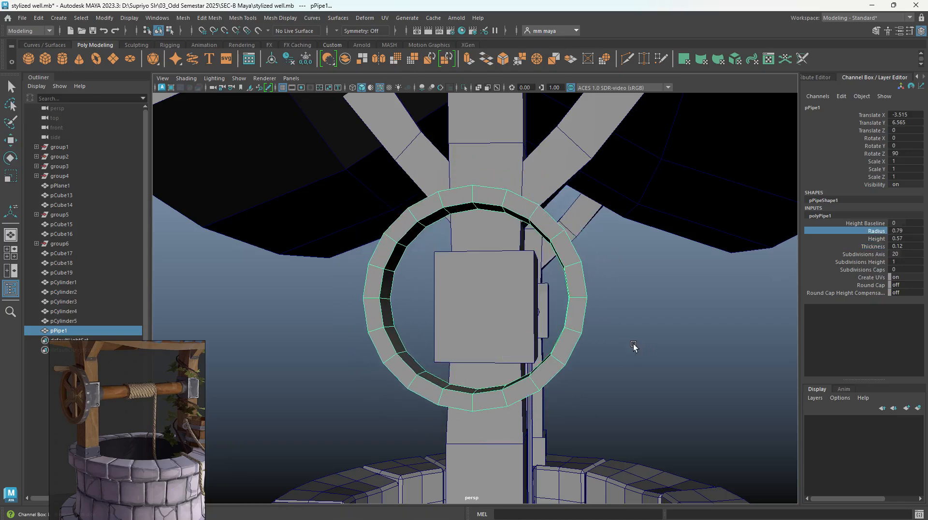
Step: Move the wheel rim closer to the post's block, to Translate X about -3.198, and set its Height to 0.45
alt+drag(634, 346, 545, 358)
key(w)
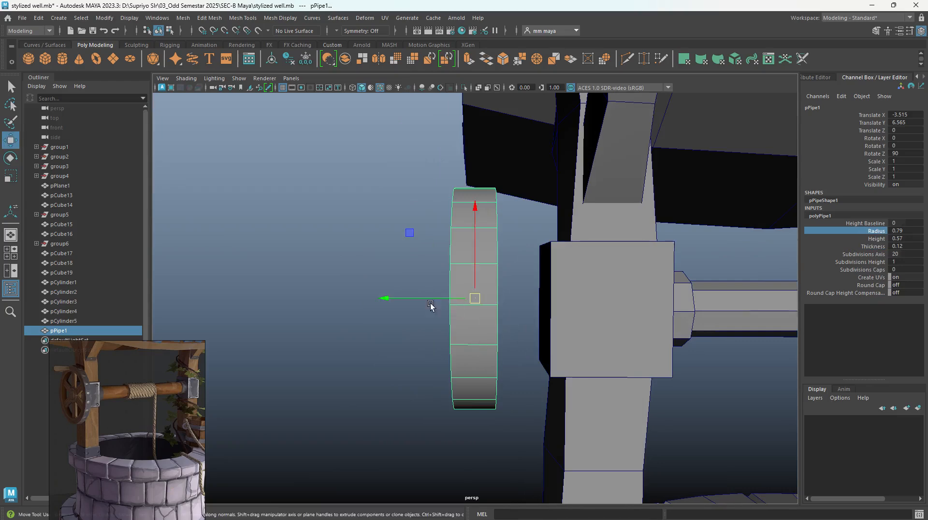
drag(430, 304, 495, 339)
click(870, 238)
middle_drag(758, 278, 754, 274)
alt+drag(642, 307, 605, 331)
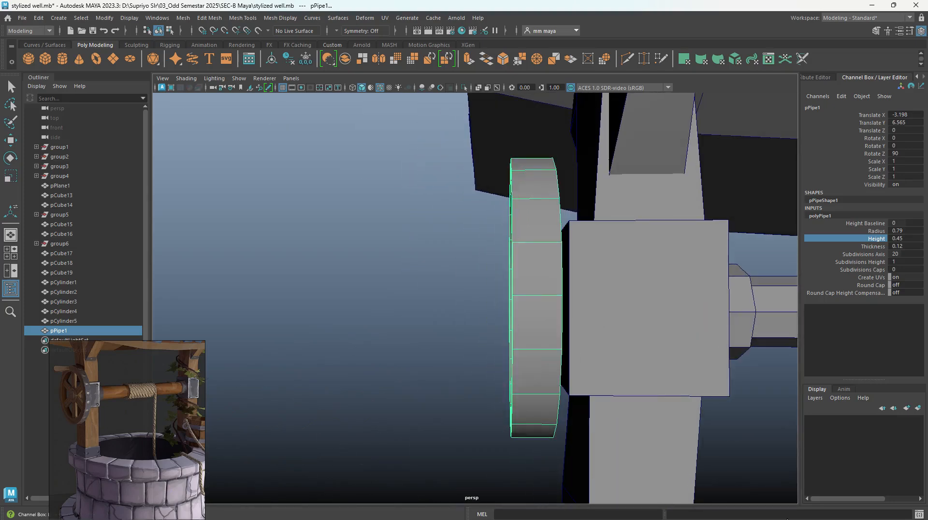
Step: Set the wheel rim's Height to 0.3 and move it against the post's block, to Translate X about -3.096
alt+drag(630, 273, 619, 281)
key(w)
mouse_move(538, 296)
alt+mouse_down()
mouse_move(506, 300)
mouse_move(521, 299)
alt+mouse_up()
click(875, 239)
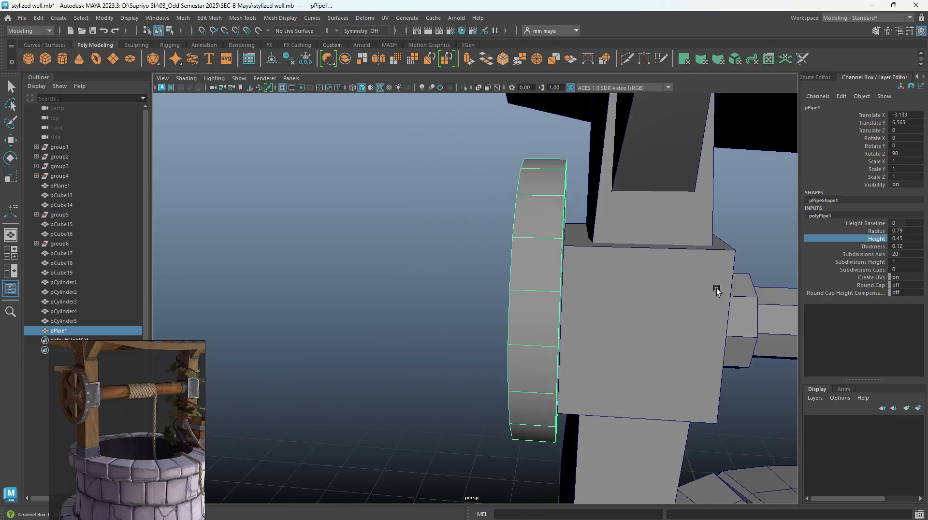
middle_drag(546, 325, 538, 321)
key(w)
alt+drag(538, 321, 556, 227)
alt+right_drag(556, 227, 584, 307)
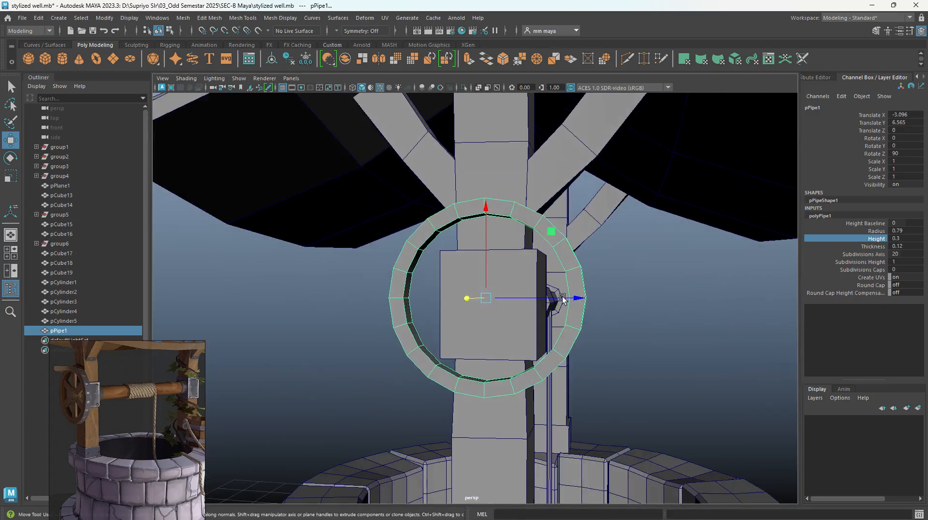
Step: Duplicate the post's block in front of the wheel and reshape it into a thin vertical bar, about 0.114 wide and deep with Scale Y 1.094
key(q)
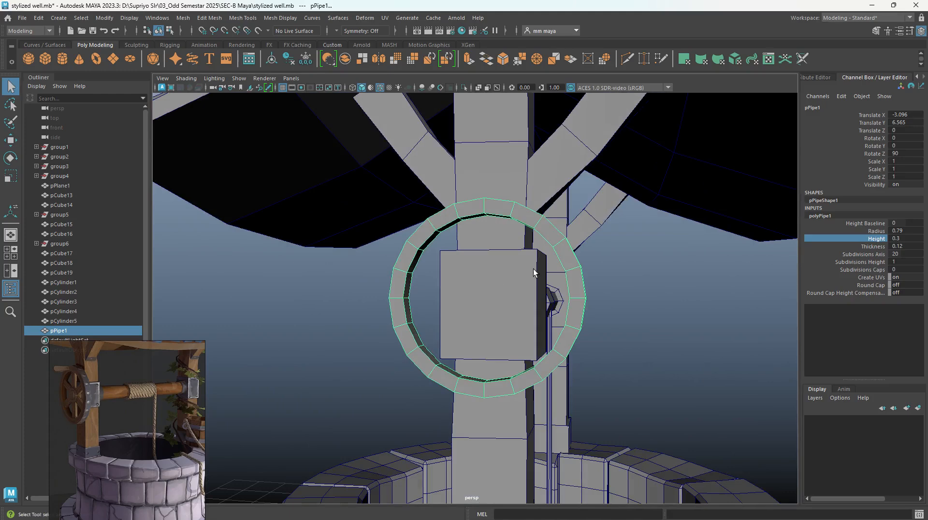
alt+drag(533, 269, 521, 303)
alt+drag(573, 296, 390, 300)
click(533, 285)
key(w)
key(ctrl+d)
key(r)
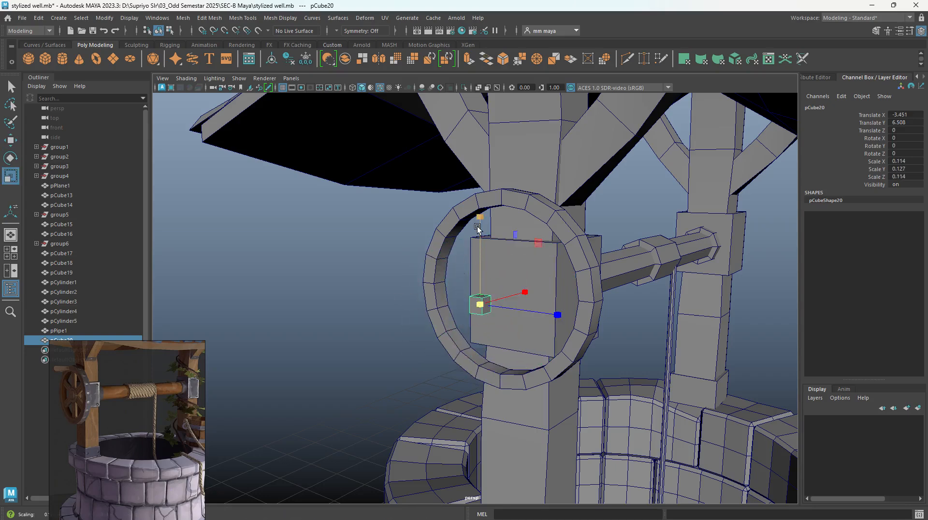
drag(478, 227, 446, 282)
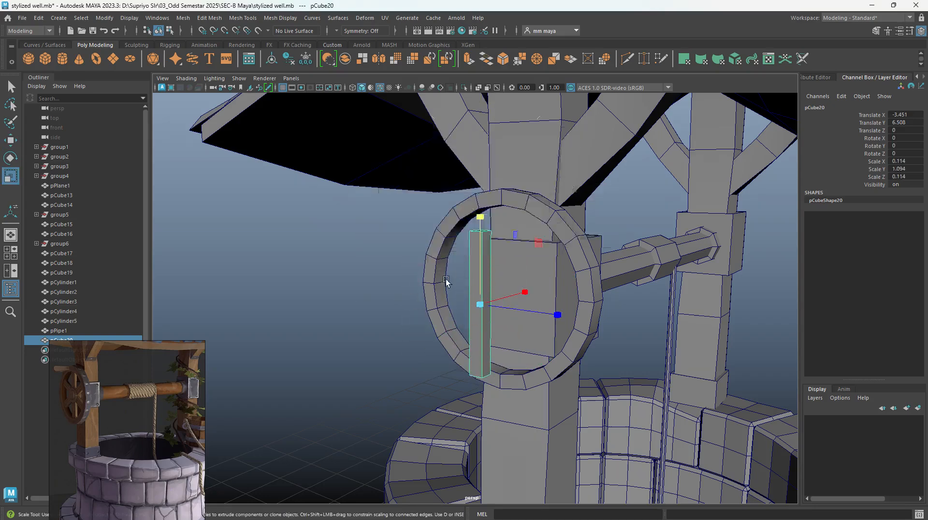
Step: Move the bar into the wheel rim at Translate X about -3.1 and lengthen it to Scale Y about 1.629
key(space)
key(space)
alt+right_drag(346, 305, 590, 382)
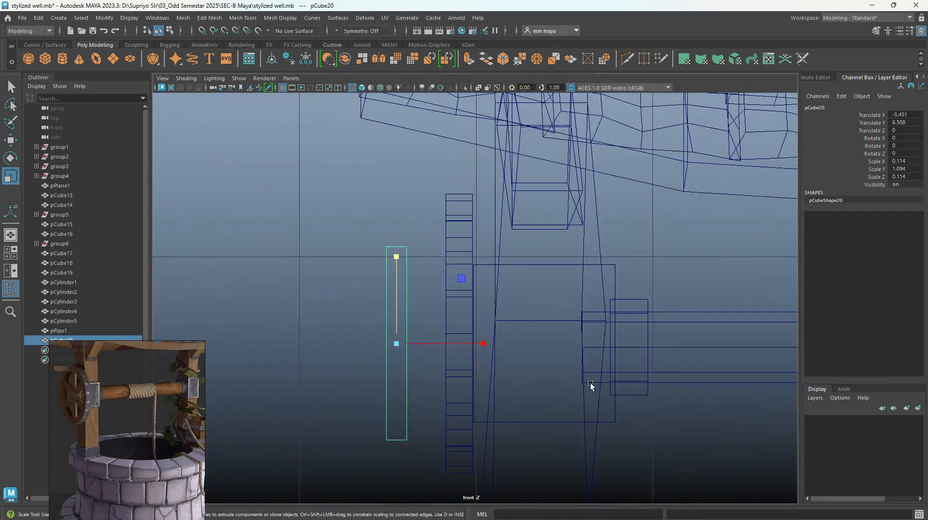
key(w)
drag(451, 343, 514, 349)
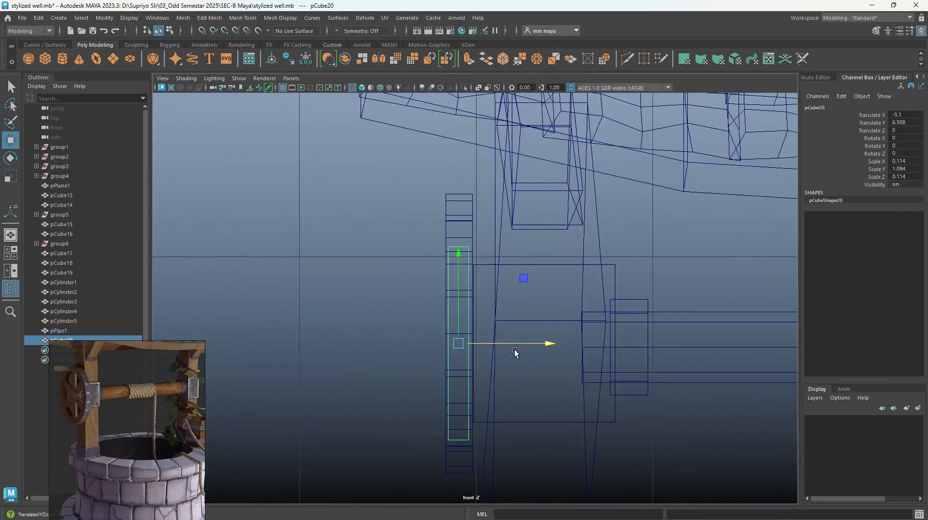
key(r)
drag(459, 254, 460, 213)
key(space)
key(space)
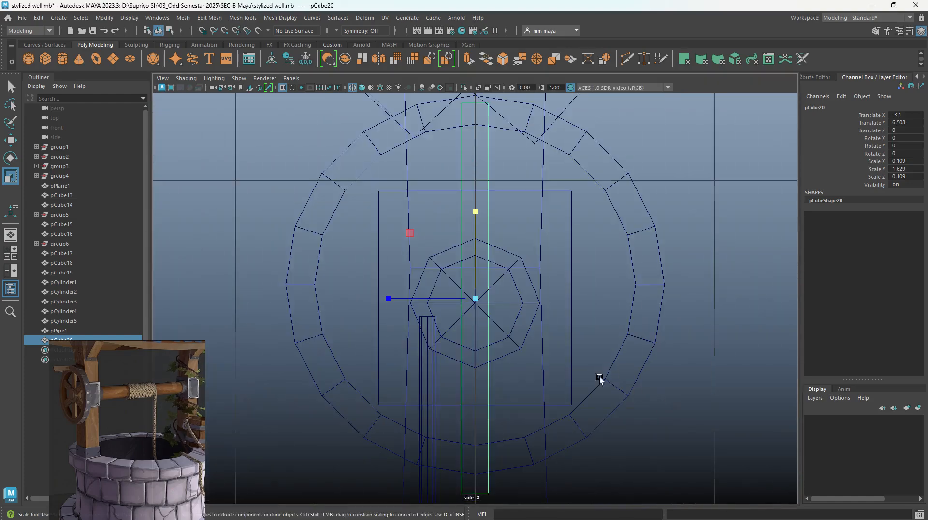
Step: Centre the spoke in the rim at Translate Y about 6.55 and shrink it to a scale of about 0.101, 1.382, 0.101
scroll(599, 376, down, 3)
drag(475, 211, 471, 231)
key(w)
key(space)
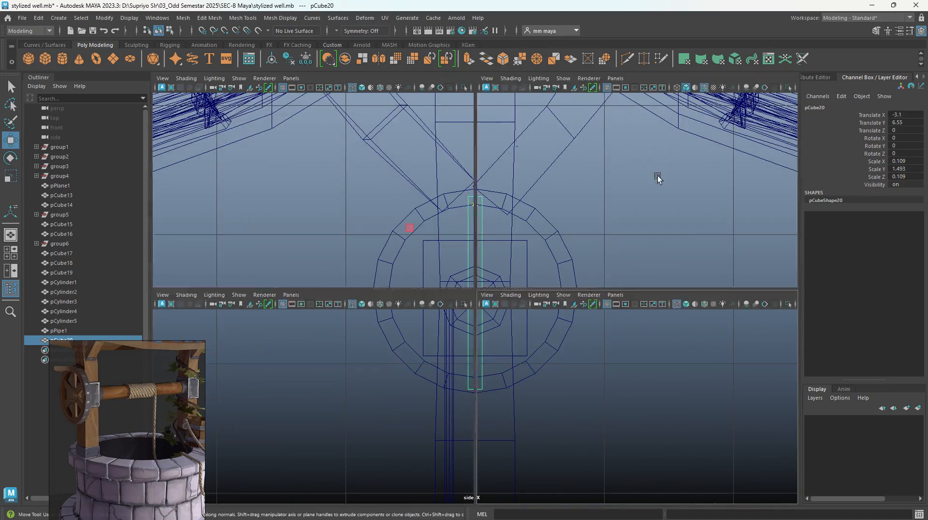
key(space)
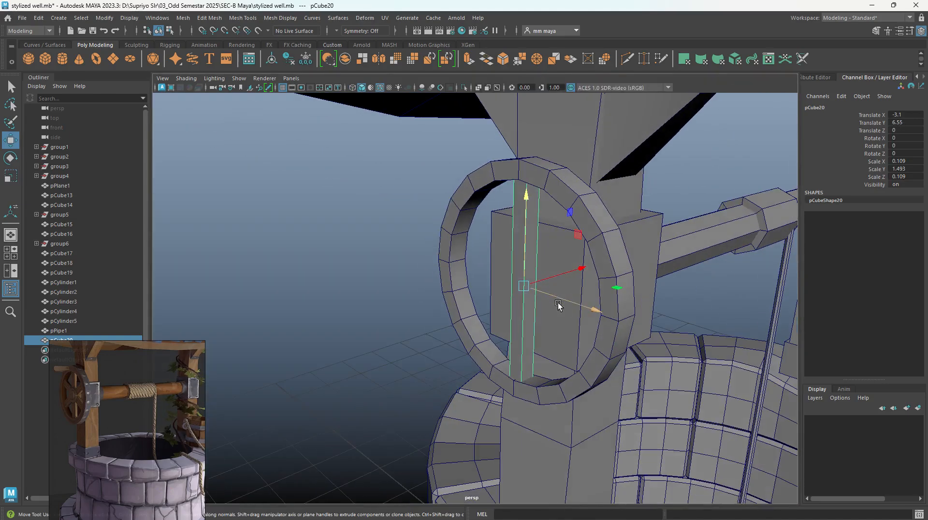
key(r)
drag(523, 285, 511, 324)
Step: Duplicate the spoke three times and rotate the copies about X, one to 90 degrees and two to opposite diagonals, the last at 225
key(ctrl+d)
key(e)
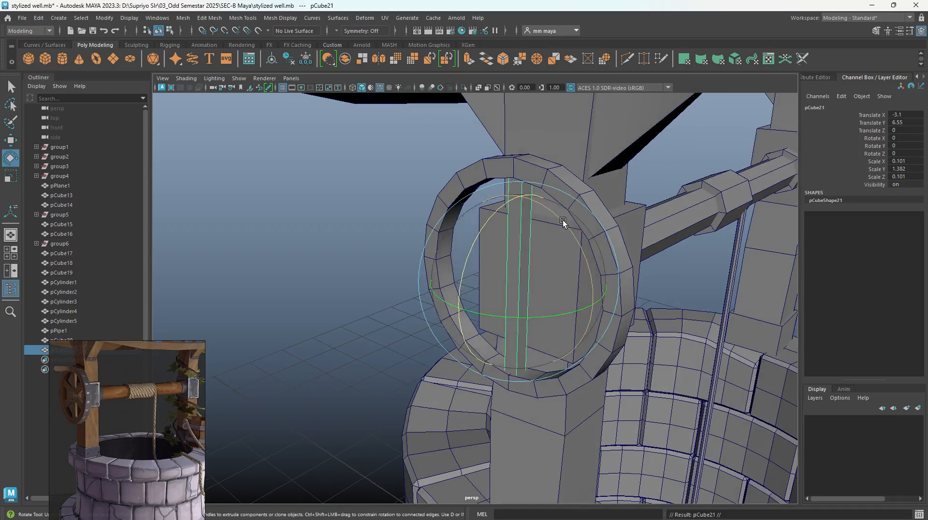
drag(563, 222, 583, 294)
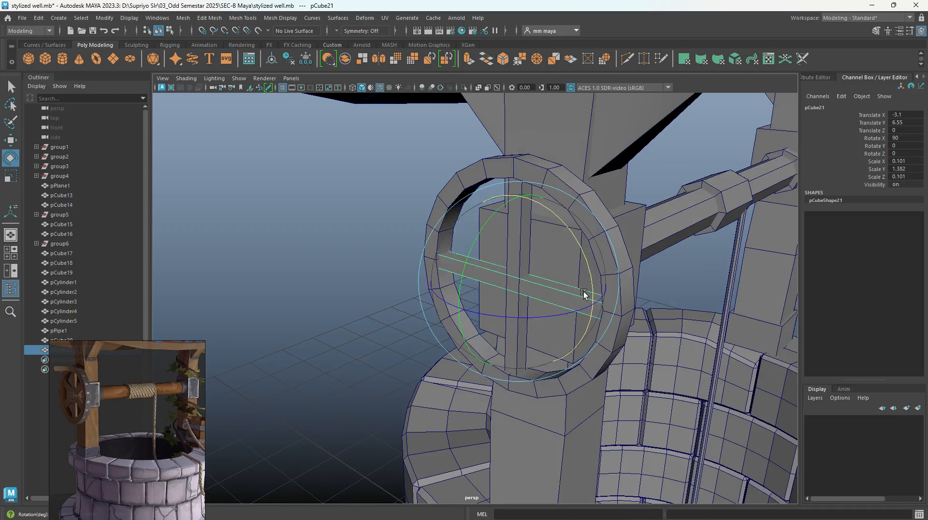
key(ctrl+d)
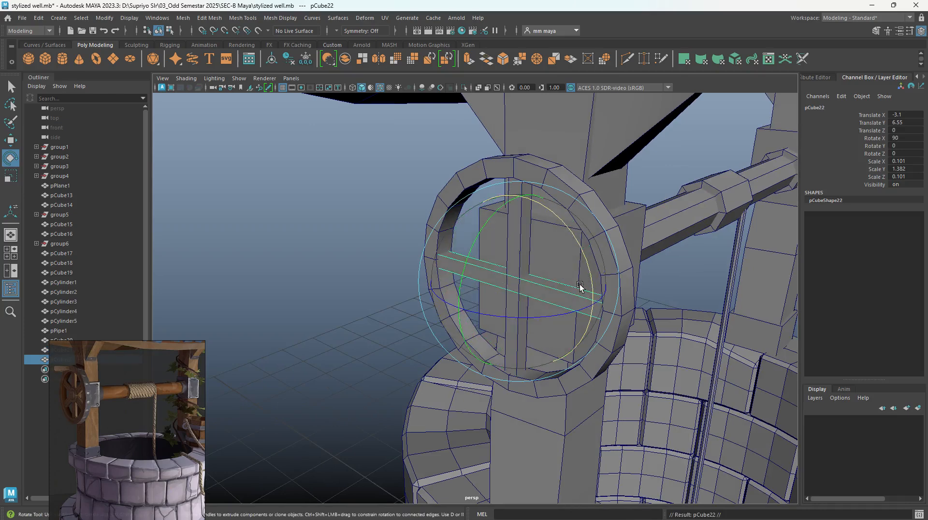
drag(579, 286, 576, 260)
drag(580, 276, 541, 302)
key(ctrl+d)
key(w)
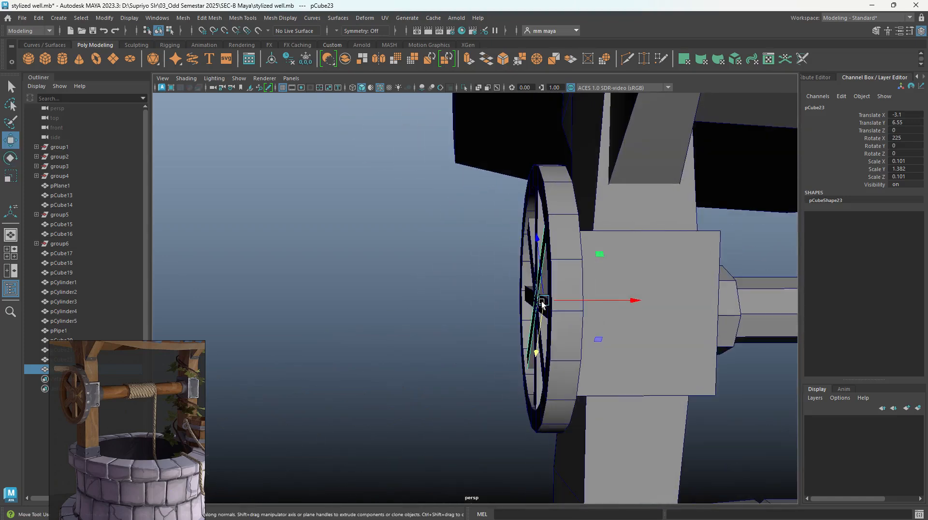
Step: Combine the wheel rim and its four spokes into one mesh and delete the construction history
right_drag(118, 401, 209, 402)
alt+drag(496, 275, 481, 275)
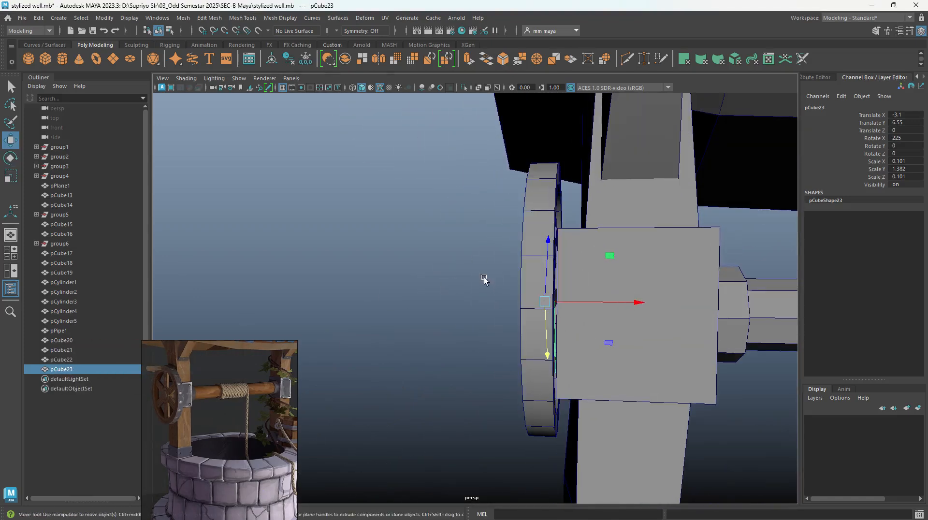
drag(499, 144, 541, 314)
drag(431, 168, 470, 191)
scroll(478, 247, down, 4)
alt+drag(480, 254, 419, 308)
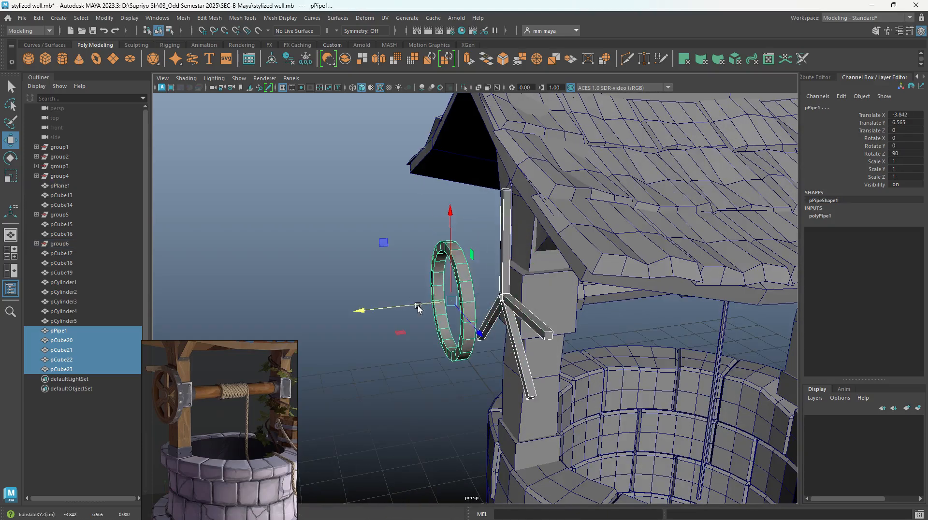
key(ctrl+z)
click(418, 310)
click(183, 18)
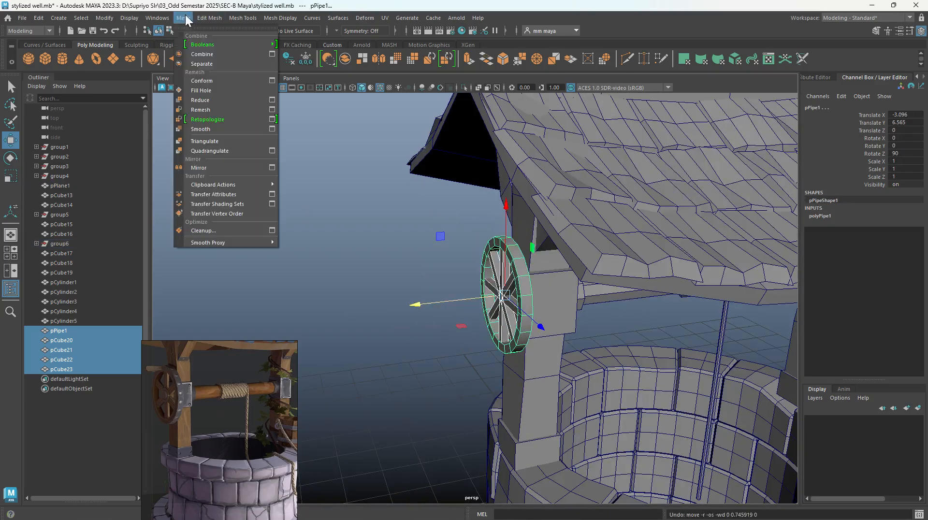
click(198, 54)
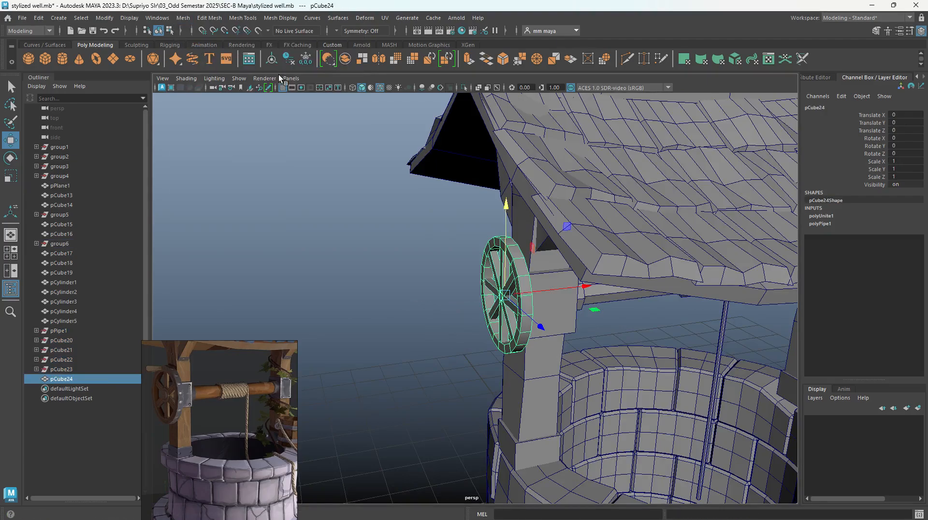
alt+drag(415, 263, 461, 243)
scroll(469, 251, down, 4)
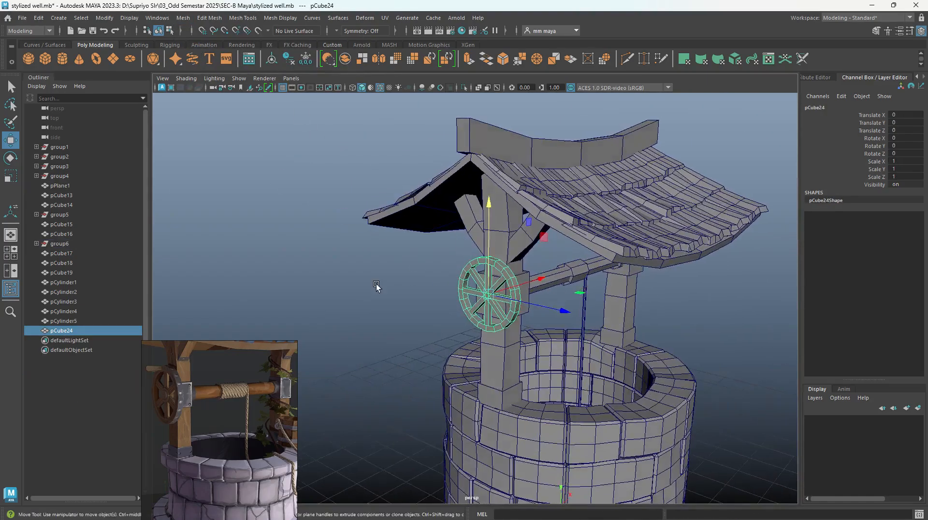
Step: Select all faces of the wheel's outer rim and duplicate them within the wheel mesh
click(377, 286)
alt+drag(422, 350, 411, 322)
scroll(411, 322, up, 5)
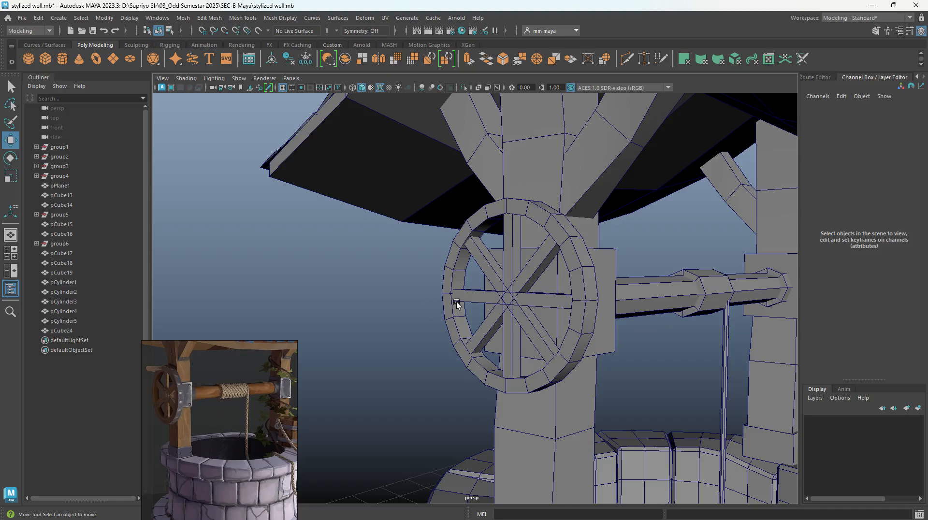
scroll(144, 409, up, 5)
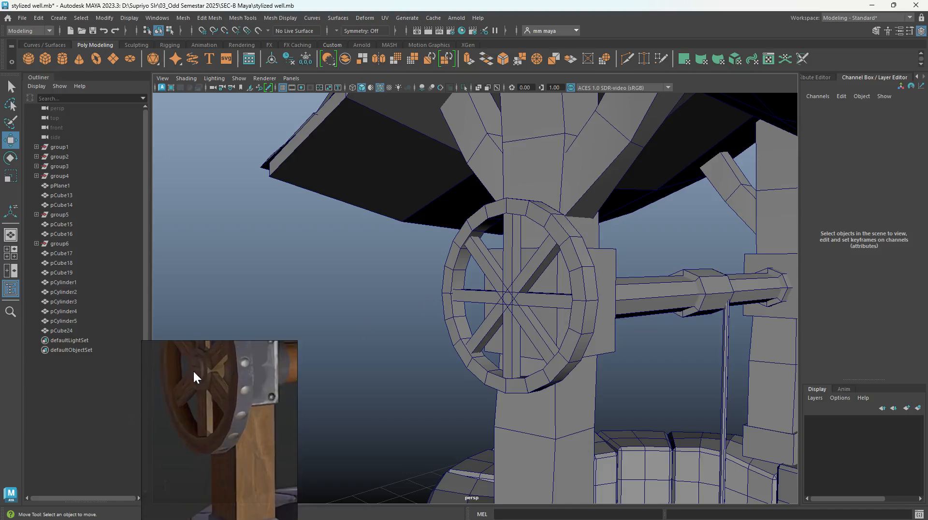
click(568, 249)
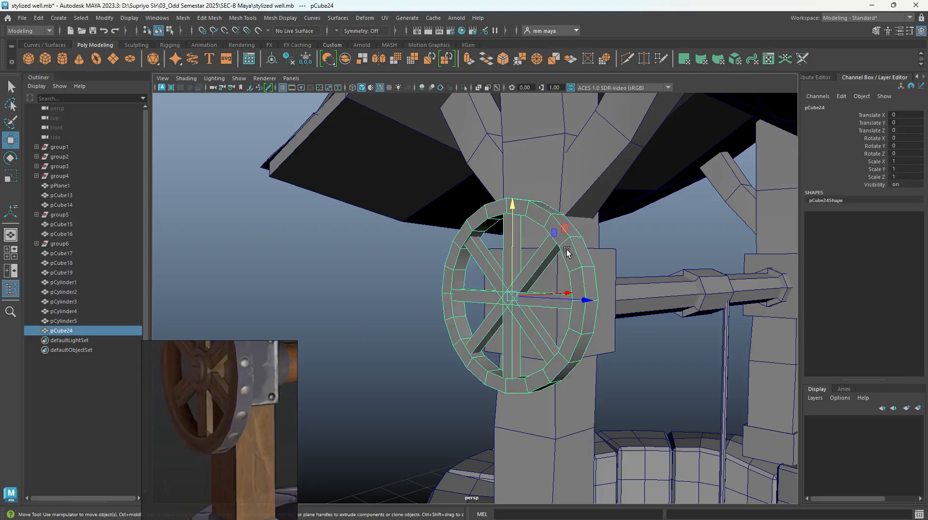
key(F11)
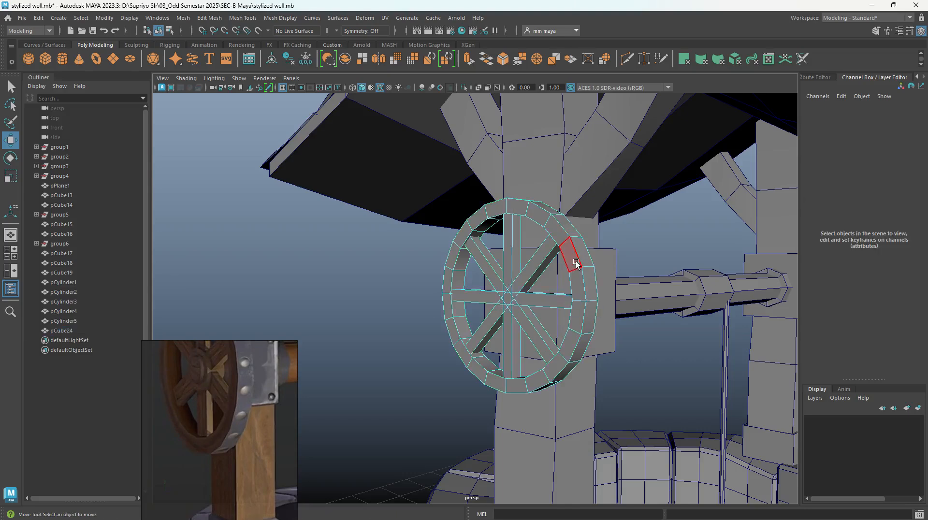
double_click(576, 263)
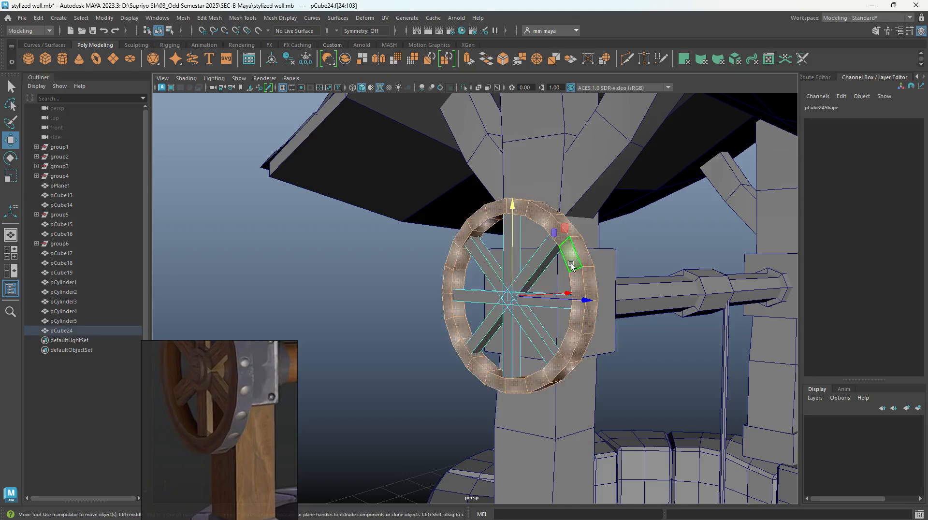
click(225, 19)
click(230, 281)
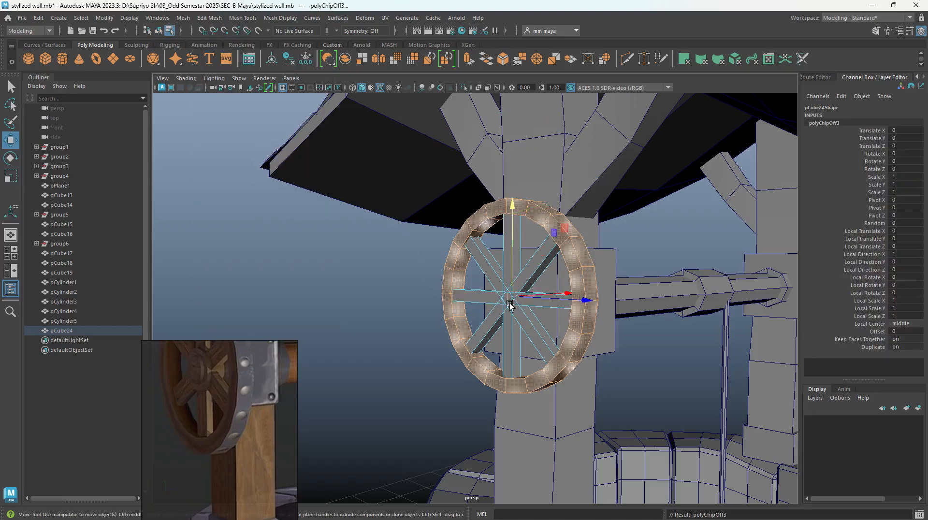
key(r)
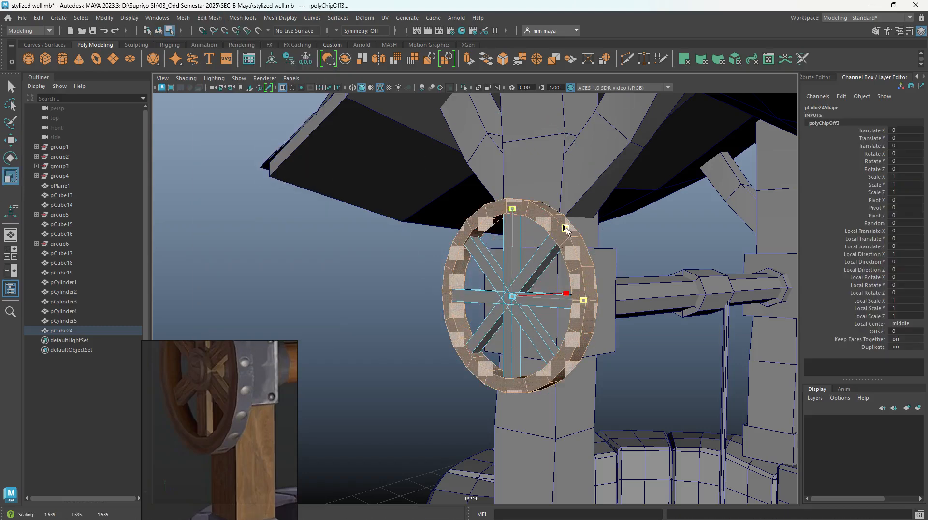
drag(566, 229, 534, 237)
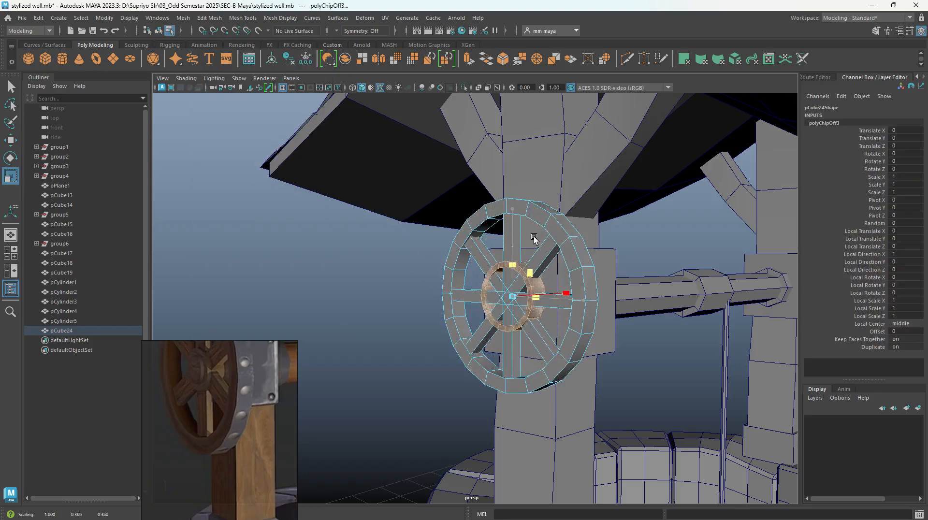
scroll(529, 237, up, 2)
key(ctrl+z)
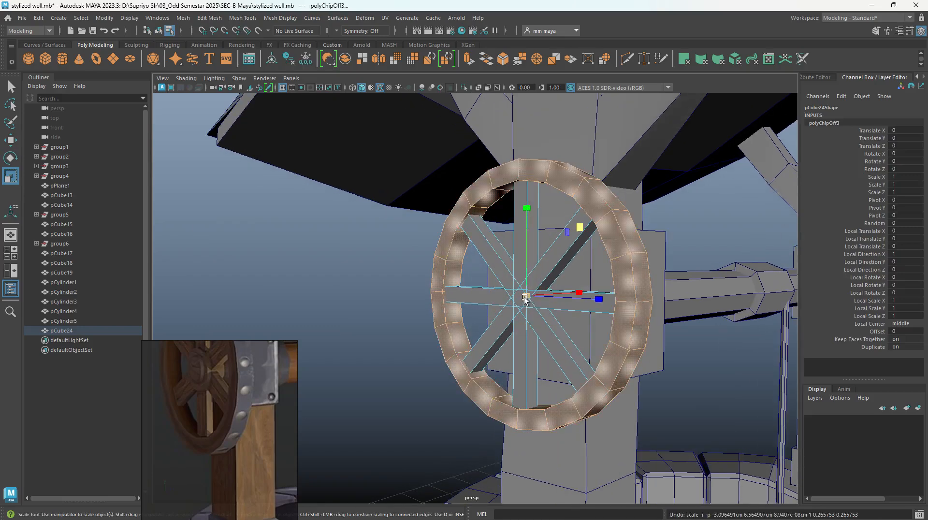
Step: Scale the duplicated rim down evenly into a small hub ring at the spokes' crossing and position it along the wheel's axis
drag(526, 297, 405, 305)
alt+drag(490, 323, 511, 299)
key(w)
key(r)
key(w)
drag(609, 291, 610, 292)
key(F8)
click(288, 309)
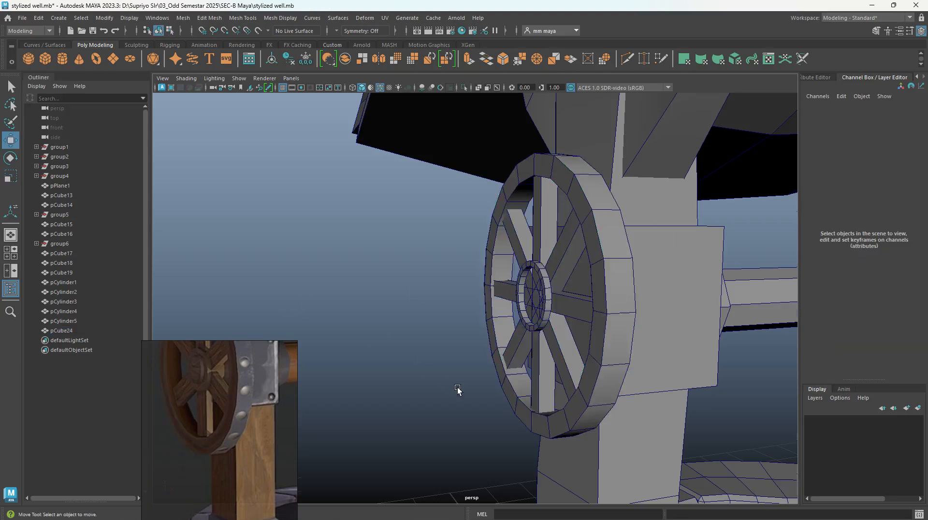
Step: Hide the wireframe overlay on the shaded model and inspect the wheel and the whole well
scroll(457, 388, down, 5)
alt+drag(457, 388, 510, 383)
key(alt+5)
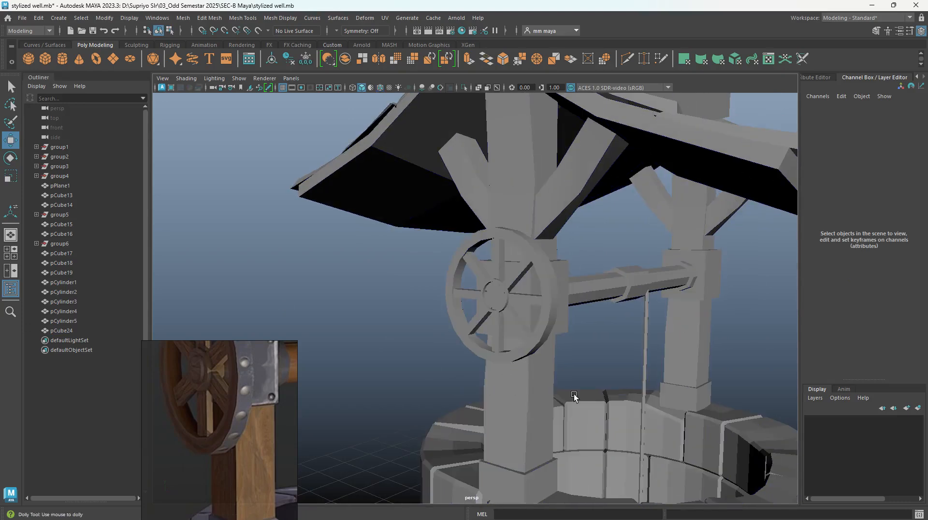
scroll(574, 393, down, 6)
alt+drag(573, 393, 560, 344)
alt+middle_drag(561, 344, 541, 332)
alt+drag(541, 331, 551, 320)
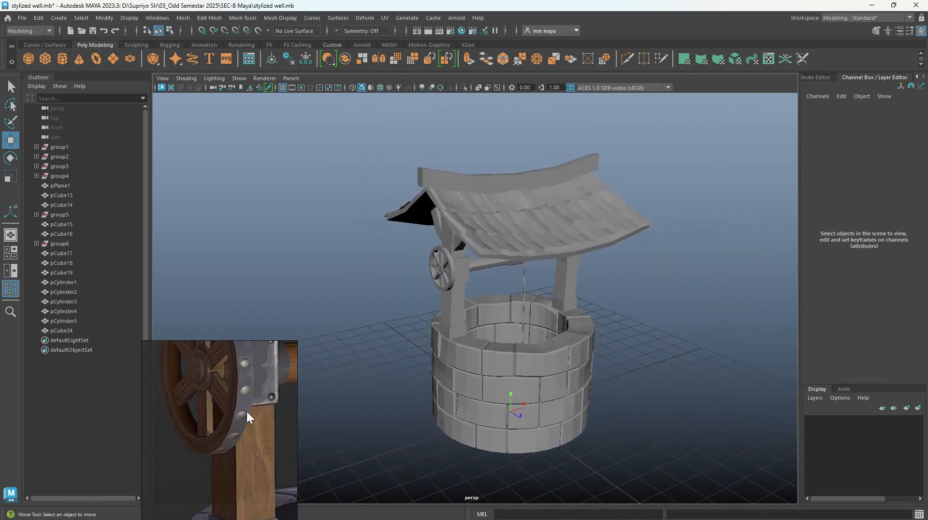
Step: Compare the reference picture of the complete well with the model to find missing parts
scroll(246, 411, down, 5)
scroll(246, 412, up, 1)
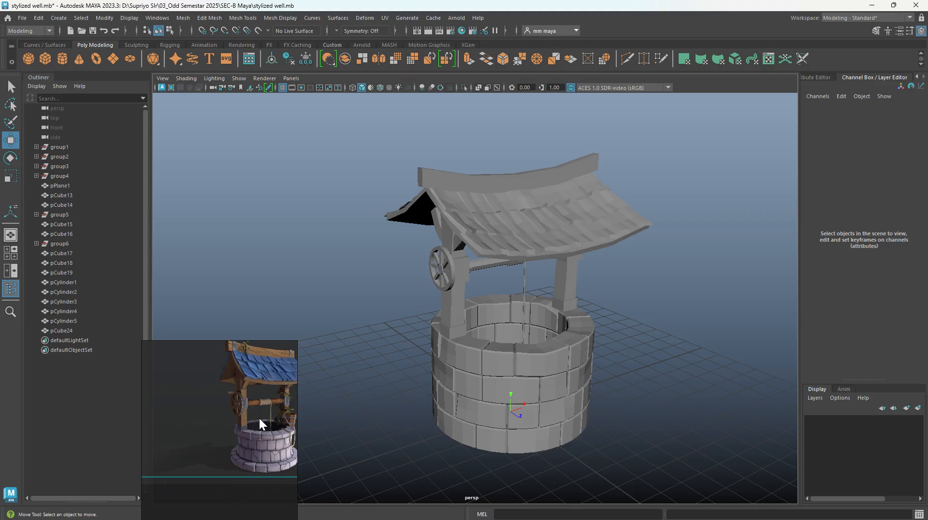
scroll(259, 417, up, 3)
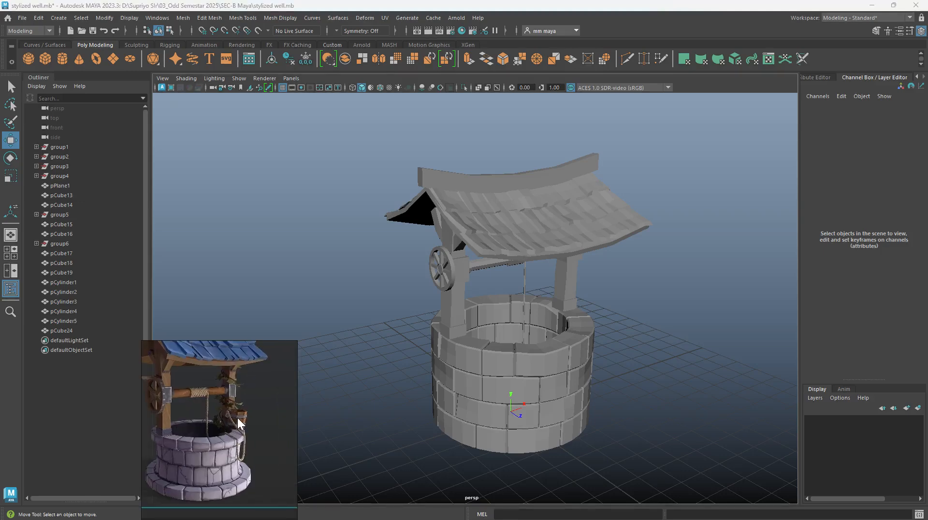
middle_drag(237, 418, 259, 433)
scroll(485, 366, down, 2)
alt+drag(484, 366, 488, 304)
scroll(521, 352, up, 3)
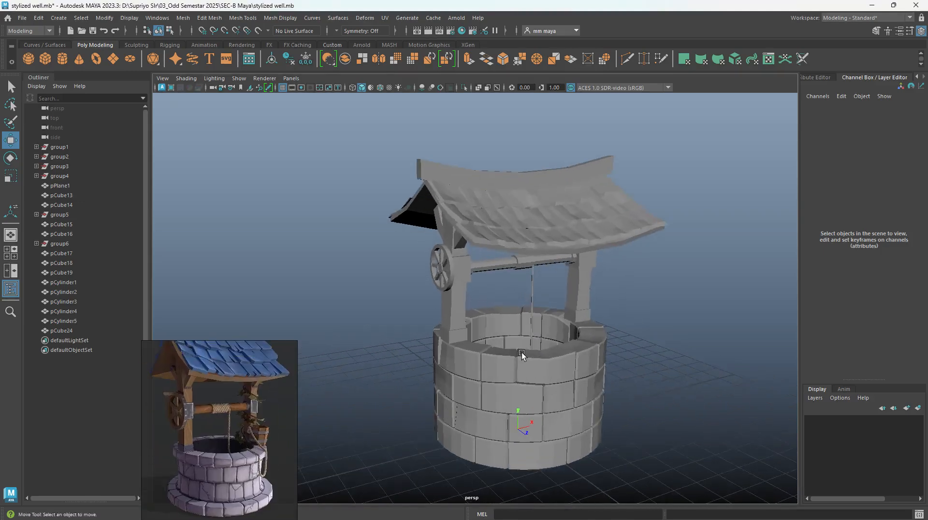
alt+middle_drag(521, 352, 507, 350)
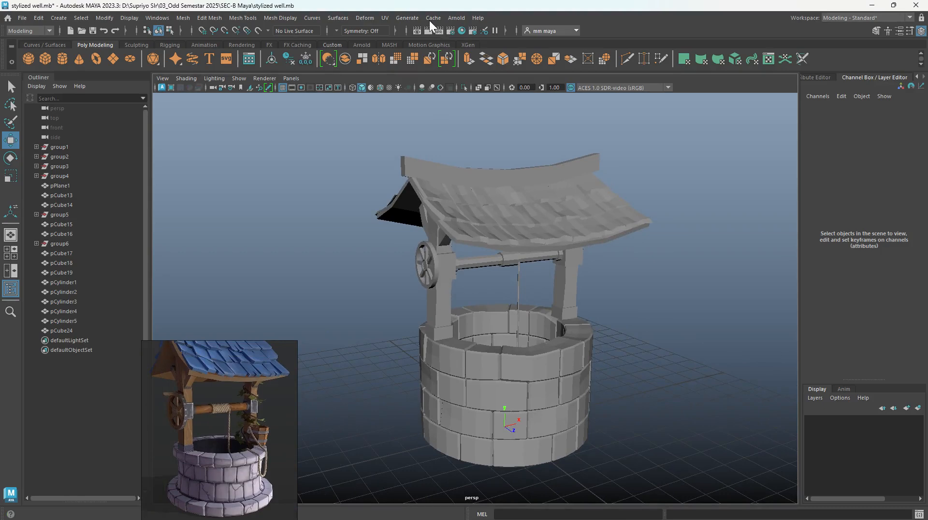
Step: Create a flat polygon disc as ground beneath the well and scale it uniformly to 4.9
alt+drag(456, 320, 458, 299)
scroll(458, 298, down, 3)
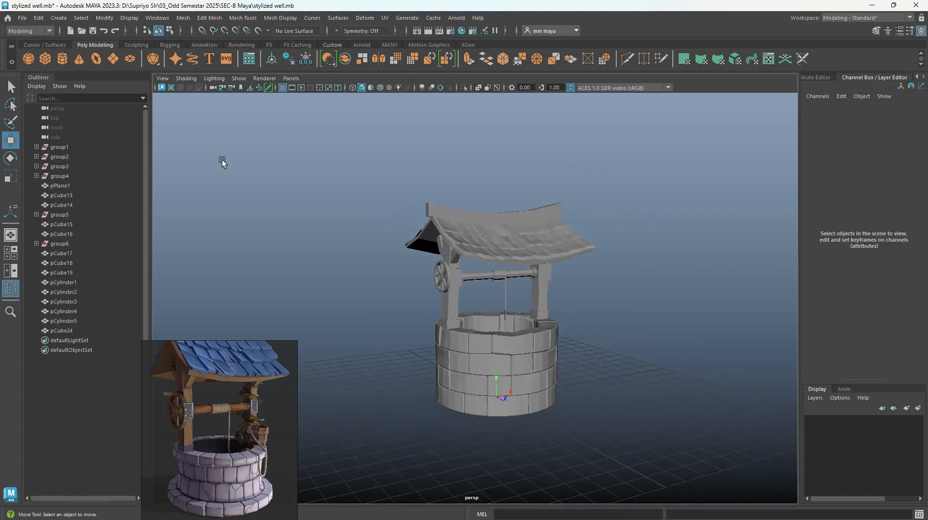
key(r)
drag(497, 397, 607, 427)
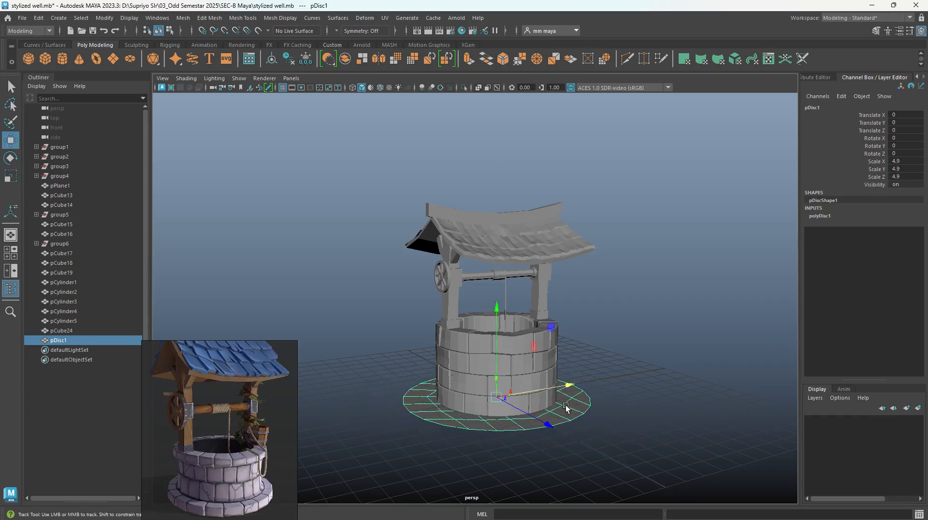
scroll(580, 426, up, 3)
Step: Widen the whole bottom ring of stones by scaling its group to 1.086 in X and Z
key(w)
click(446, 418)
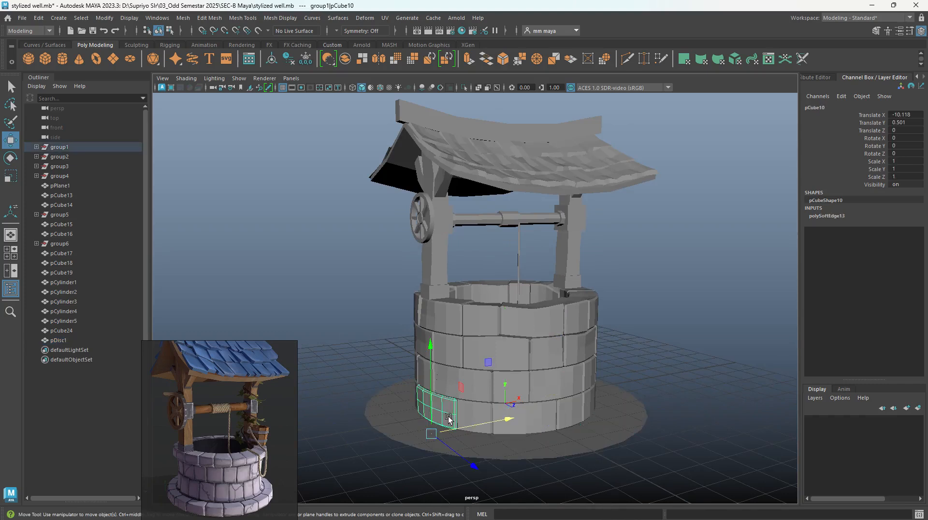
key(Up)
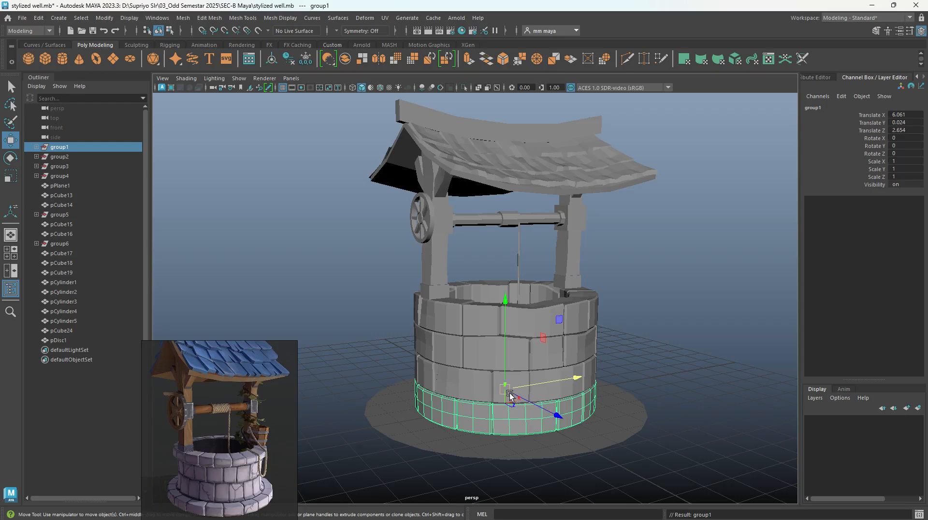
key(r)
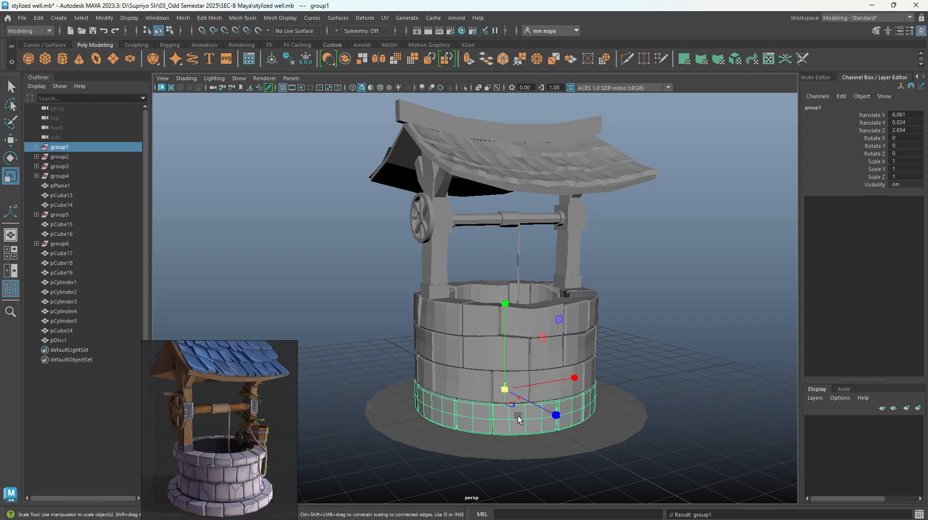
alt+drag(509, 395, 601, 385)
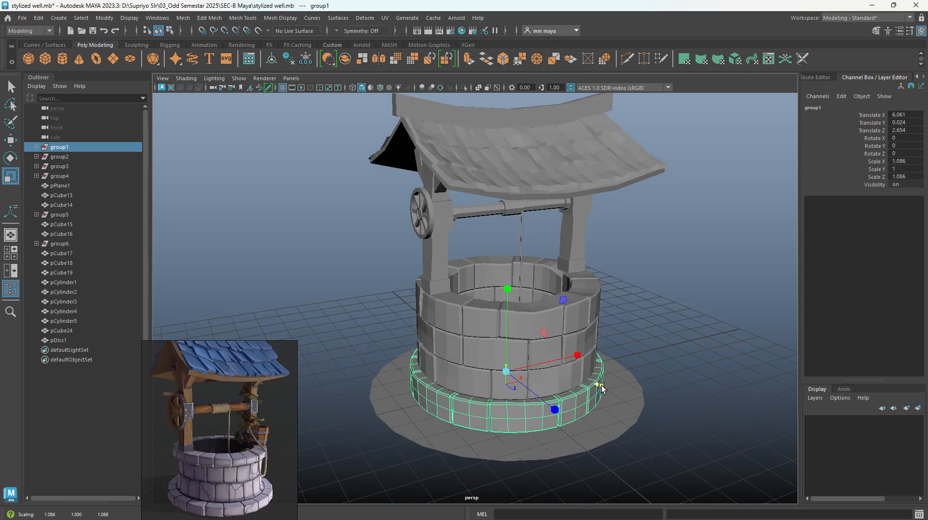
click(636, 343)
Step: Inspect the whole well with its widened base and ground disc from near, far and above
alt+drag(636, 343, 603, 362)
scroll(598, 373, down, 2)
scroll(575, 342, down, 2)
scroll(559, 348, up, 1)
scroll(551, 347, down, 2)
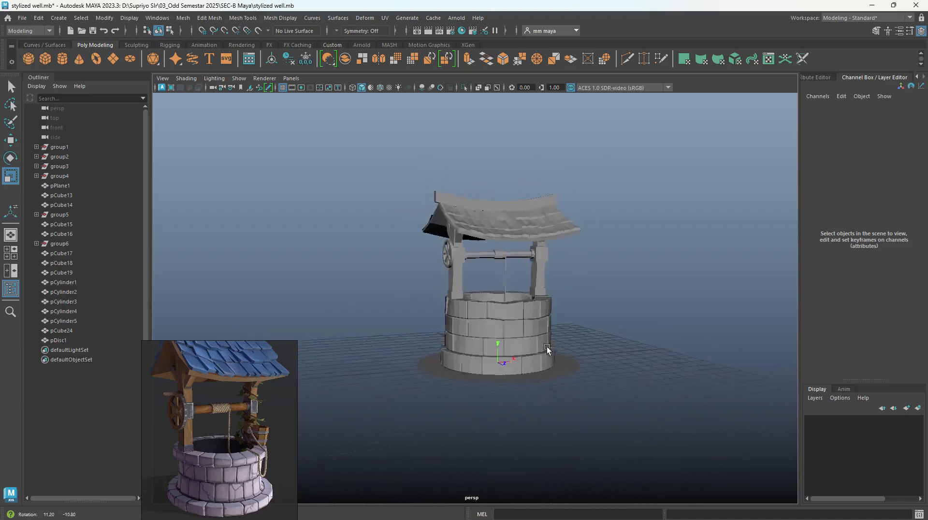
scroll(565, 344, up, 1)
scroll(575, 344, up, 2)
alt+drag(581, 343, 519, 236)
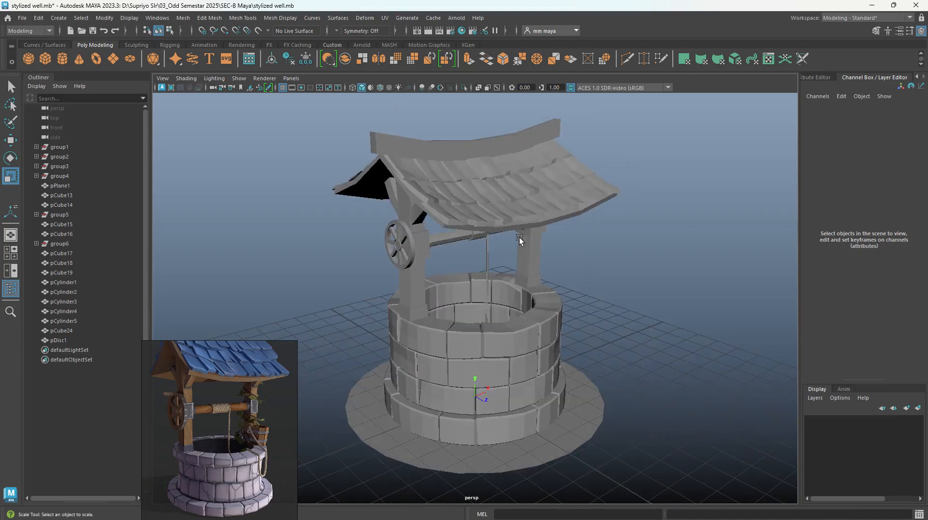
Step: Assign a new Lambert material to both roof tile groups
click(514, 207)
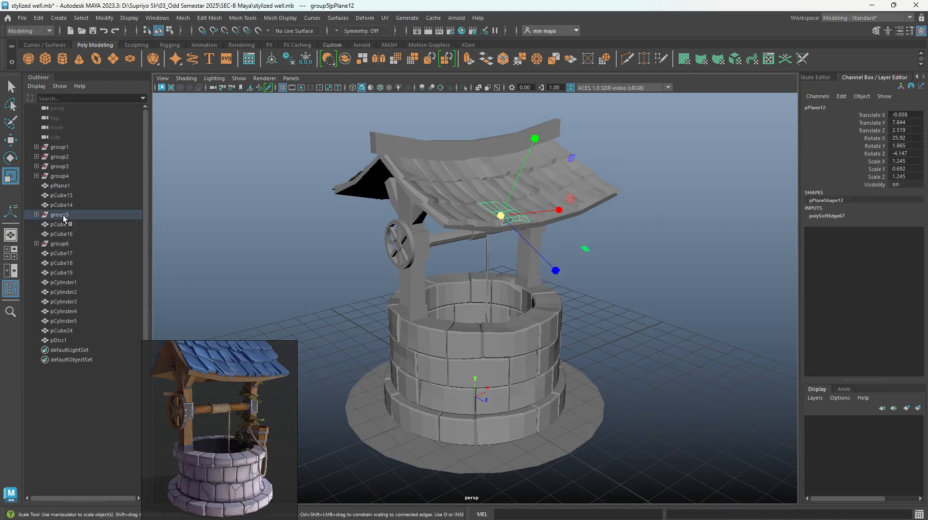
click(59, 215)
ctrl+click(67, 244)
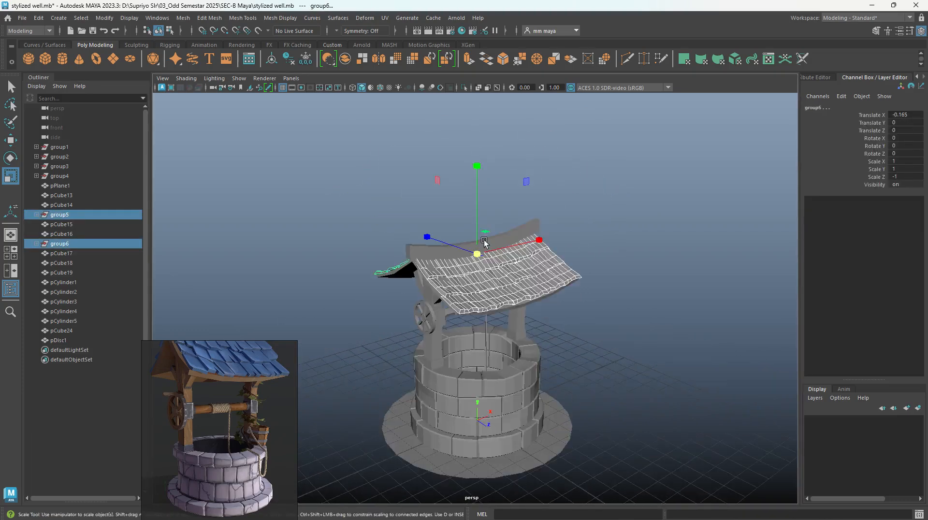
alt+right_drag(484, 242, 497, 315)
alt+drag(497, 315, 512, 311)
scroll(246, 390, down, 4)
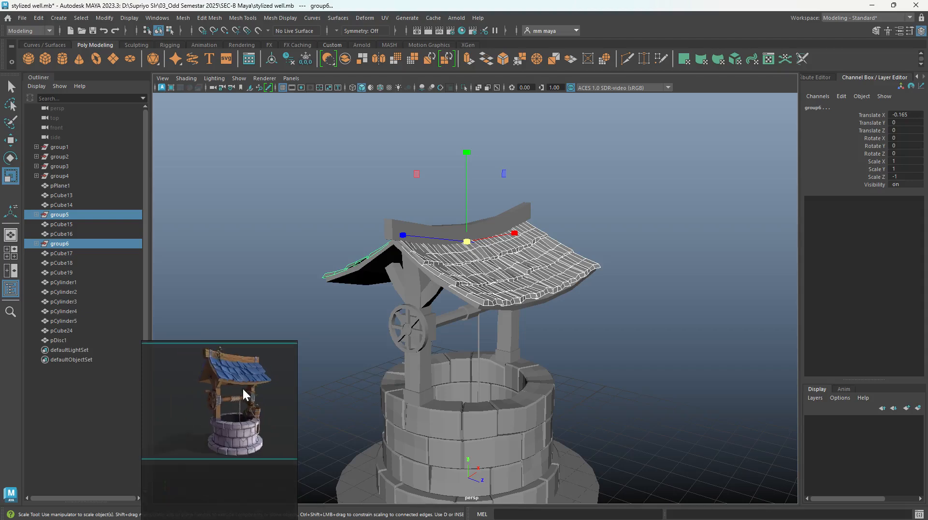
scroll(242, 382, up, 3)
right_click(540, 237)
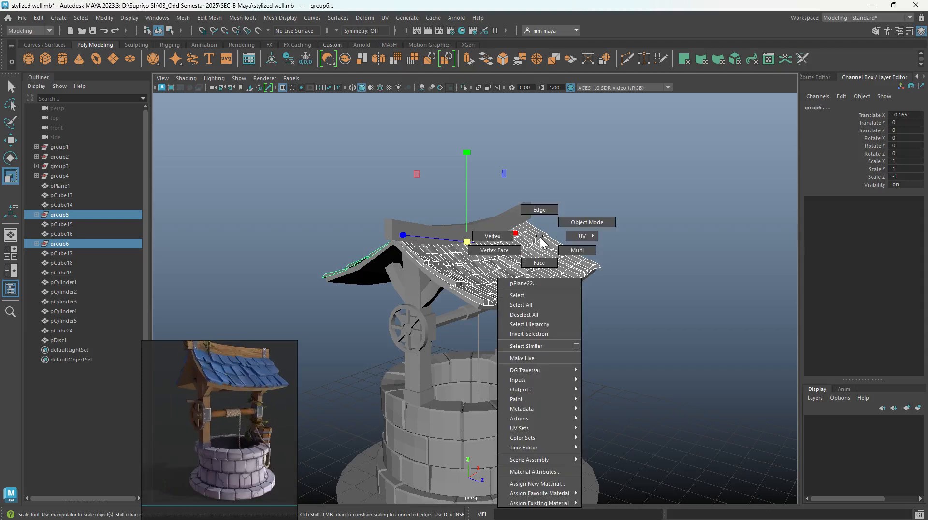
click(550, 483)
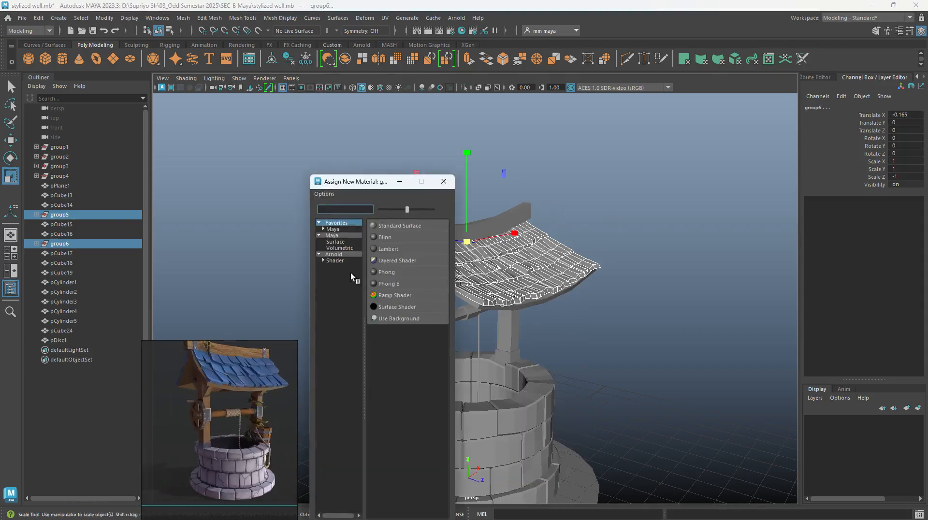
click(387, 248)
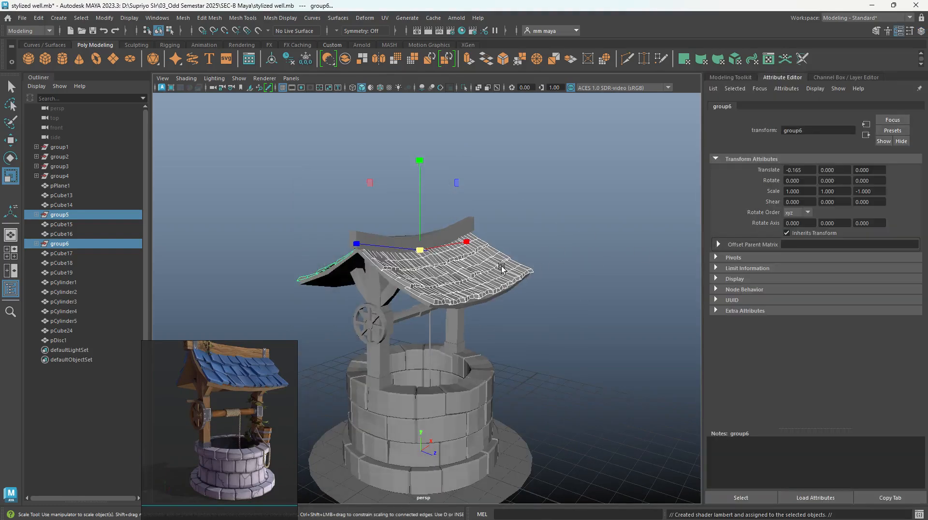
Step: Set the roof tile material's colour to blue with hue 226.15, saturation 0.577 and value 0.5
click(493, 252)
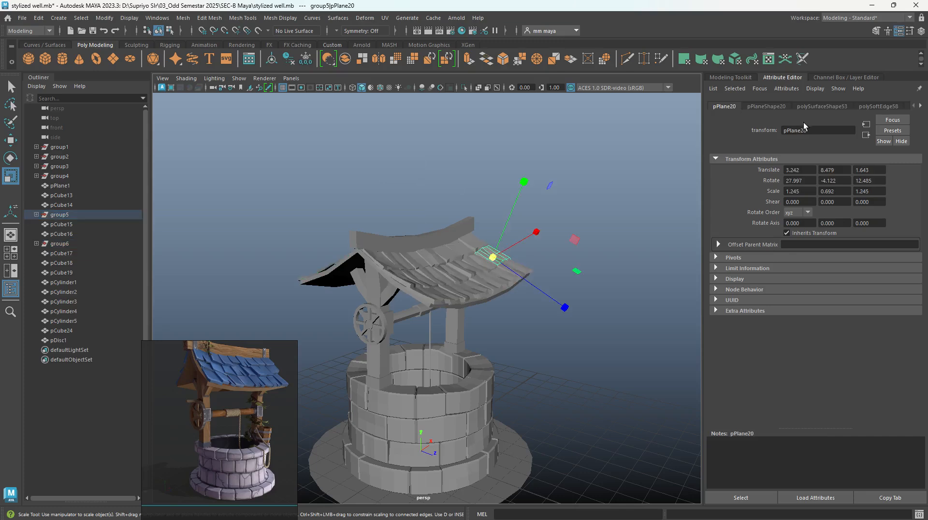
right_click(526, 214)
click(544, 450)
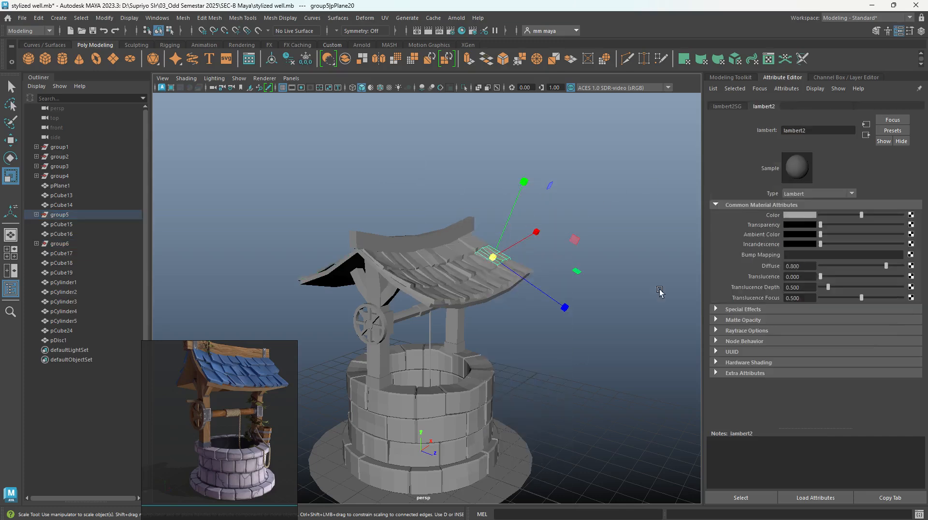
click(798, 216)
click(790, 239)
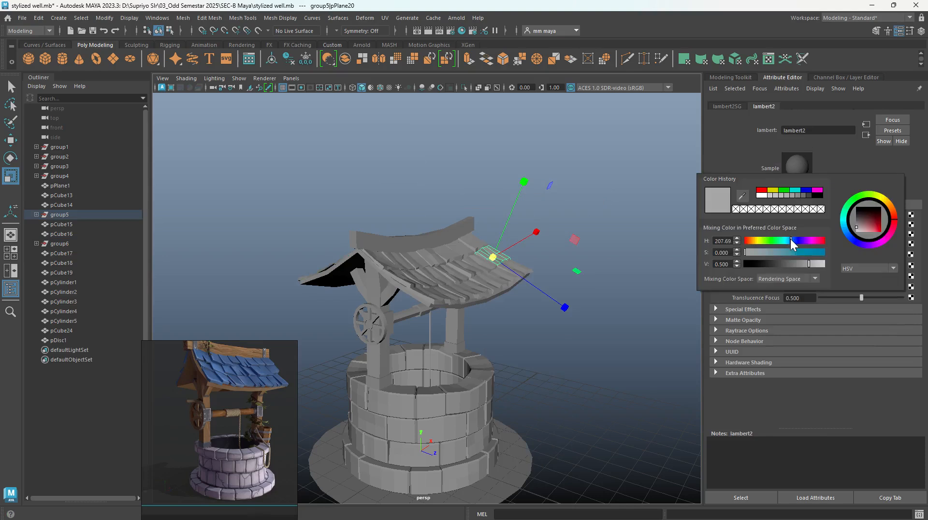
click(791, 252)
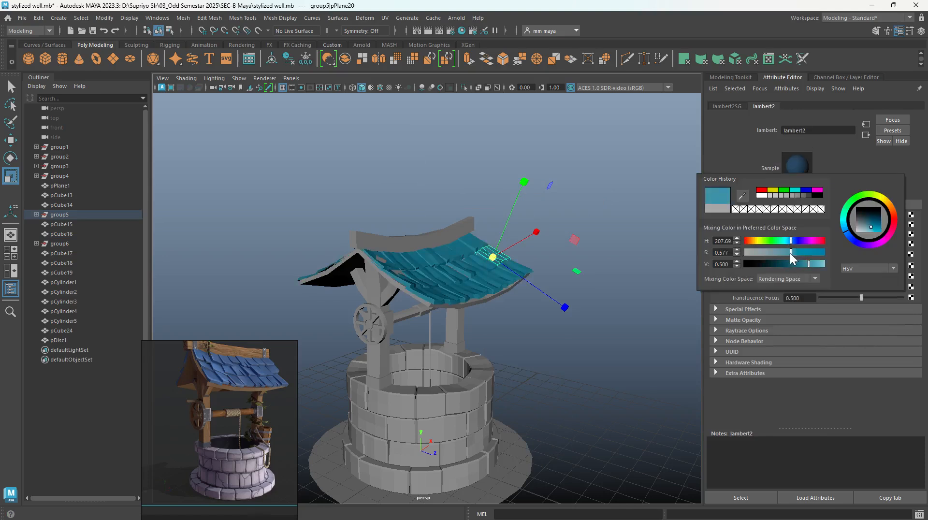
click(803, 217)
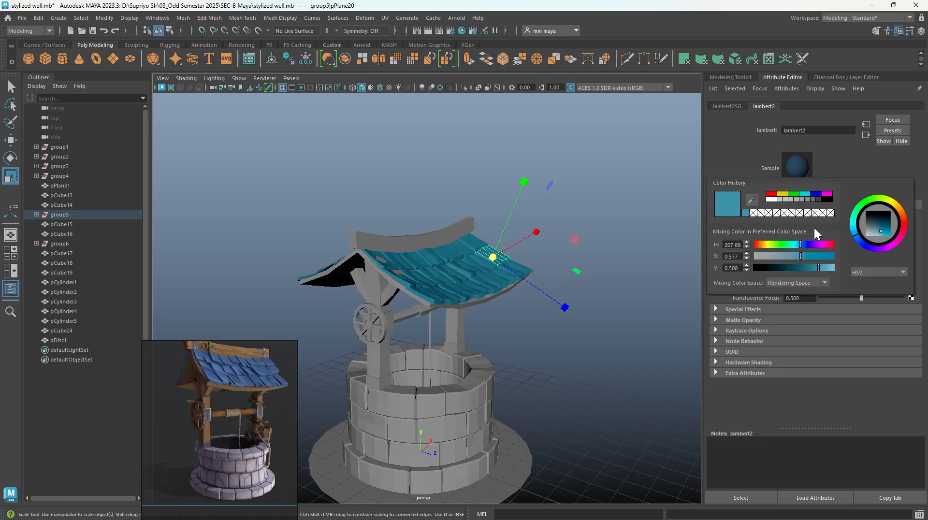
click(803, 246)
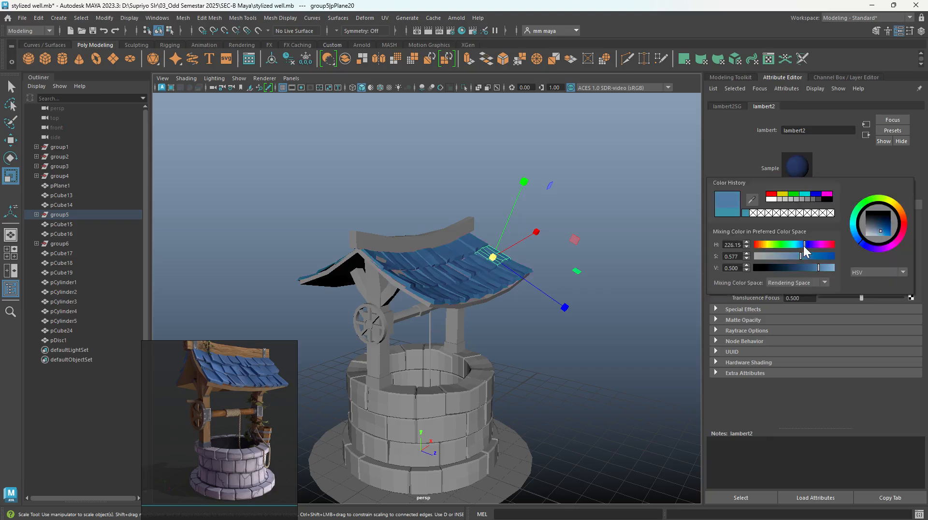
click(595, 271)
Step: Assign a new Lambert material to the wooden parts: ridge beam, roof base, braced posts, crossbar and crank wheel
click(437, 235)
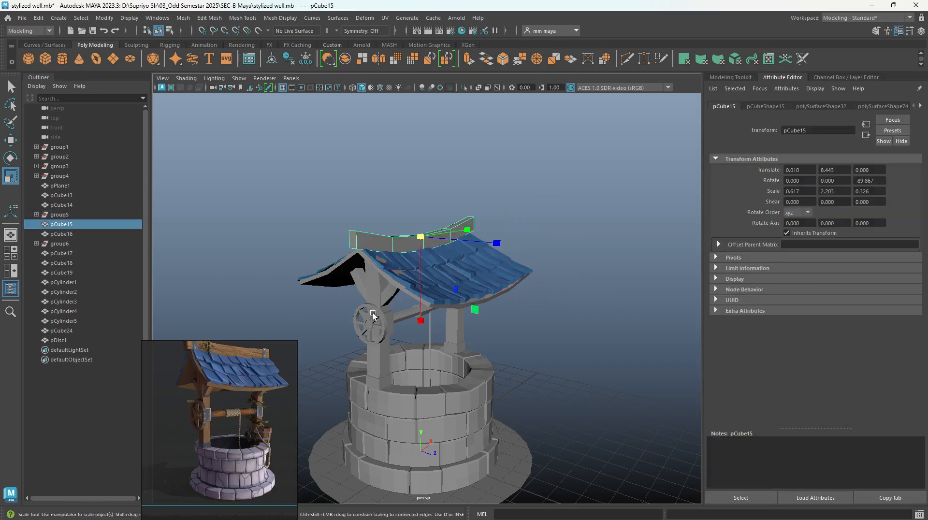
shift+click(359, 266)
shift+click(369, 290)
alt+drag(368, 290, 387, 404)
shift+click(422, 320)
shift+click(418, 321)
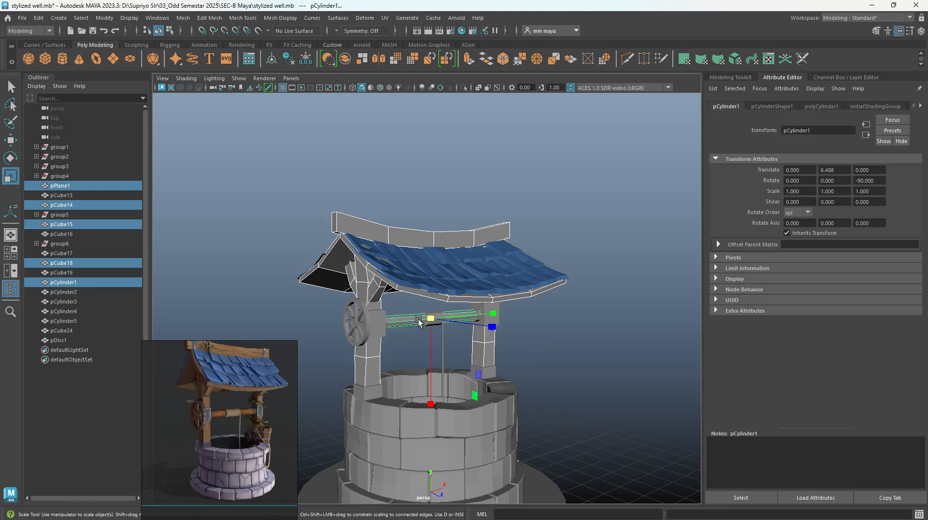
shift+click(360, 330)
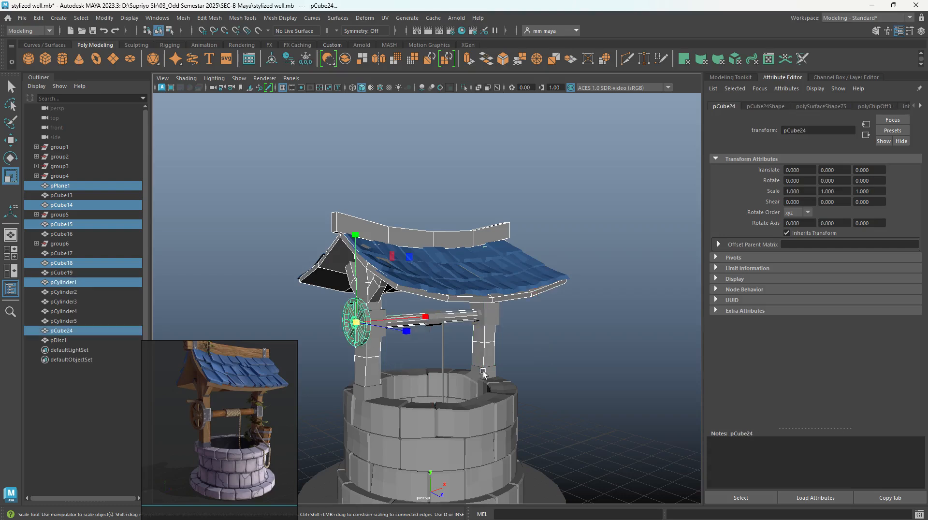
right_drag(499, 240, 521, 490)
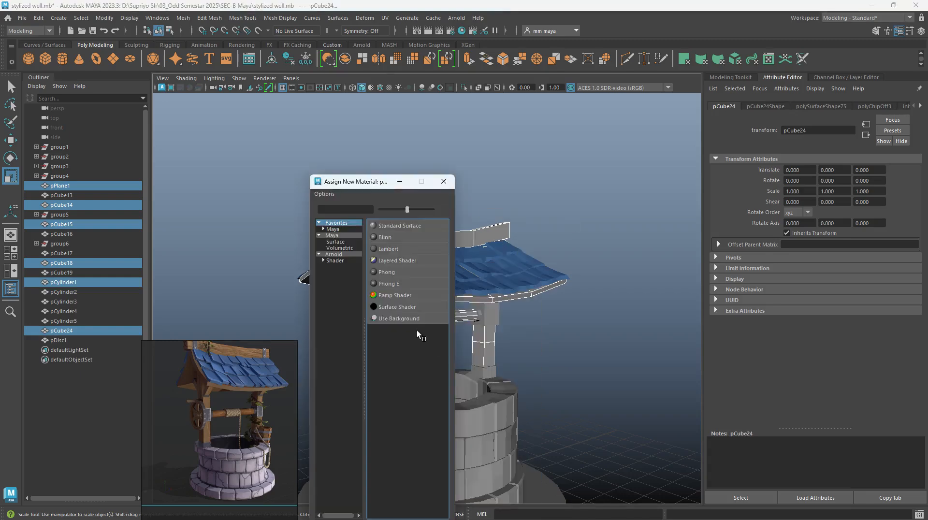
click(389, 243)
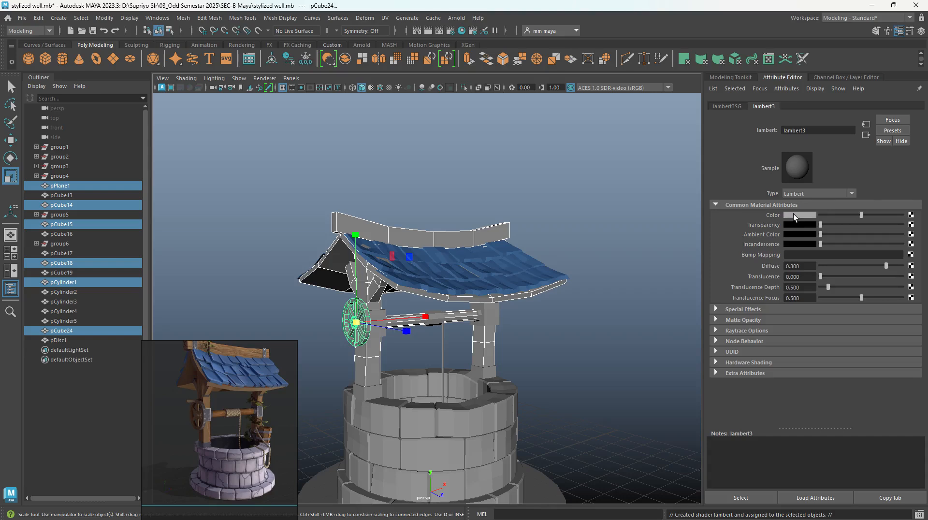
Step: Set the wood material's colour to orange-brown with hue 25.385, saturation 0.635 and value 0.5
click(794, 214)
drag(766, 240, 789, 252)
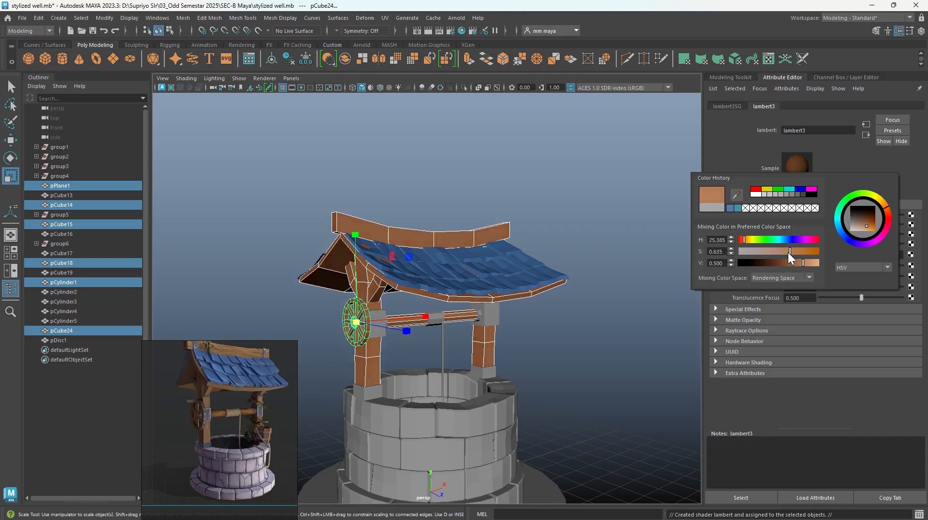
click(582, 372)
Step: Assign a new Lambert material to the upper post blocks, both crossbar end collars and the blocks at the post feet
alt+right_drag(580, 379, 524, 381)
alt+middle_drag(523, 381, 525, 330)
alt+right_drag(524, 329, 562, 402)
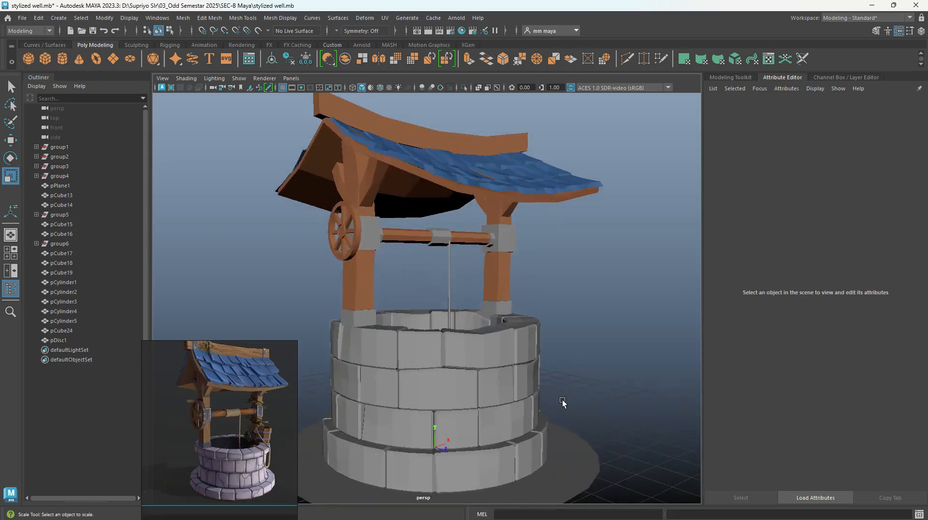
scroll(212, 423, up, 2)
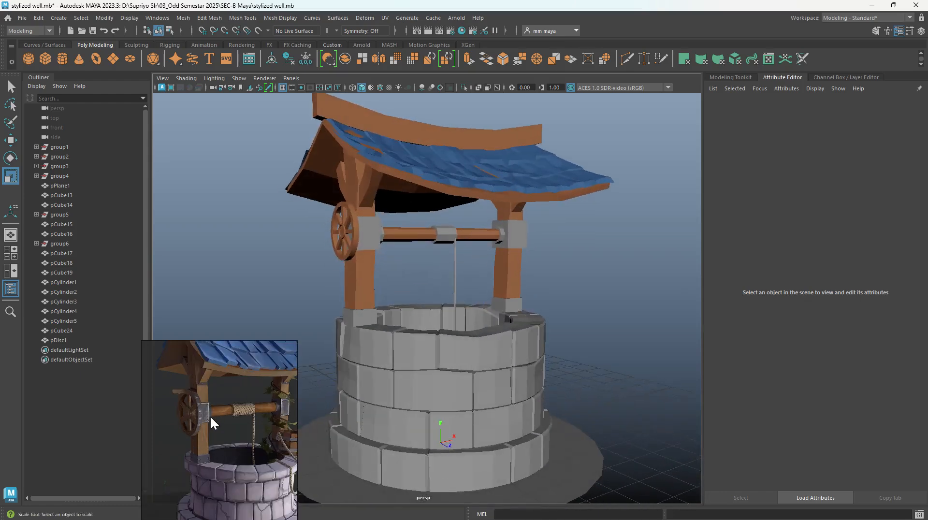
click(375, 236)
key(q)
shift+click(501, 236)
shift+click(518, 233)
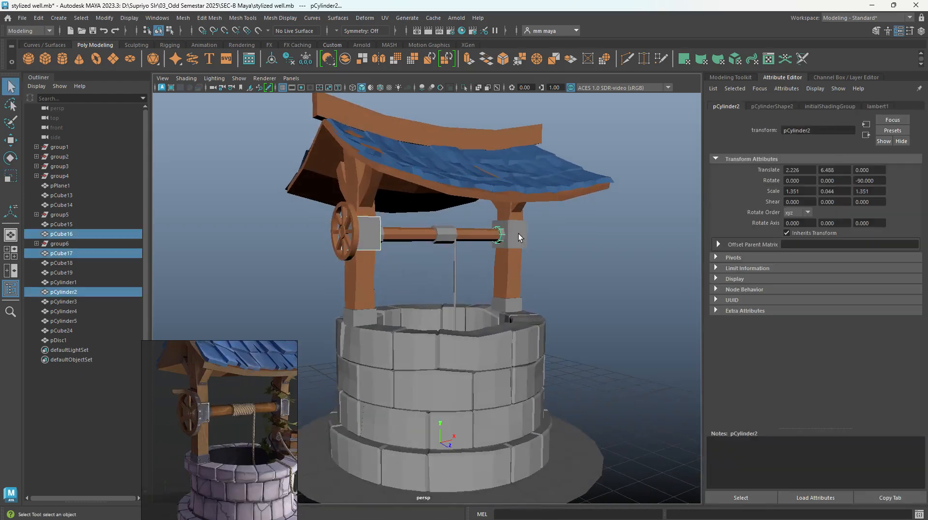
alt+drag(518, 234, 461, 265)
shift+click(395, 235)
shift+click(378, 314)
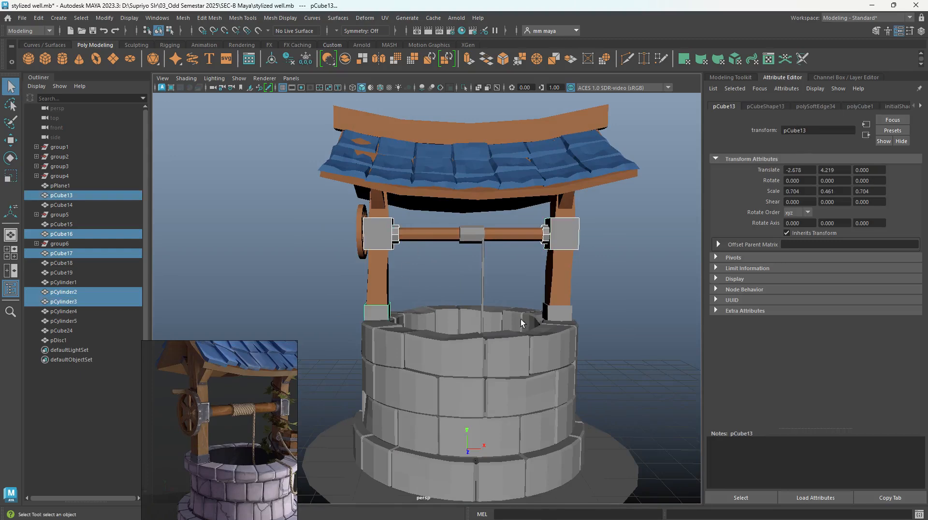
shift+click(560, 313)
alt+drag(561, 313, 500, 256)
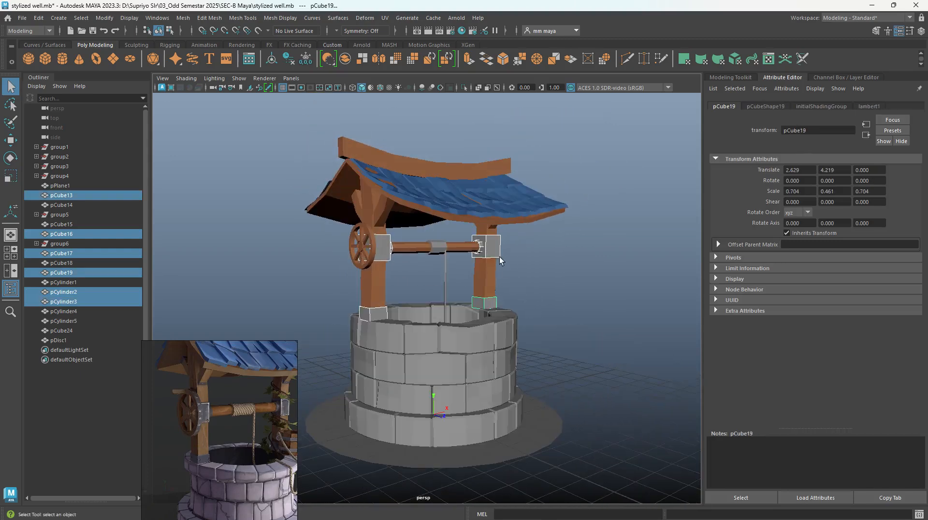
right_drag(491, 255, 502, 492)
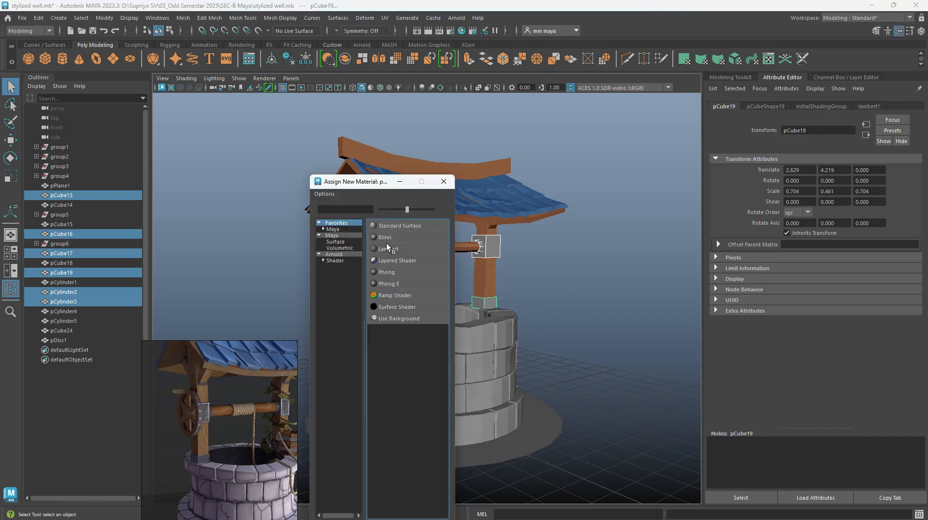
click(387, 245)
Step: Set the block and collar material's colour to blue-grey with hue 226.15, saturation 0.192 and value 0.5
click(799, 214)
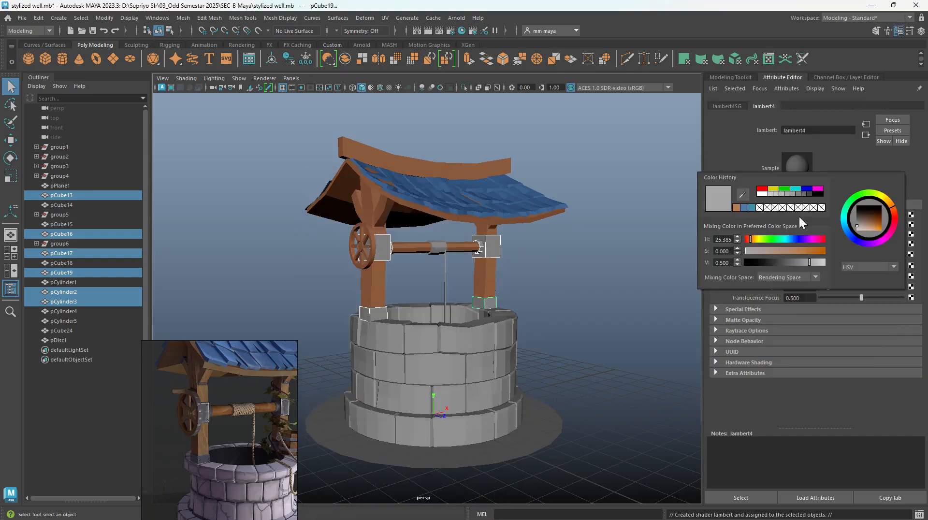
click(744, 207)
drag(782, 248, 765, 249)
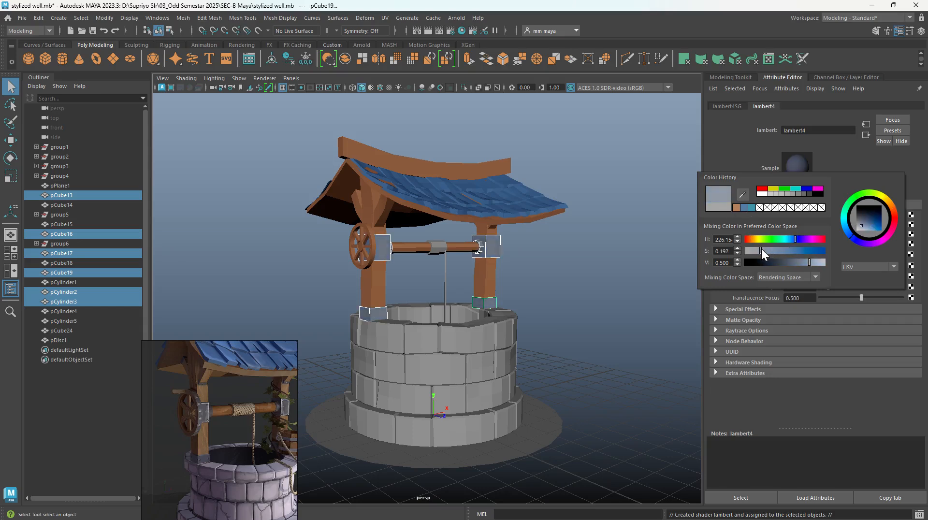
click(584, 306)
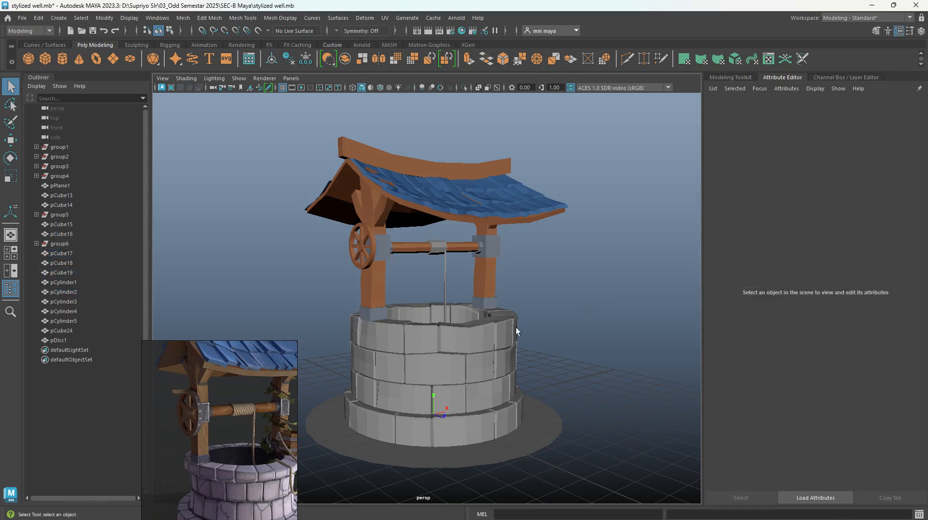
Step: Assign a new Lambert material to the four stone ring groups of the well wall and base
alt+drag(515, 327, 514, 364)
click(450, 370)
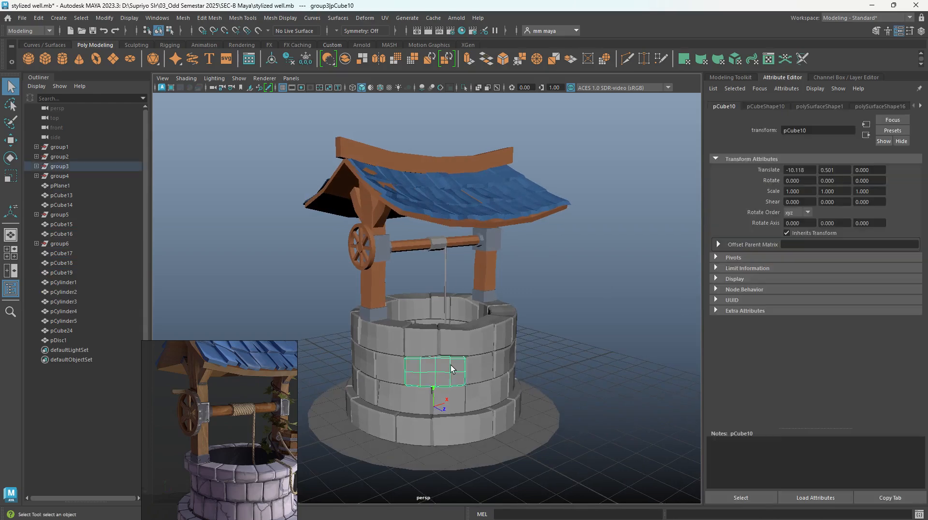
drag(57, 148, 61, 172)
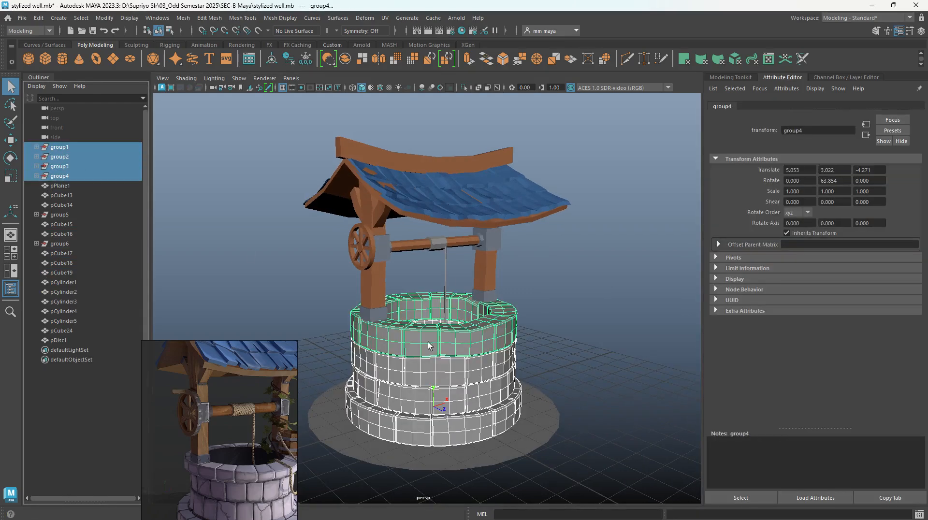
right_drag(472, 337, 477, 491)
click(388, 249)
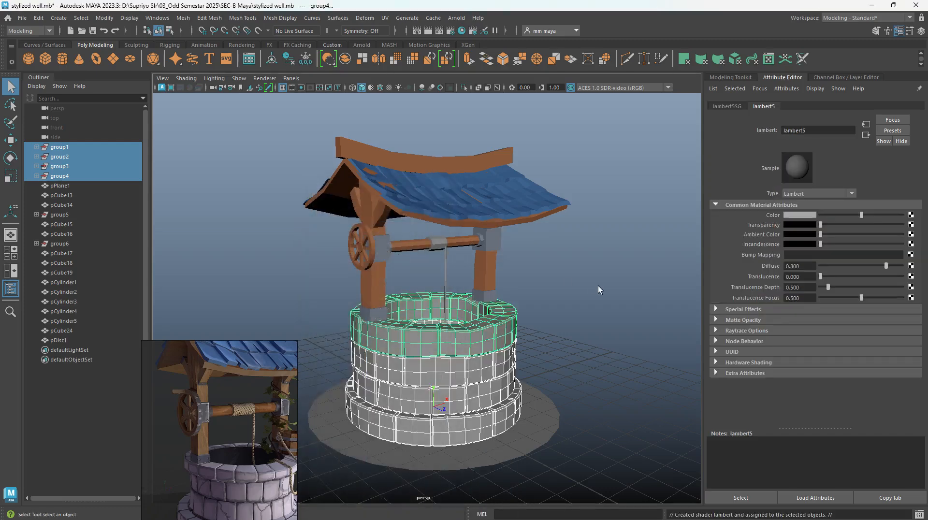
Step: Set the stone material's colour to grey-blue with hue 203.07, saturation 0.205 and value 0.576
click(795, 215)
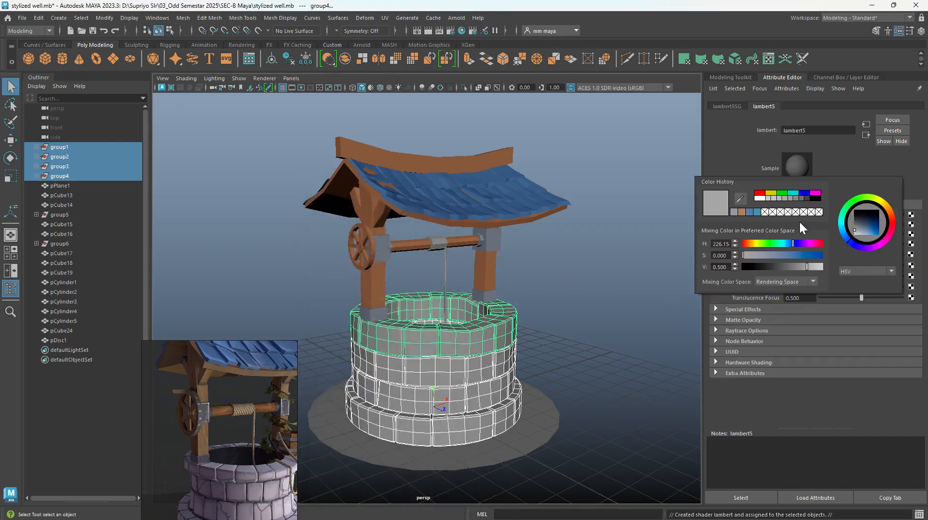
click(778, 254)
drag(779, 245, 784, 245)
click(761, 254)
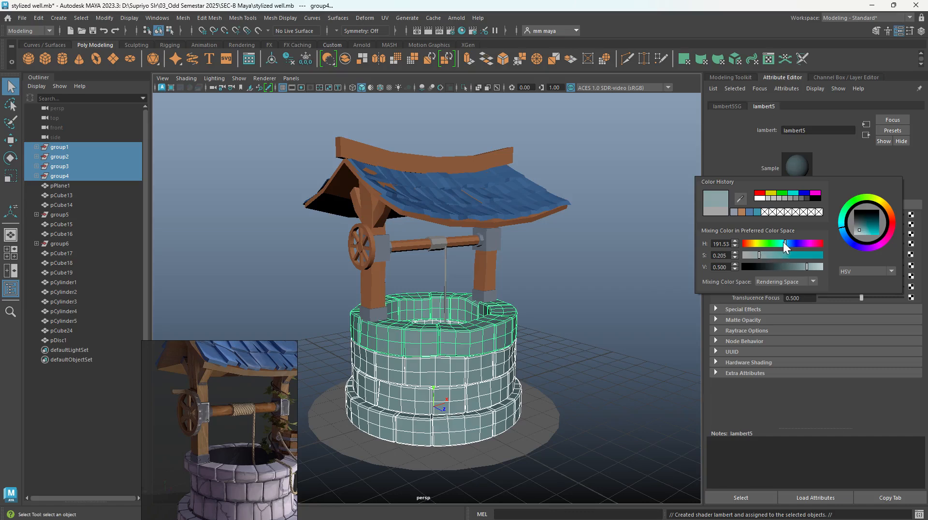
drag(783, 241, 787, 243)
click(809, 267)
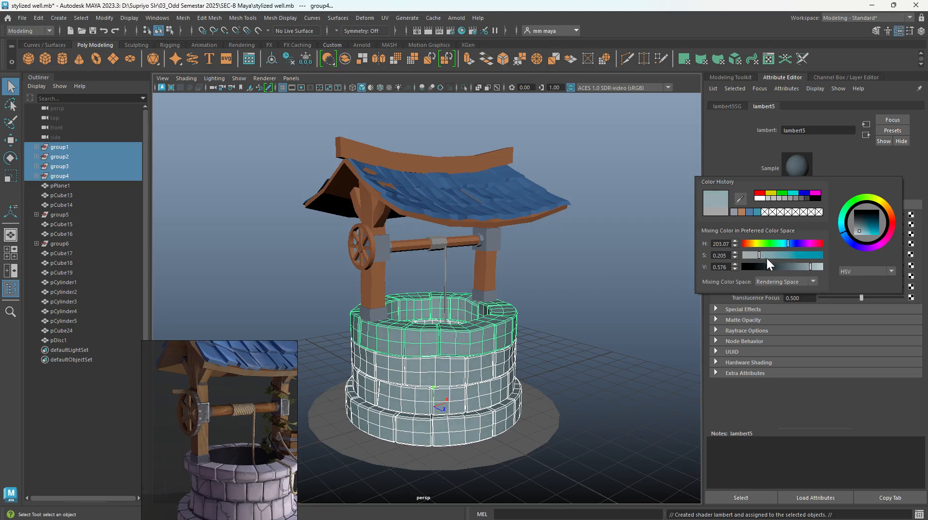
click(526, 354)
Step: Darken the colour of the Lambert material on the post-foot blocks by lowering its value
alt+drag(526, 355, 506, 338)
click(520, 306)
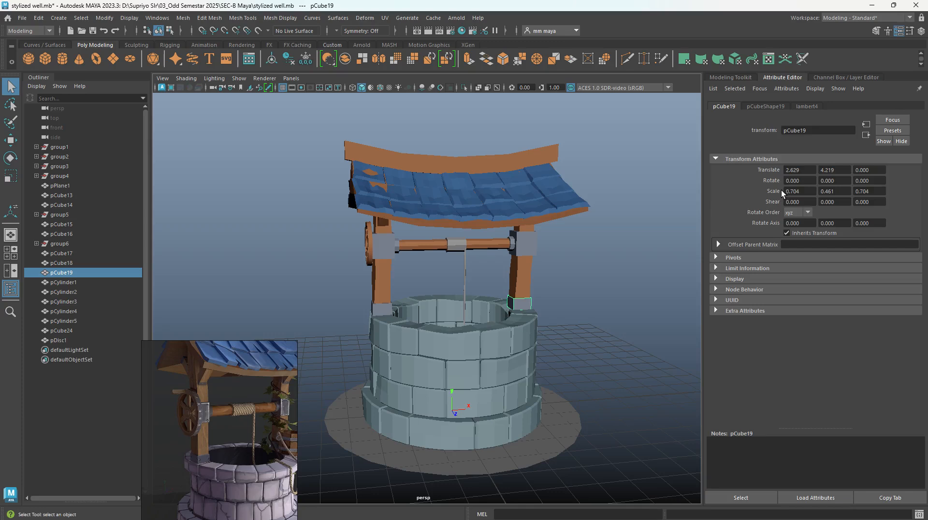
click(807, 106)
click(806, 214)
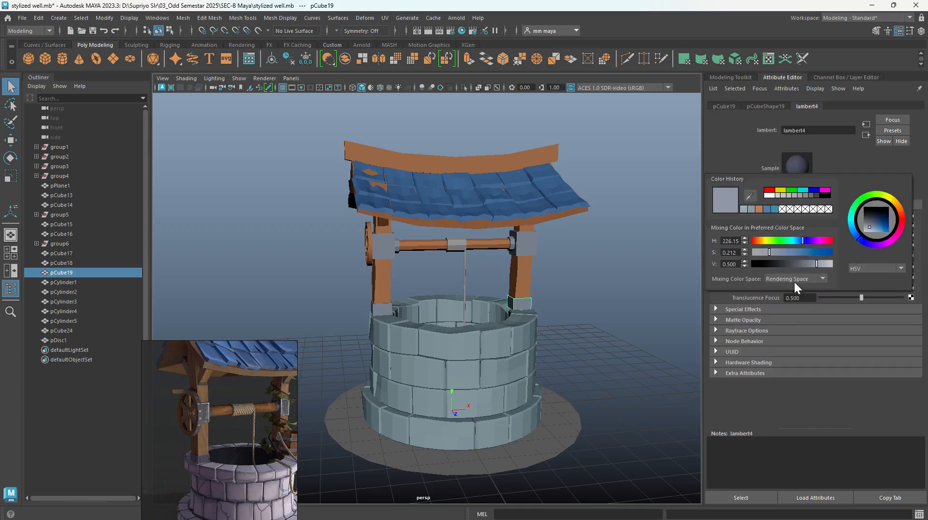
drag(811, 263, 807, 264)
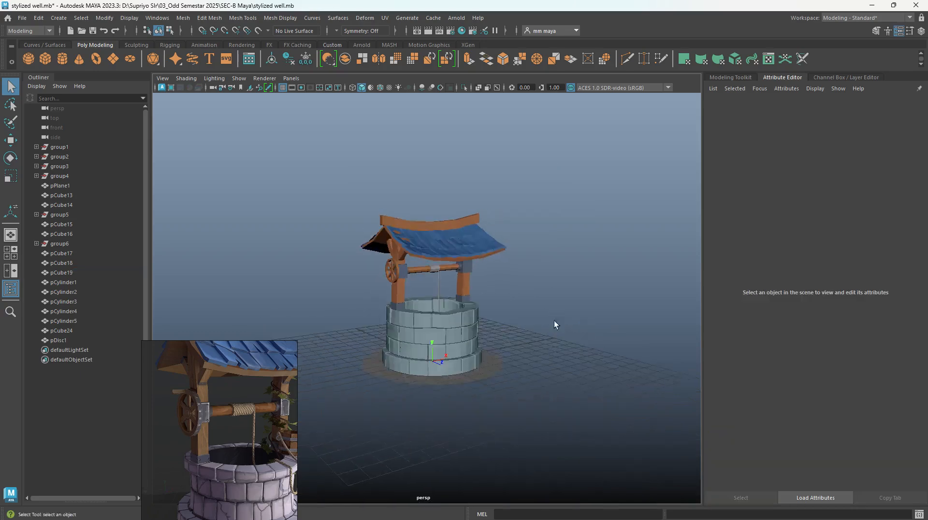
Step: Assign a new Lambert material to the ground disc and colour it brown with hue 25.385, saturation 0.423 and value 0.5
scroll(554, 321, up, 4)
alt+drag(554, 320, 530, 397)
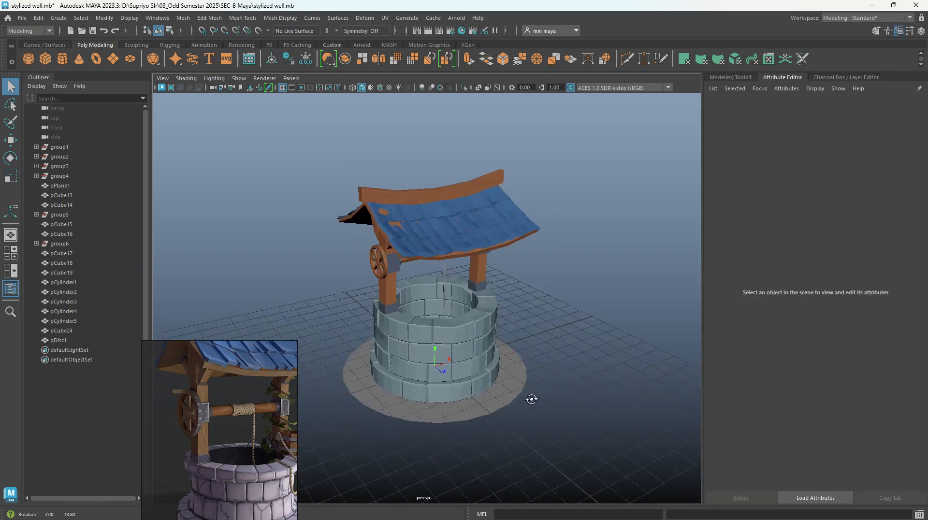
click(515, 379)
click(517, 493)
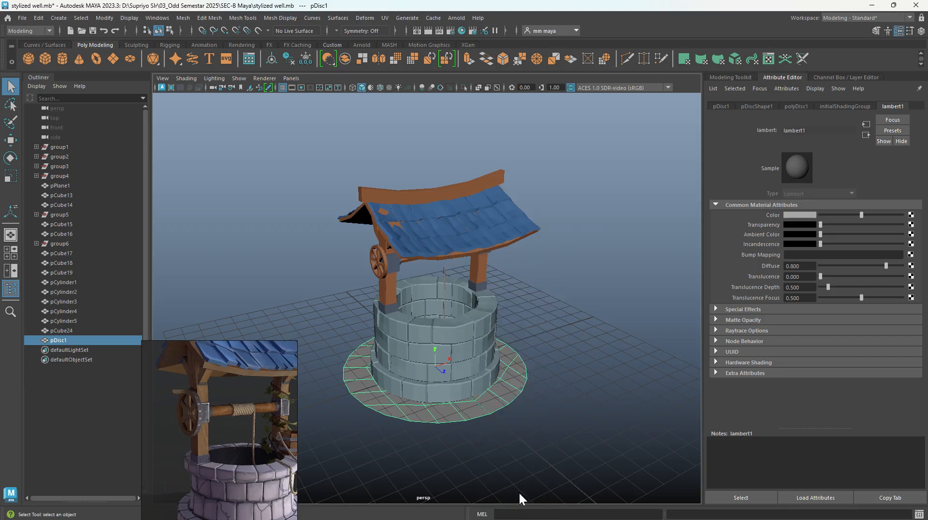
click(389, 267)
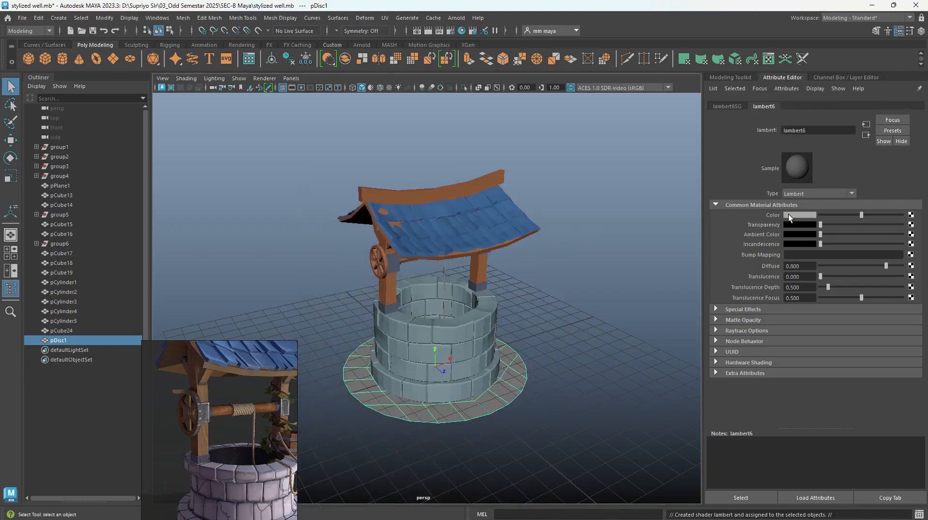
click(788, 214)
click(749, 208)
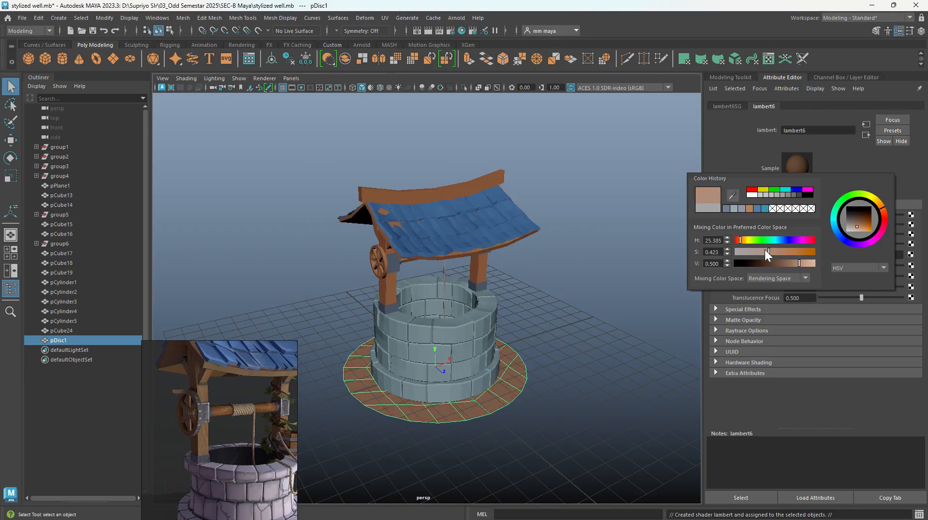
Step: Scale the ground disc up uniformly to about 7.585 so it extends well beyond the stone base
click(524, 375)
key(r)
drag(435, 367, 503, 379)
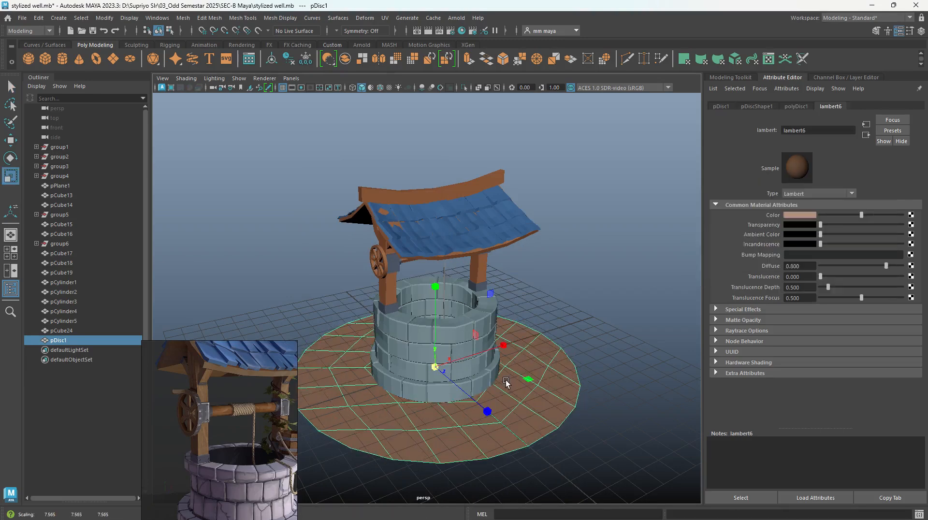
click(593, 419)
mouse_move(567, 409)
alt+mouse_down()
mouse_move(544, 354)
mouse_move(561, 404)
alt+mouse_up()
scroll(561, 404, up, 2)
scroll(534, 385, up, 2)
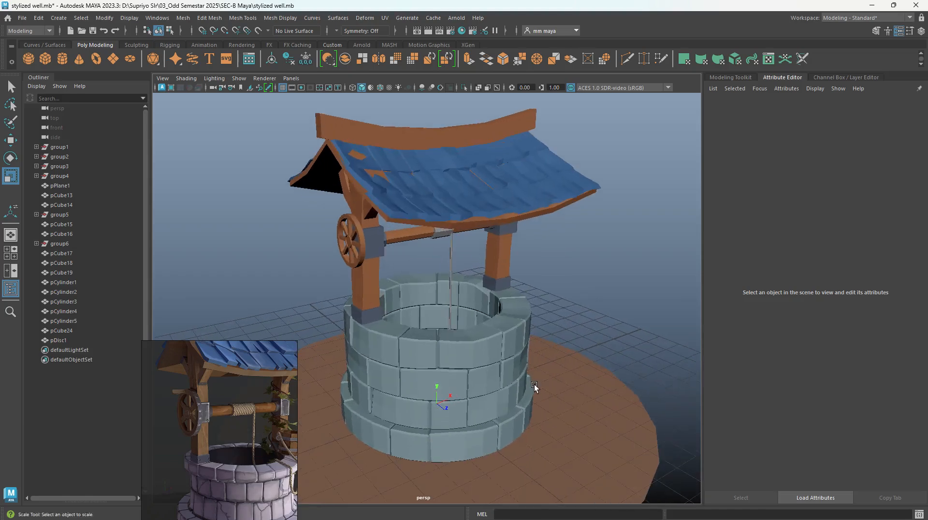
Step: Examine the crank wheel up close and the coloured well as a whole from several angles
click(350, 244)
key(f)
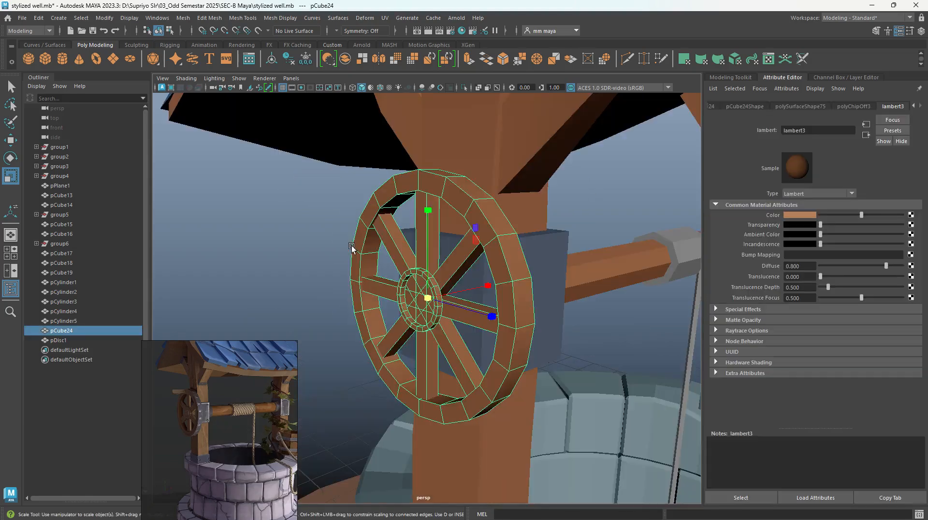
scroll(422, 318, down, 6)
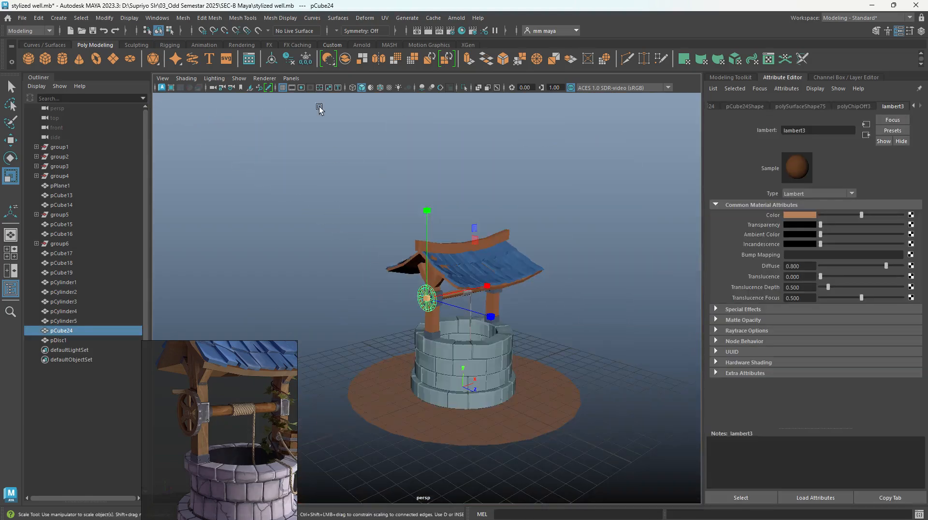
scroll(435, 300, up, 4)
alt+middle_drag(465, 340, 426, 285)
scroll(435, 287, down, 4)
alt+drag(455, 290, 501, 296)
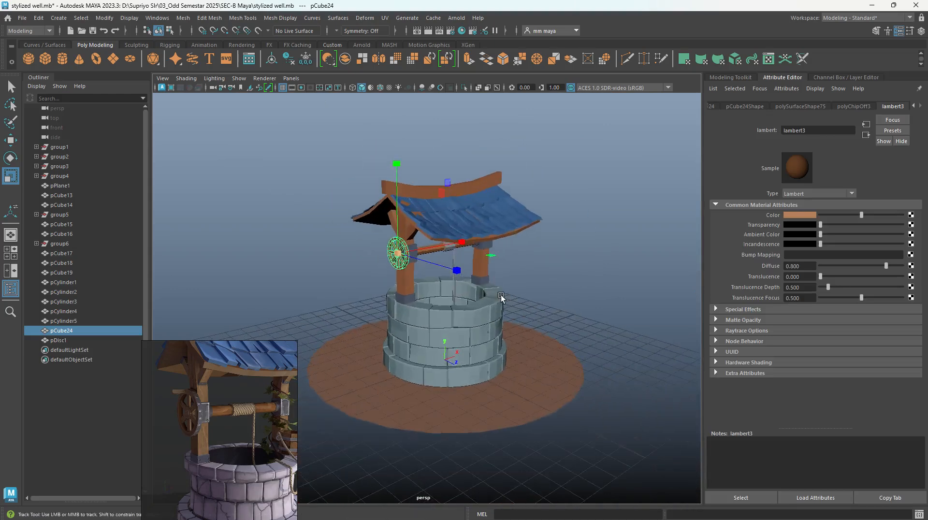
alt+middle_drag(502, 296, 463, 319)
Step: Clear the selection and save the scene
click(571, 244)
key(ctrl+s)
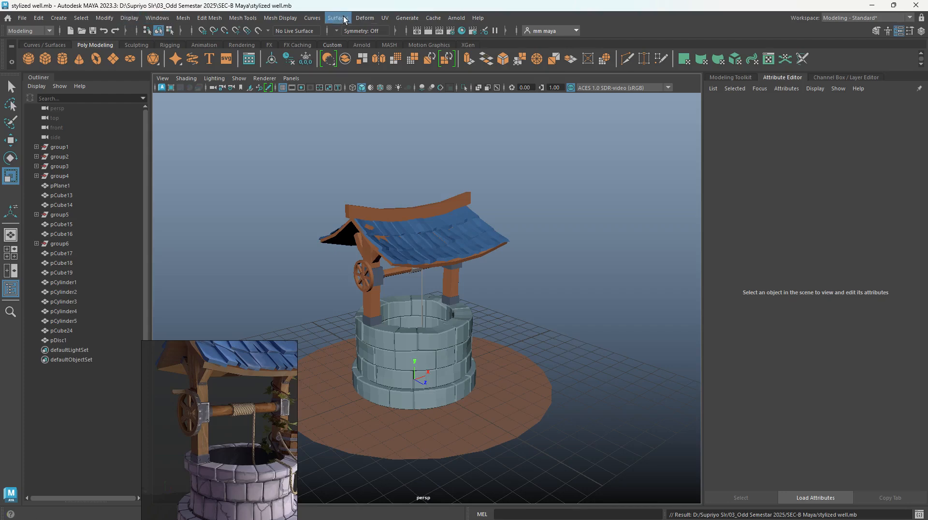
click(389, 18)
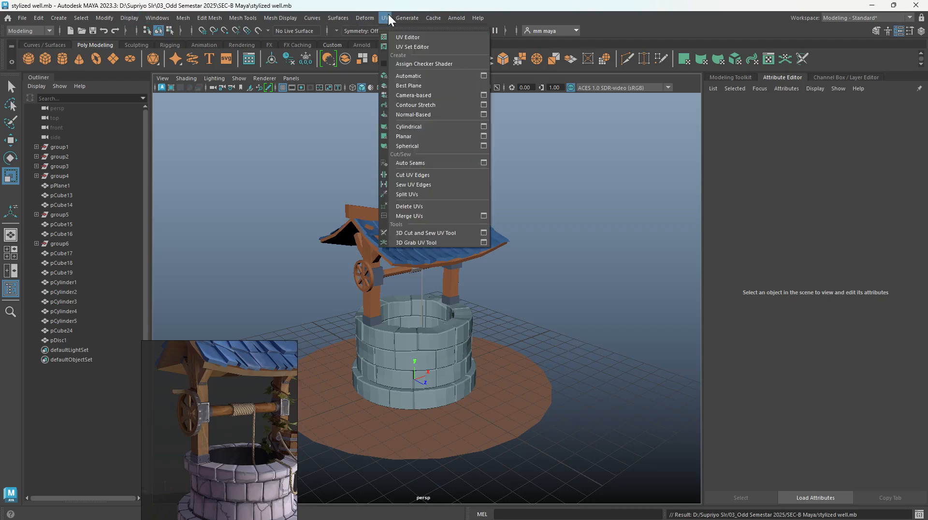
click(389, 19)
click(390, 19)
click(390, 18)
click(394, 18)
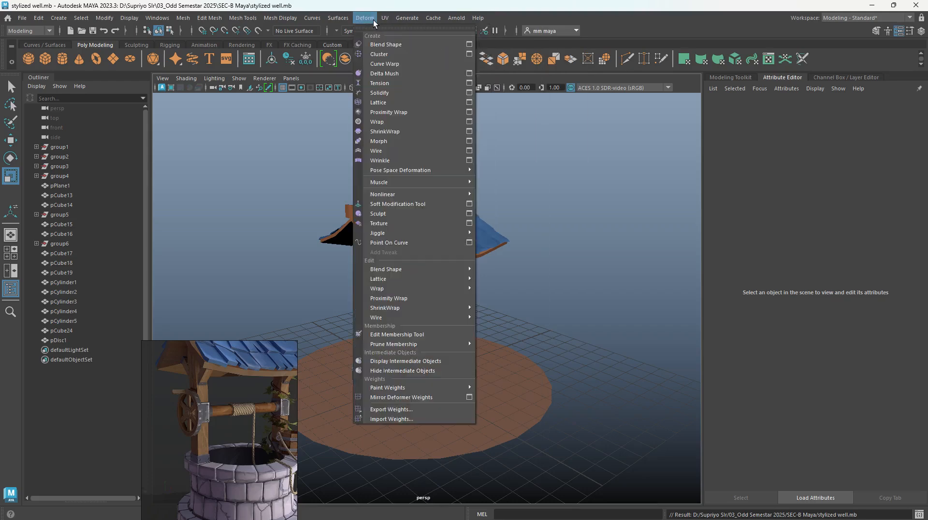
Step: Add an Arnold physical sky to the scene and set its sky dome light intensity to 2
click(233, 47)
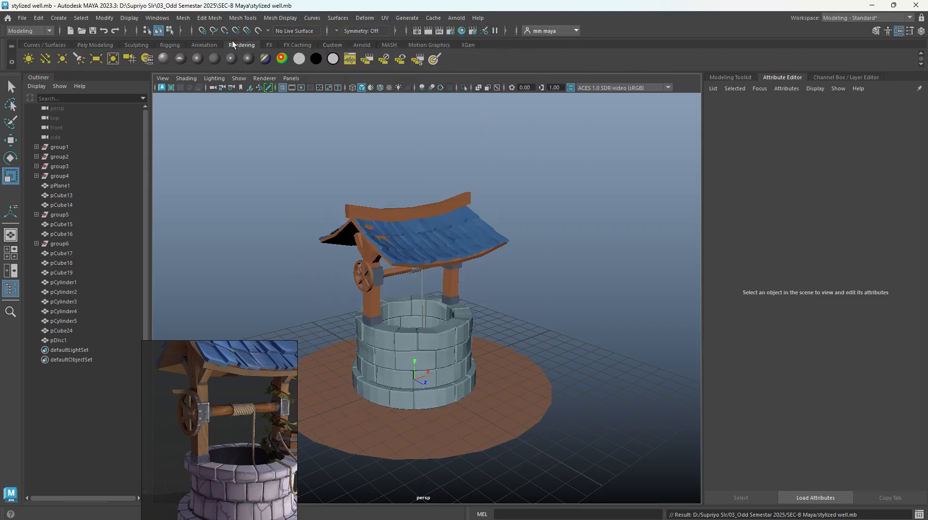
click(359, 45)
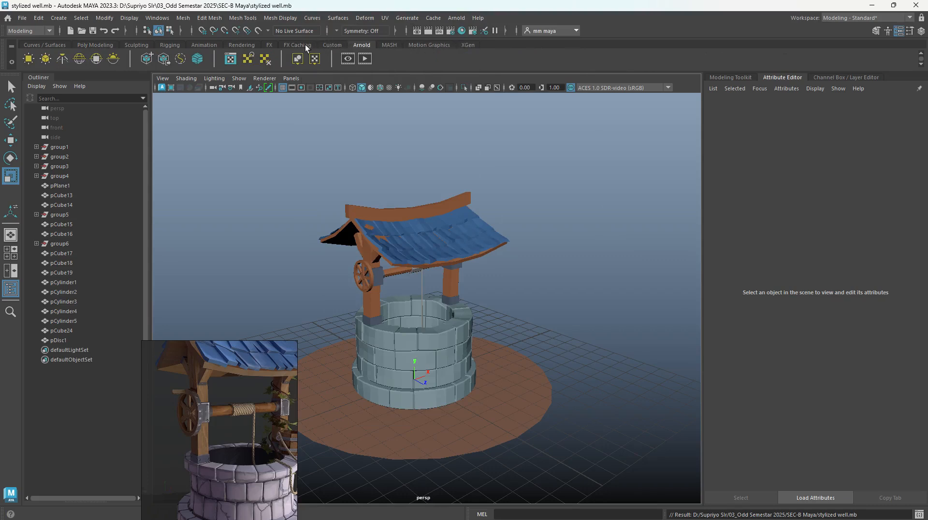
click(113, 63)
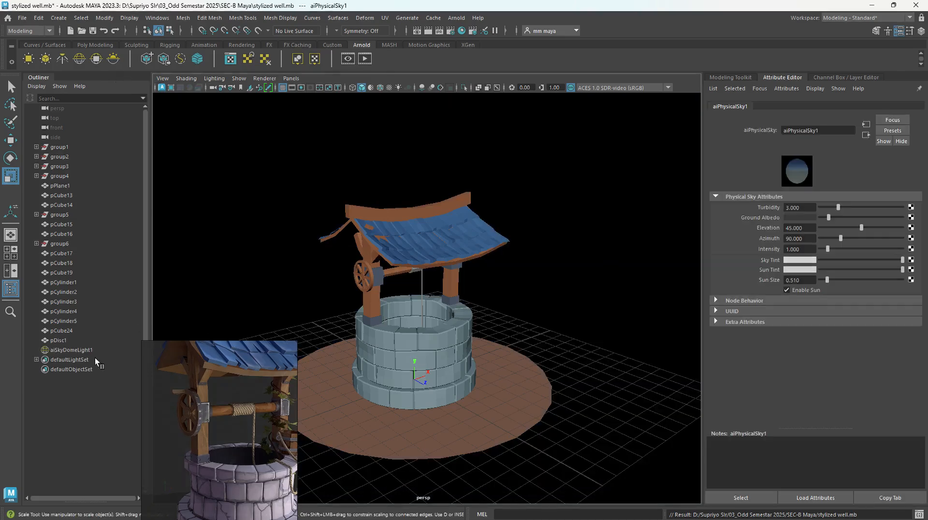
click(71, 351)
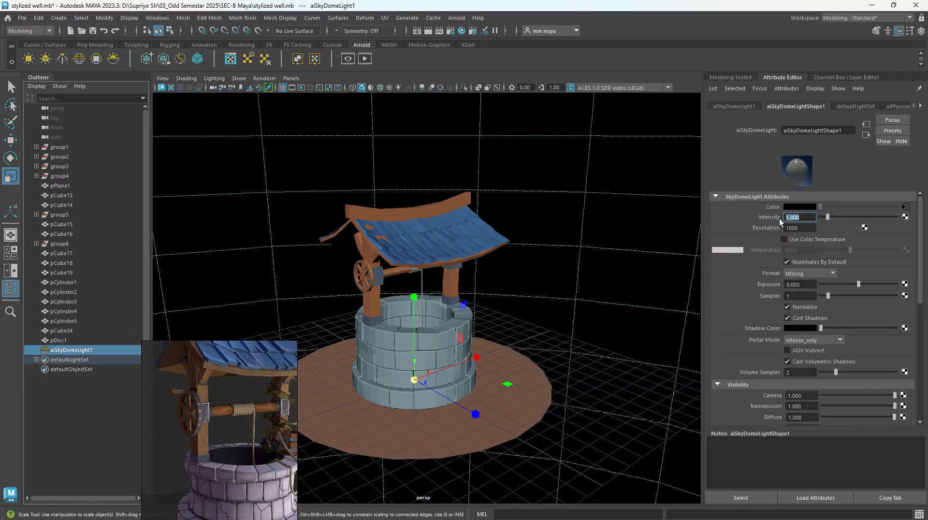
text(2)
key(Return)
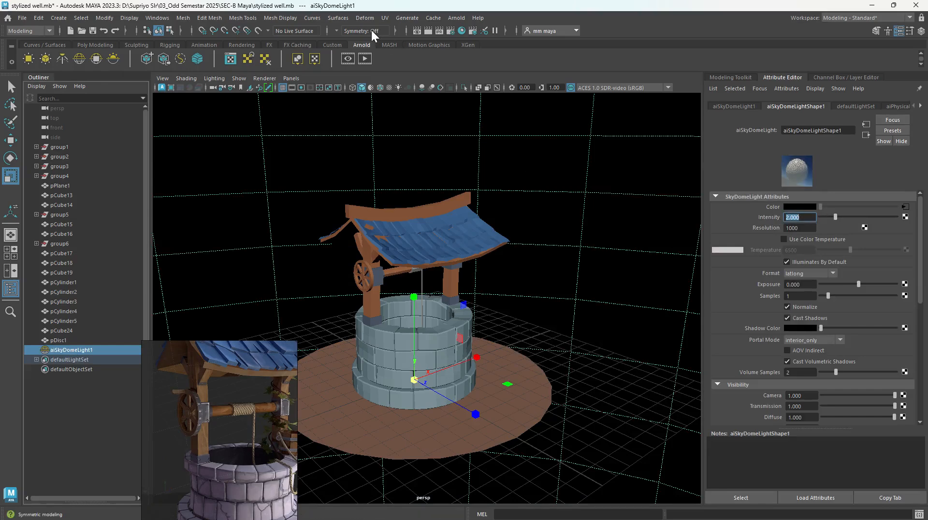
Step: Start a live render in the Arnold RenderView and frame the whole well in it
click(347, 58)
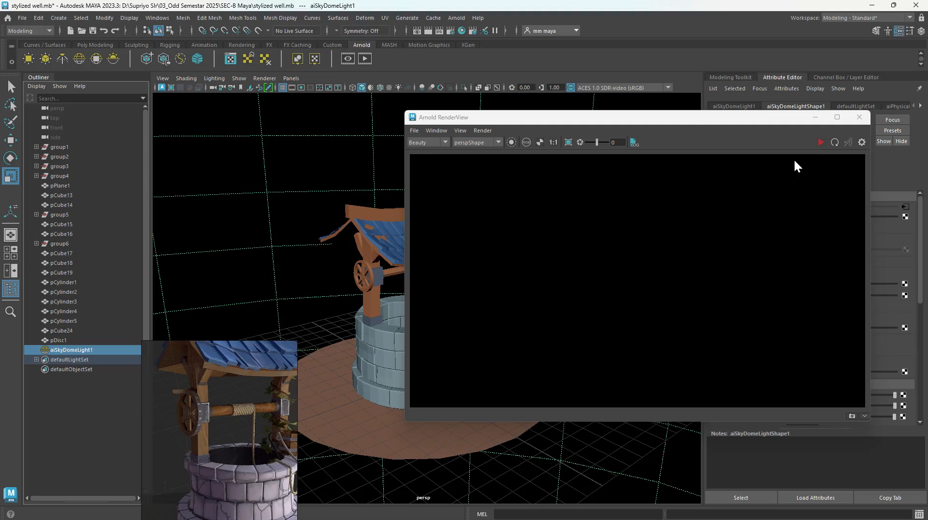
click(819, 142)
alt+middle_drag(357, 254, 346, 230)
alt+right_drag(346, 231, 354, 263)
alt+middle_drag(354, 263, 354, 258)
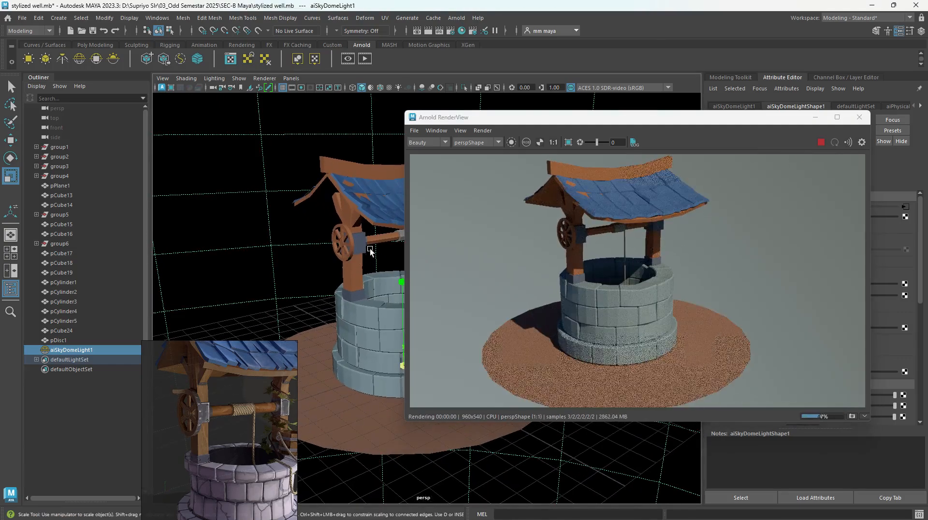
Step: Raise the tile groups on both roof slopes slightly off the wooden roof base
click(363, 198)
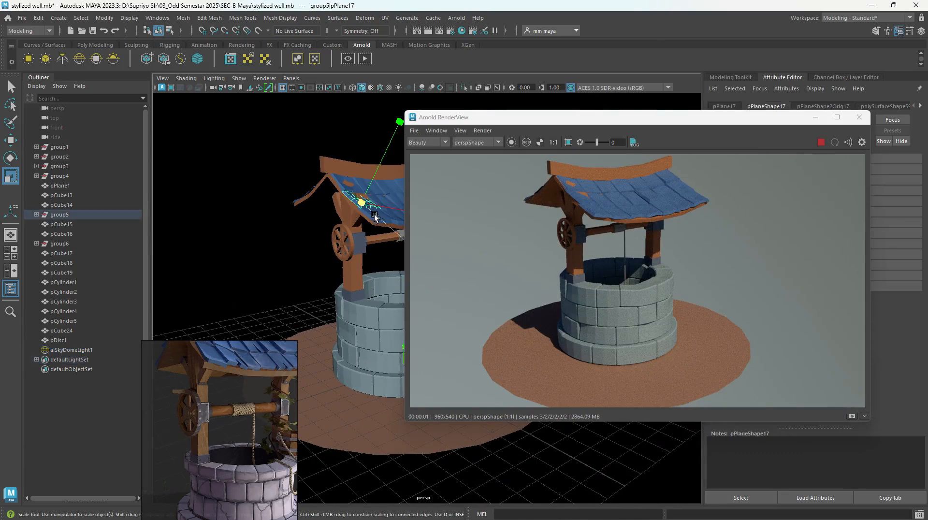
key(Up)
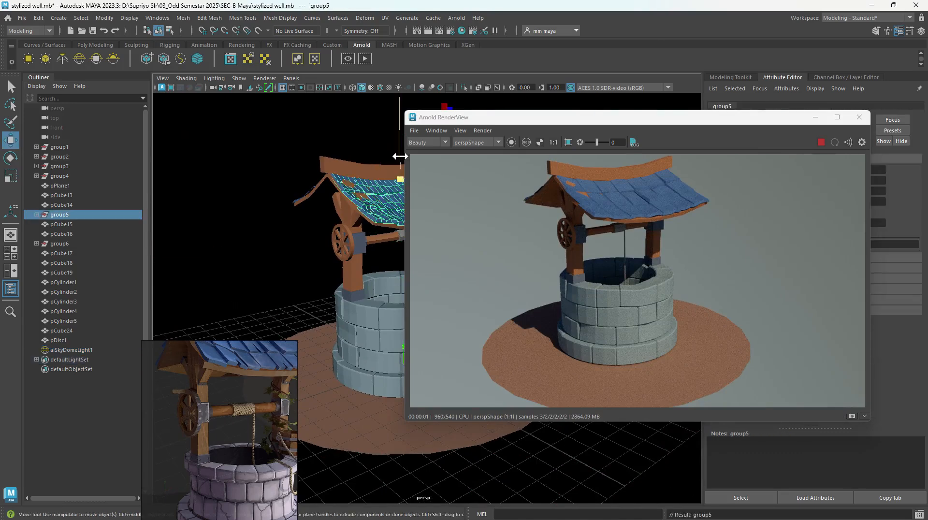
key(w)
drag(397, 157, 396, 154)
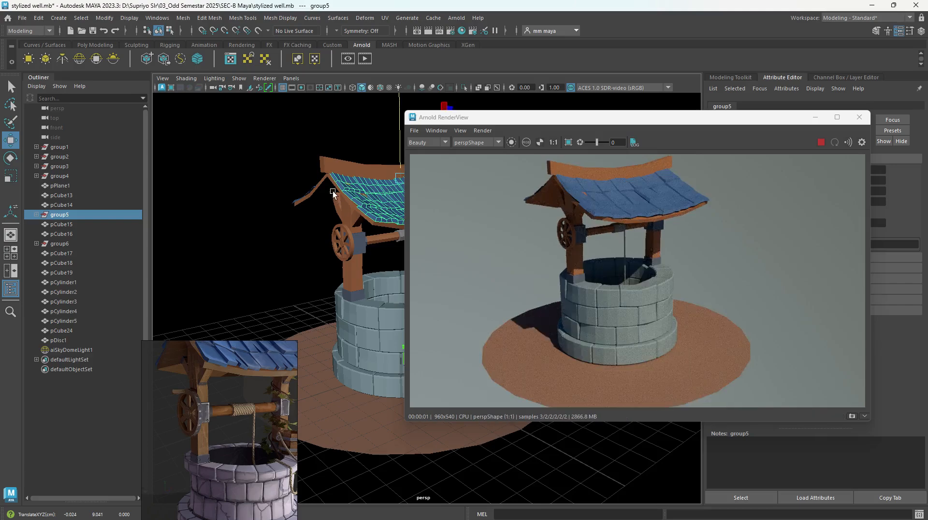
alt+drag(333, 190, 428, 205)
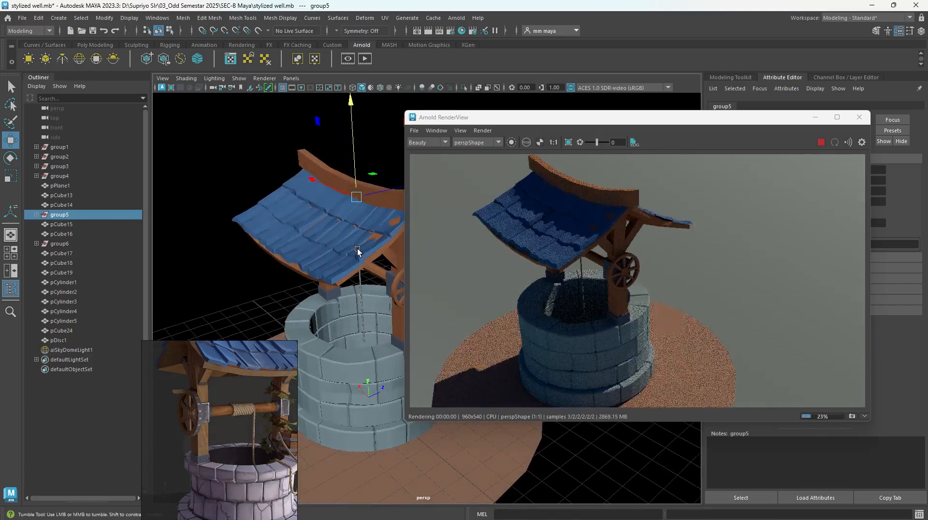
click(352, 231)
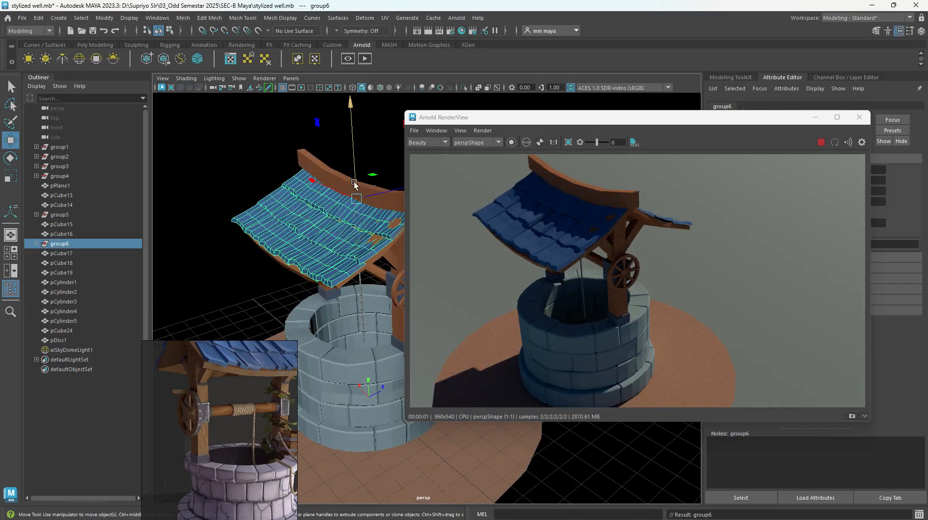
click(269, 180)
Step: Rotate the roof tile above the crank wheel so that it covers the exposed wooden roof base
alt+drag(268, 181, 311, 224)
scroll(310, 224, up, 2)
alt+middle_drag(325, 256, 333, 290)
click(323, 223)
scroll(312, 230, up, 3)
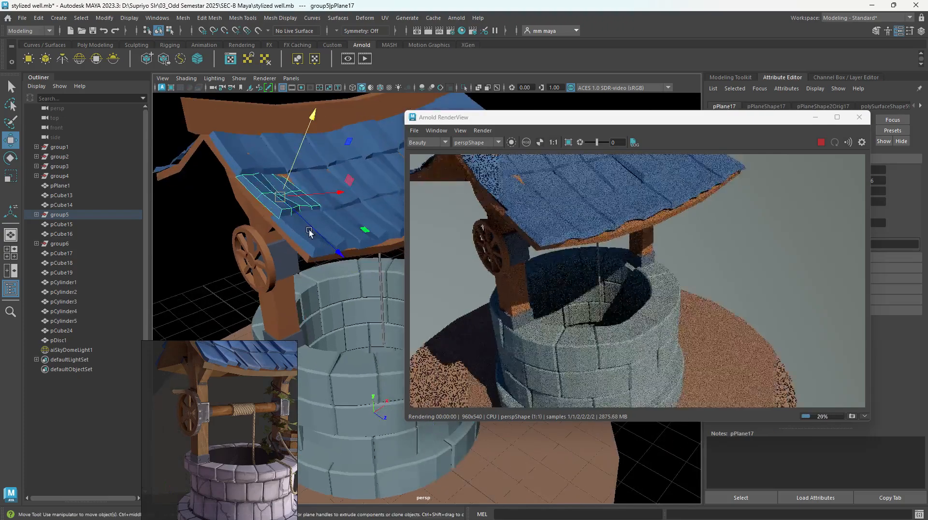
alt+drag(309, 232, 347, 234)
key(e)
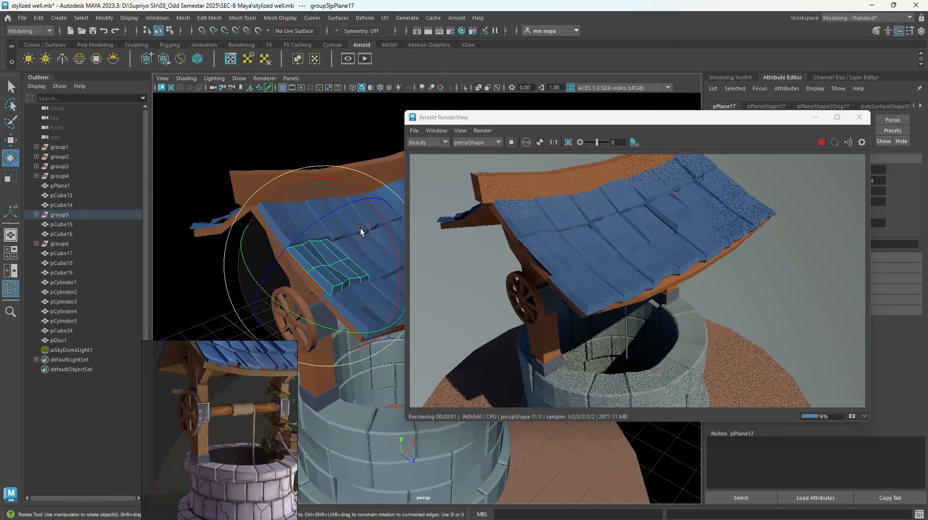
drag(349, 204, 386, 230)
alt+right_drag(331, 328, 305, 229)
click(322, 235)
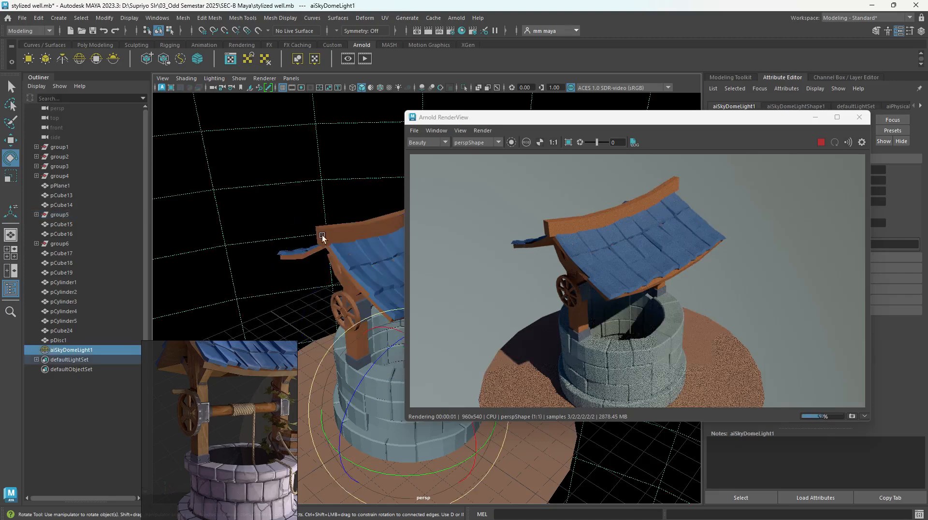
Step: Raise the ground disc vertically by about 0.05 cm
alt+drag(339, 303, 331, 271)
key(w)
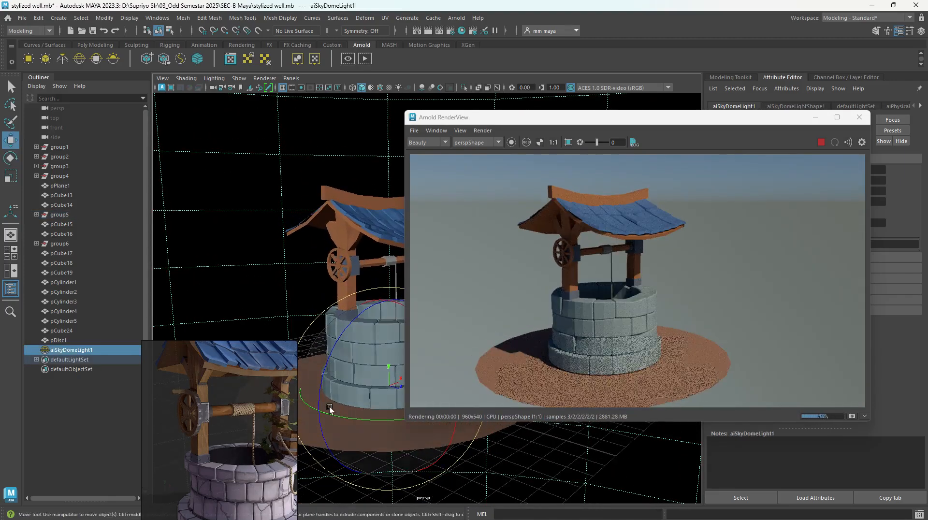
click(313, 428)
drag(385, 354, 387, 357)
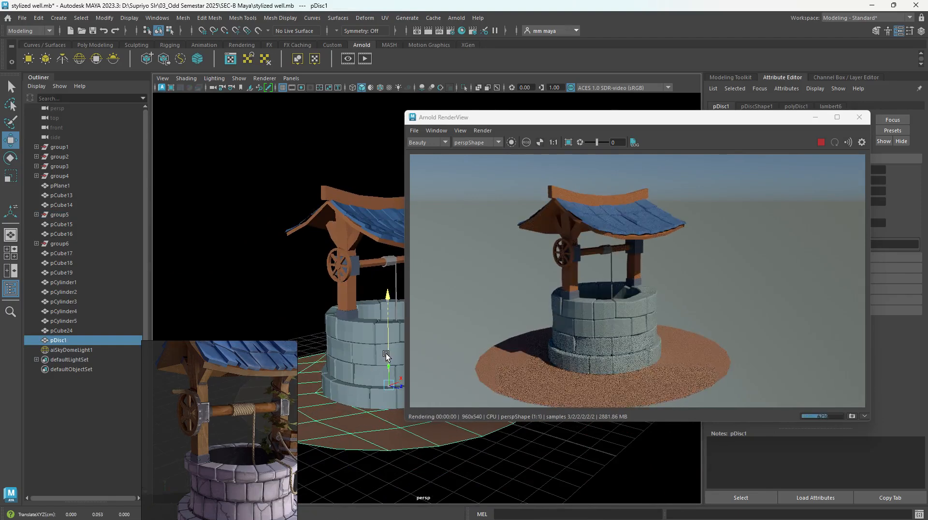